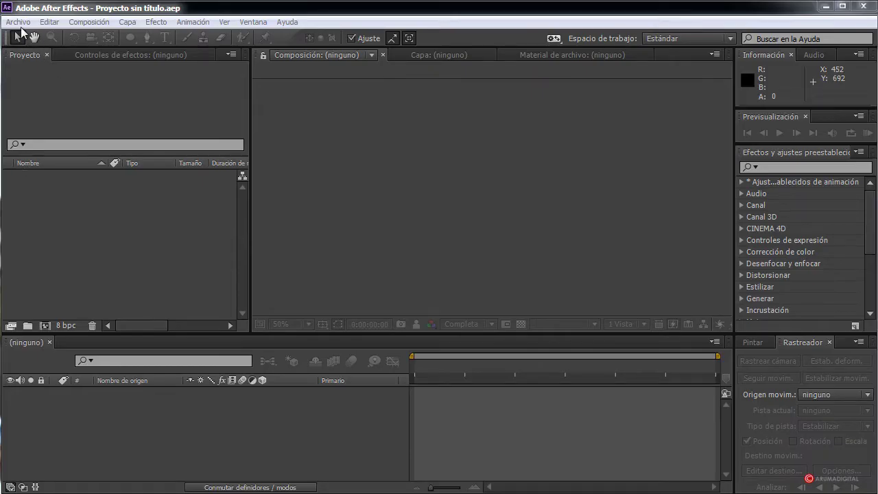
# Create composition Comp 1 from the HDV/HDTV 720 25 preset (1280×720, 25 fps, 10 seconds).
pyautogui.click(87, 23)
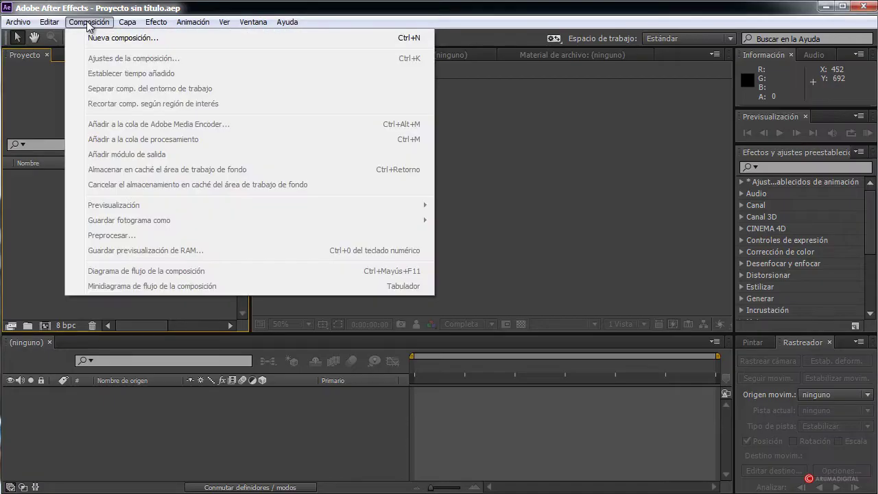
pyautogui.click(121, 38)
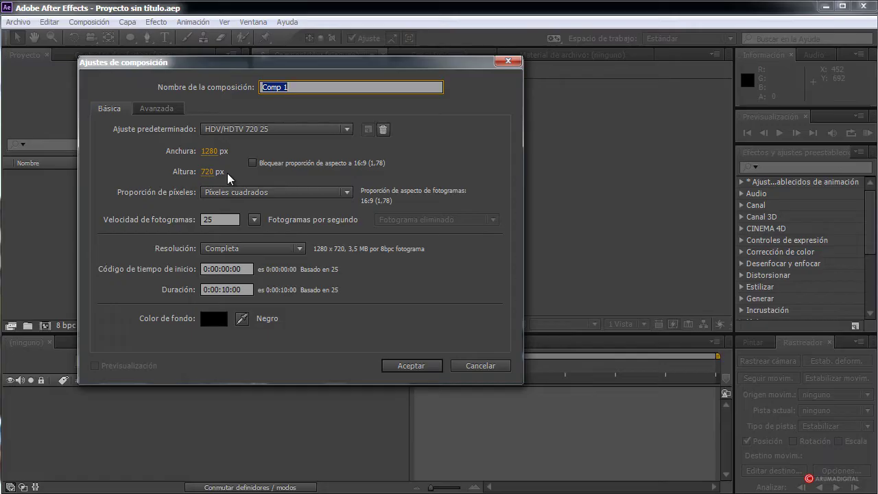
pyautogui.click(411, 367)
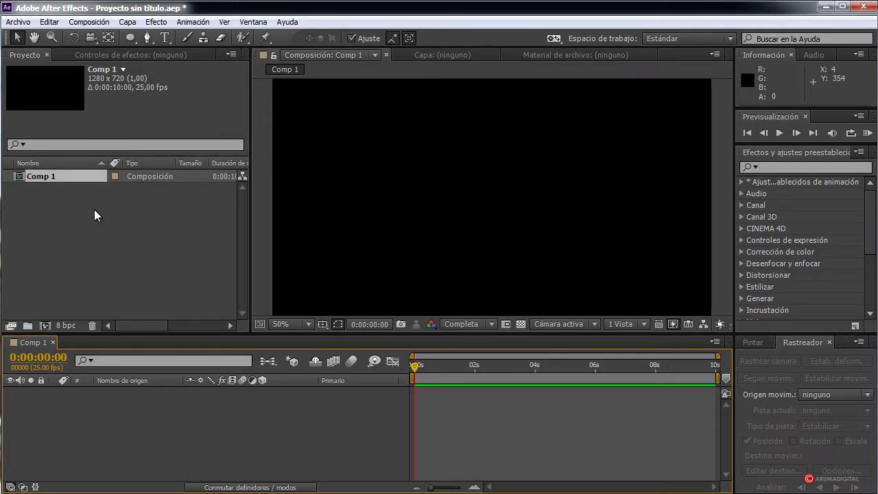
# Import coffin, lamar-valley, moon, skeleton, storm, witch and witchs-house images into the project.
pyautogui.rightClick(94, 209)
pyautogui.moveTo(143, 280)
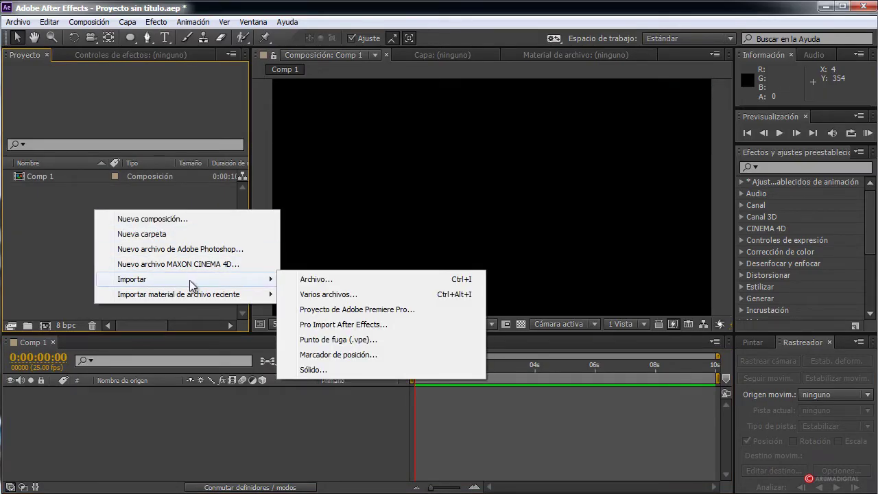
pyautogui.click(312, 280)
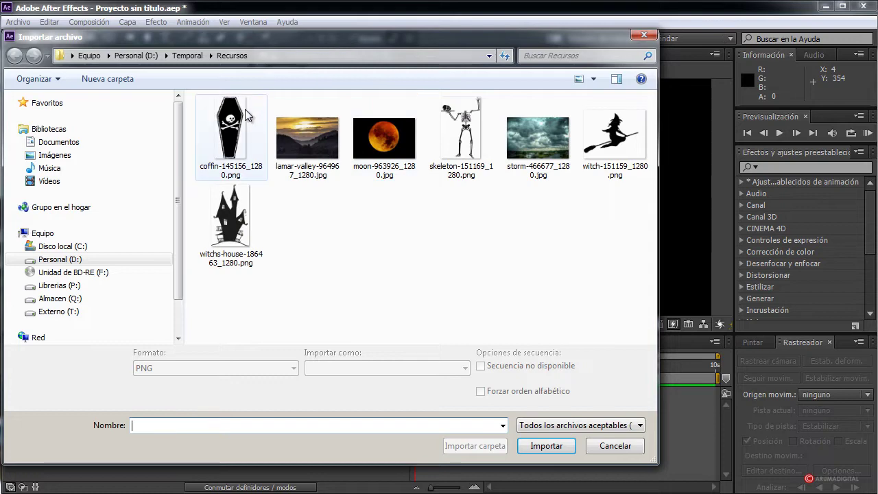
pyautogui.click(231, 137)
pyautogui.keyDown('shift'); pyautogui.click(230, 220); pyautogui.keyUp('shift')
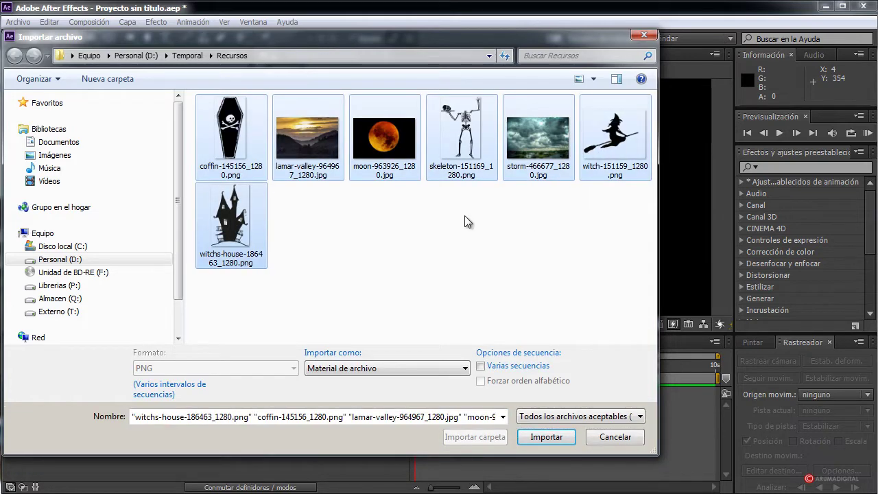
pyautogui.click(527, 431)
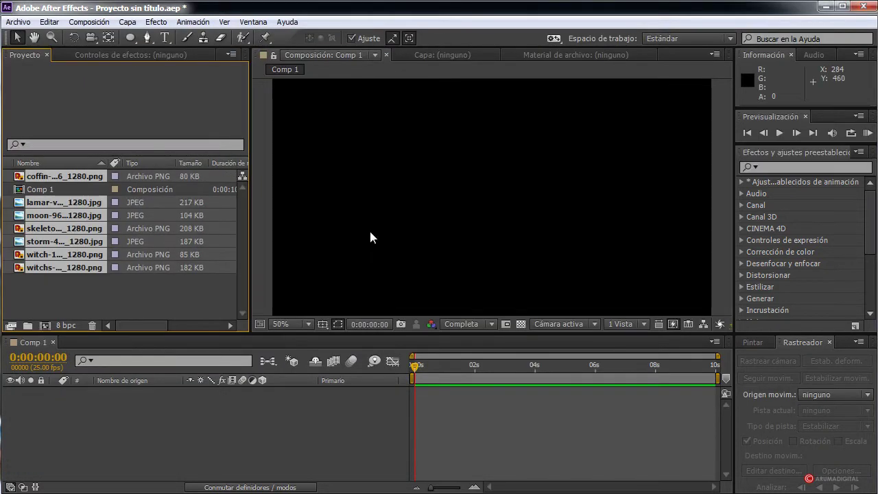
# Add lamar-valley, moon and storm to Comp 1, with storm on top and lamar-valley at the bottom.
pyautogui.click(76, 296)
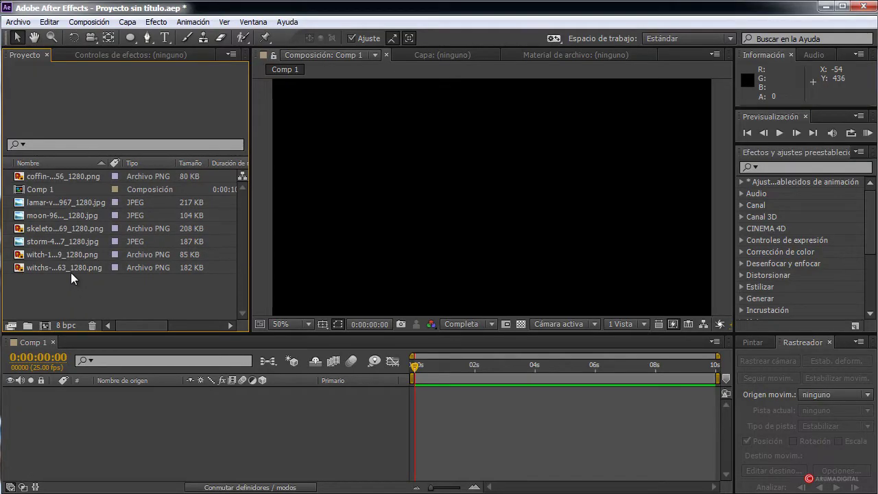
pyautogui.click(67, 205)
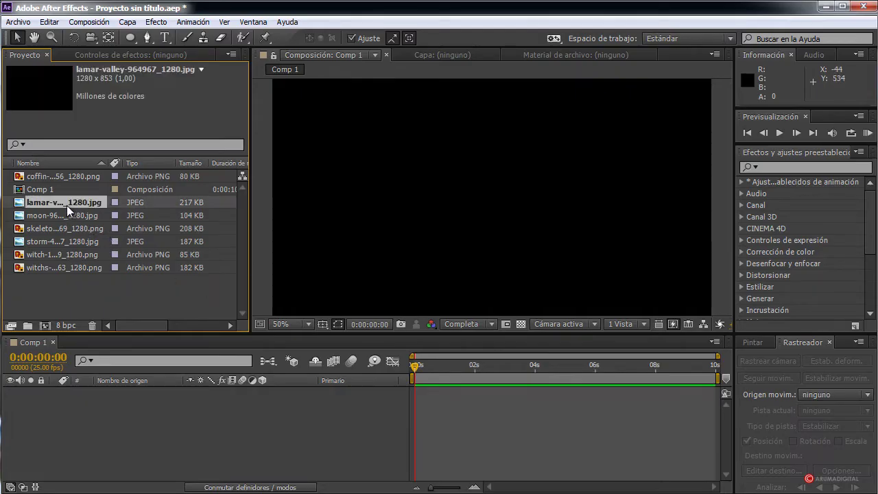
pyautogui.moveTo(59, 204); pyautogui.dragTo(54, 191)
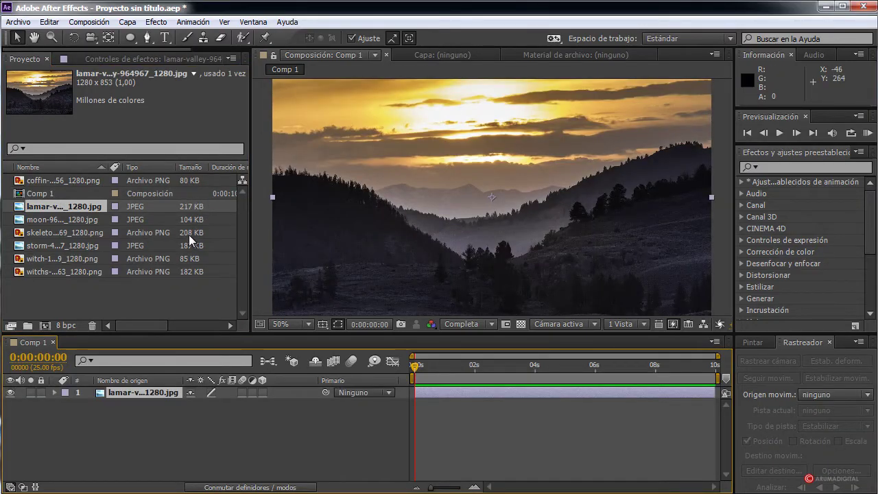
pyautogui.click(51, 220)
pyautogui.moveTo(51, 219); pyautogui.dragTo(46, 194)
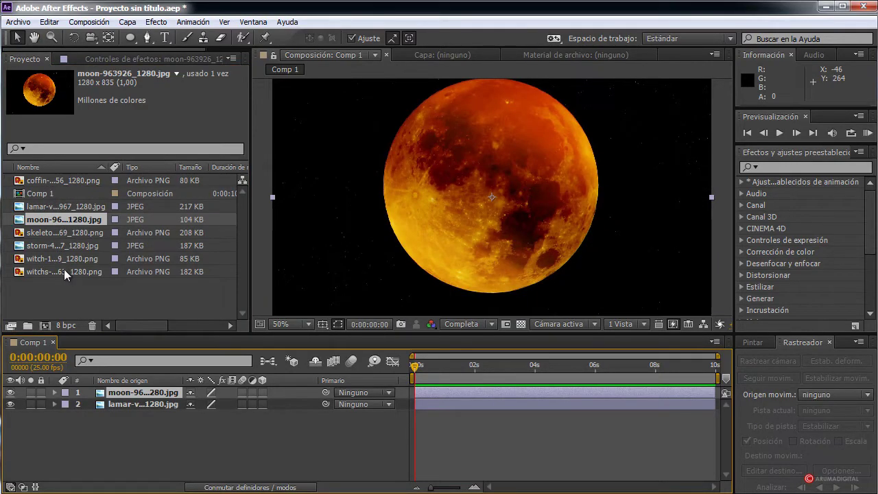
pyautogui.moveTo(54, 246); pyautogui.dragTo(48, 196)
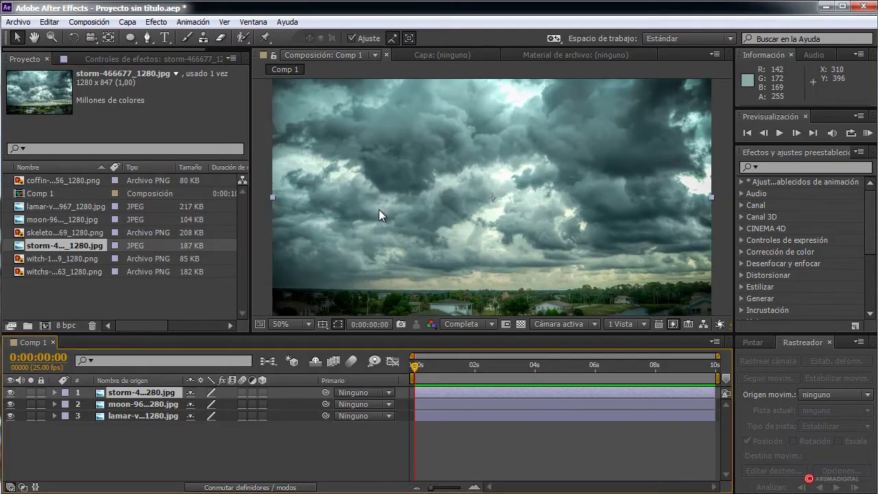
pyautogui.press(',')
pyautogui.press(',')
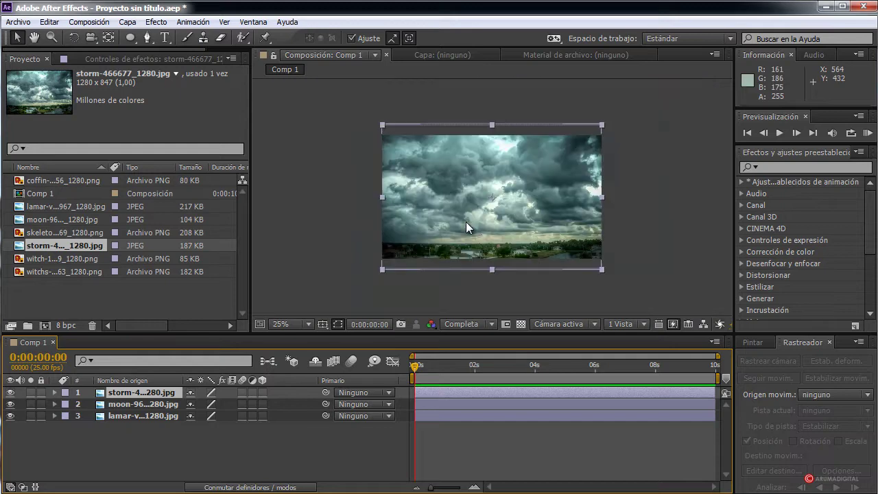
pyautogui.press('.')
pyautogui.press('.')
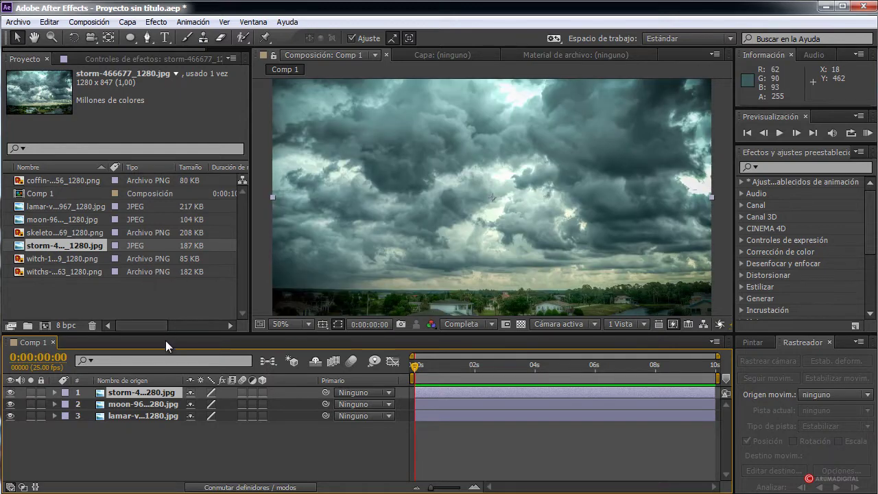
# Hide the storm and moon layers and apply the Niveles (Levels) effect to lamar-valley.
pyautogui.click(10, 393)
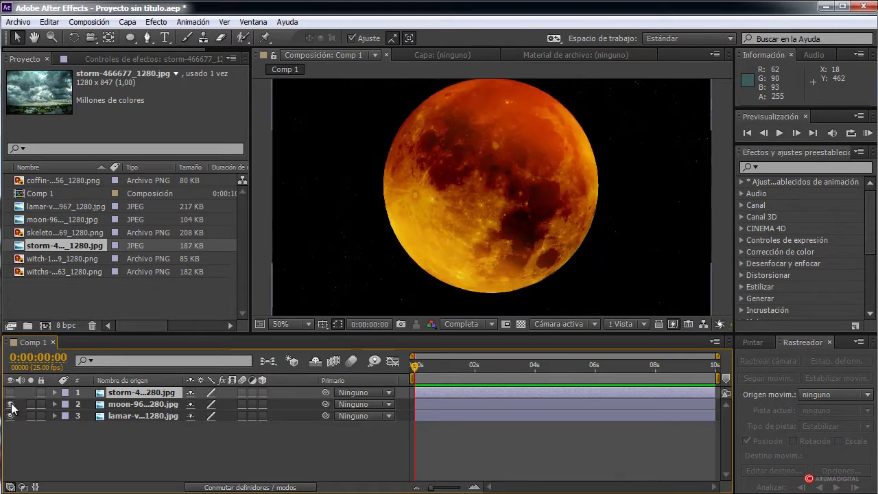
pyautogui.click(10, 404)
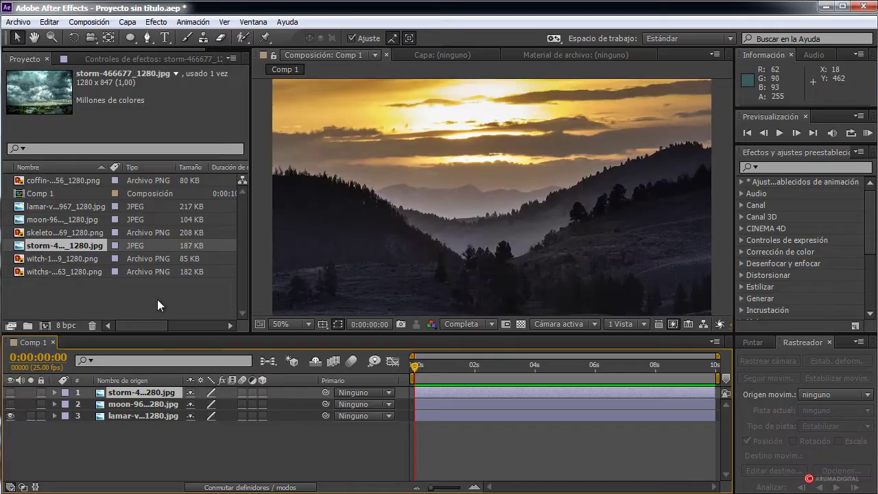
pyautogui.click(159, 415)
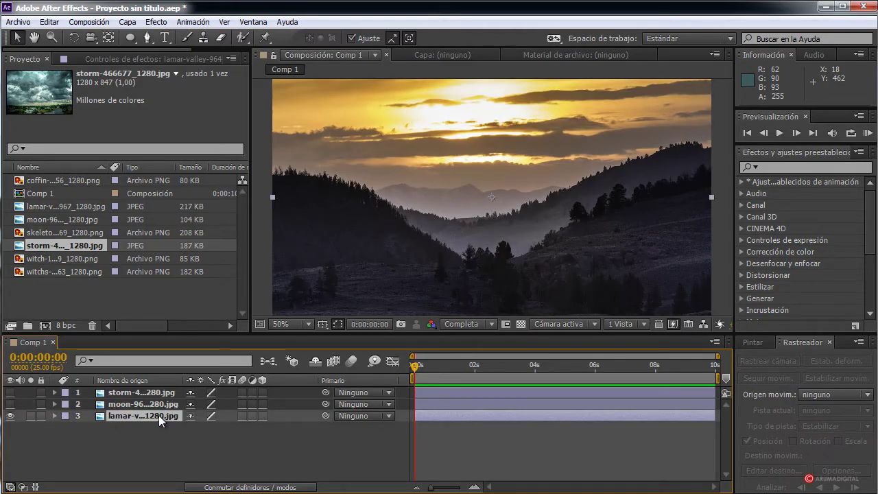
pyautogui.click(792, 168)
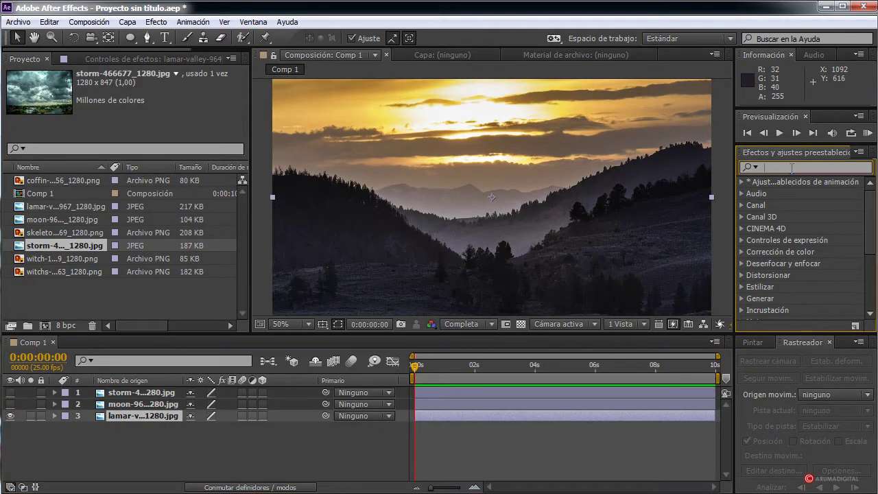
pyautogui.write('niveles')
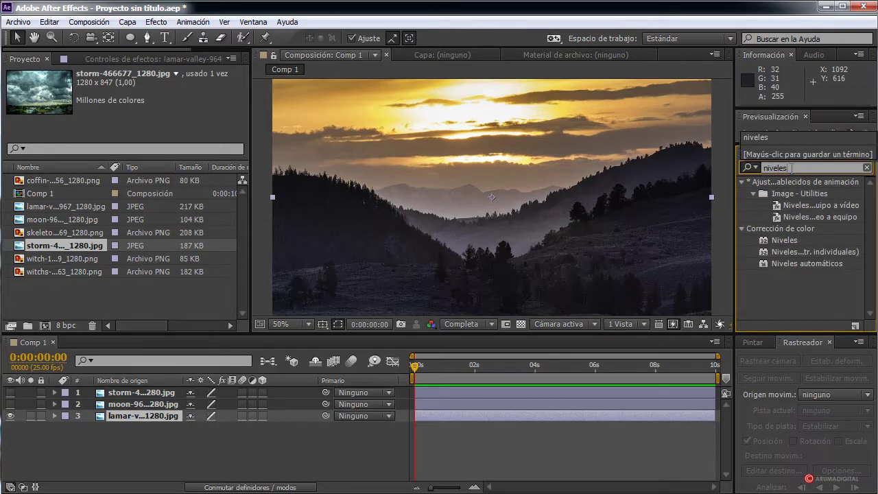
pyautogui.moveTo(789, 239); pyautogui.dragTo(126, 418)
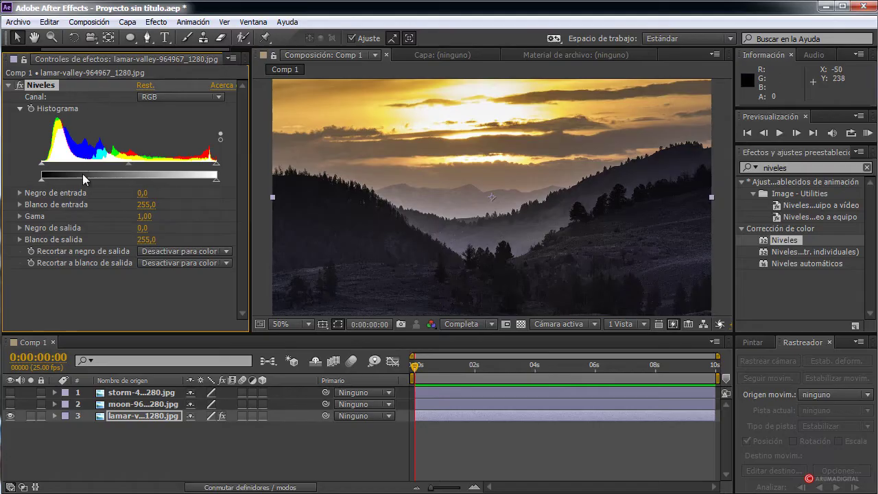
# Darken the valley with Levels output white 74.0 and input black -5.1.
pyautogui.moveTo(215, 177); pyautogui.dragTo(111, 172)
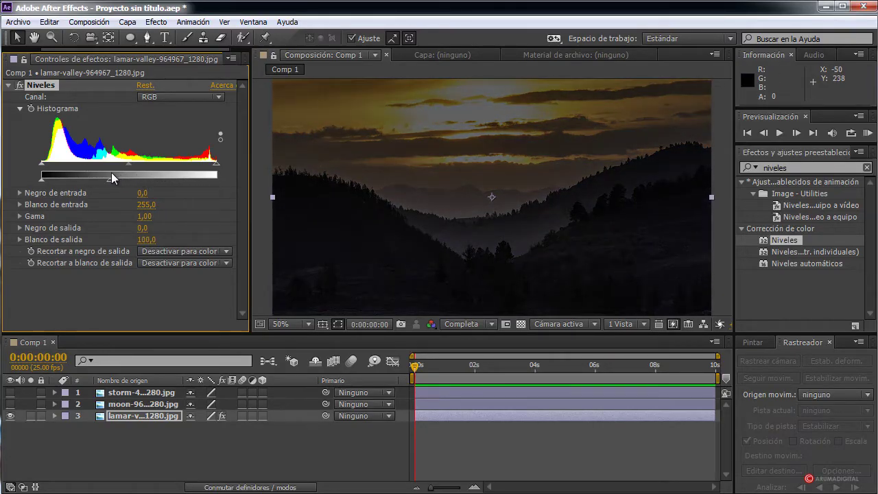
pyautogui.moveTo(143, 193)
pyautogui.mouseDown()
pyautogui.moveTo(99, 179)
pyautogui.moveTo(167, 193)
pyautogui.mouseUp()
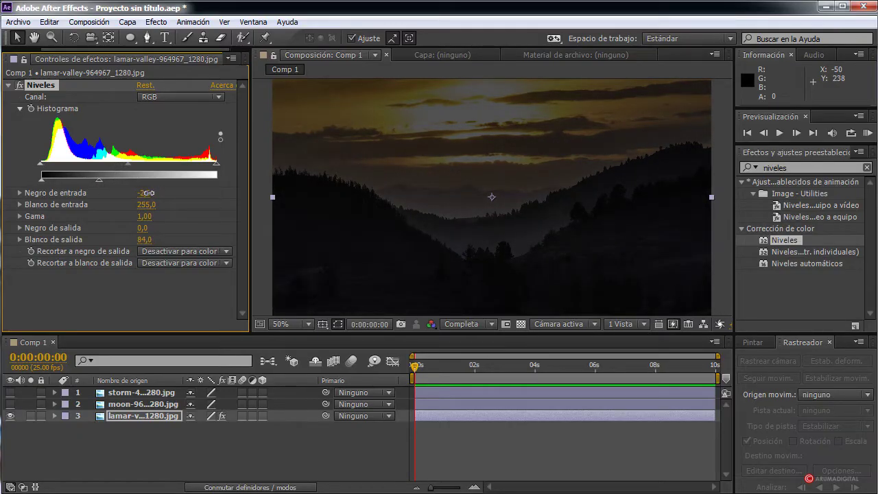
pyautogui.moveTo(99, 178); pyautogui.dragTo(92, 180)
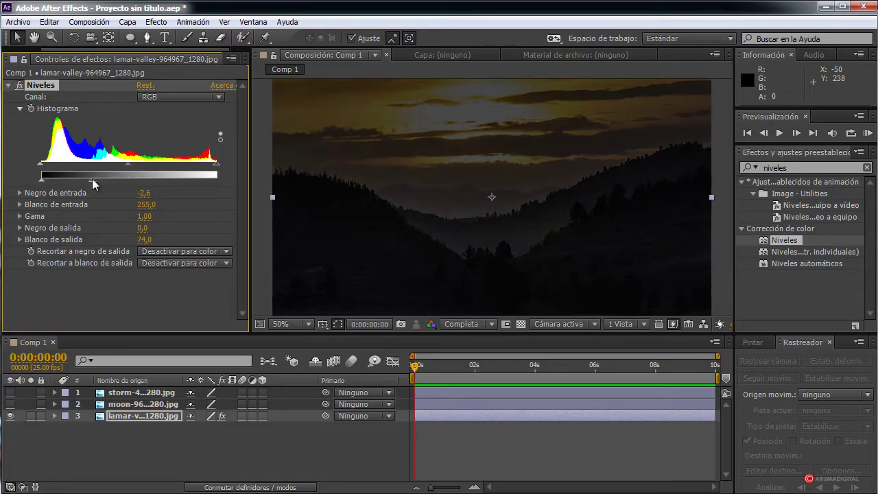
pyautogui.moveTo(140, 199); pyautogui.dragTo(141, 194)
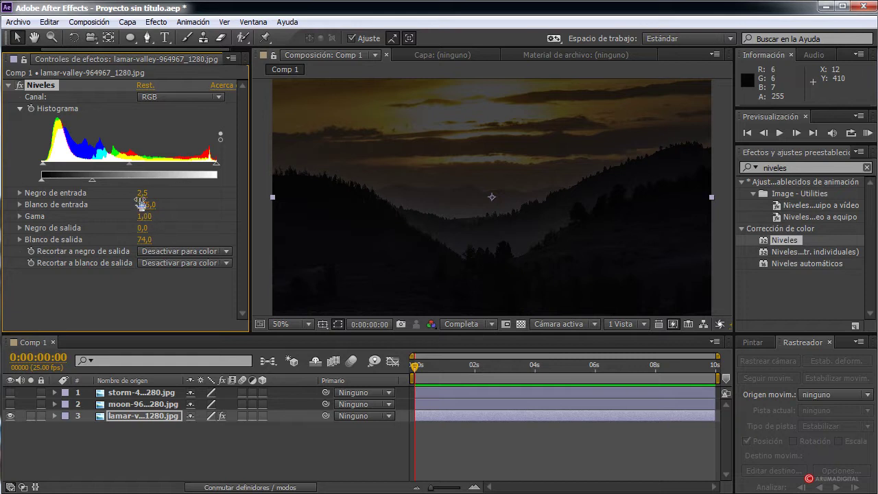
pyautogui.moveTo(140, 195); pyautogui.dragTo(138, 195)
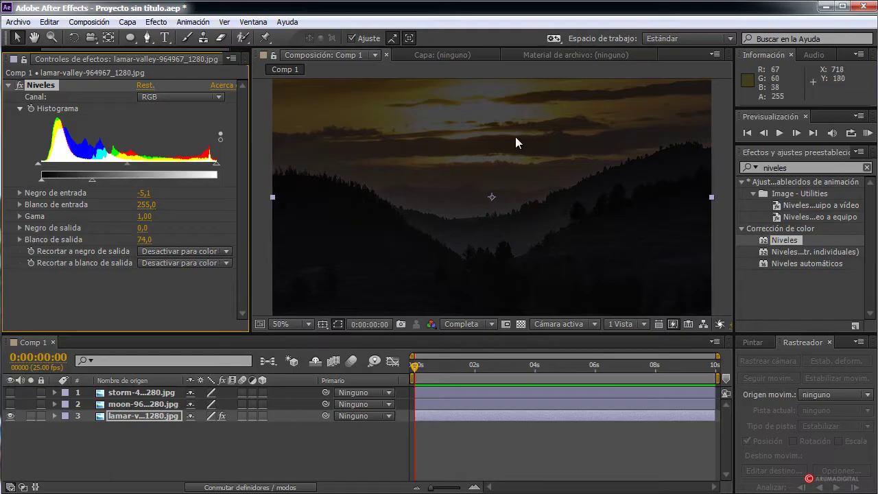
# Show the moon layer again and scale it down to about 72%.
pyautogui.click(11, 404)
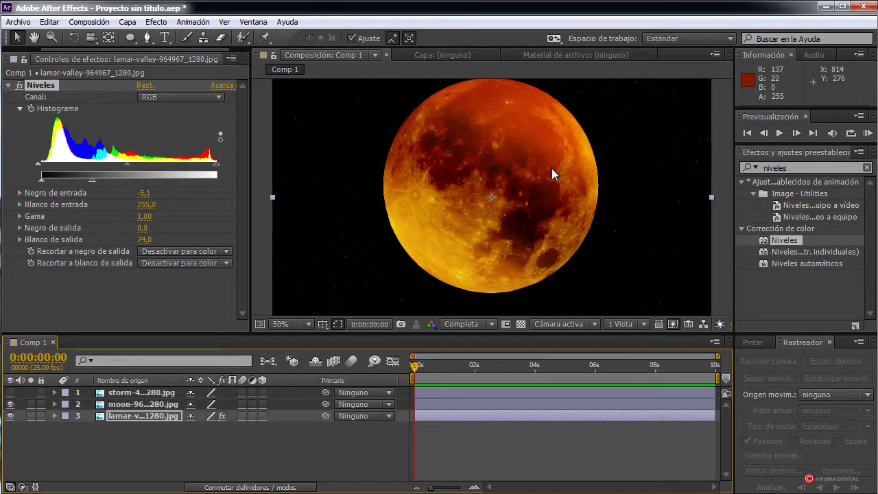
pyautogui.scroll(1, 553, 170)
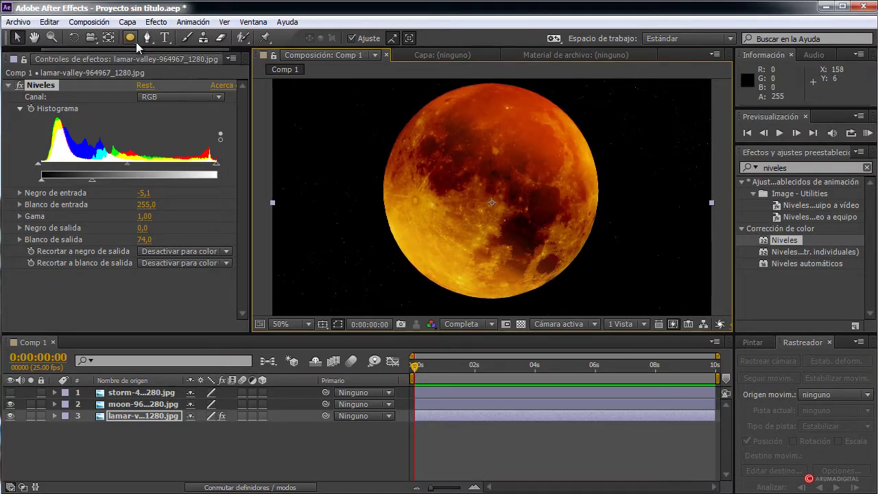
pyautogui.click(149, 404)
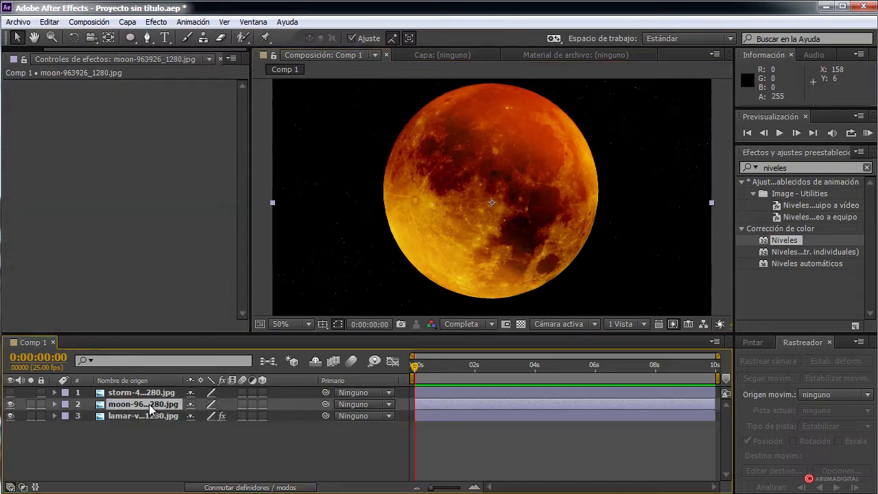
pyautogui.press('s')
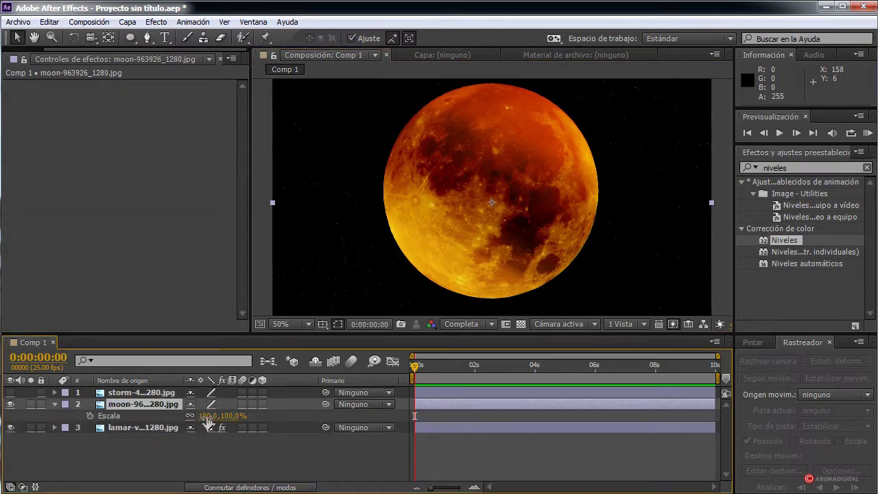
pyautogui.moveTo(208, 417)
pyautogui.mouseDown()
pyautogui.moveTo(187, 416)
pyautogui.moveTo(253, 100)
pyautogui.mouseUp()
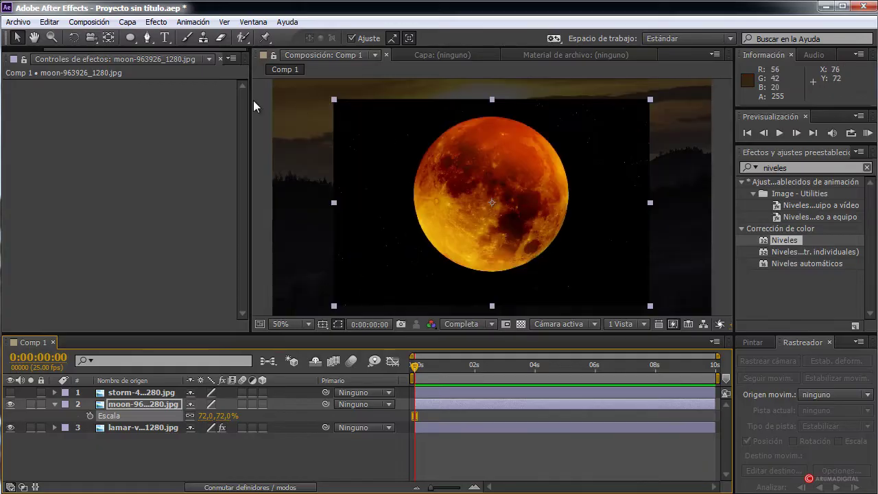
# Draw a circular elliptical mask enclosing the moon disc on the moon layer.
pyautogui.click(129, 38)
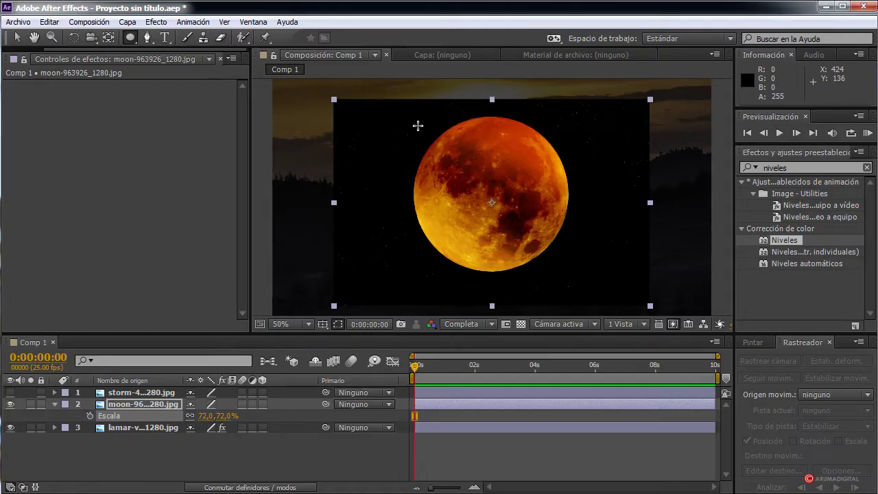
pyautogui.moveTo(418, 125); pyautogui.dragTo(478, 177)
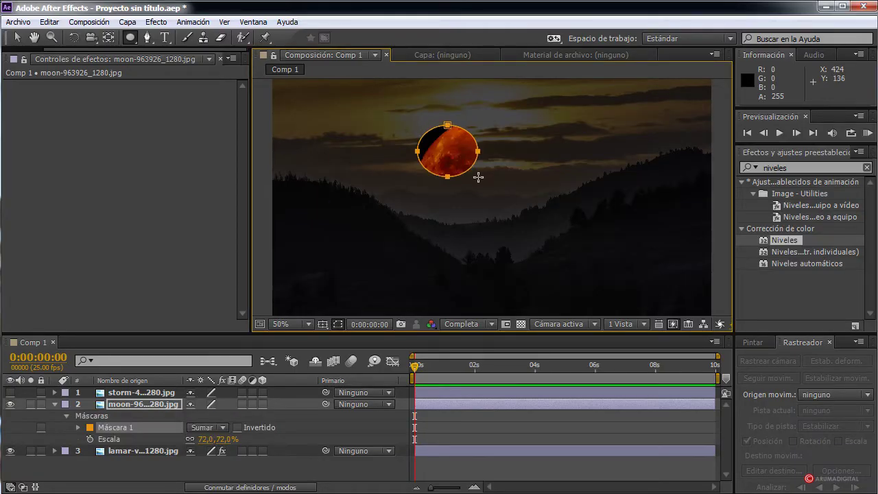
pyautogui.moveTo(478, 177)
pyautogui.mouseDown()
pyautogui.moveTo(575, 296)
pyautogui.moveTo(540, 269)
pyautogui.mouseUp()
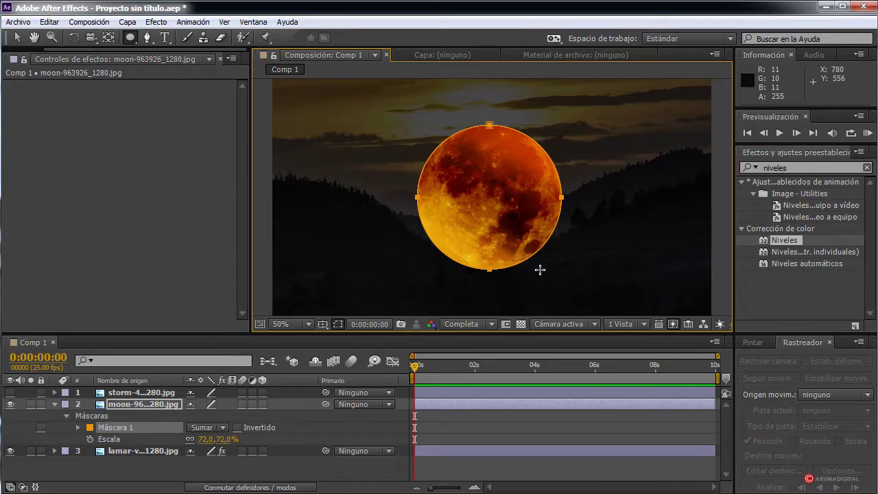
pyautogui.click(142, 403)
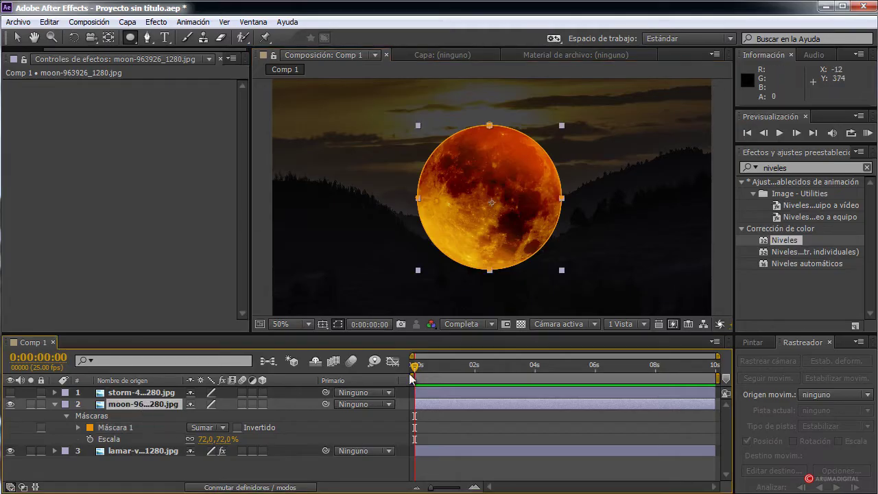
# Scale the moon layer to 58% and move it to position 603, 206.
pyautogui.click(55, 404)
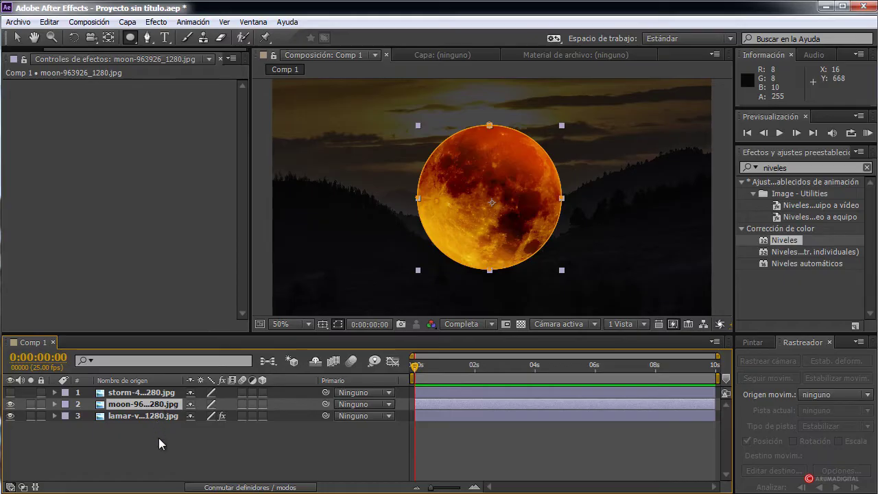
pyautogui.press('s')
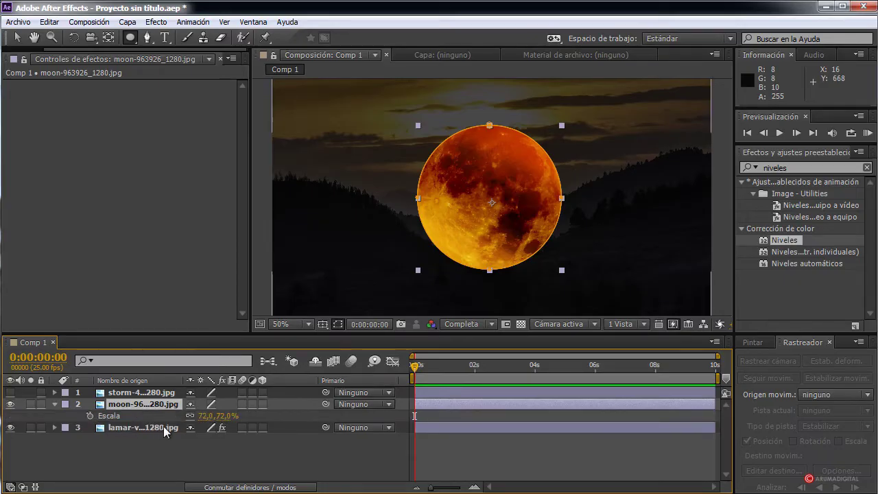
pyautogui.moveTo(205, 417); pyautogui.dragTo(192, 416)
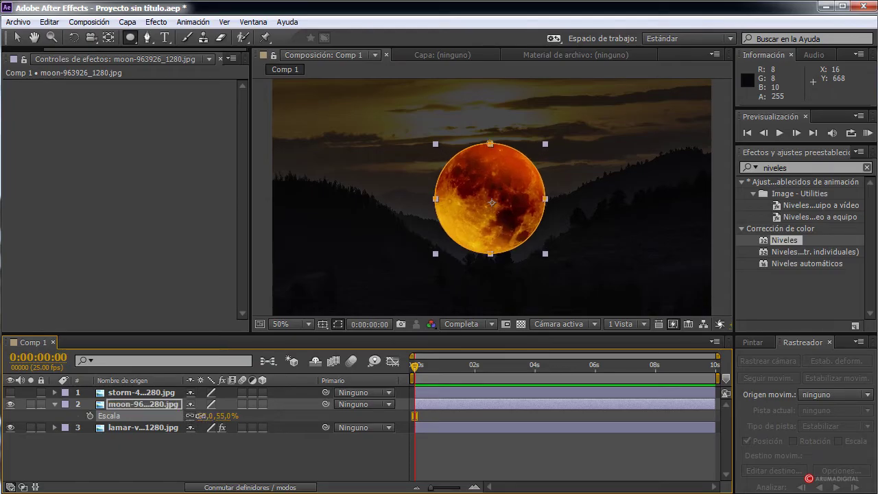
pyautogui.moveTo(191, 416); pyautogui.dragTo(202, 415)
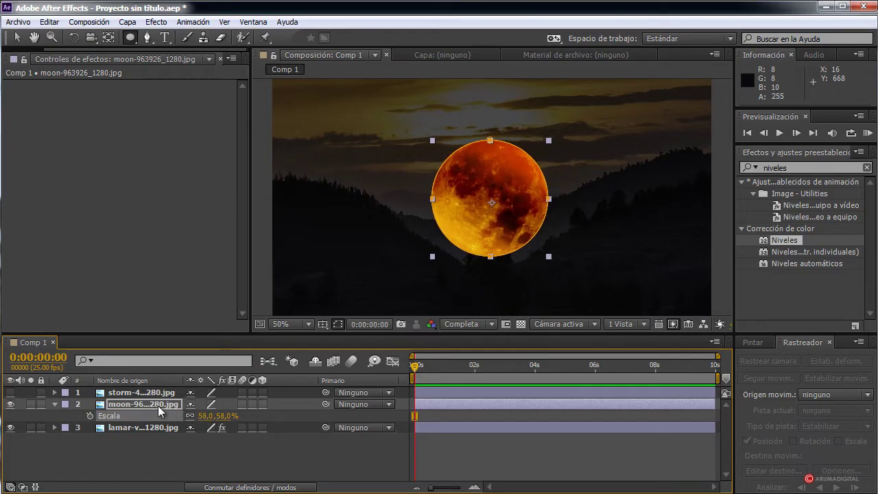
pyautogui.press('p')
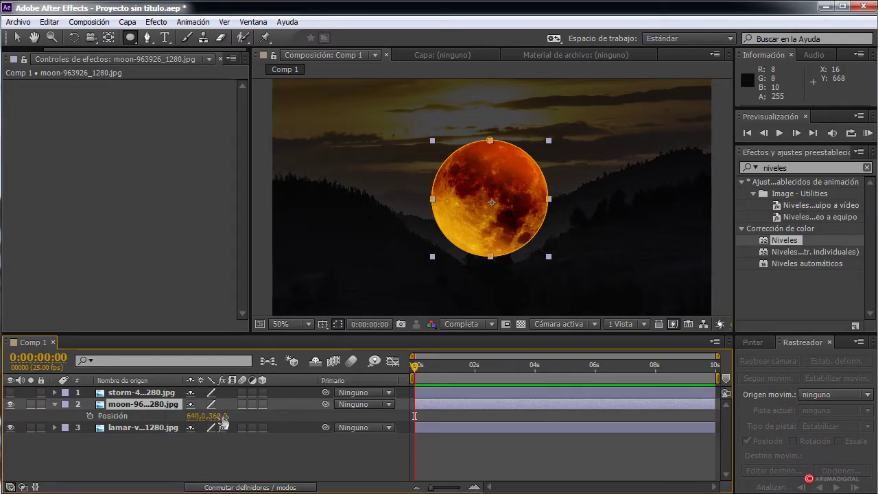
pyautogui.moveTo(218, 416); pyautogui.dragTo(127, 416)
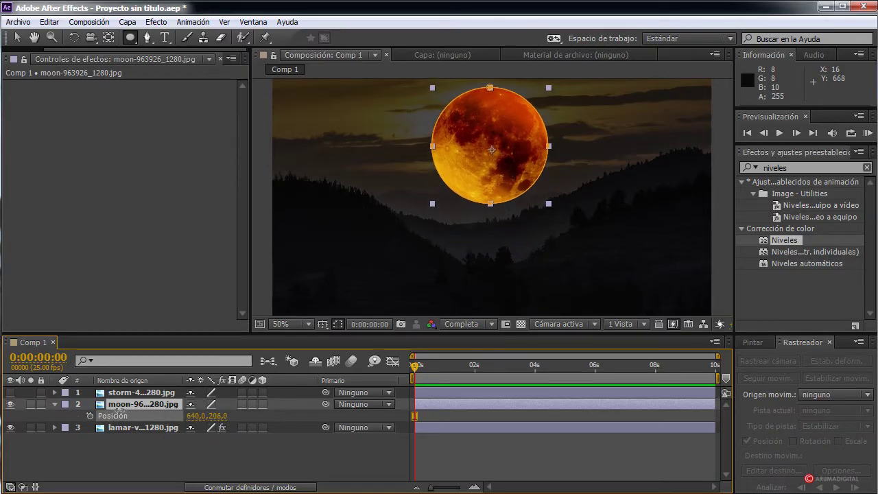
pyautogui.moveTo(194, 415); pyautogui.dragTo(169, 416)
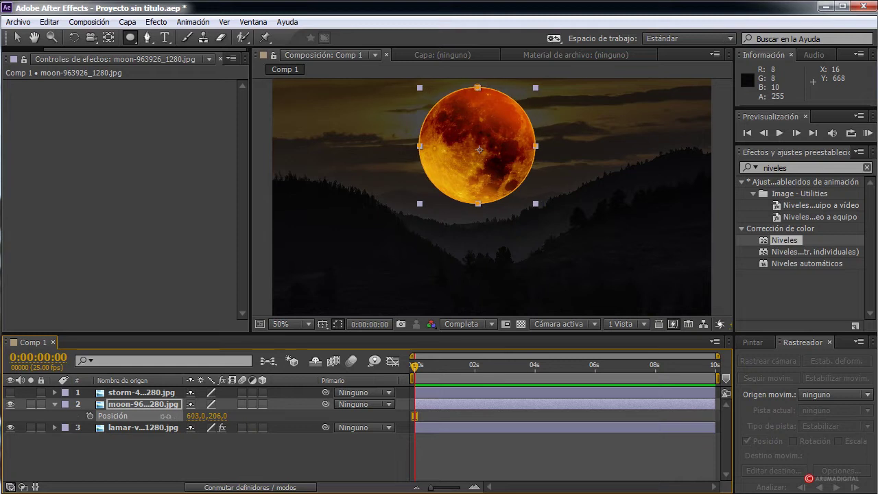
pyautogui.click(155, 448)
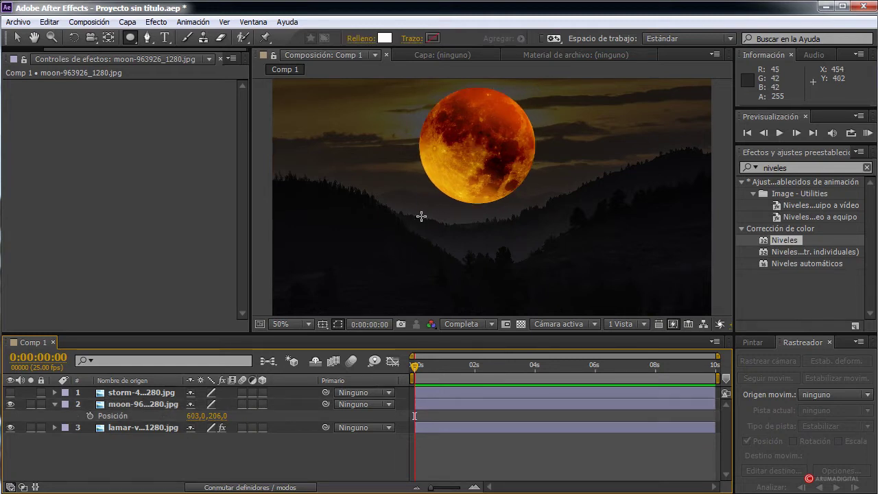
# Add an Outer Glow layer style to the moon layer and enlarge the glow.
pyautogui.rightClick(128, 404)
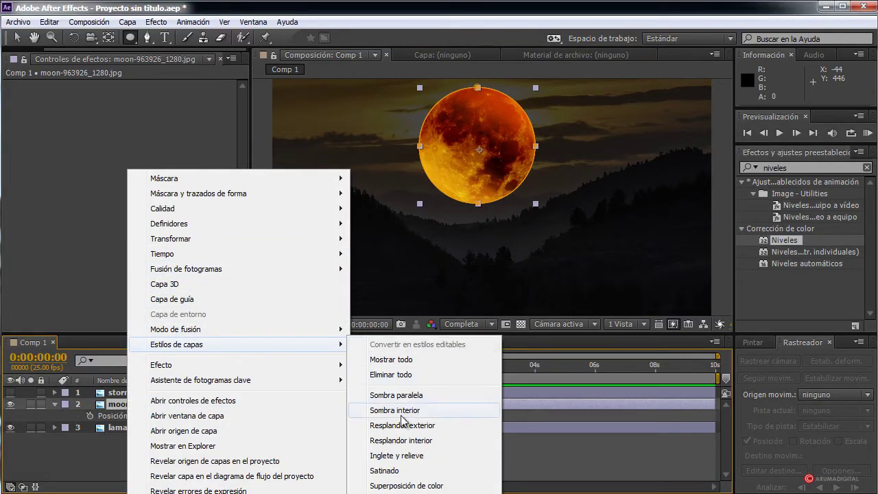
pyautogui.click(396, 427)
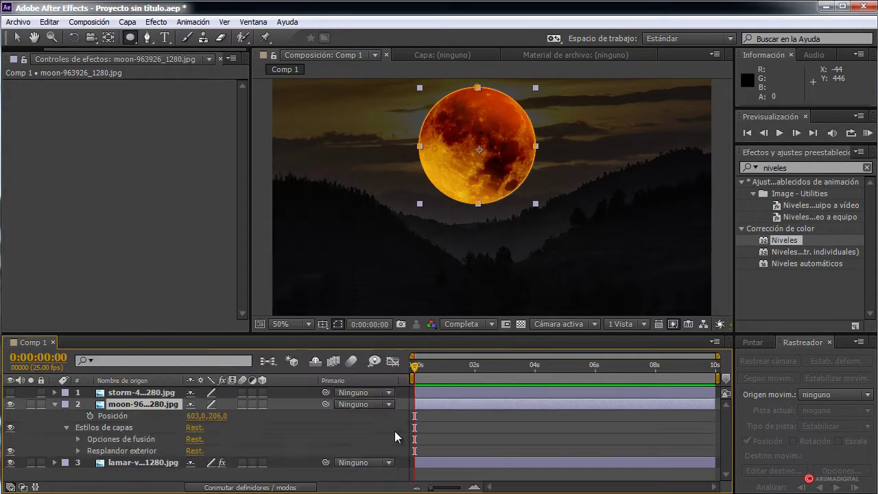
pyautogui.click(76, 451)
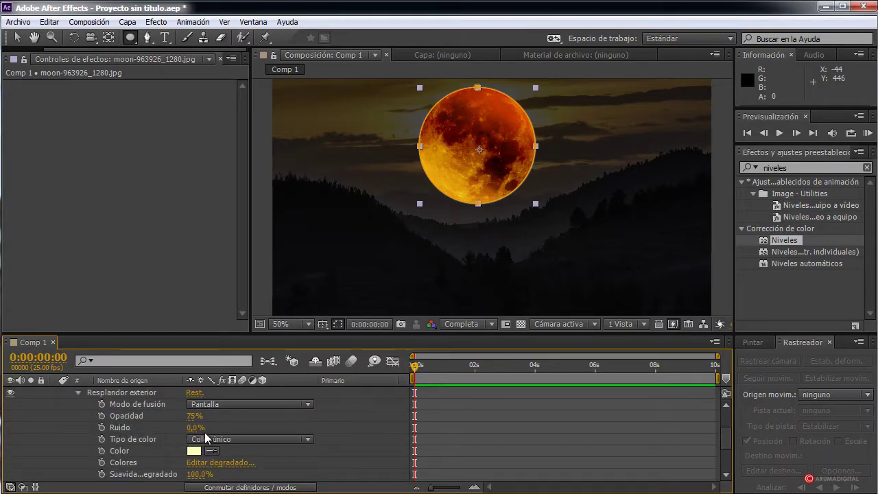
pyautogui.scroll(-3, 202, 432)
pyautogui.moveTo(194, 475); pyautogui.dragTo(249, 472)
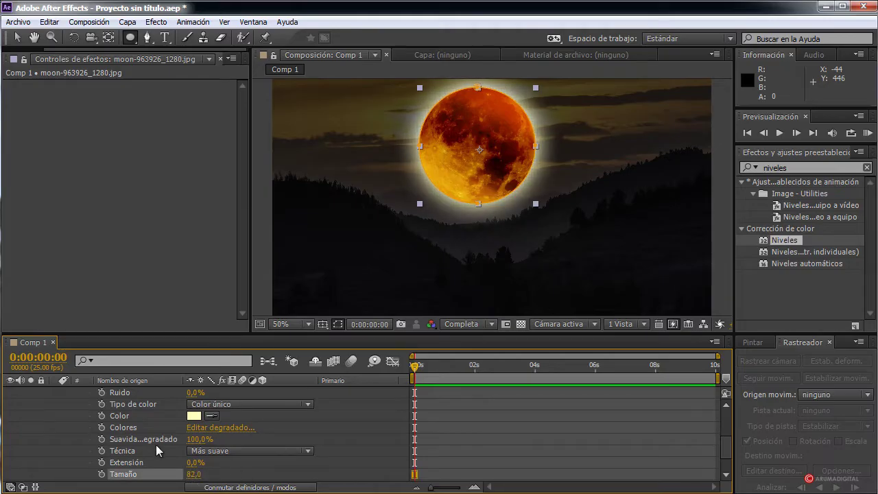
# Set the outer glow colour to dark red 9A0000 and its size to 123.
pyautogui.click(194, 416)
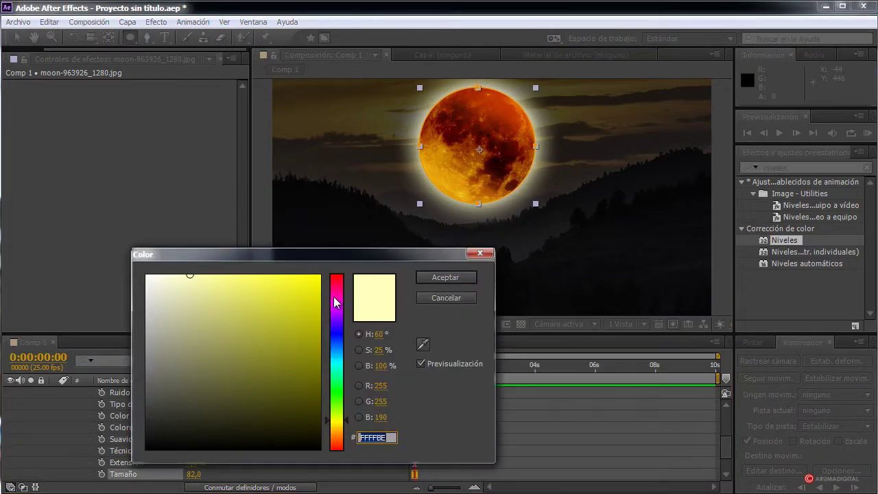
pyautogui.moveTo(336, 422)
pyautogui.mouseDown()
pyautogui.moveTo(284, 269)
pyautogui.moveTo(334, 272)
pyautogui.mouseUp()
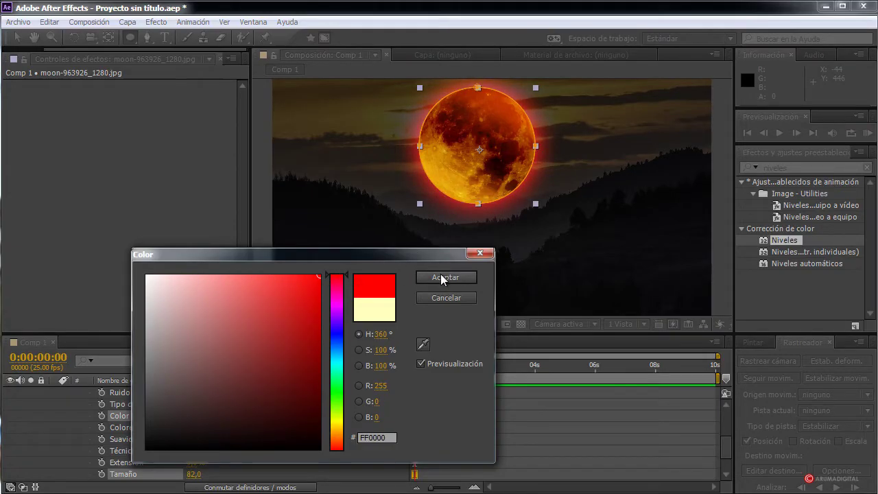
pyautogui.moveTo(313, 284)
pyautogui.mouseDown()
pyautogui.moveTo(331, 352)
pyautogui.moveTo(331, 344)
pyautogui.mouseUp()
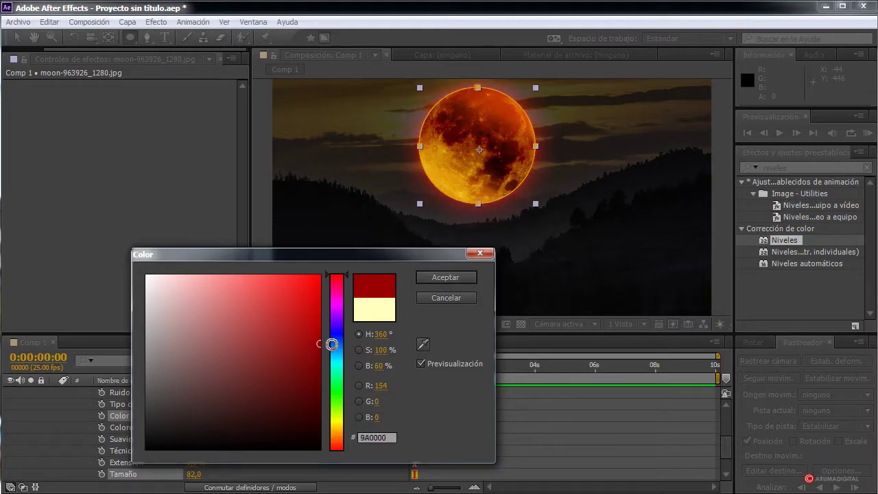
pyautogui.click(443, 277)
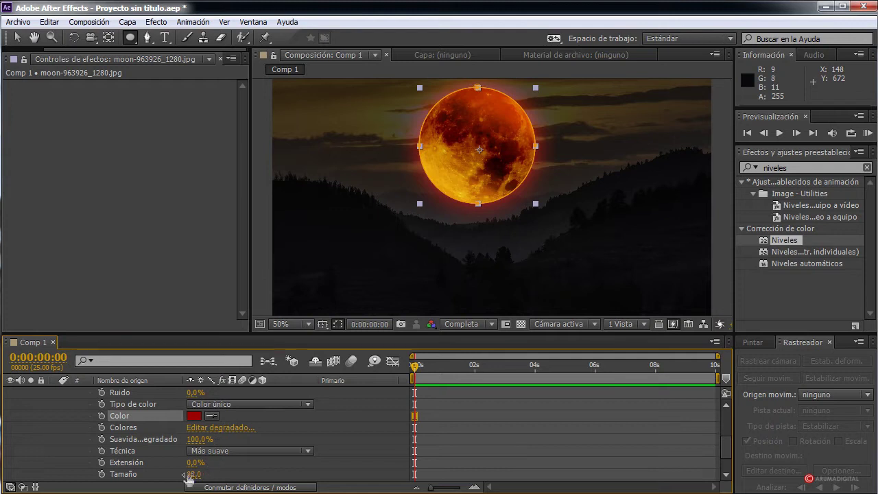
pyautogui.moveTo(192, 474); pyautogui.dragTo(204, 473)
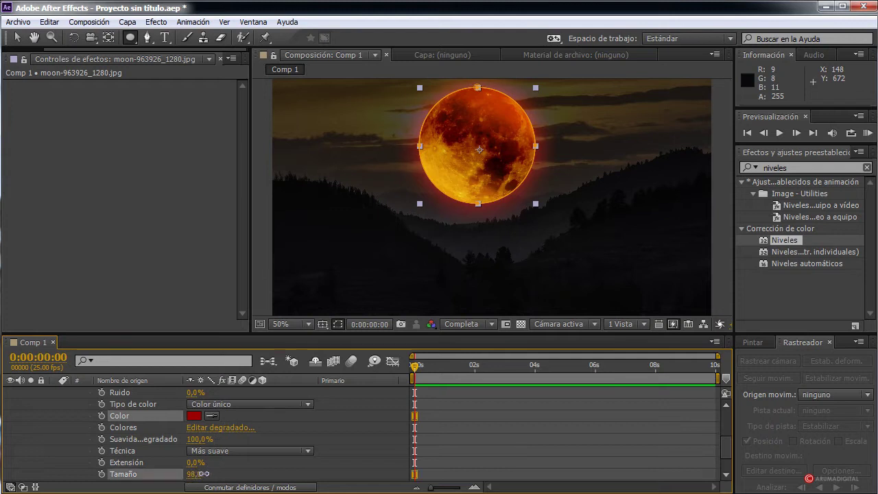
pyautogui.click(257, 255)
pyautogui.scroll(1, 58, 410)
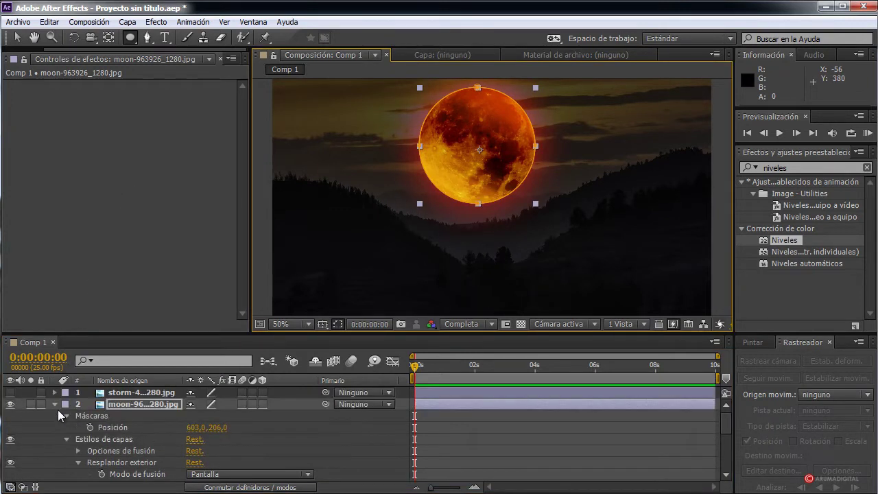
# Make the storm layer visible again and lower its opacity to 12%.
pyautogui.click(55, 405)
pyautogui.click(144, 393)
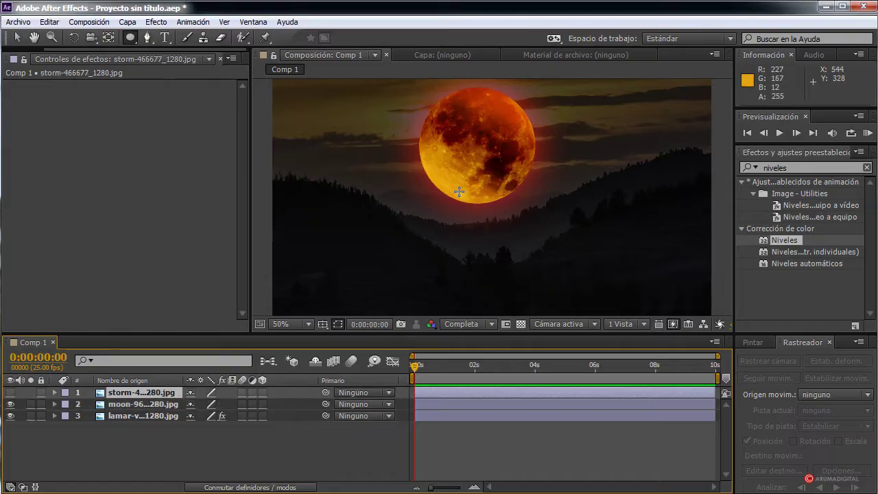
pyautogui.moveTo(459, 192); pyautogui.dragTo(464, 194)
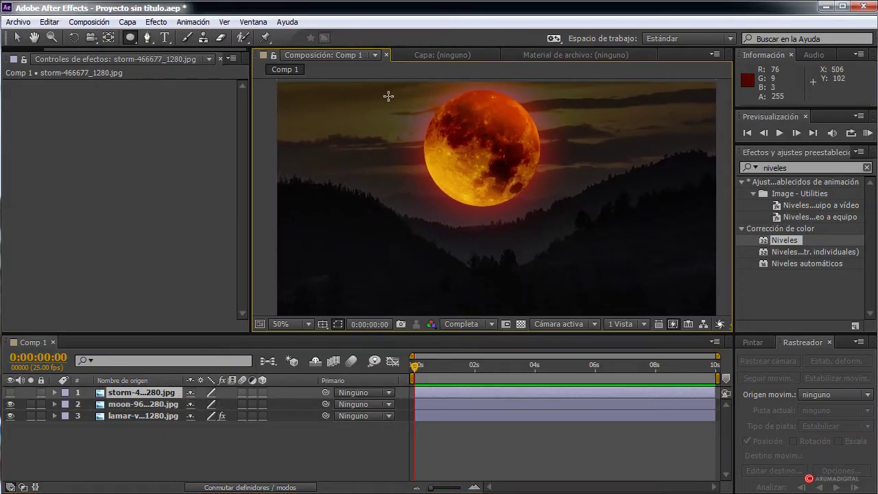
pyautogui.click(10, 393)
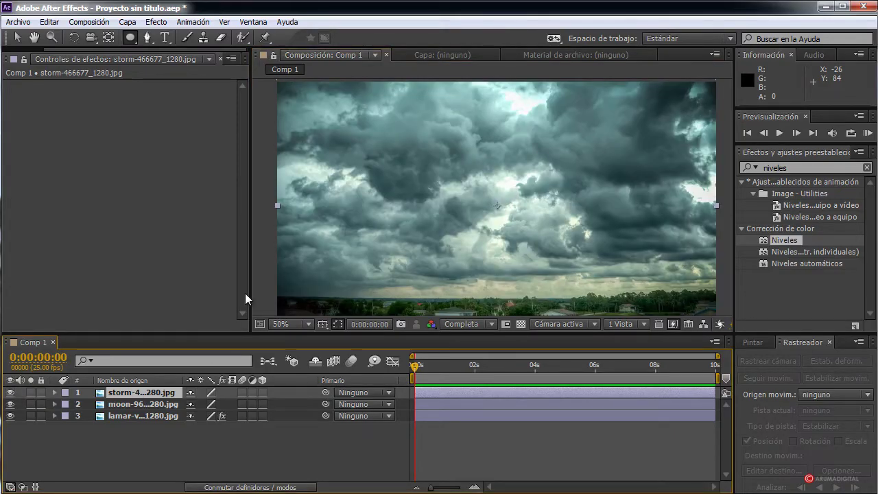
pyautogui.press('t')
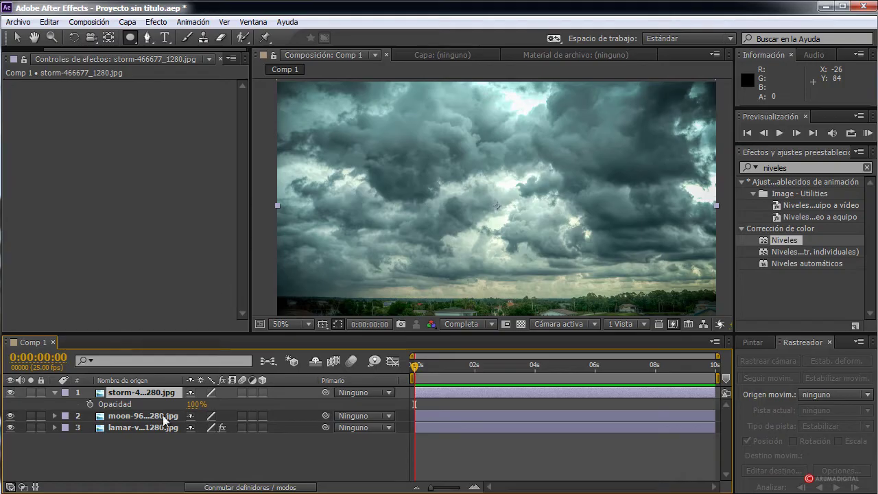
pyautogui.moveTo(196, 404); pyautogui.dragTo(130, 396)
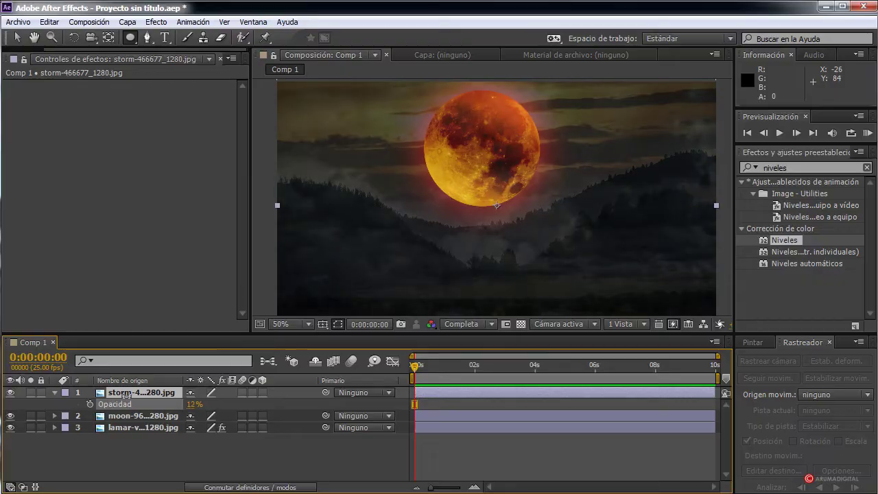
pyautogui.moveTo(430, 270); pyautogui.dragTo(435, 231)
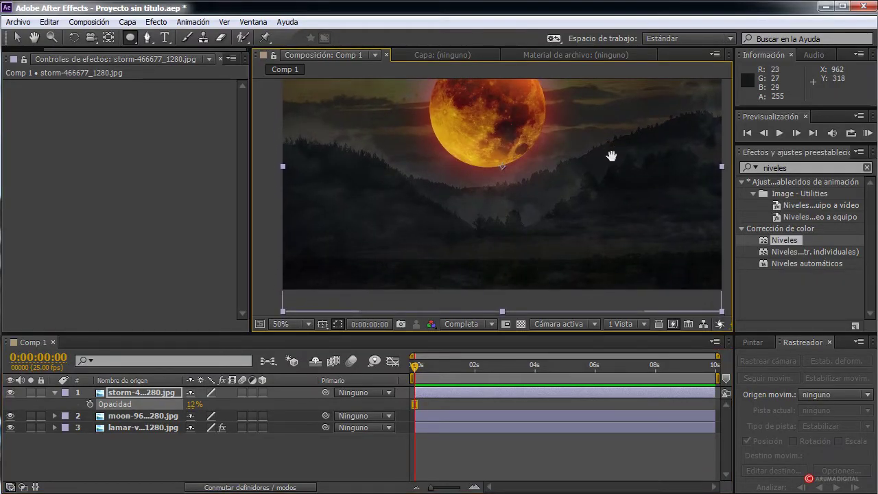
pyautogui.moveTo(611, 156); pyautogui.dragTo(604, 204)
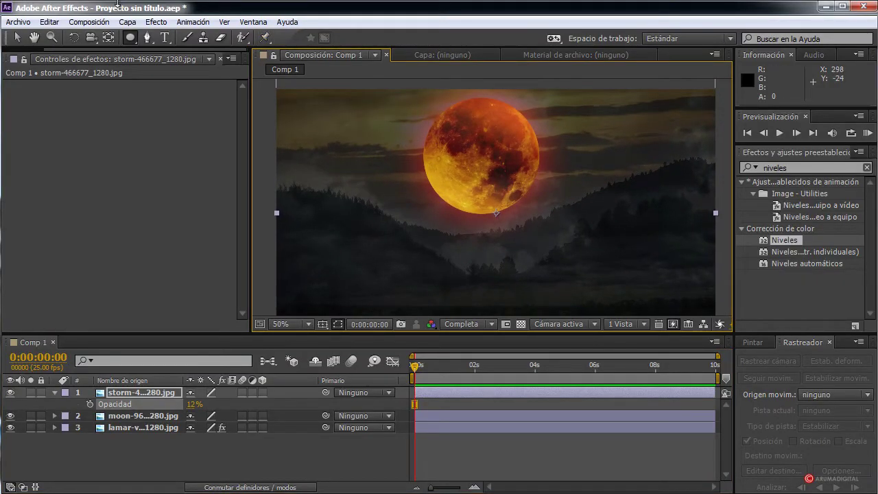
# Trace a Pen-tool mask on the storm layer along the mountain ridgeline, left to right.
pyautogui.click(151, 36)
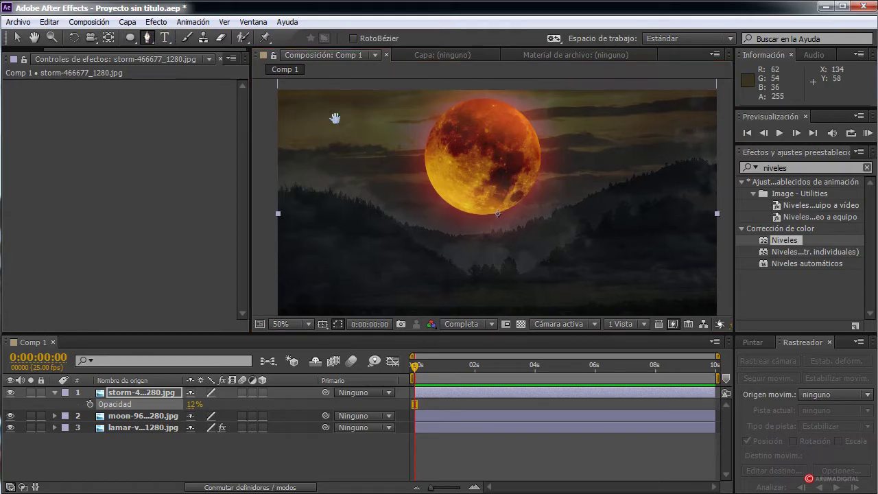
pyautogui.moveTo(333, 120); pyautogui.dragTo(338, 107)
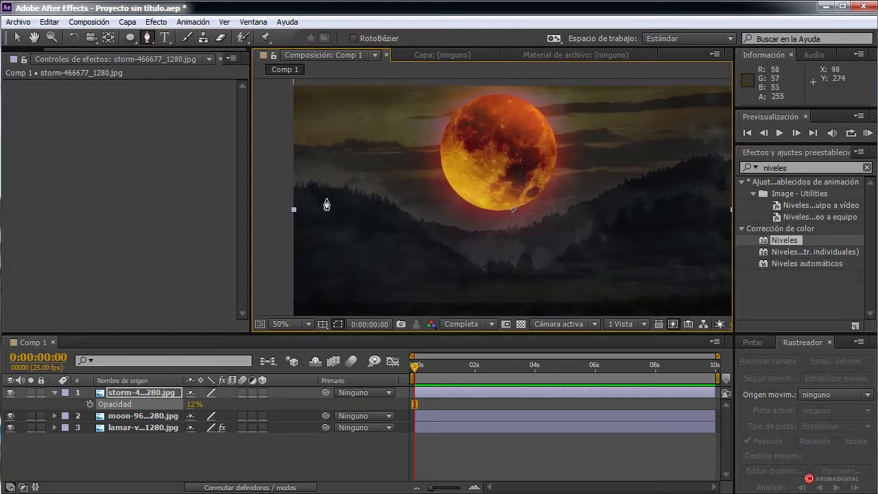
pyautogui.click(286, 188)
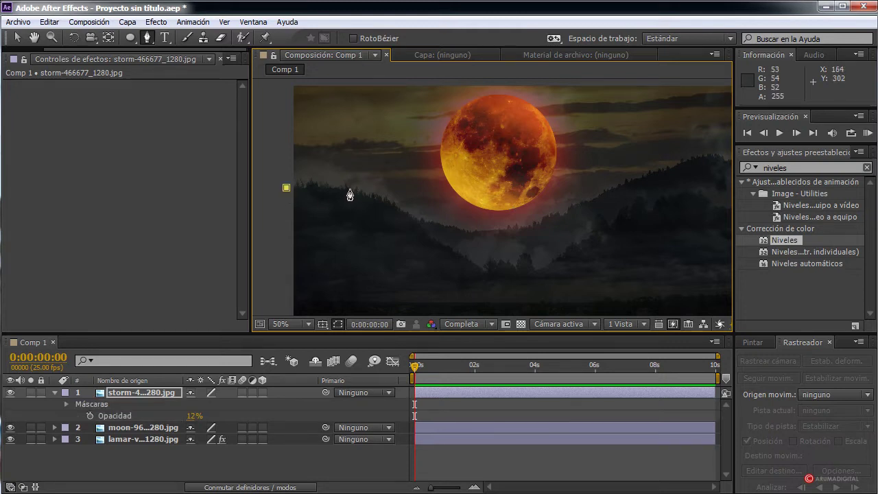
pyautogui.moveTo(350, 189); pyautogui.dragTo(362, 195)
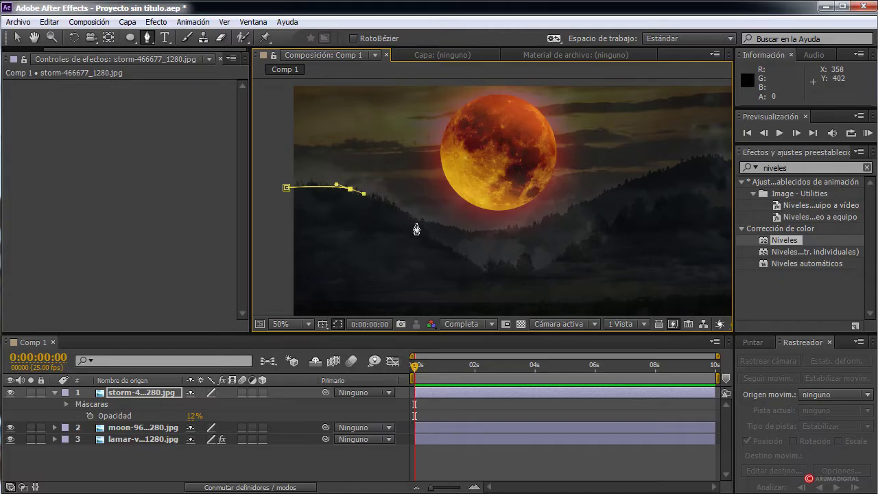
pyautogui.moveTo(415, 217); pyautogui.dragTo(430, 223)
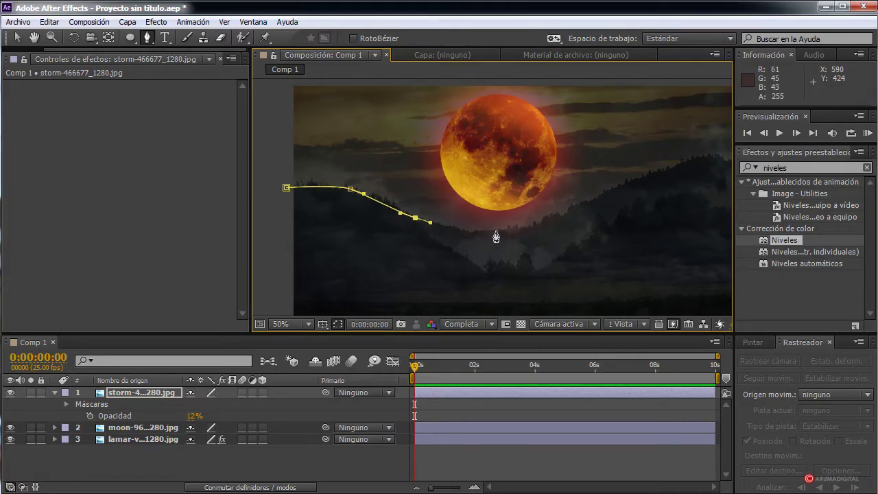
pyautogui.moveTo(495, 232); pyautogui.dragTo(517, 227)
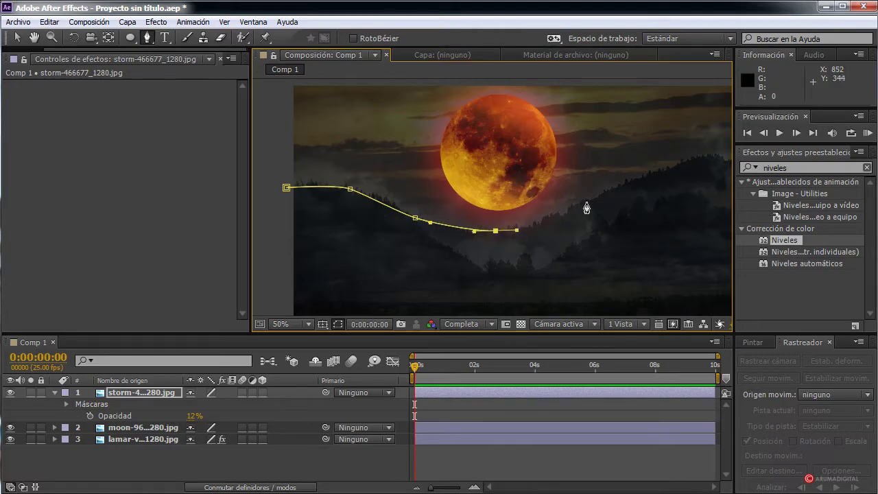
pyautogui.moveTo(586, 202); pyautogui.dragTo(601, 197)
pyautogui.moveTo(681, 177)
pyautogui.mouseDown()
pyautogui.moveTo(623, 202)
pyautogui.moveTo(630, 184)
pyautogui.moveTo(693, 195)
pyautogui.mouseUp()
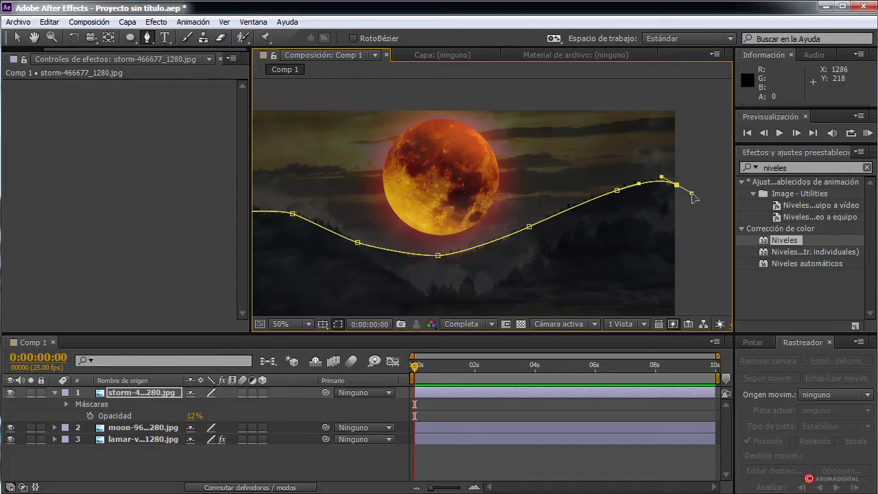
# Extend the mask past the top-right of the frame and close it at the first point.
pyautogui.click(687, 103)
pyautogui.moveTo(539, 103); pyautogui.dragTo(613, 112)
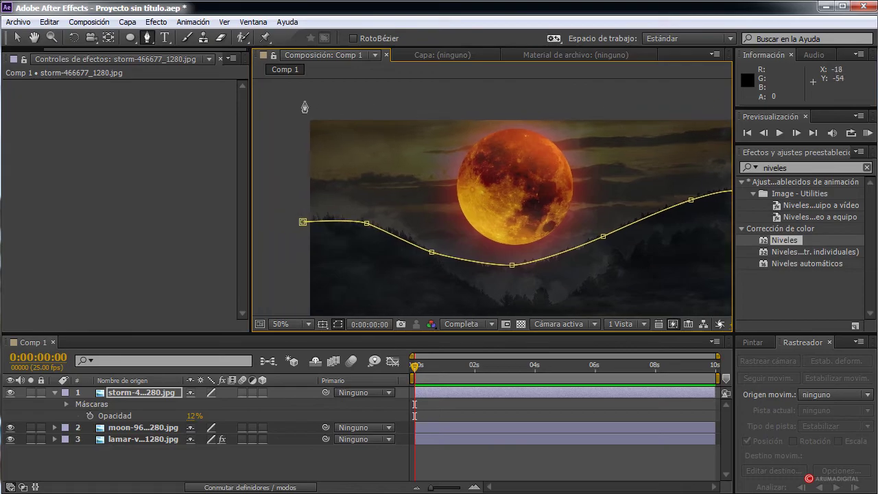
pyautogui.scroll(-2, 374, 171)
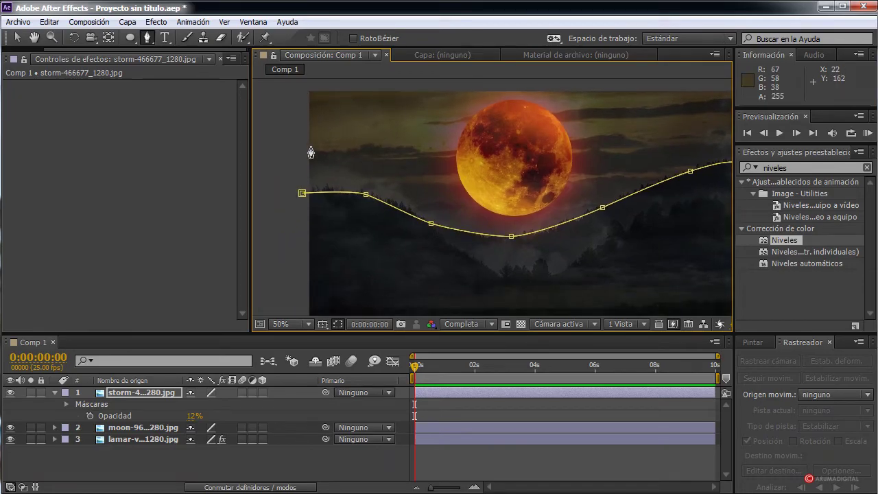
pyautogui.click(301, 194)
# Pull the mask corners outside the frame and refit the points along the right slope.
pyautogui.moveTo(470, 200)
pyautogui.mouseDown()
pyautogui.moveTo(439, 226)
pyautogui.moveTo(422, 205)
pyautogui.mouseUp()
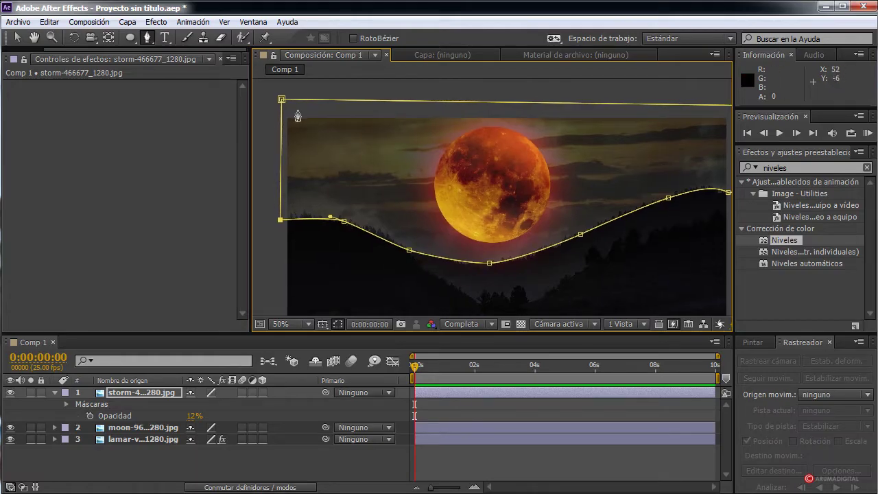
pyautogui.moveTo(282, 99); pyautogui.dragTo(267, 95)
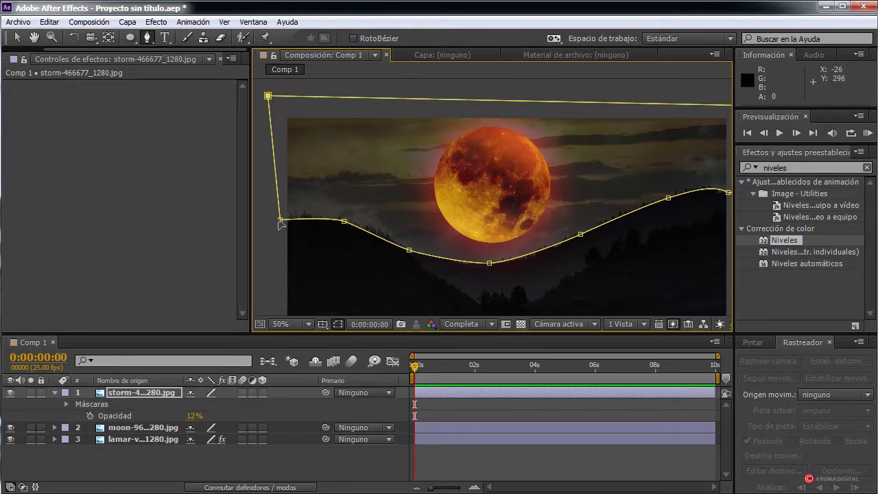
pyautogui.moveTo(280, 219); pyautogui.dragTo(268, 216)
pyautogui.moveTo(500, 201); pyautogui.dragTo(362, 220)
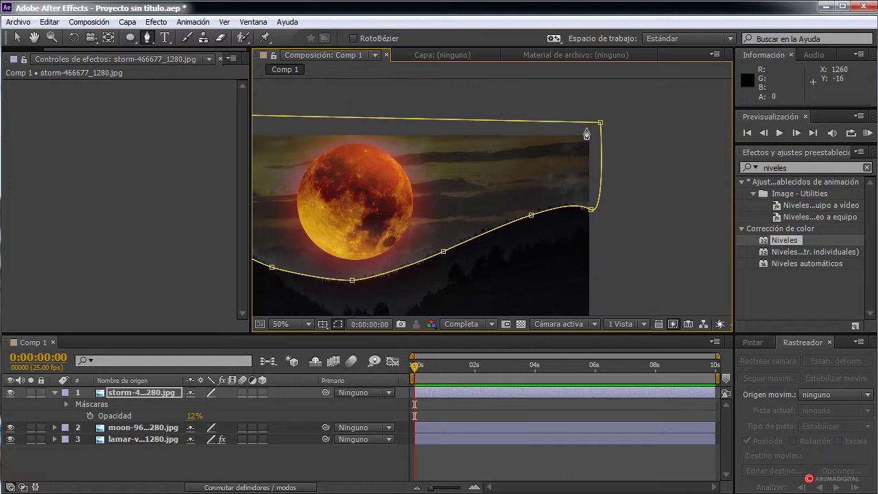
pyautogui.moveTo(600, 122); pyautogui.dragTo(624, 109)
pyautogui.moveTo(590, 208); pyautogui.dragTo(620, 214)
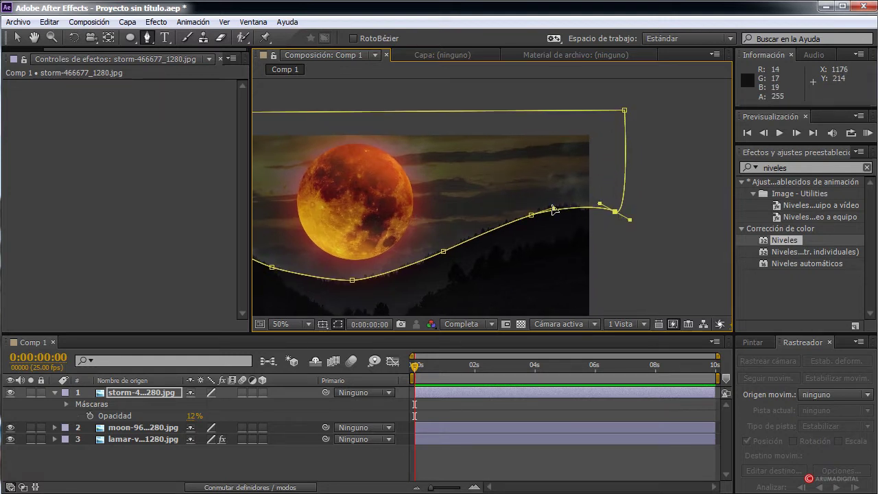
pyautogui.moveTo(531, 214); pyautogui.dragTo(619, 162)
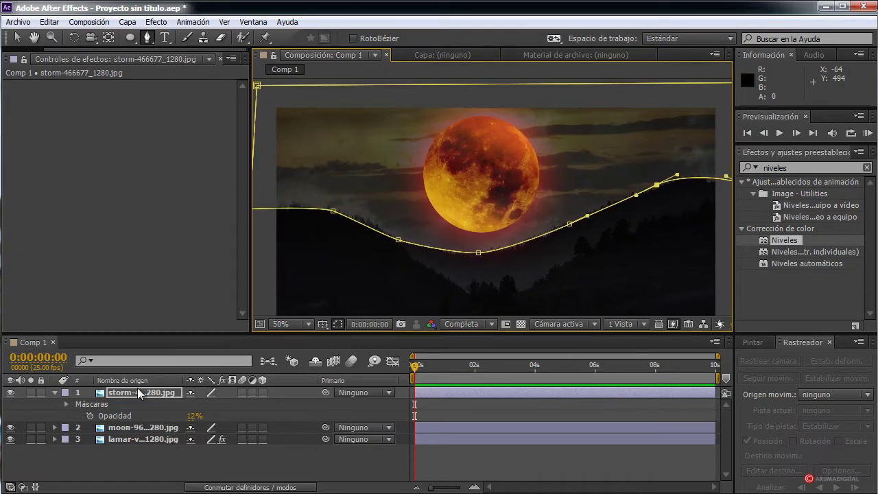
# Set the storm layer's Máscara 1 feather to 117 pixels.
pyautogui.click(67, 404)
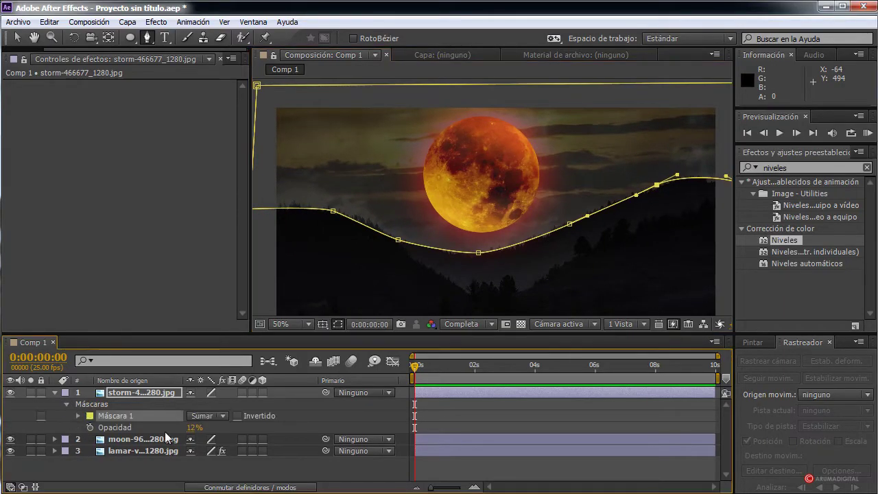
pyautogui.moveTo(194, 428); pyautogui.dragTo(270, 421)
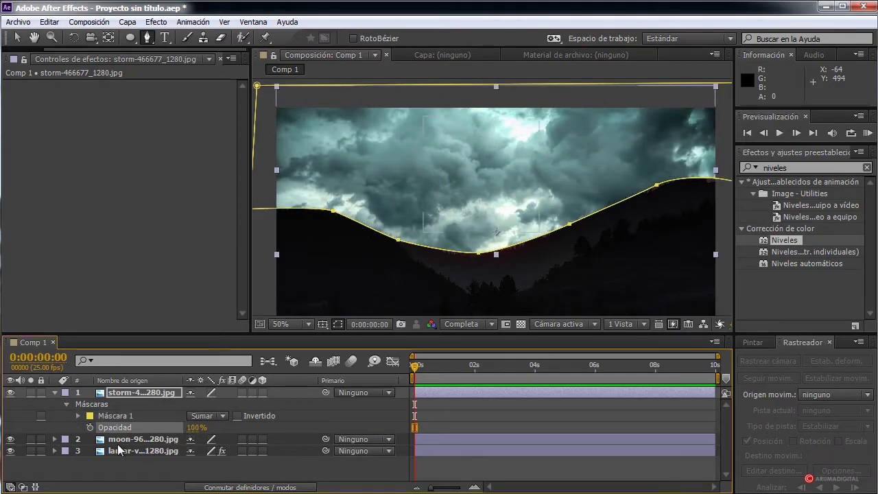
pyautogui.click(78, 416)
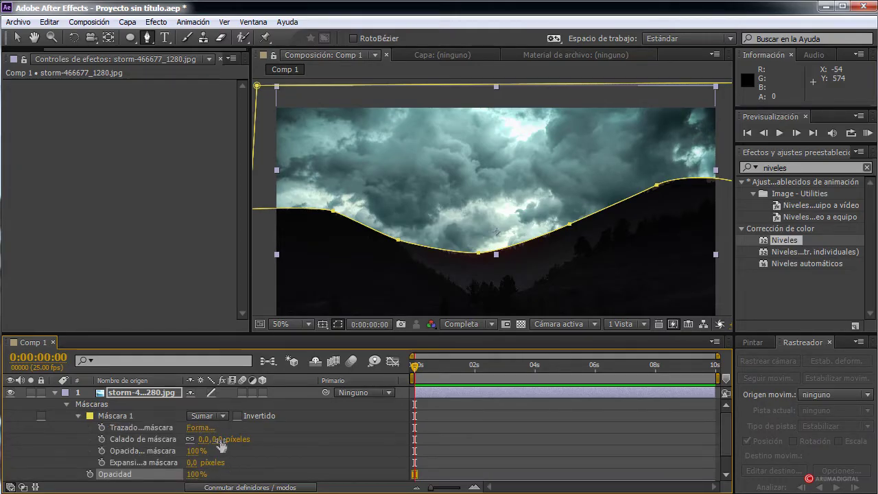
pyautogui.moveTo(217, 439); pyautogui.dragTo(302, 433)
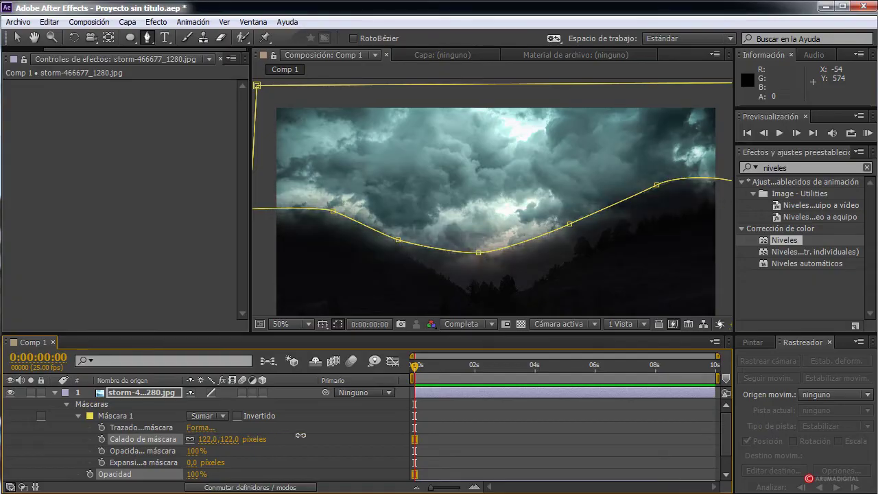
pyautogui.moveTo(294, 433); pyautogui.dragTo(292, 433)
pyautogui.click(115, 416)
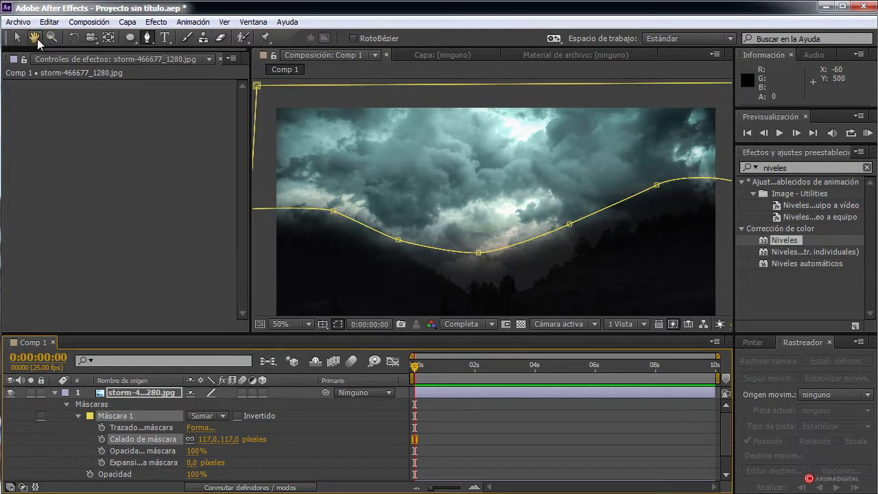
# Set the storm layer's opacity to about 91%.
pyautogui.click(17, 38)
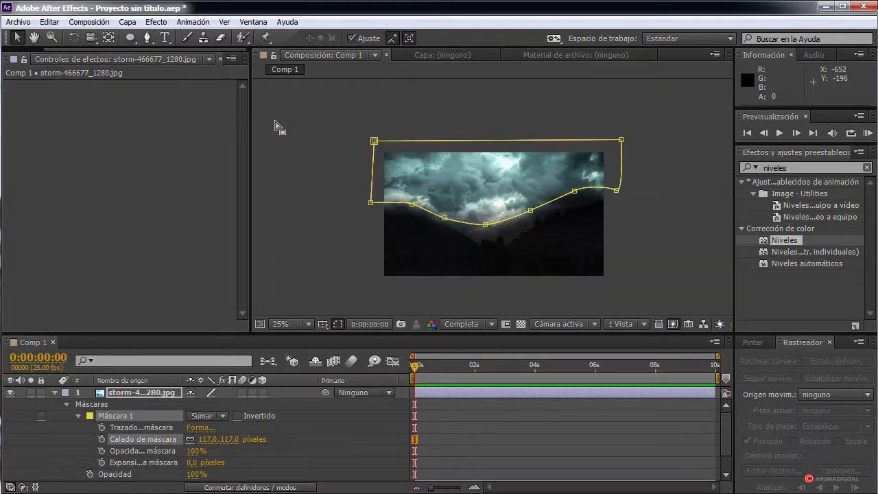
pyautogui.click(340, 158)
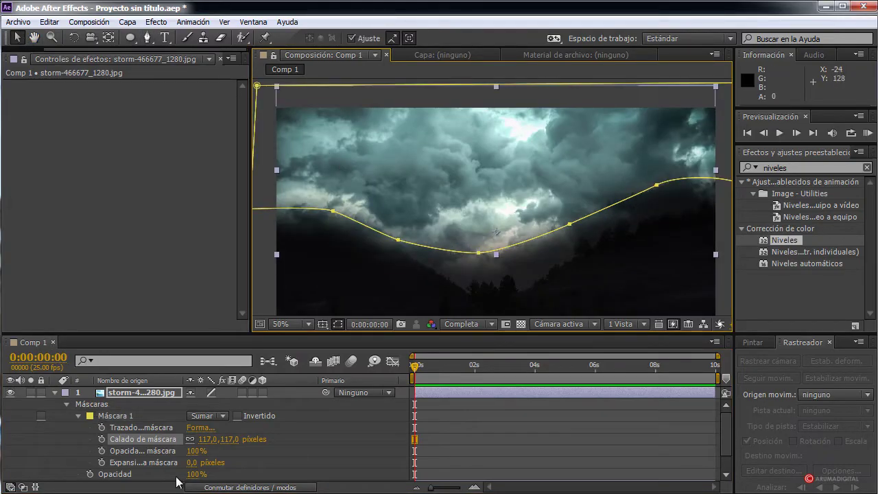
pyautogui.moveTo(187, 474); pyautogui.dragTo(177, 474)
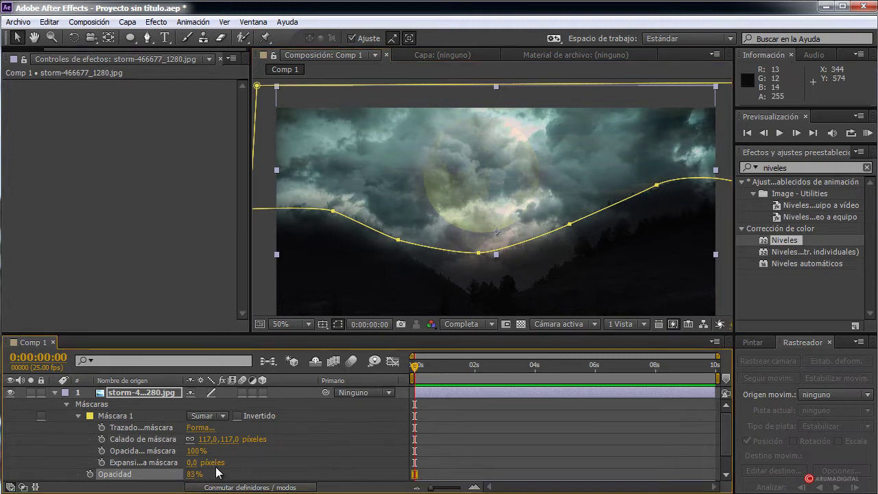
pyautogui.click(195, 474)
pyautogui.write('58')
pyautogui.press('Return')
pyautogui.moveTo(184, 475); pyautogui.dragTo(203, 475)
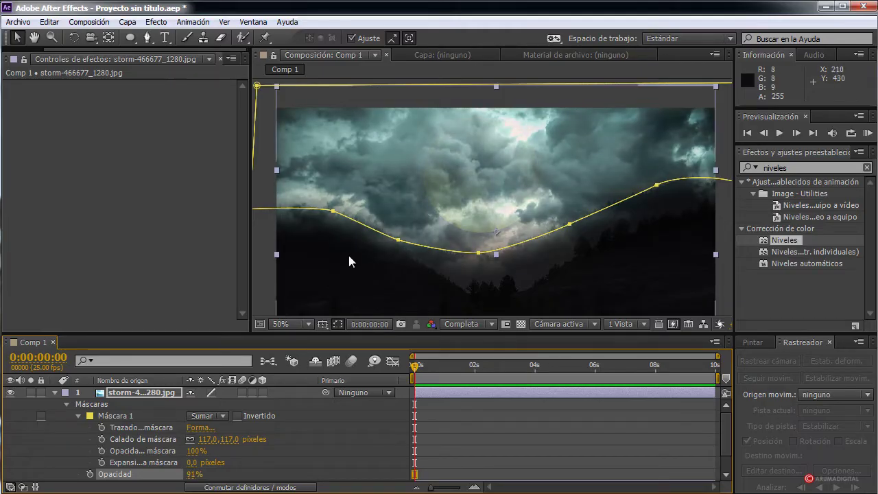
pyautogui.click(54, 394)
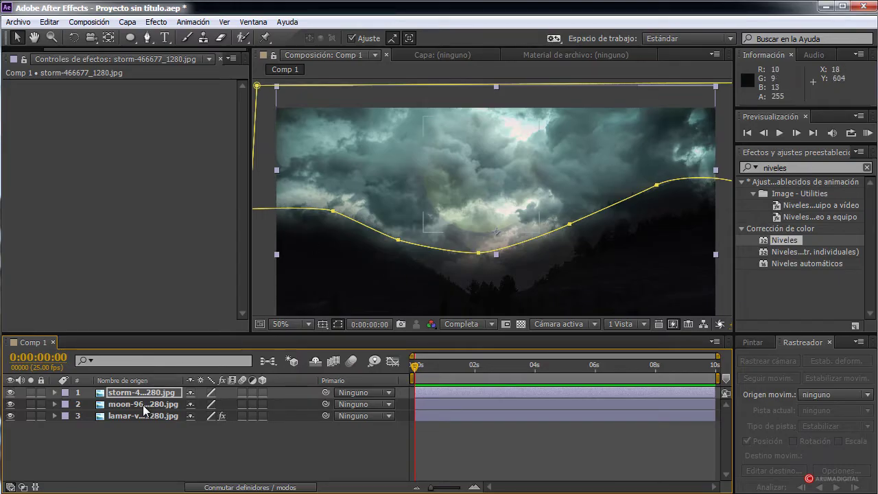
# Drag the moon layer above the storm layer so it becomes layer 1.
pyautogui.click(147, 407)
pyautogui.moveTo(146, 395); pyautogui.dragTo(145, 393)
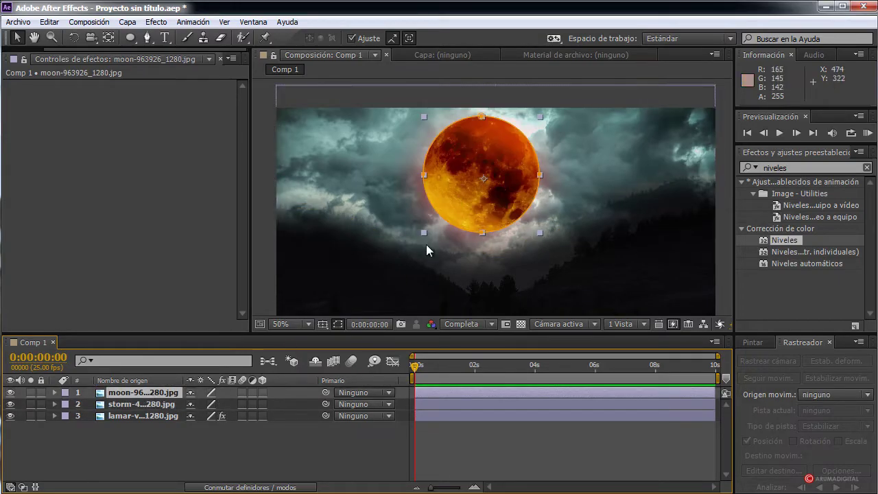
pyautogui.click(265, 125)
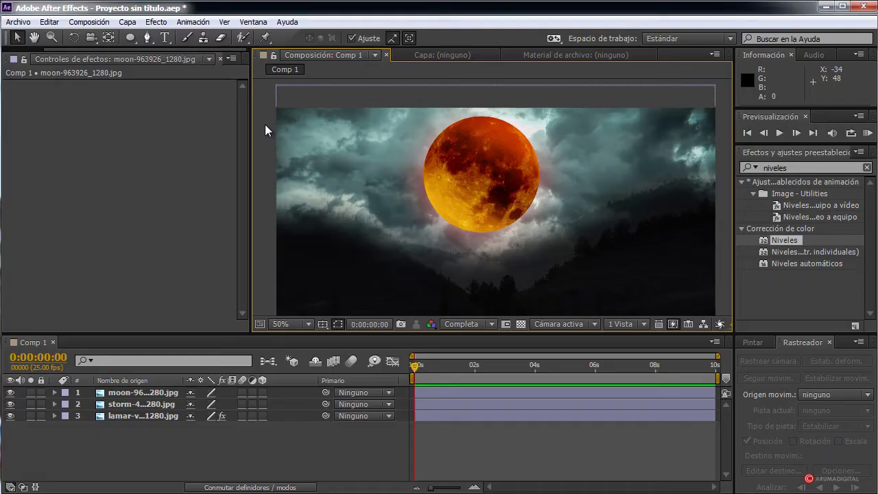
pyautogui.click(139, 404)
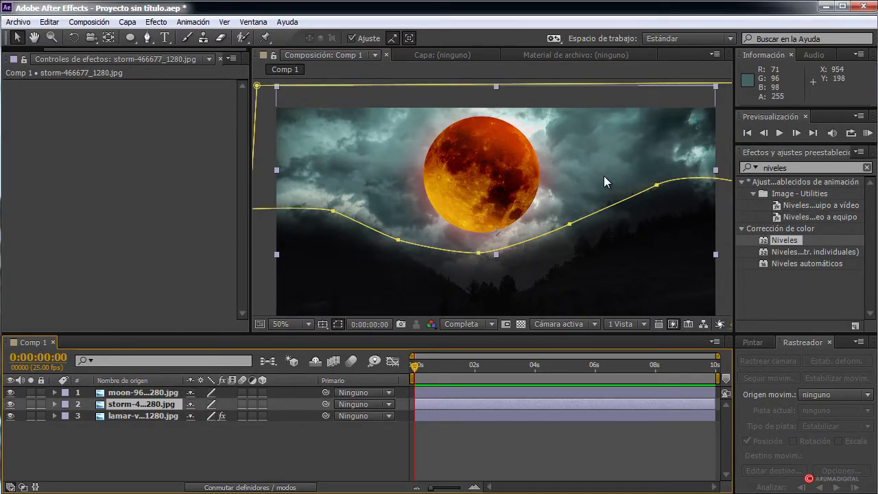
# Apply Niveles to the storm layer with gamma 0.47 and output white 134.
pyautogui.click(793, 168)
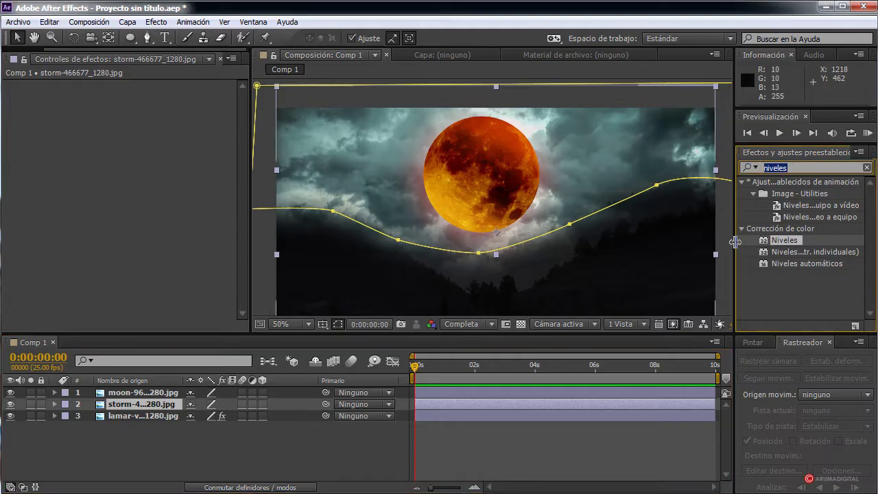
pyautogui.moveTo(784, 240); pyautogui.dragTo(150, 404)
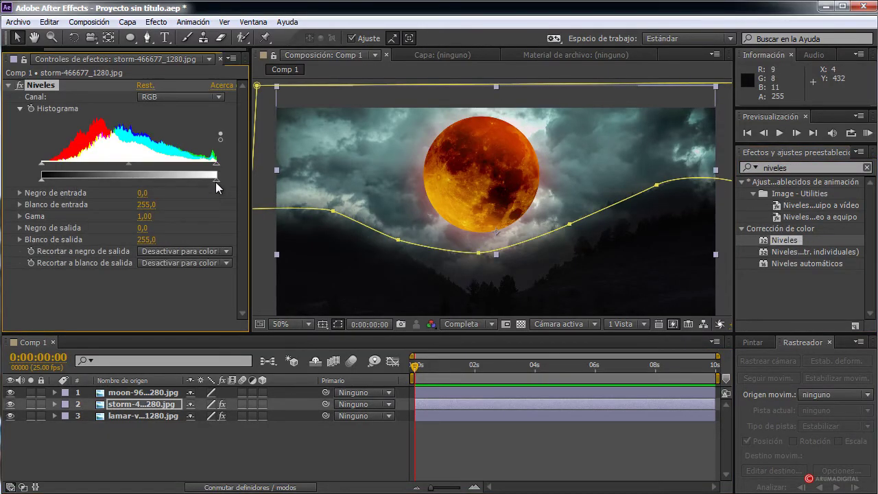
pyautogui.moveTo(216, 180)
pyautogui.mouseDown()
pyautogui.moveTo(133, 183)
pyautogui.moveTo(169, 162)
pyautogui.mouseUp()
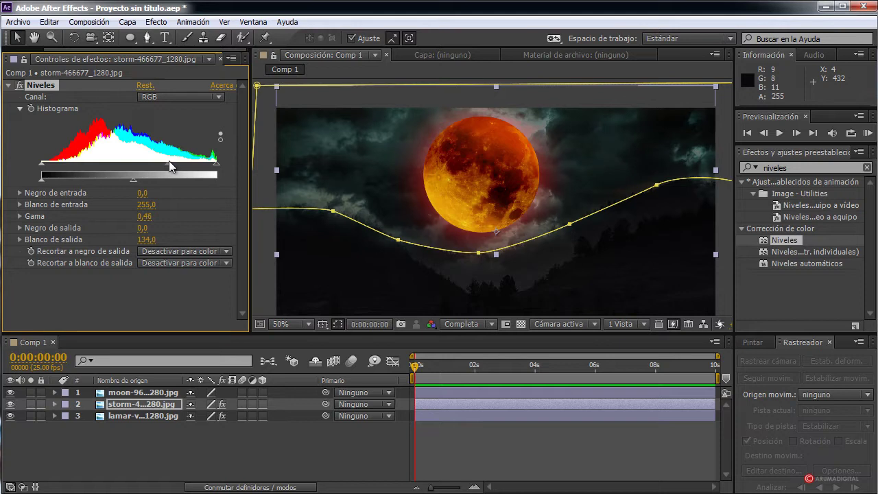
pyautogui.click(270, 123)
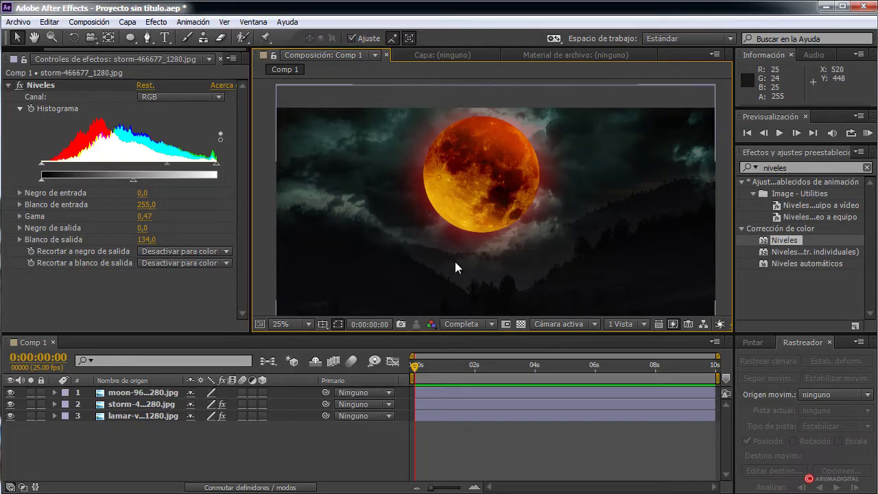
# Reveal the moon layer's Opacity with T and lower it to 77%.
pyautogui.click(143, 395)
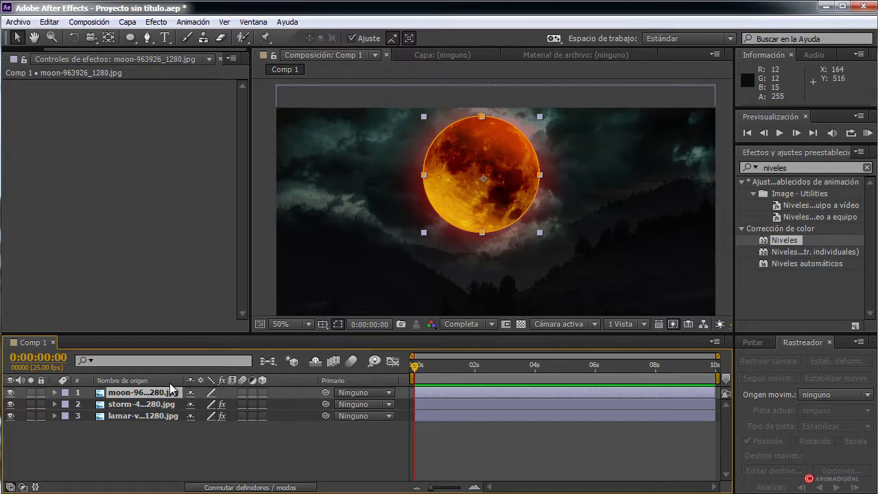
pyautogui.press('t')
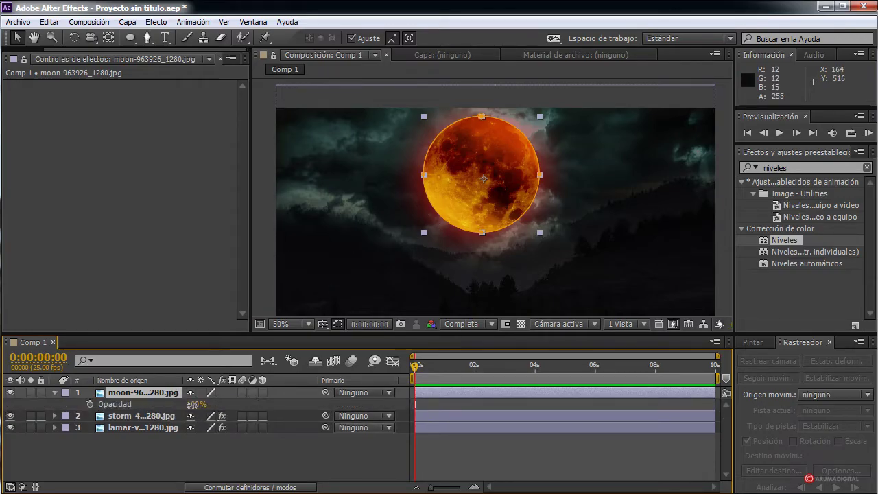
pyautogui.moveTo(193, 404); pyautogui.dragTo(177, 405)
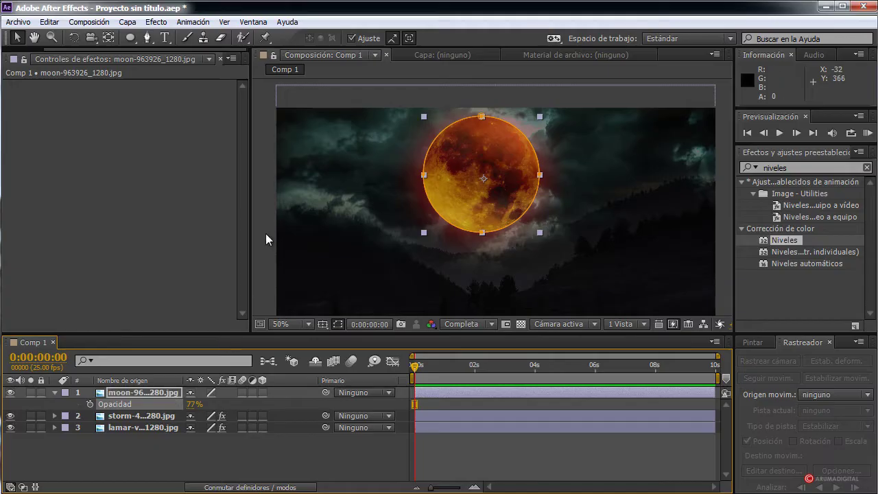
pyautogui.click(265, 216)
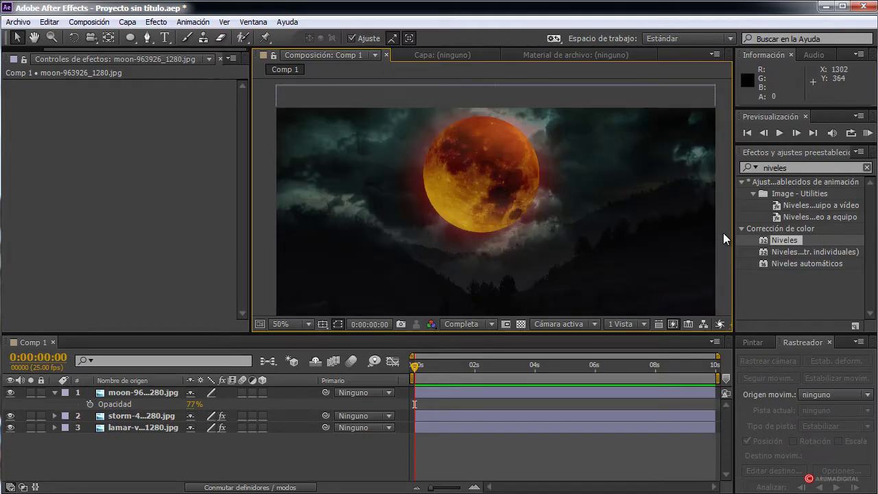
pyautogui.scroll(-1, 723, 232)
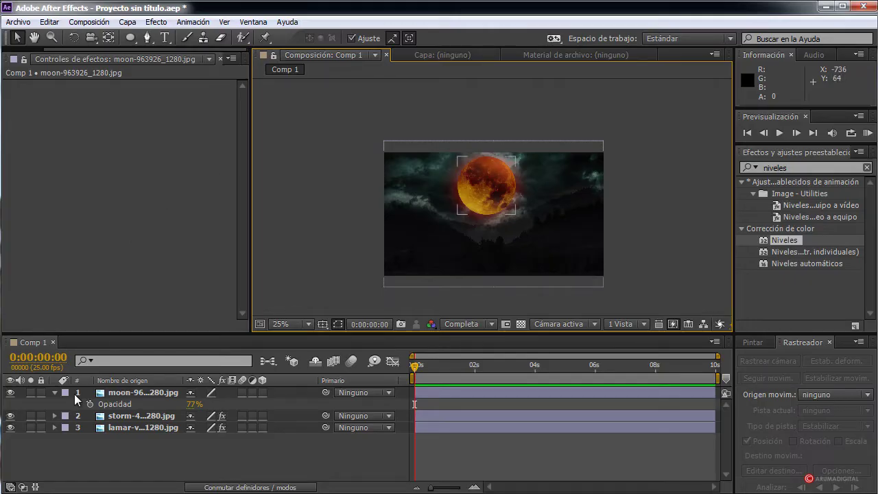
# Undo a stray adjustment layer, then add a black 1280×720 solid, Sólido Negro 1, via Capa > Nuevo > Sólido.
pyautogui.click(55, 393)
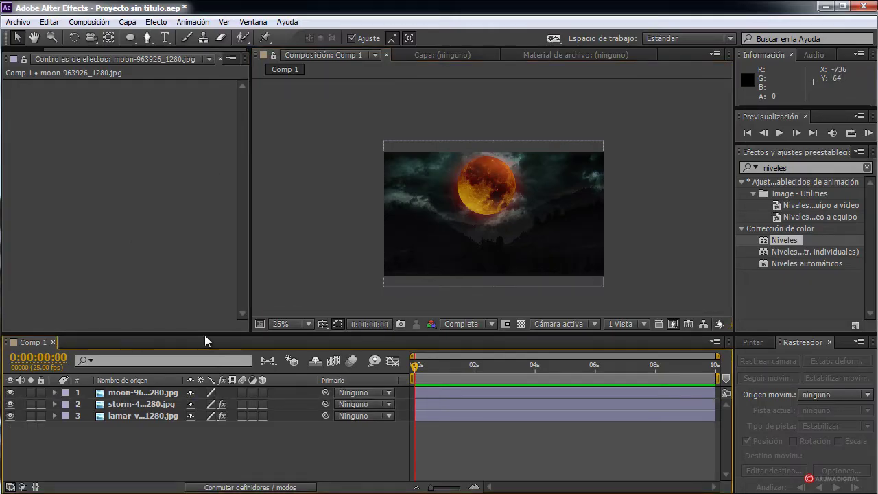
pyautogui.click(126, 23)
pyautogui.moveTo(147, 41)
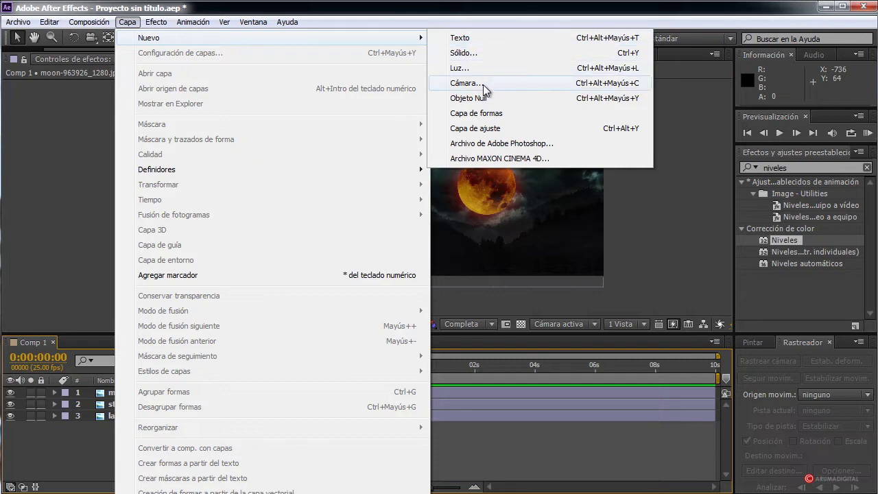
pyautogui.click(478, 128)
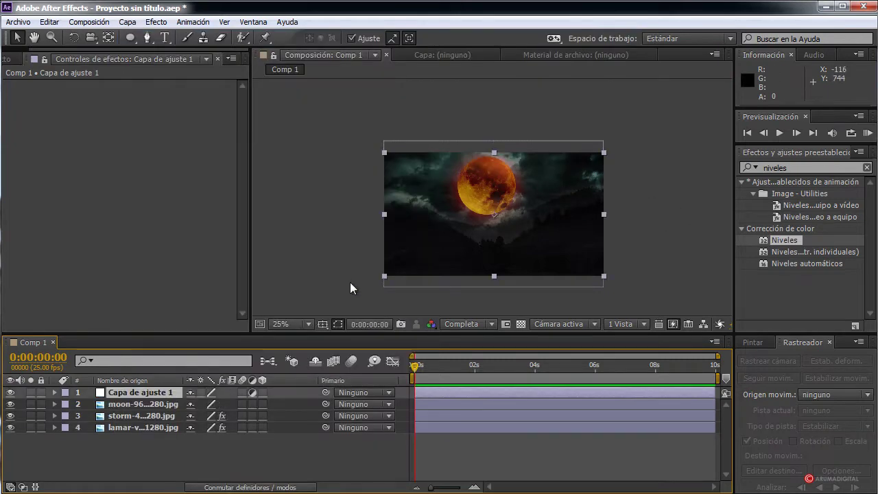
pyautogui.press('.')
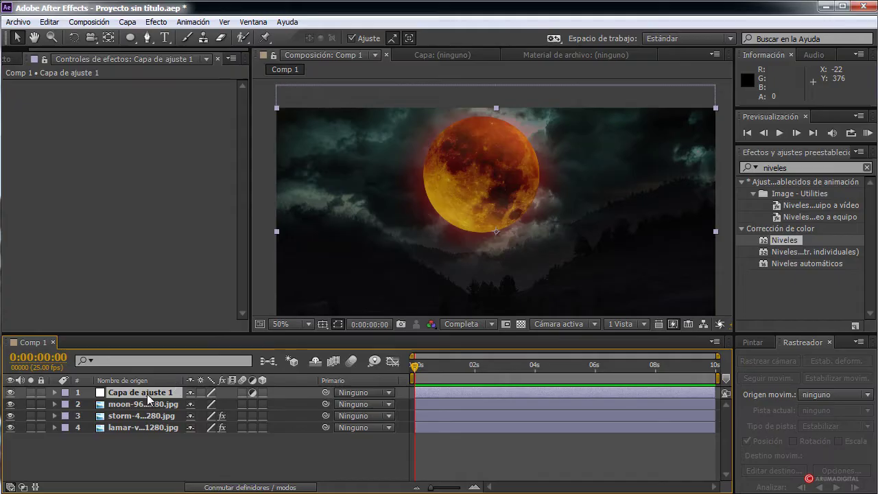
pyautogui.hotkey('ctrl', 'z')
pyautogui.click(127, 22)
pyautogui.moveTo(144, 41)
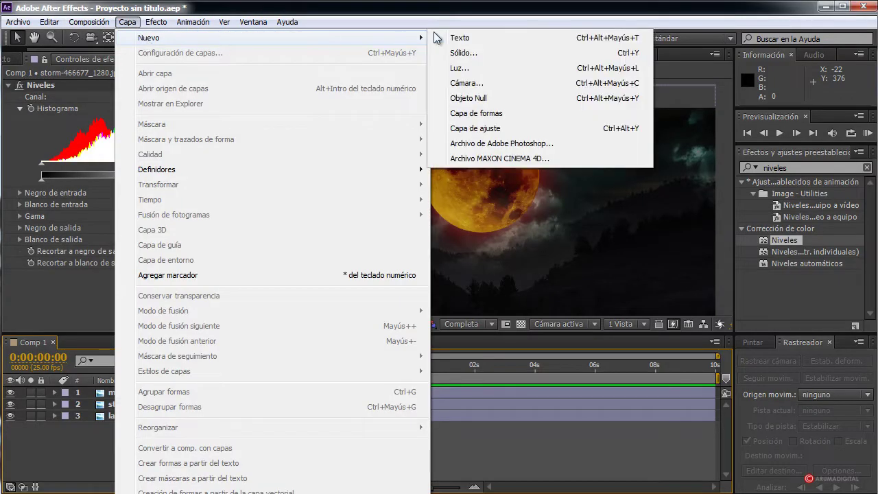
pyautogui.click(463, 53)
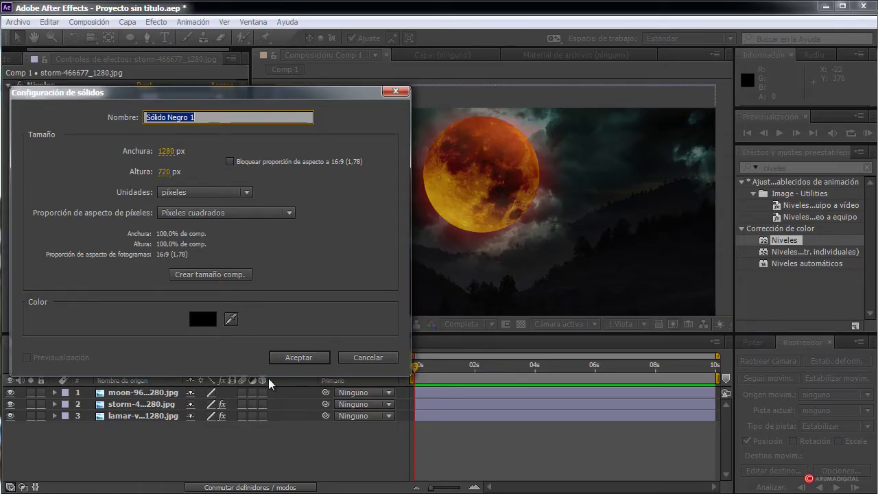
pyautogui.click(288, 361)
# Search 'ruido' and apply Ruido fractal to the black solid.
pyautogui.moveTo(789, 167); pyautogui.dragTo(745, 175)
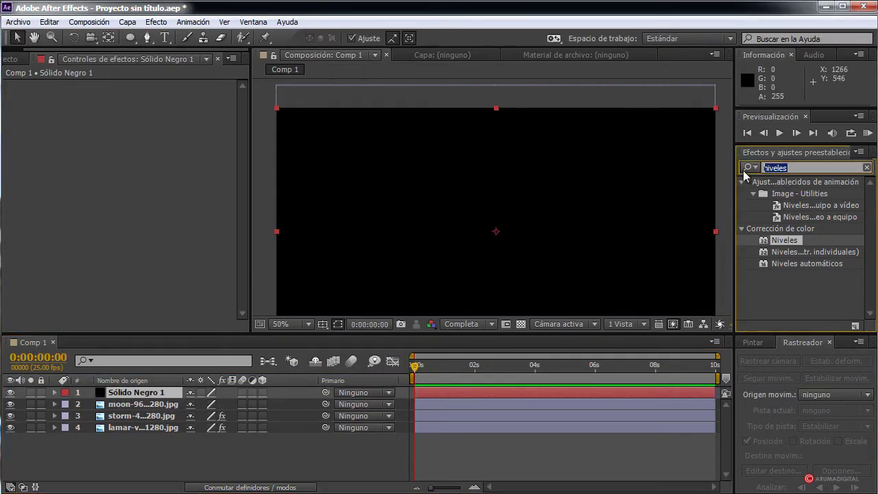
pyautogui.write('rui')
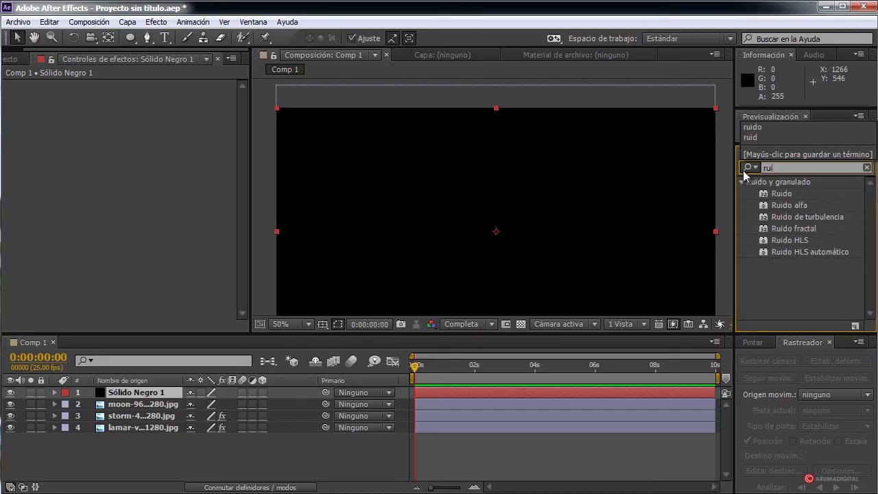
pyautogui.write('do')
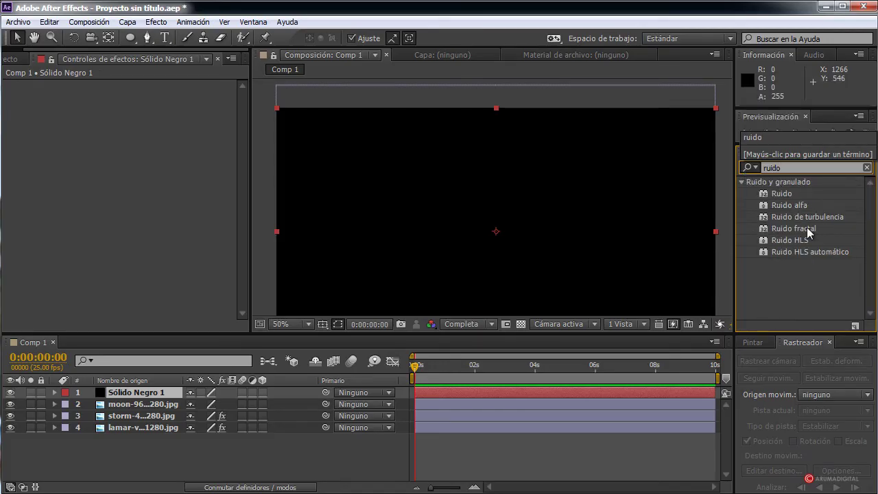
pyautogui.moveTo(806, 227); pyautogui.dragTo(504, 275)
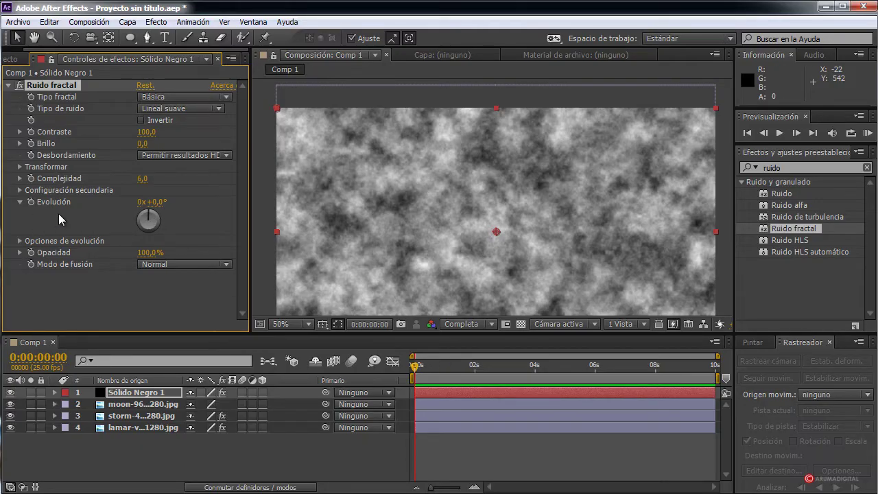
# Keyframe Desplazamiento secundario at start and end, ending near 401, so the noise drifts.
pyautogui.click(20, 190)
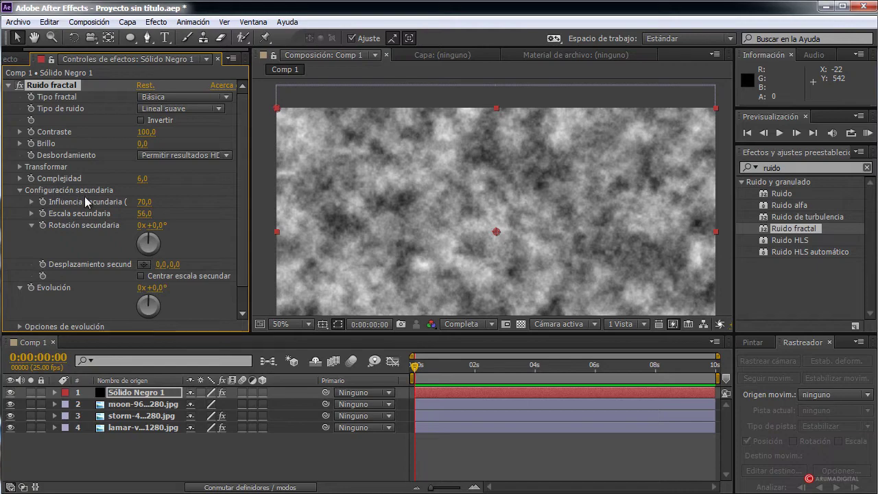
pyautogui.moveTo(162, 264)
pyautogui.mouseDown()
pyautogui.moveTo(565, 262)
pyautogui.moveTo(214, 272)
pyautogui.mouseUp()
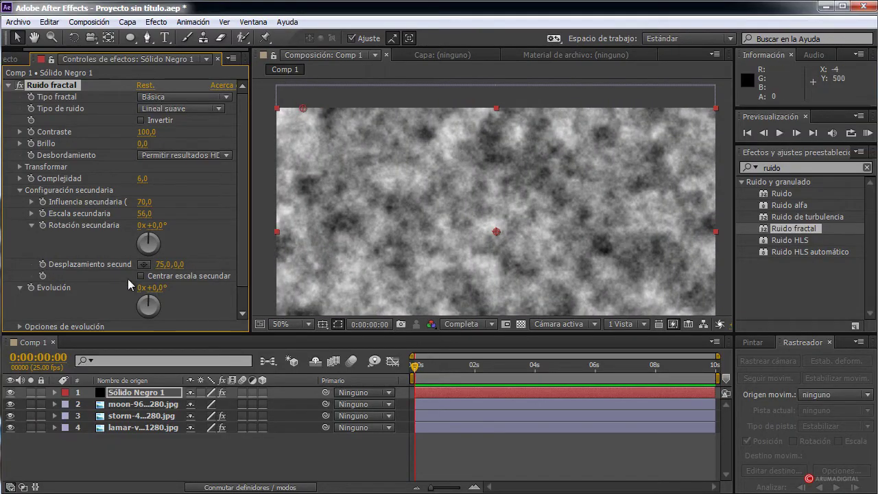
pyautogui.click(43, 265)
pyautogui.moveTo(417, 371); pyautogui.dragTo(715, 370)
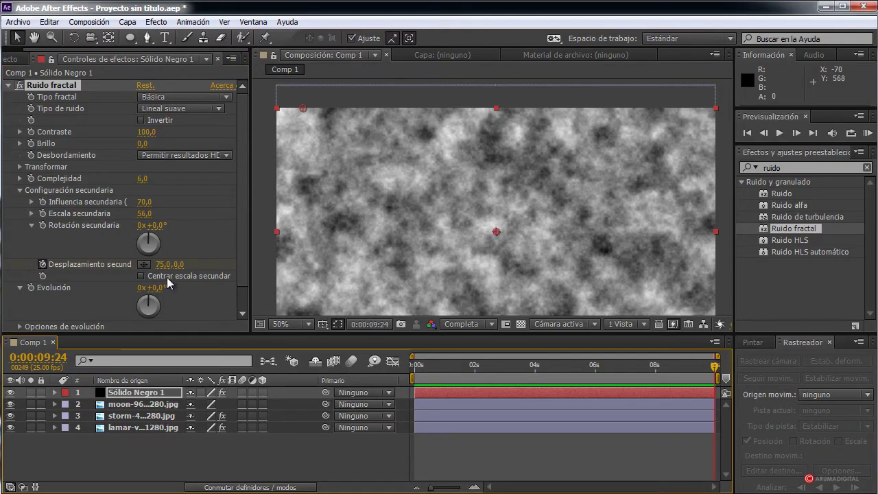
pyautogui.moveTo(164, 264); pyautogui.dragTo(536, 274)
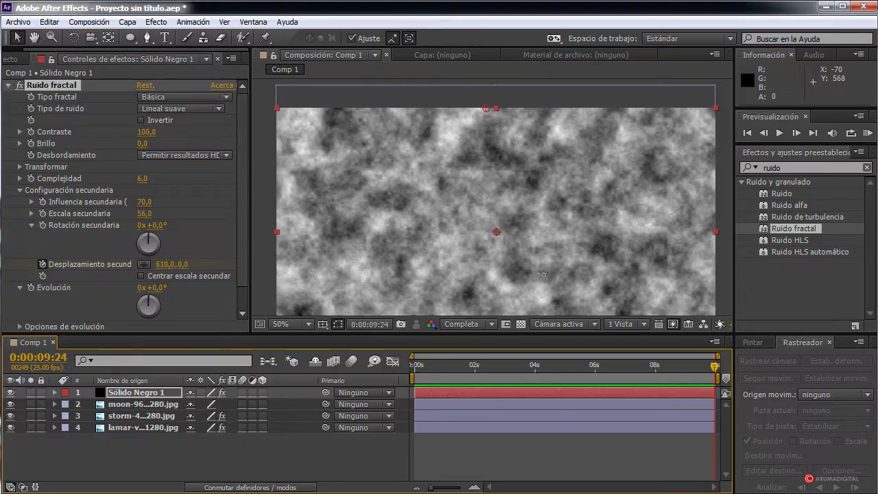
pyautogui.moveTo(715, 367); pyautogui.dragTo(465, 382)
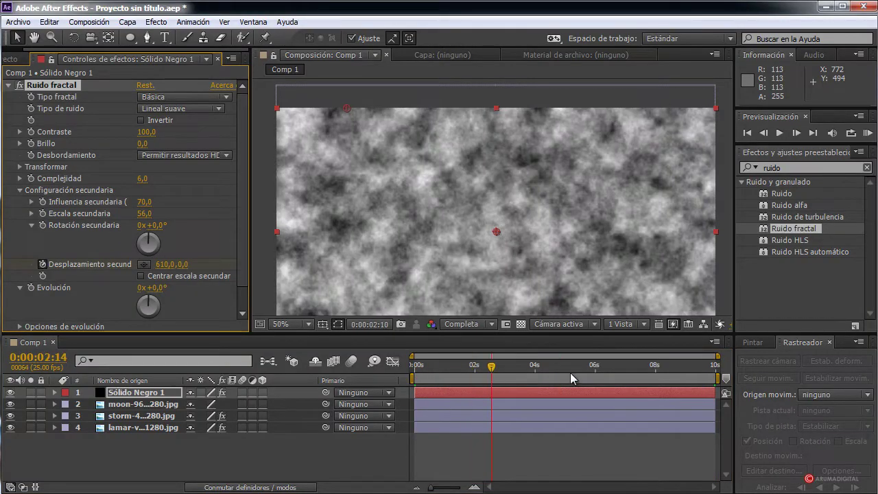
pyautogui.moveTo(464, 377); pyautogui.dragTo(715, 378)
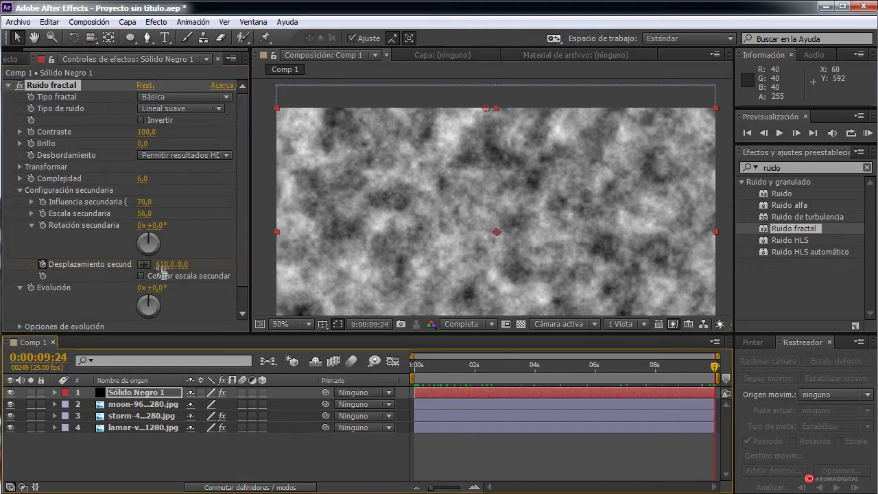
pyautogui.moveTo(163, 268); pyautogui.dragTo(23, 271)
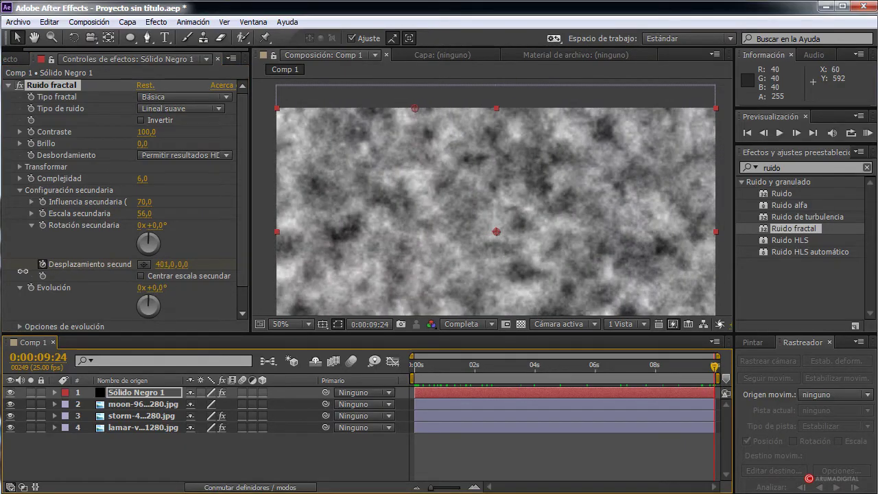
pyautogui.moveTo(715, 367)
pyautogui.mouseDown()
pyautogui.moveTo(426, 379)
pyautogui.moveTo(523, 379)
pyautogui.mouseUp()
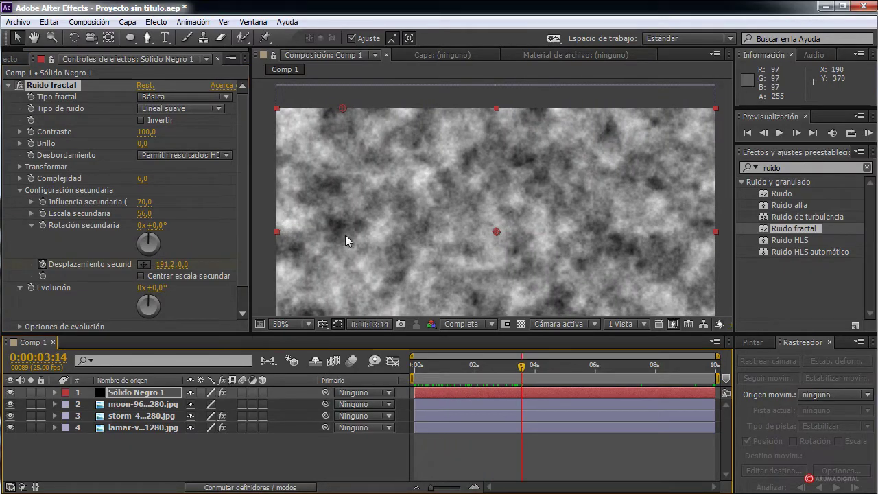
# Set the fog solid's blending mode to Pantalla.
pyautogui.rightClick(124, 398)
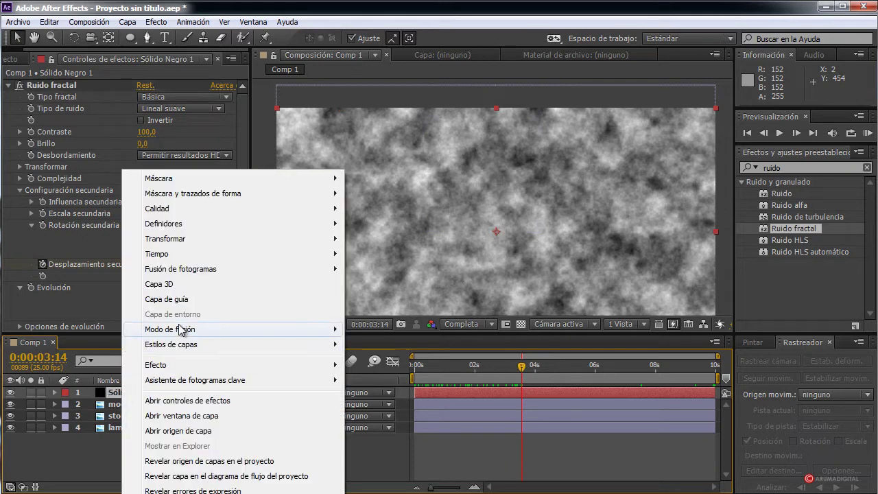
pyautogui.moveTo(182, 333)
pyautogui.click(381, 297)
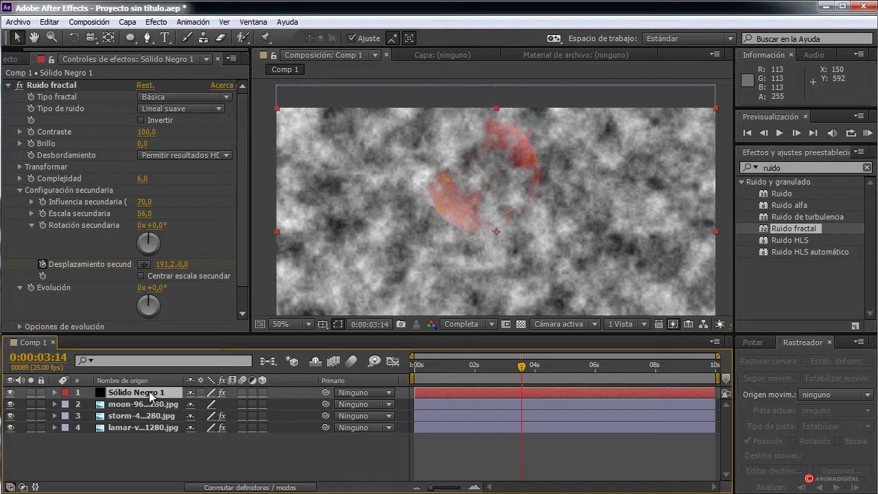
pyautogui.rightClick(150, 394)
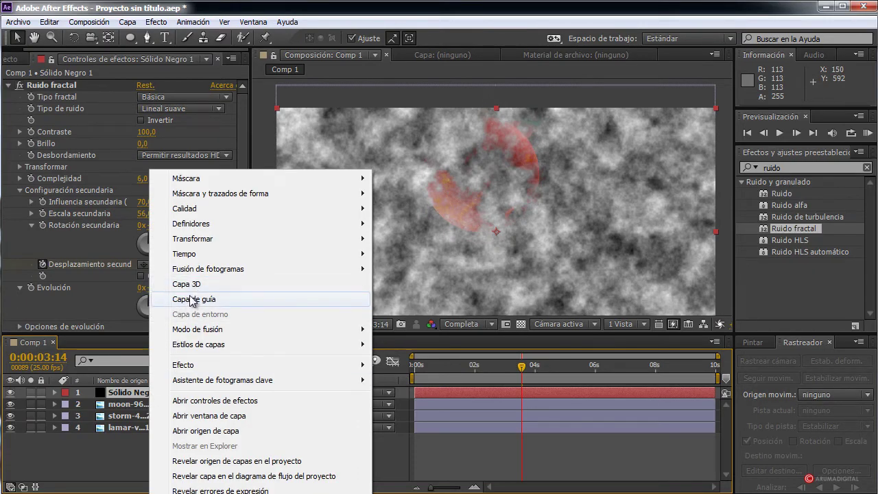
pyautogui.moveTo(280, 330)
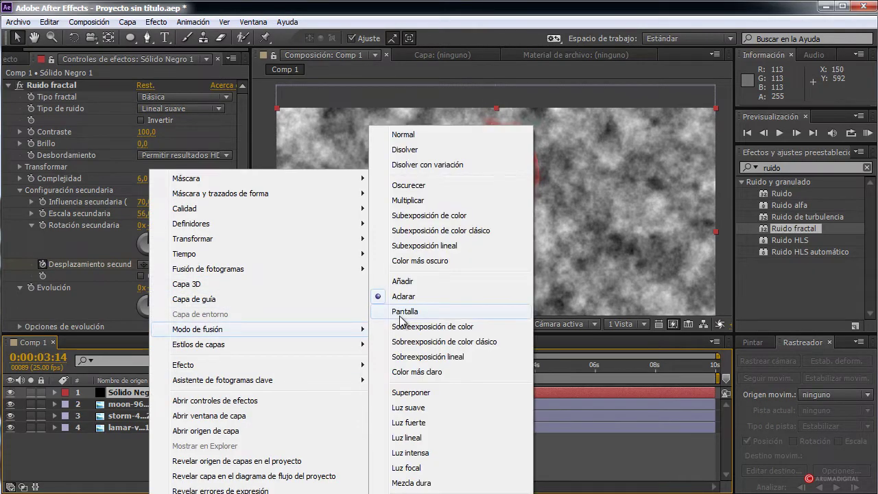
pyautogui.click(405, 312)
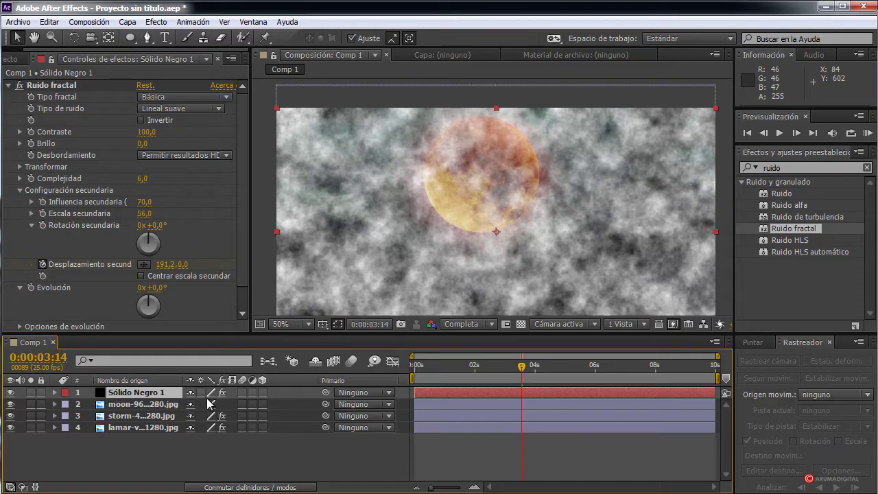
# Lower the fog solid's opacity to 6% and raise the noise contrast to 202.
pyautogui.click(221, 404)
pyautogui.press('t')
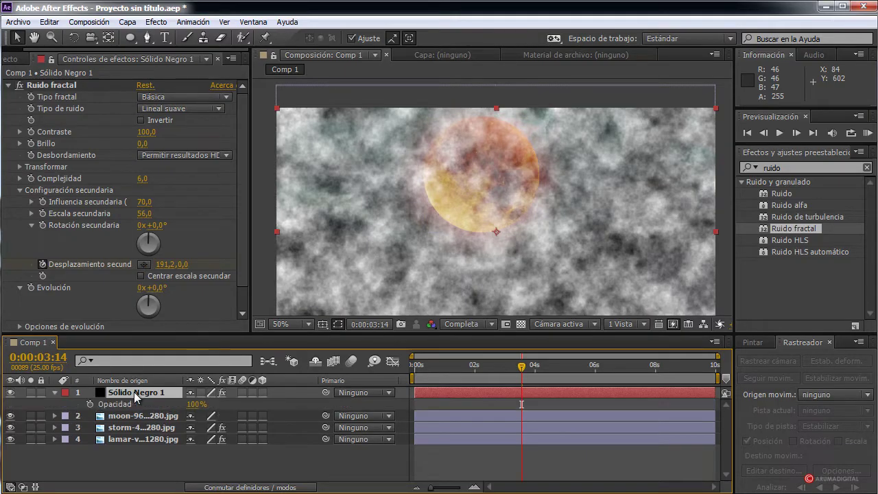
pyautogui.moveTo(199, 404); pyautogui.dragTo(140, 404)
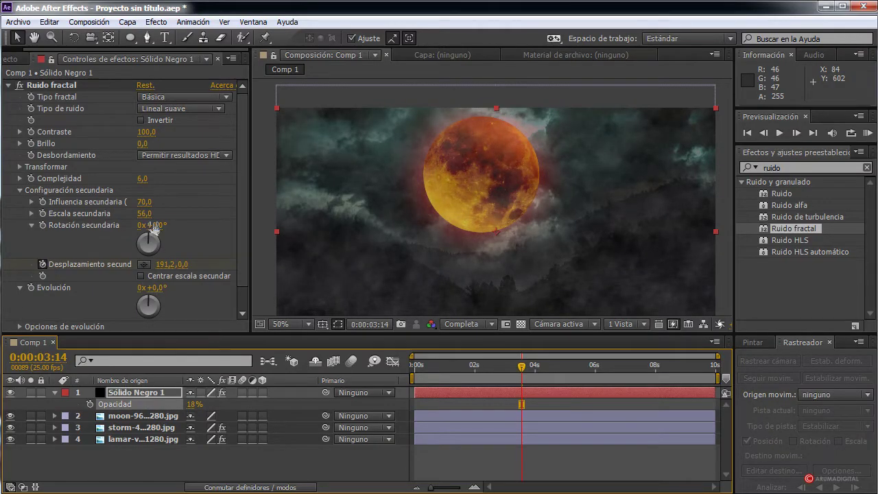
pyautogui.moveTo(147, 133); pyautogui.dragTo(202, 130)
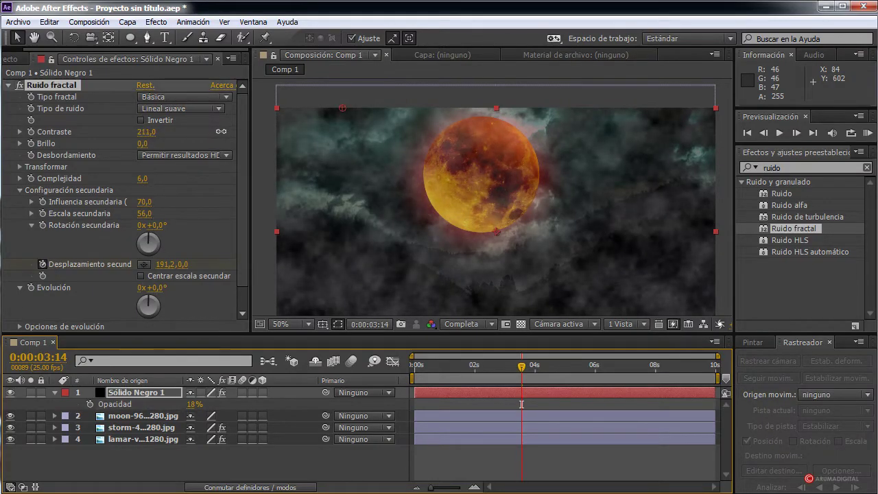
pyautogui.moveTo(191, 405); pyautogui.dragTo(181, 405)
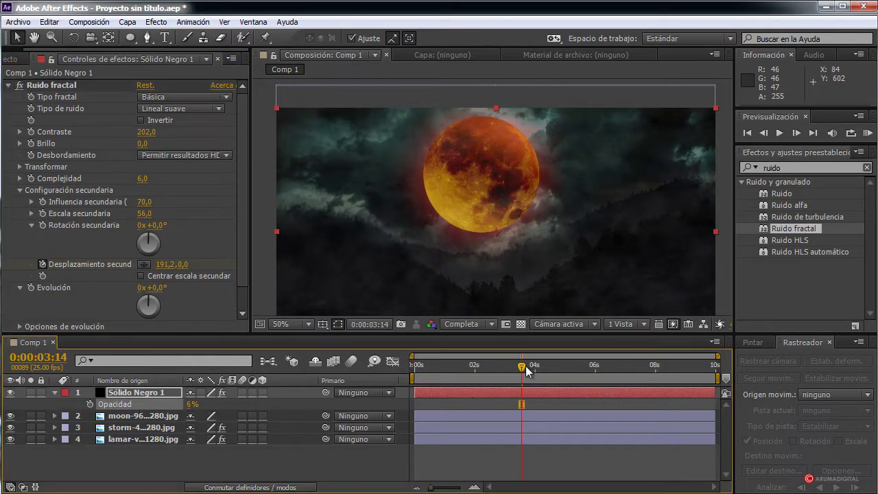
# Scrub the timeline back and forth to watch the fog drift.
pyautogui.moveTo(522, 365)
pyautogui.mouseDown()
pyautogui.moveTo(420, 376)
pyautogui.moveTo(546, 373)
pyautogui.moveTo(446, 370)
pyautogui.mouseUp()
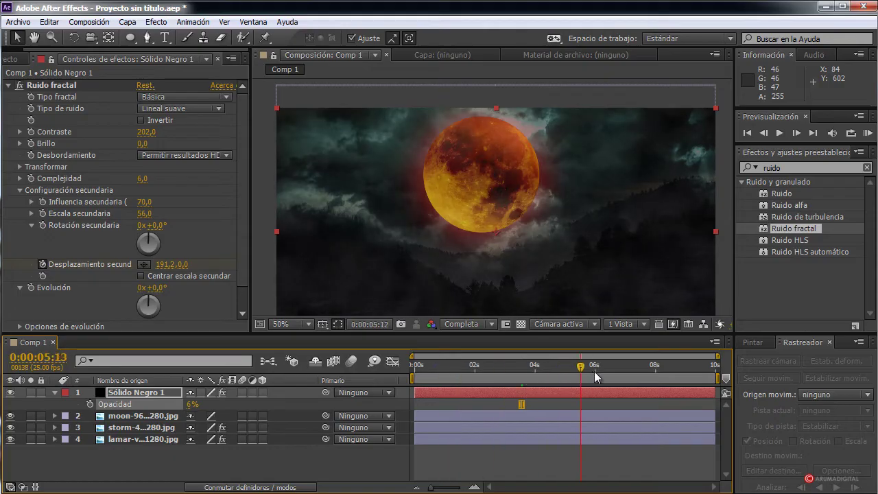
pyautogui.moveTo(446, 370); pyautogui.dragTo(594, 374)
pyautogui.scroll(-2, 558, 298)
pyautogui.scroll(2, 557, 298)
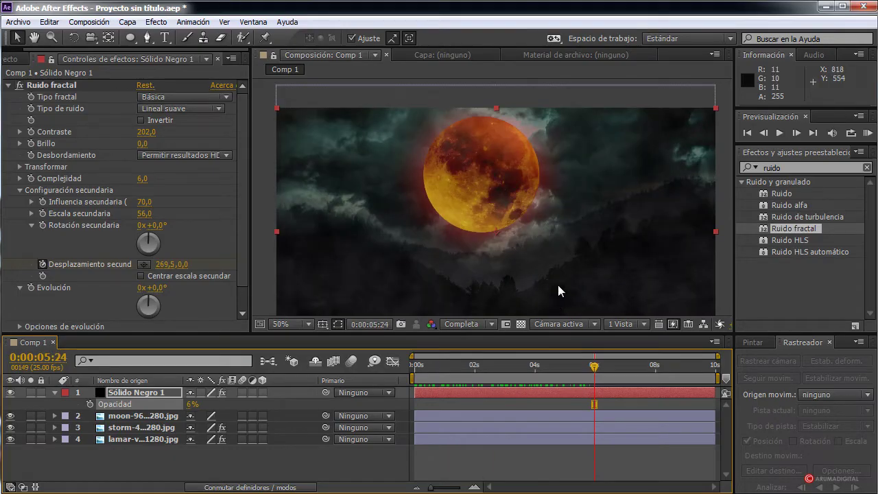
pyautogui.scroll(-2, 548, 272)
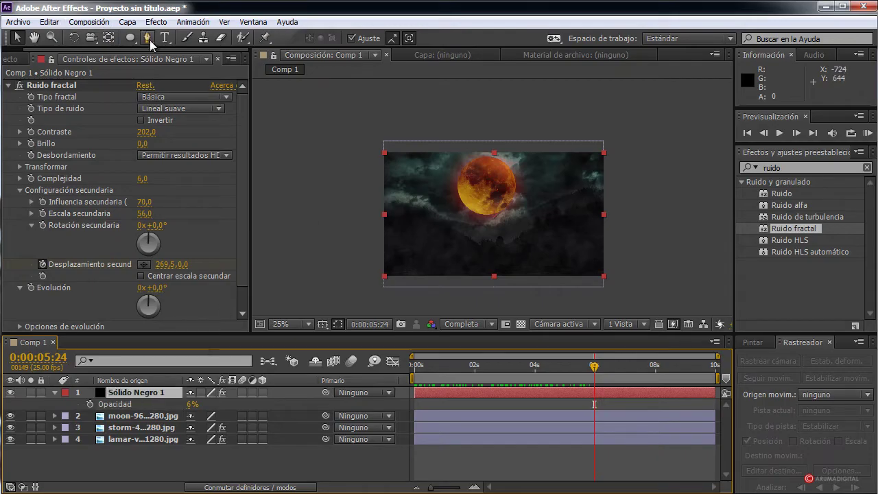
# Draw a rectangular mask over the lower scene and feather it to about 423 px.
pyautogui.moveTo(131, 37); pyautogui.dragTo(180, 46)
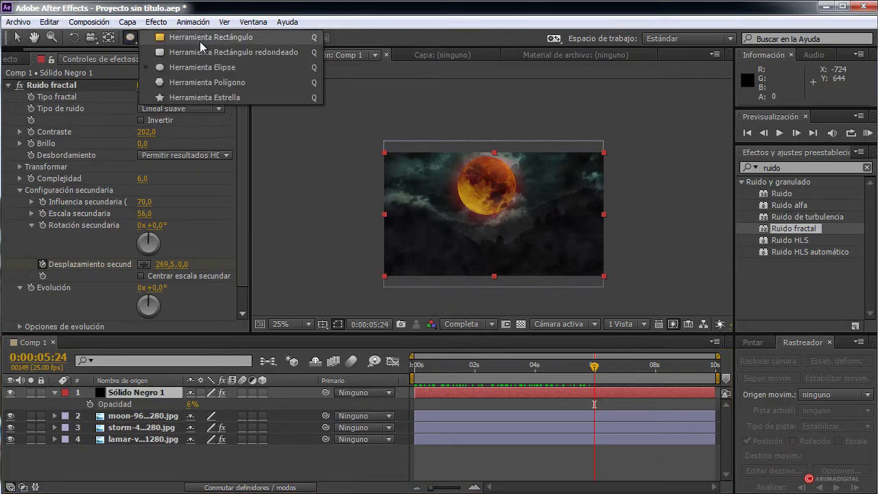
pyautogui.click(201, 42)
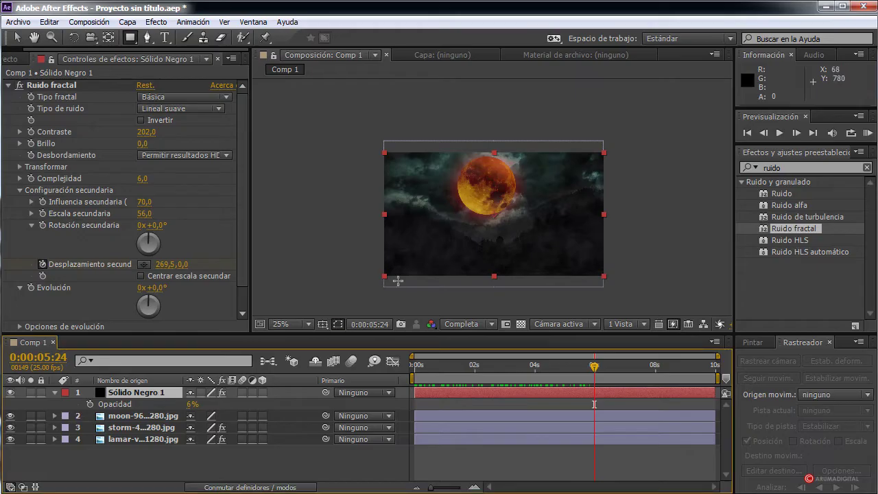
pyautogui.moveTo(358, 295); pyautogui.dragTo(640, 214)
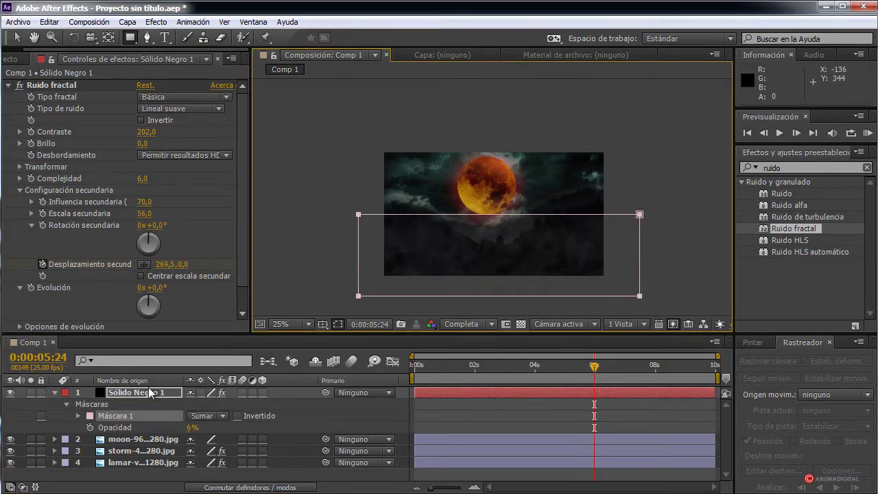
pyautogui.click(78, 417)
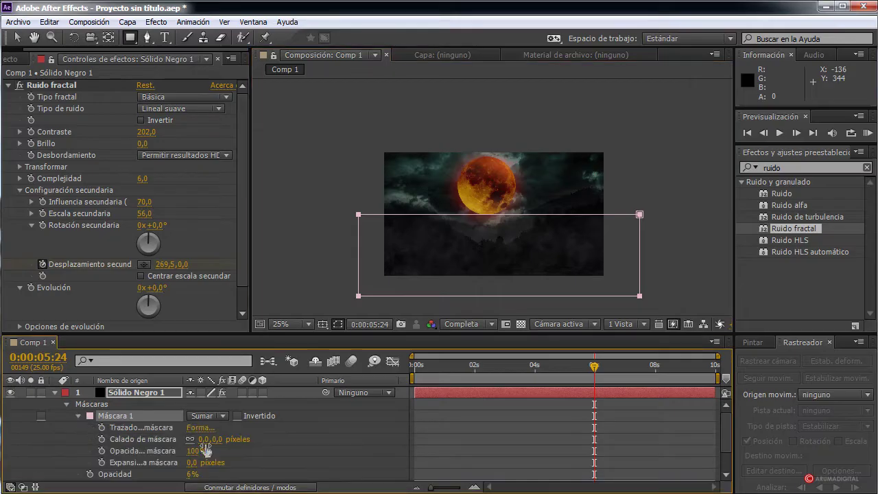
pyautogui.moveTo(204, 439); pyautogui.dragTo(324, 430)
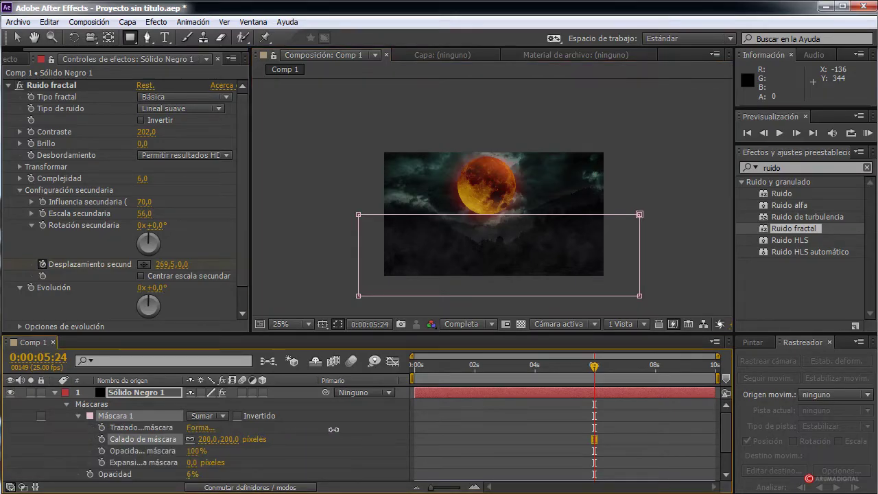
pyautogui.scroll(2, 406, 263)
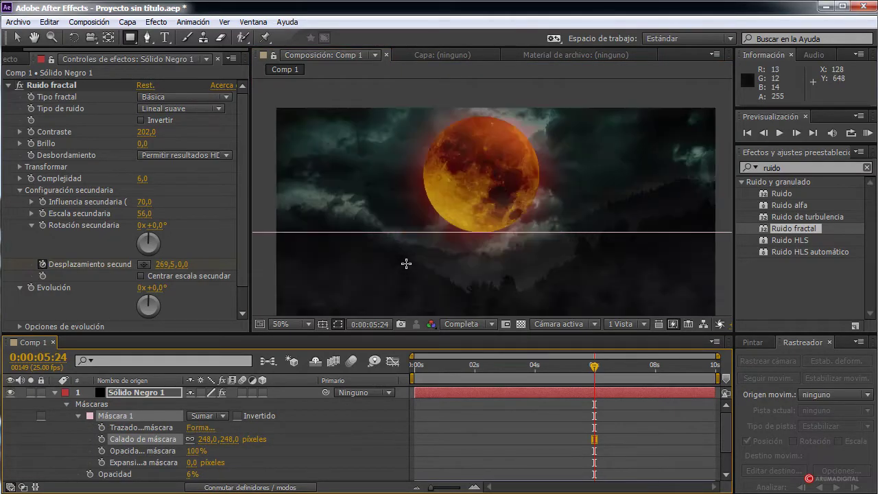
pyautogui.moveTo(454, 369)
pyautogui.mouseDown()
pyautogui.moveTo(425, 369)
pyautogui.moveTo(475, 367)
pyautogui.mouseUp()
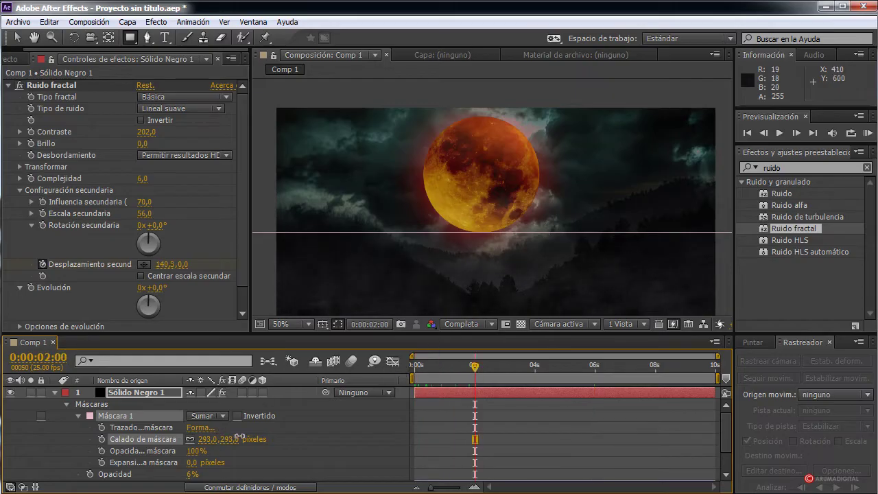
pyautogui.moveTo(400, 418); pyautogui.dragTo(308, 426)
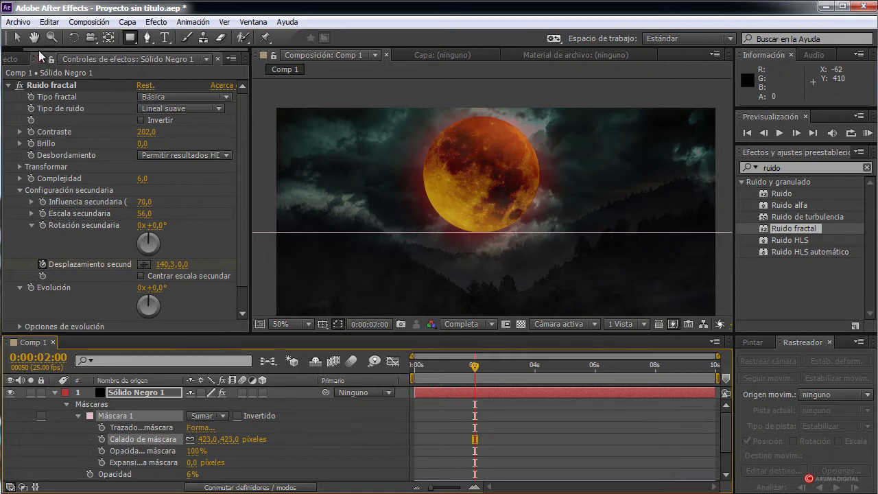
# Add a new camera layer, Cámara 1, via Capa > Nuevo > Cámara.
pyautogui.click(17, 38)
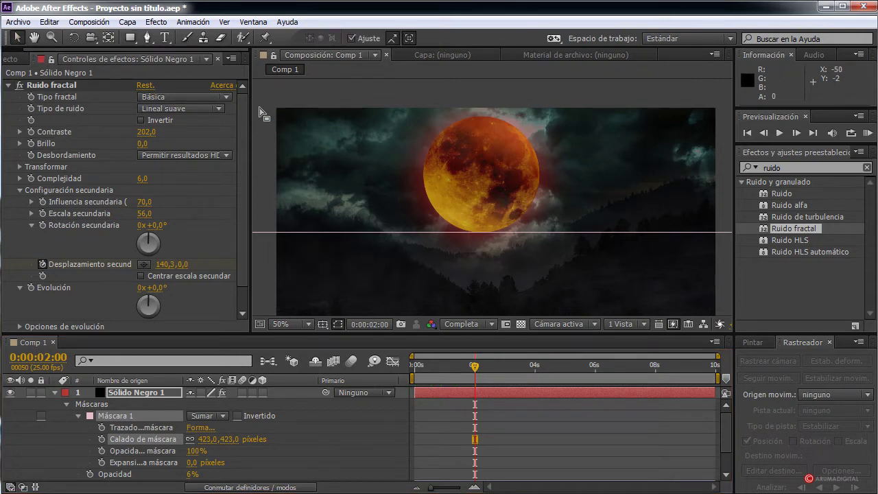
pyautogui.click(260, 106)
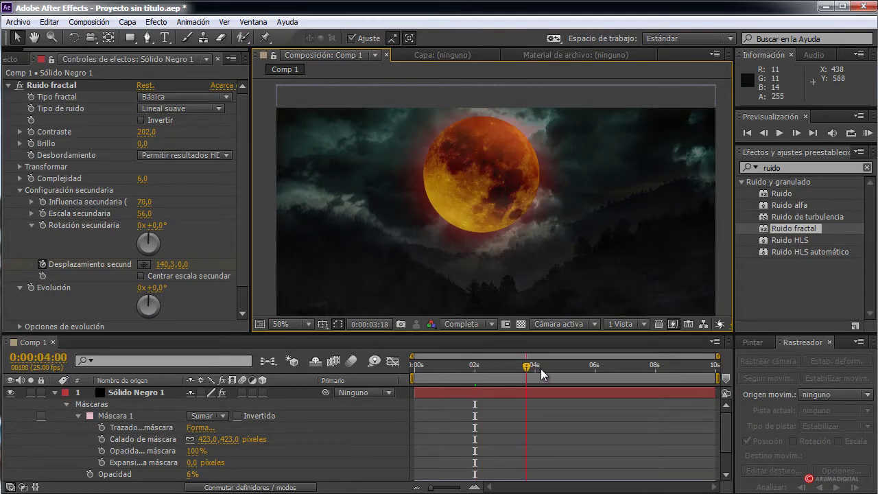
pyautogui.moveTo(561, 371); pyautogui.dragTo(550, 370)
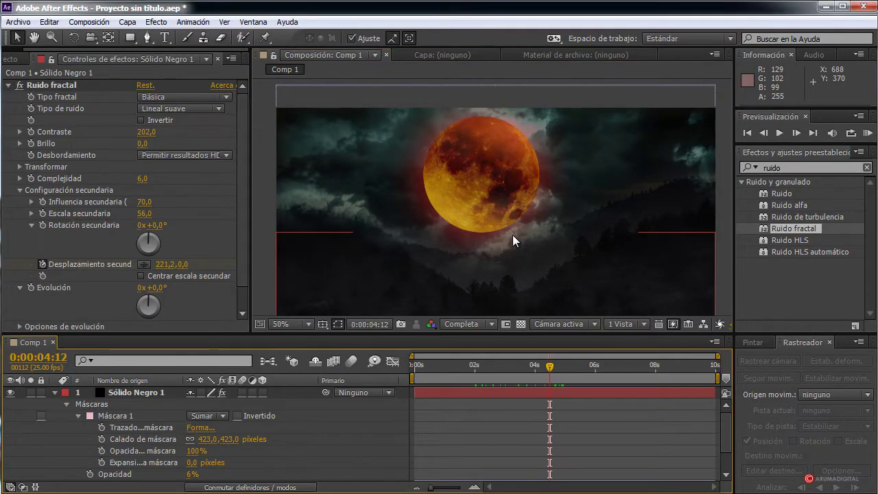
pyautogui.click(55, 393)
pyautogui.click(127, 392)
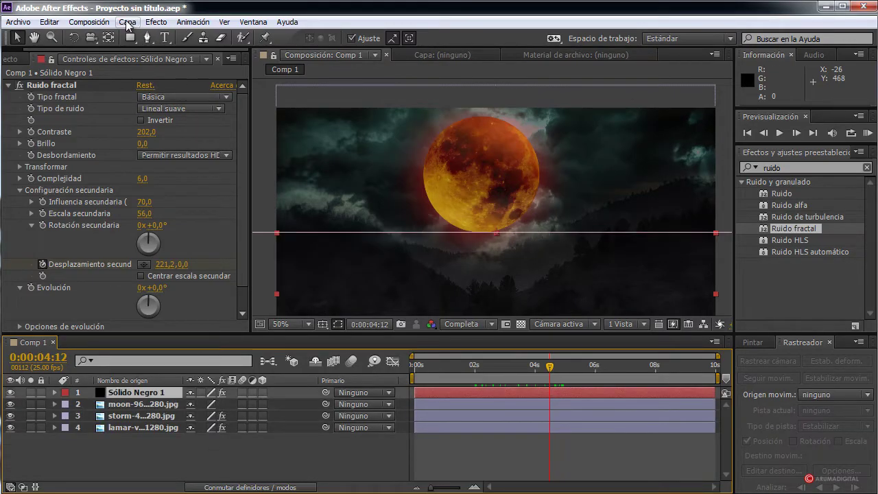
pyautogui.click(127, 22)
pyautogui.moveTo(266, 39)
pyautogui.click(467, 85)
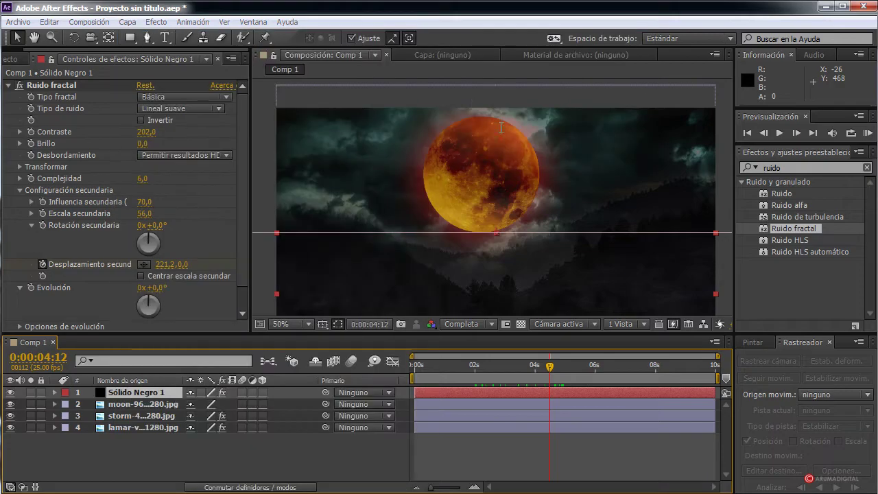
pyautogui.click(565, 400)
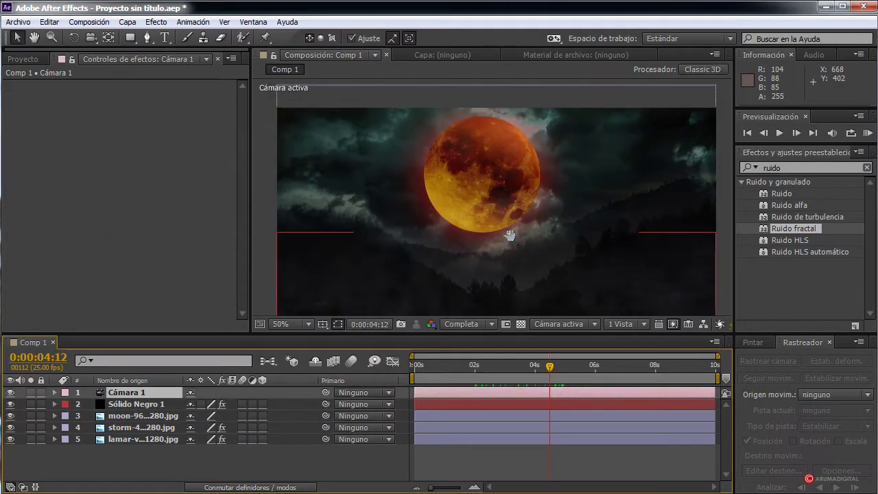
# Switch the fog solid, moon and storm layers to 3D and return to 0:00:00:00.
pyautogui.moveTo(506, 237); pyautogui.dragTo(504, 218)
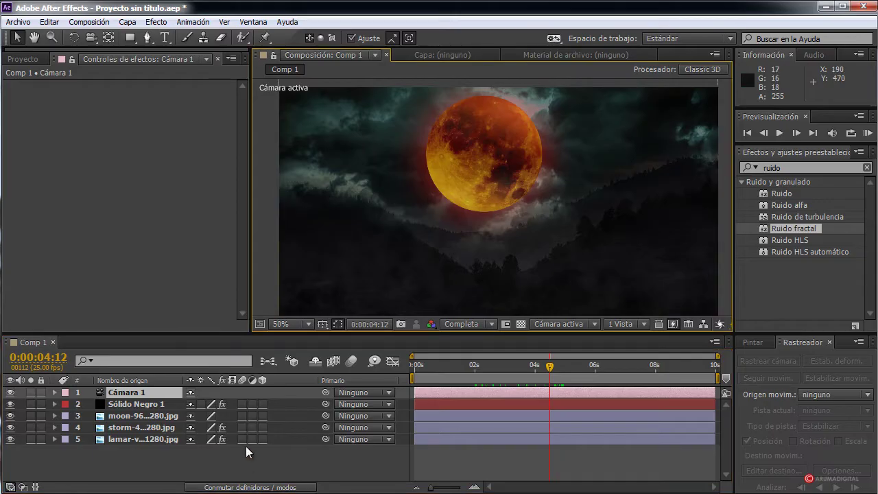
pyautogui.moveTo(262, 404); pyautogui.dragTo(265, 446)
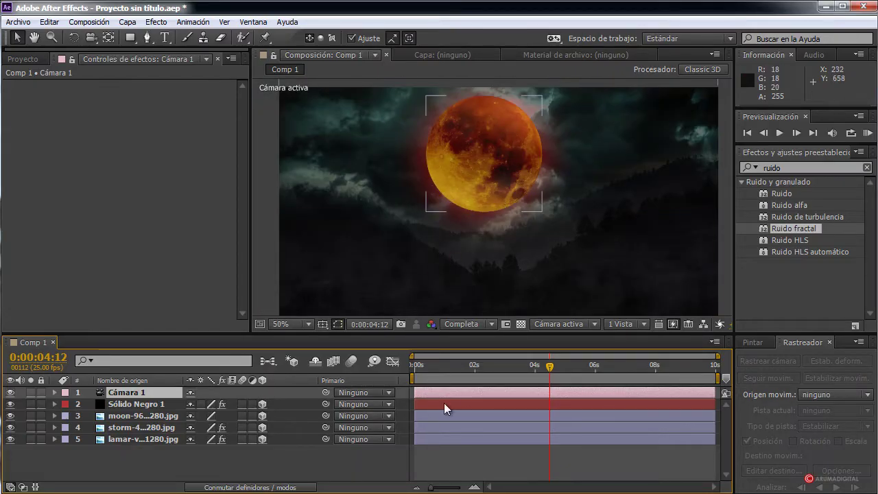
pyautogui.moveTo(549, 366); pyautogui.dragTo(411, 377)
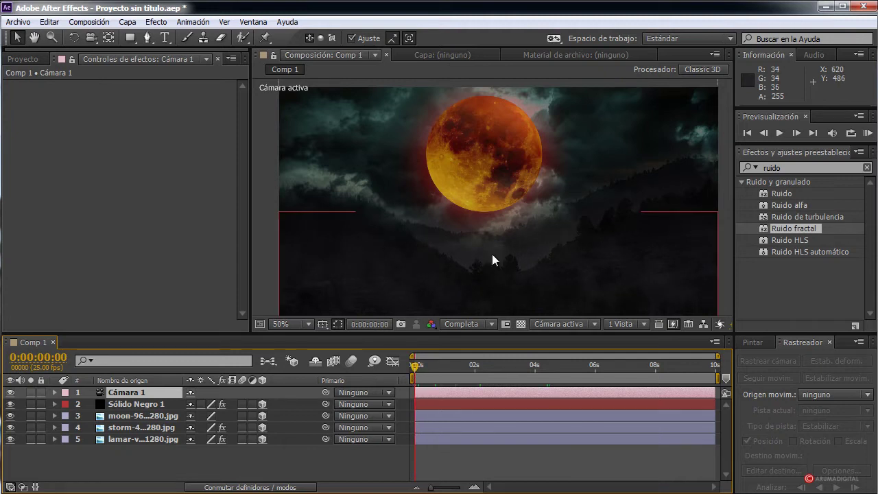
# Add the witchs-house image from the Project panel into Comp 1.
pyautogui.click(21, 59)
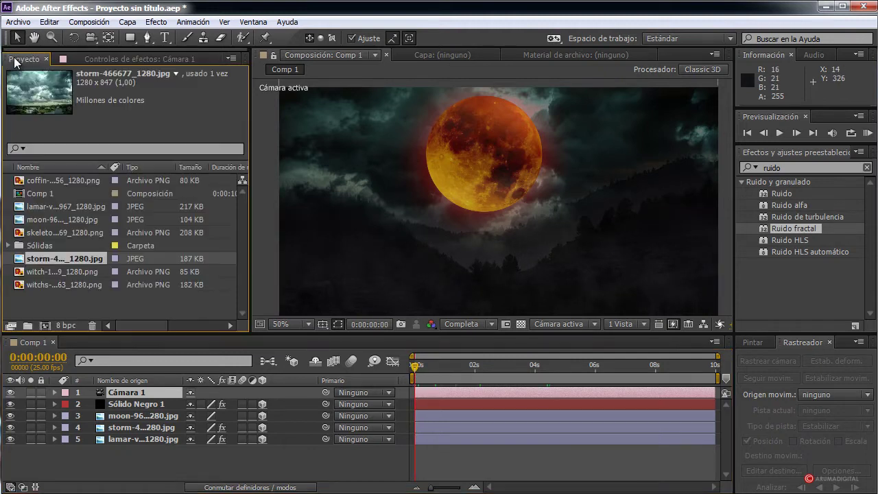
pyautogui.click(54, 233)
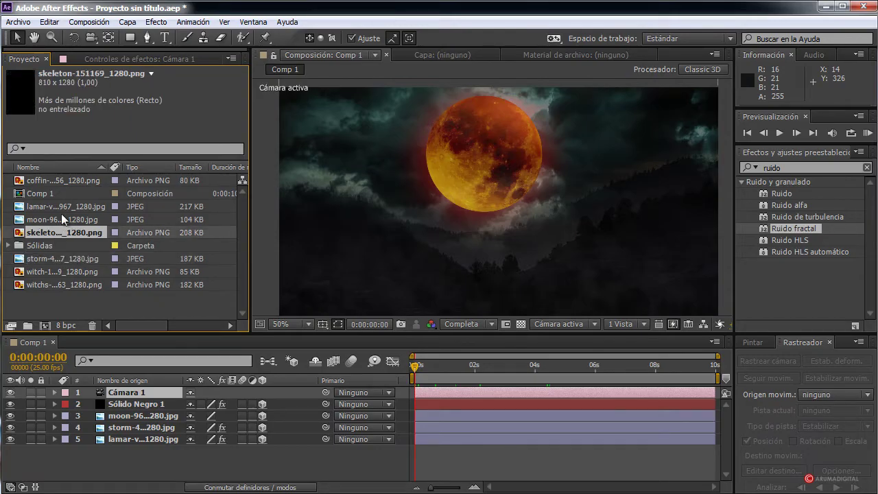
pyautogui.click(55, 284)
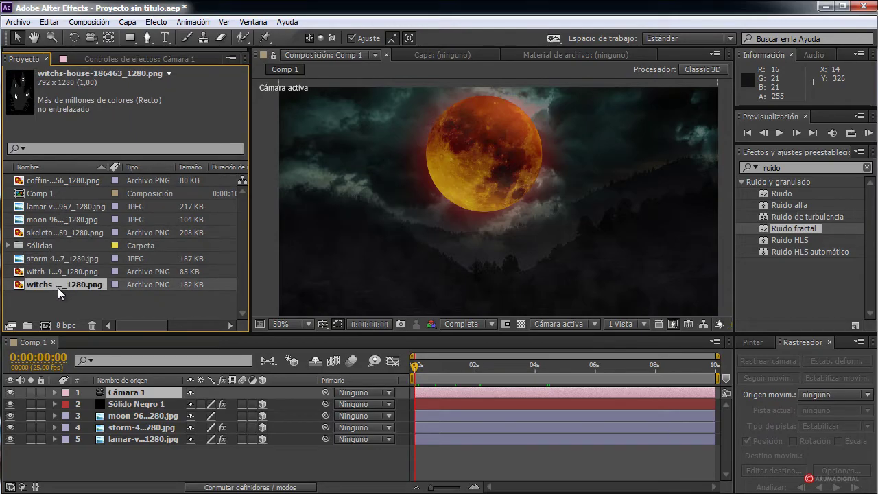
pyautogui.moveTo(58, 287); pyautogui.dragTo(41, 196)
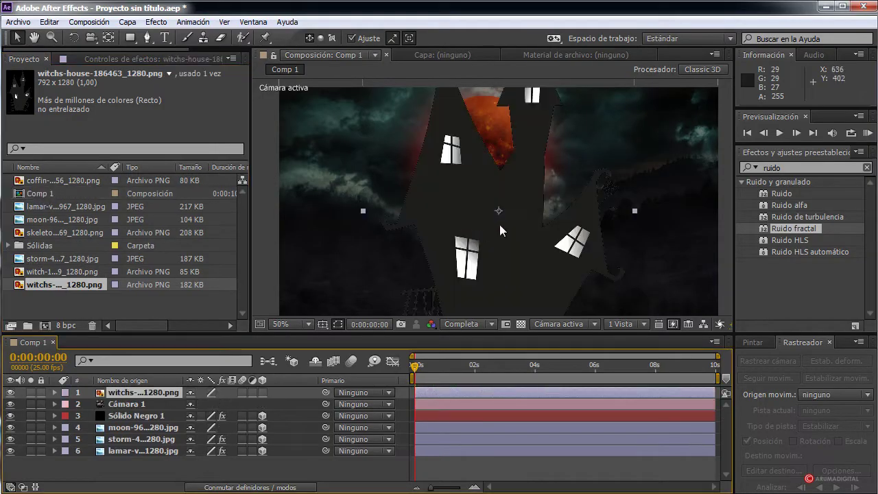
pyautogui.moveTo(499, 225)
pyautogui.mouseDown()
pyautogui.moveTo(454, 236)
pyautogui.moveTo(478, 244)
pyautogui.mouseUp()
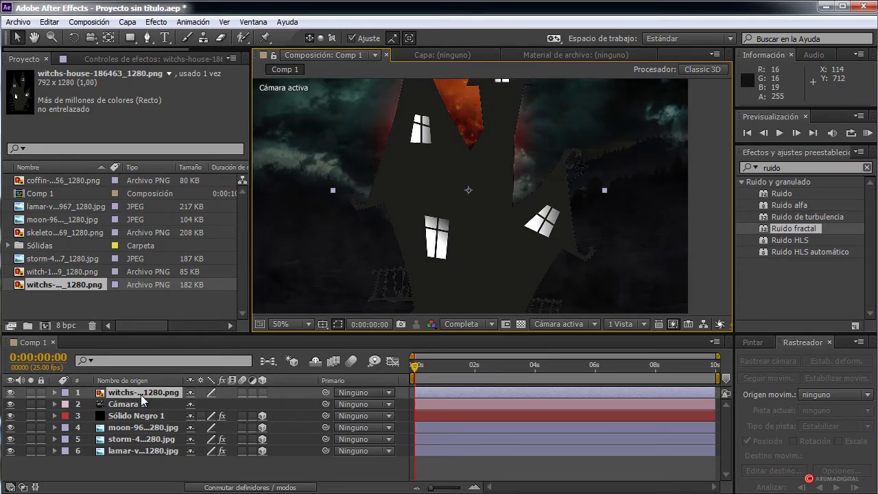
# Scale the witch house to 27%, move it right onto the hillside, and place it below Sólido Negro 1.
pyautogui.press('s')
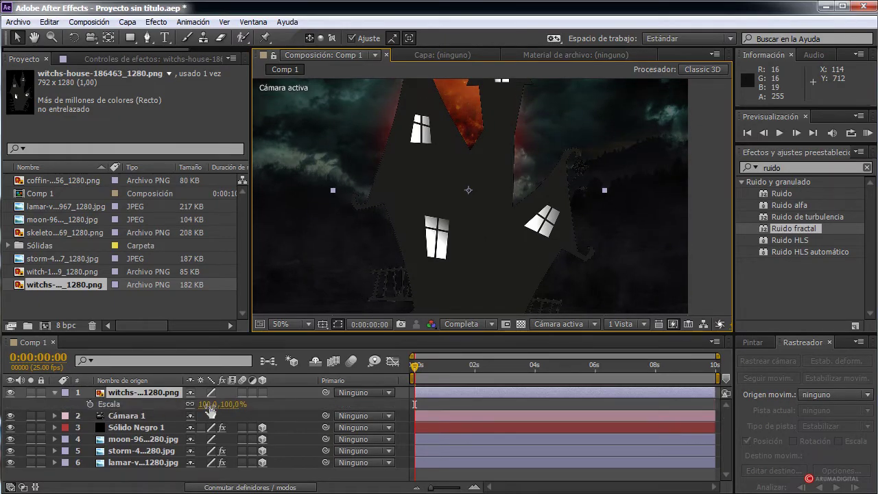
pyautogui.moveTo(209, 408); pyautogui.dragTo(161, 408)
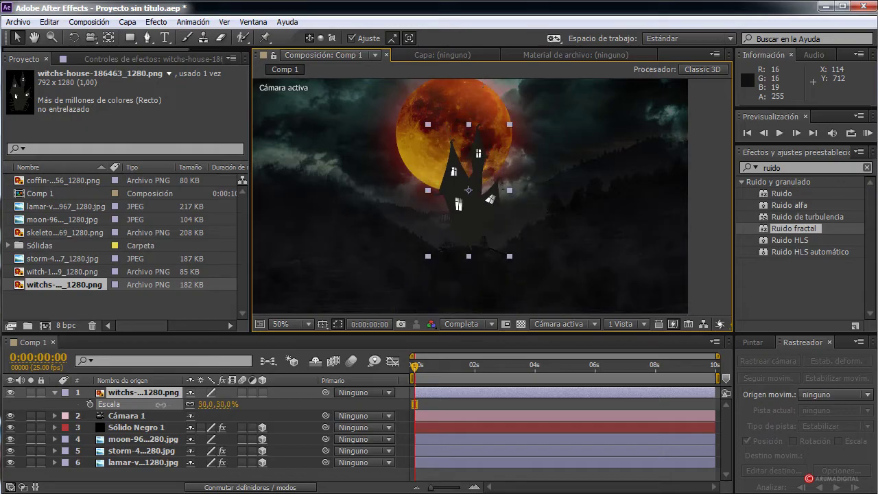
pyautogui.moveTo(162, 408); pyautogui.dragTo(157, 409)
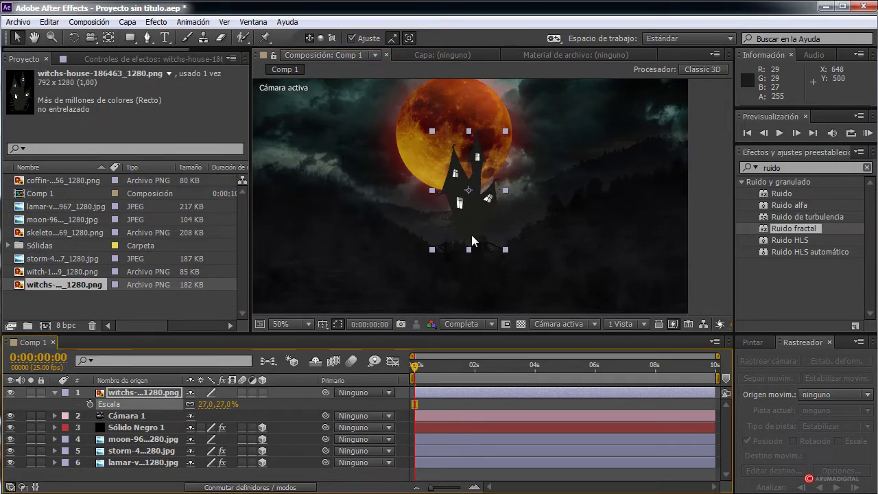
pyautogui.moveTo(474, 228)
pyautogui.mouseDown()
pyautogui.moveTo(597, 214)
pyautogui.moveTo(582, 223)
pyautogui.mouseUp()
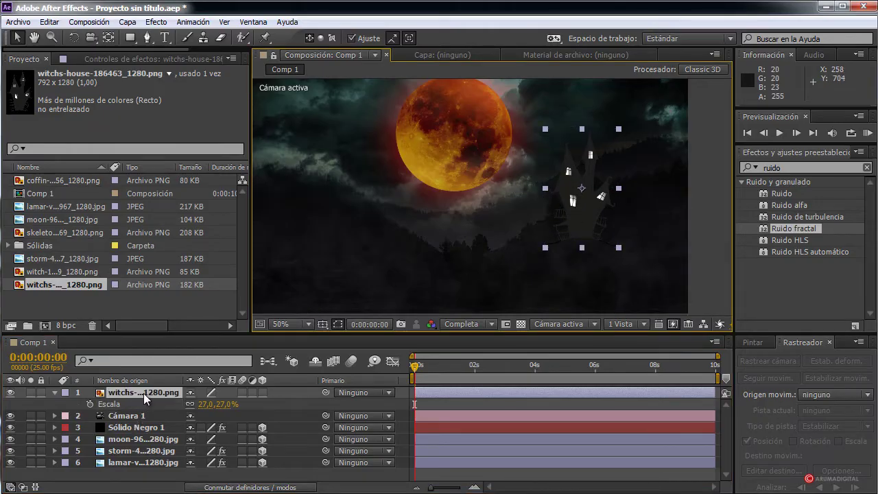
pyautogui.moveTo(146, 394); pyautogui.dragTo(145, 433)
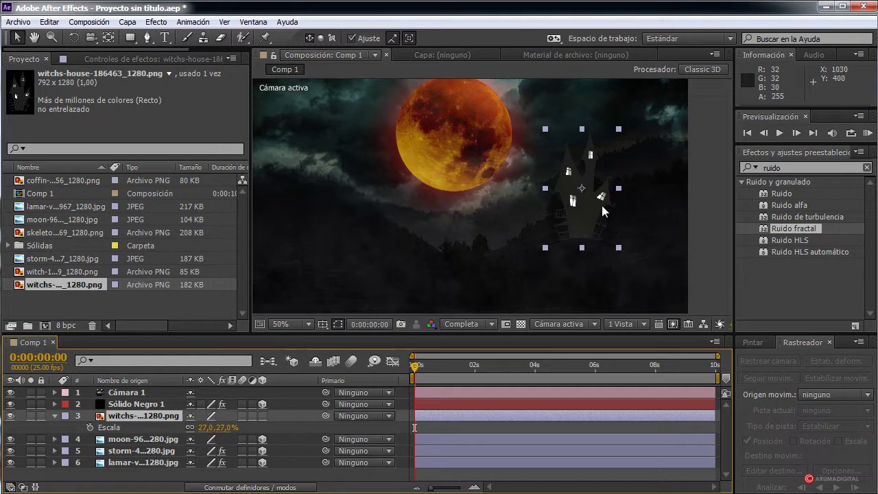
pyautogui.moveTo(602, 205); pyautogui.dragTo(581, 228)
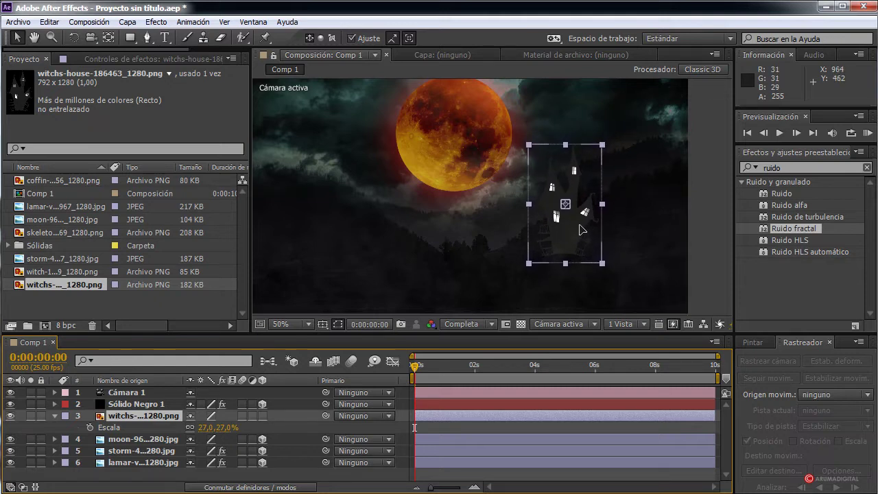
pyautogui.doubleClick(791, 167)
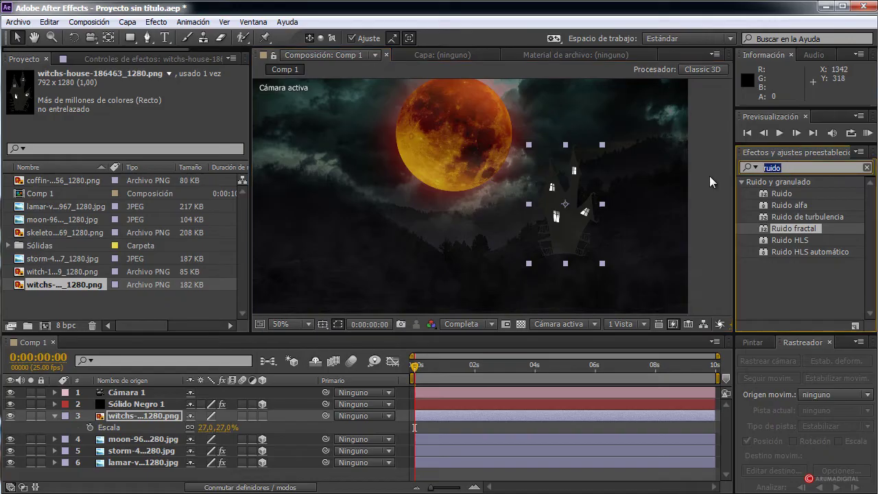
# Apply Niveles to the witch house with output white 153 and gamma 0.72.
pyautogui.write('niveles')
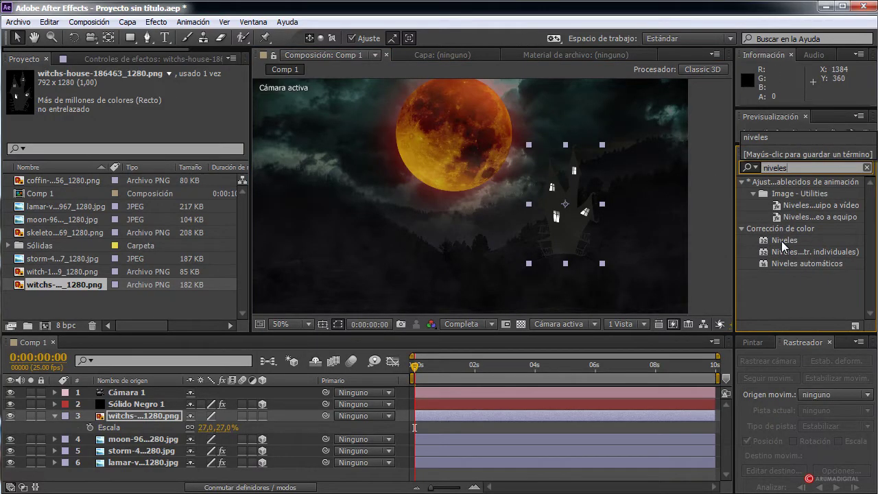
pyautogui.moveTo(782, 240); pyautogui.dragTo(141, 416)
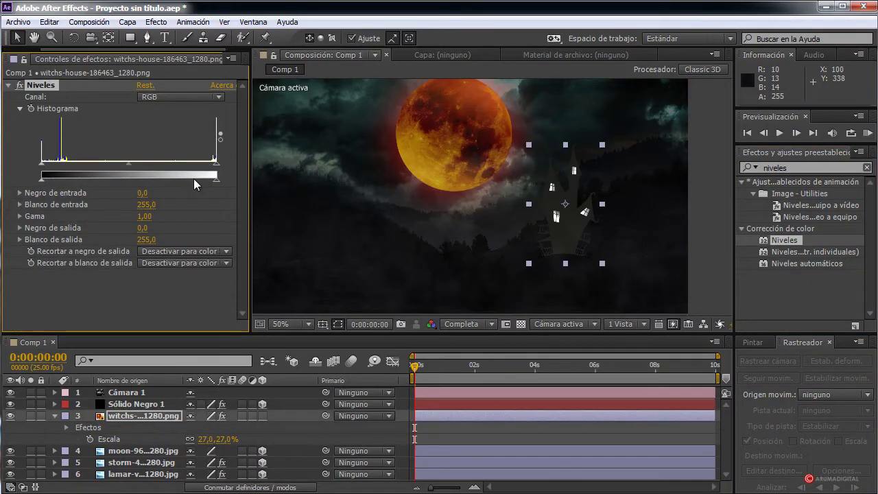
pyautogui.moveTo(212, 182)
pyautogui.mouseDown()
pyautogui.moveTo(121, 182)
pyautogui.moveTo(161, 166)
pyautogui.moveTo(112, 172)
pyautogui.mouseUp()
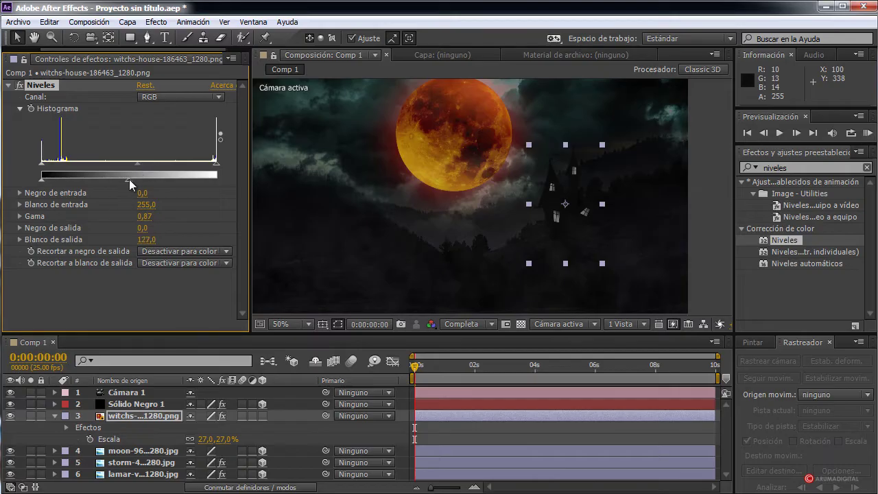
pyautogui.moveTo(136, 179); pyautogui.dragTo(149, 163)
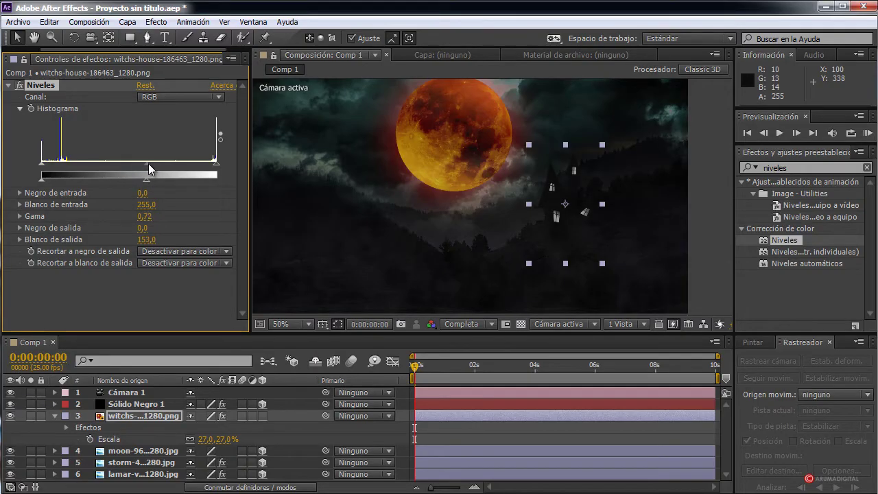
pyautogui.click(714, 169)
pyautogui.press('.')
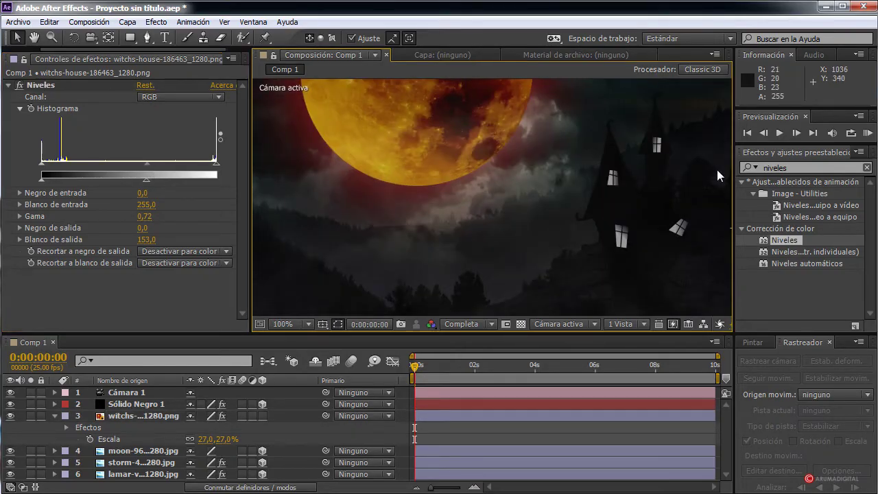
pyautogui.press(',')
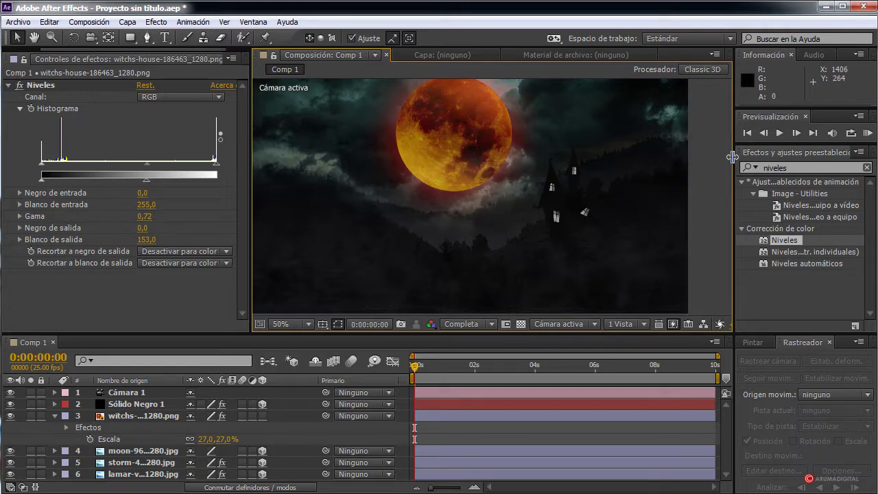
pyautogui.doubleClick(781, 168)
# Apply Tono/Saturación to the witch house and colorize it red at hue -1°, saturation 39.
pyautogui.write('tono')
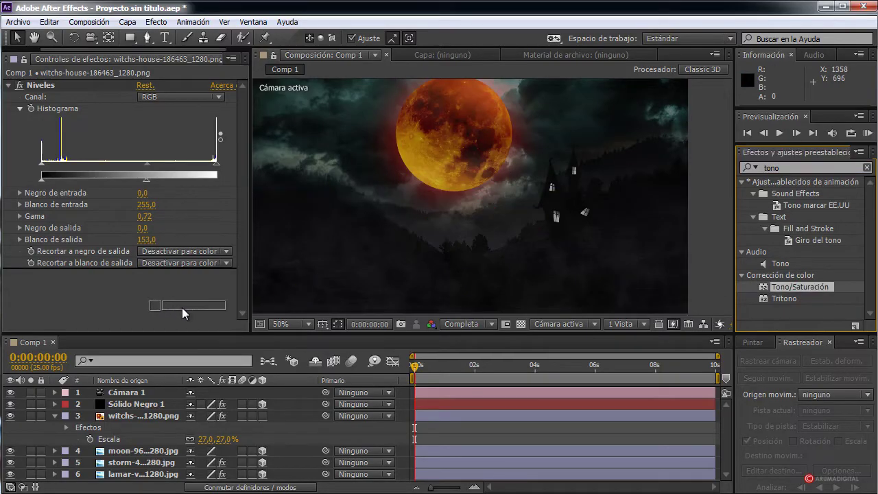
pyautogui.moveTo(794, 288); pyautogui.dragTo(182, 307)
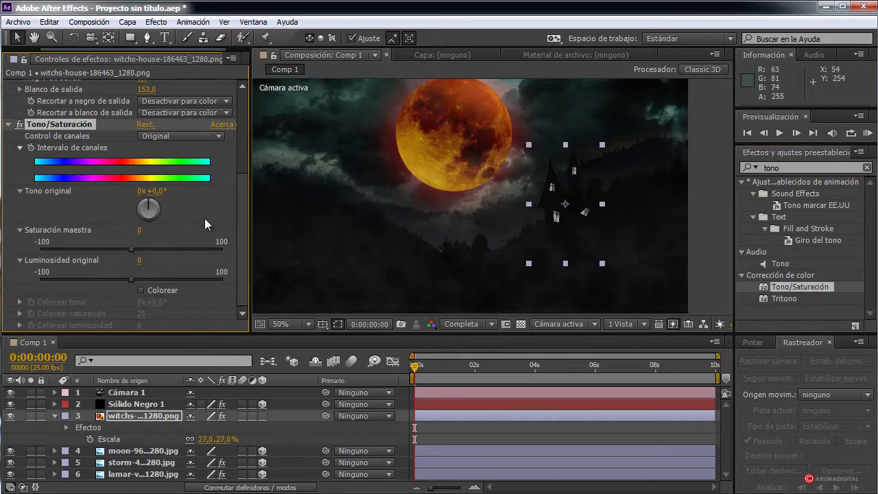
pyautogui.moveTo(133, 250)
pyautogui.mouseDown()
pyautogui.moveTo(189, 247)
pyautogui.moveTo(168, 257)
pyautogui.mouseUp()
pyautogui.click(141, 291)
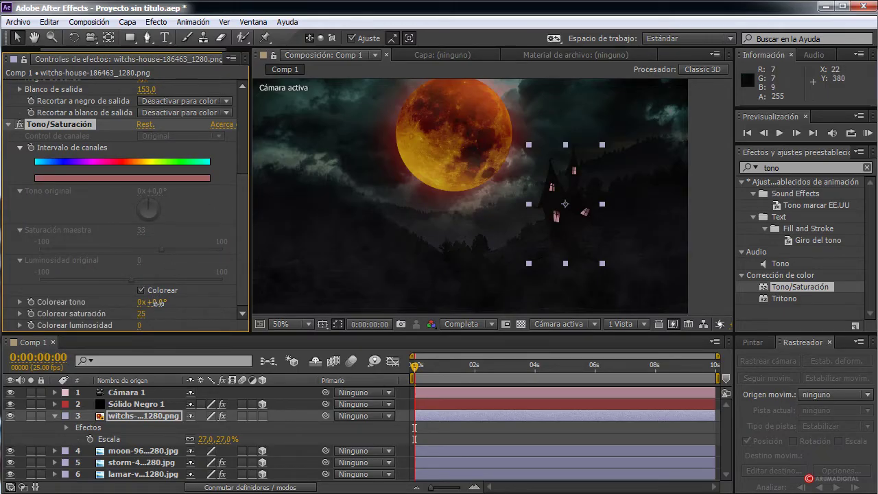
pyautogui.moveTo(156, 301)
pyautogui.mouseDown()
pyautogui.moveTo(139, 302)
pyautogui.moveTo(157, 303)
pyautogui.mouseUp()
pyautogui.moveTo(142, 316)
pyautogui.mouseDown()
pyautogui.moveTo(159, 312)
pyautogui.moveTo(140, 312)
pyautogui.mouseUp()
pyautogui.click(697, 206)
pyautogui.press('.')
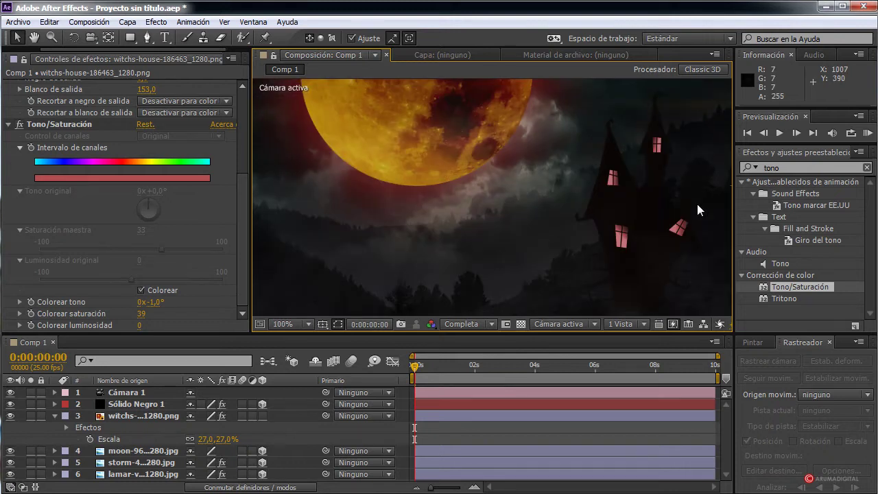
pyautogui.press(',')
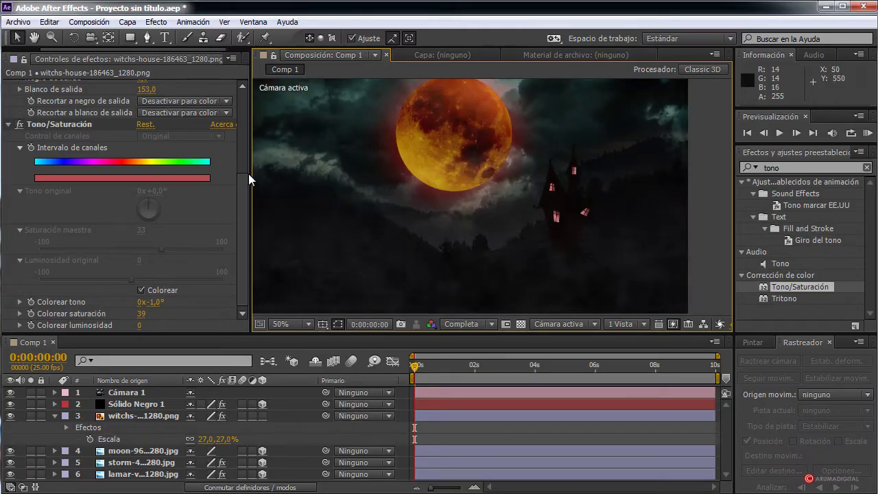
# Set the witch house Niveles to output white 197 and gamma 0.71, then collapse both effects.
pyautogui.scroll(2, 246, 159)
pyautogui.scroll(5, 246, 158)
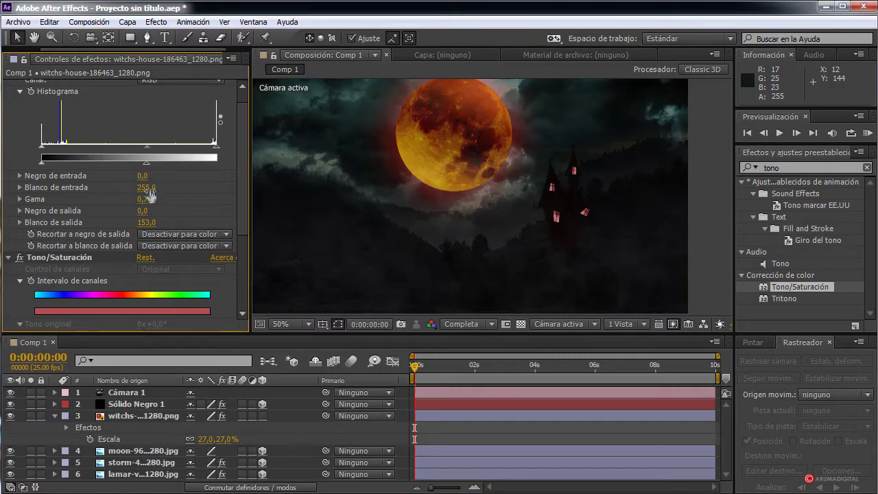
pyautogui.moveTo(147, 164); pyautogui.dragTo(176, 167)
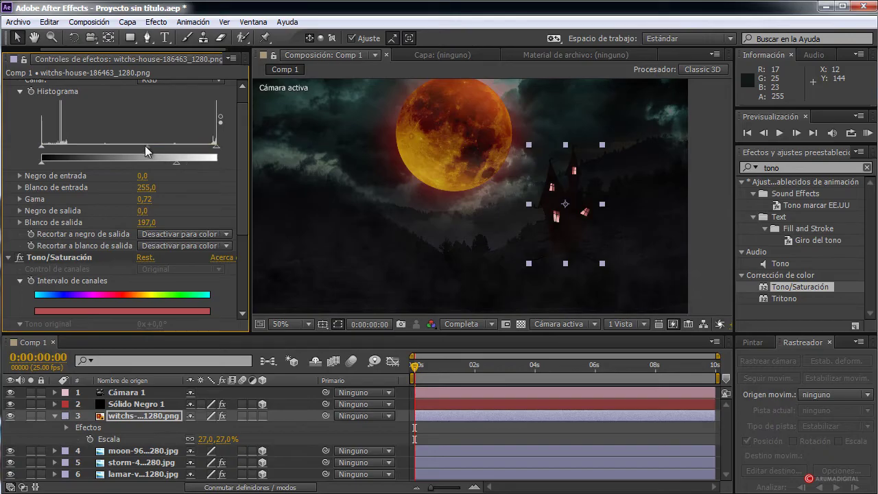
pyautogui.moveTo(146, 147)
pyautogui.mouseDown()
pyautogui.moveTo(136, 147)
pyautogui.moveTo(158, 148)
pyautogui.mouseUp()
pyautogui.click(698, 225)
pyautogui.press('.')
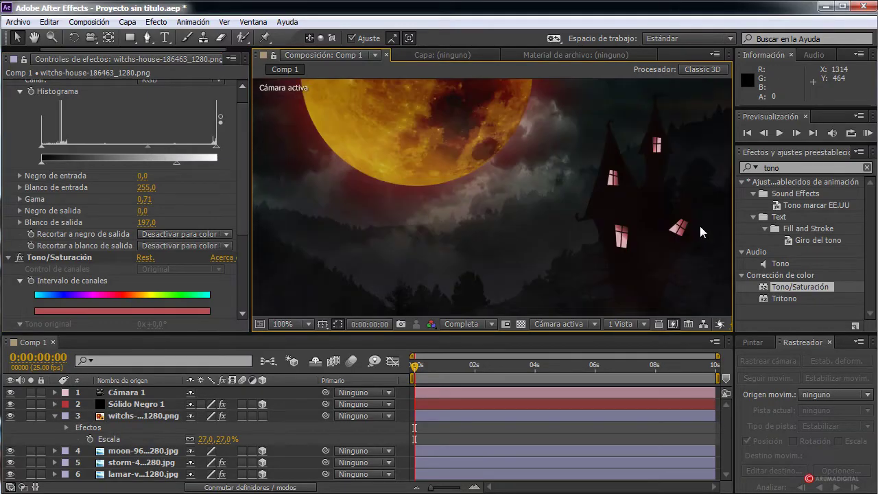
pyautogui.press(',')
pyautogui.scroll(1, 73, 148)
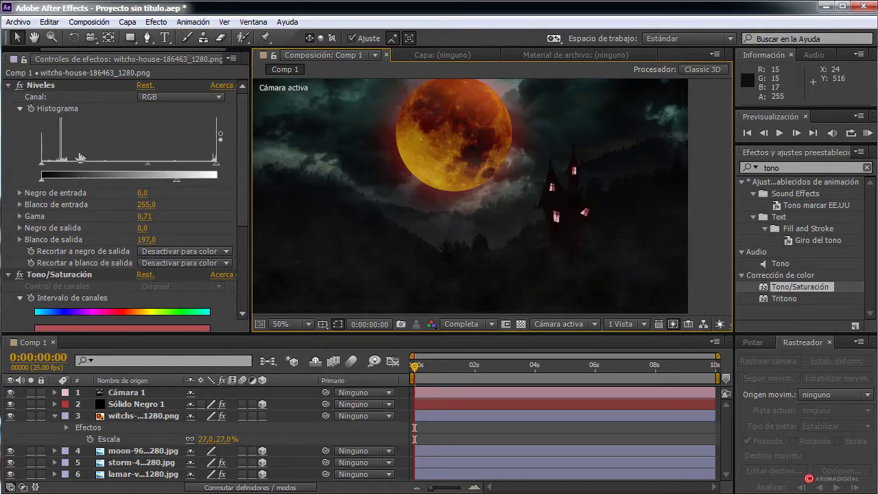
pyautogui.click(9, 85)
pyautogui.click(8, 96)
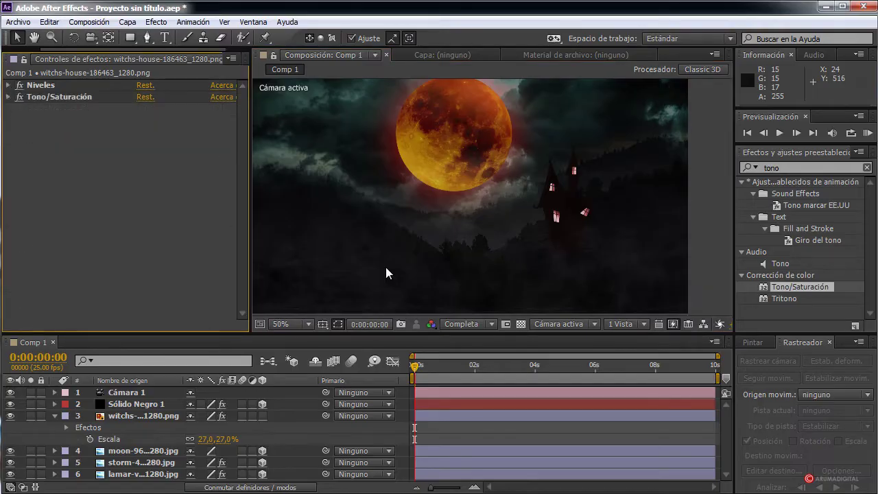
# Add Resplandor to the witch house with threshold 51%, radius 109 and intensity 1.3.
pyautogui.doubleClick(791, 168)
pyautogui.write('respl')
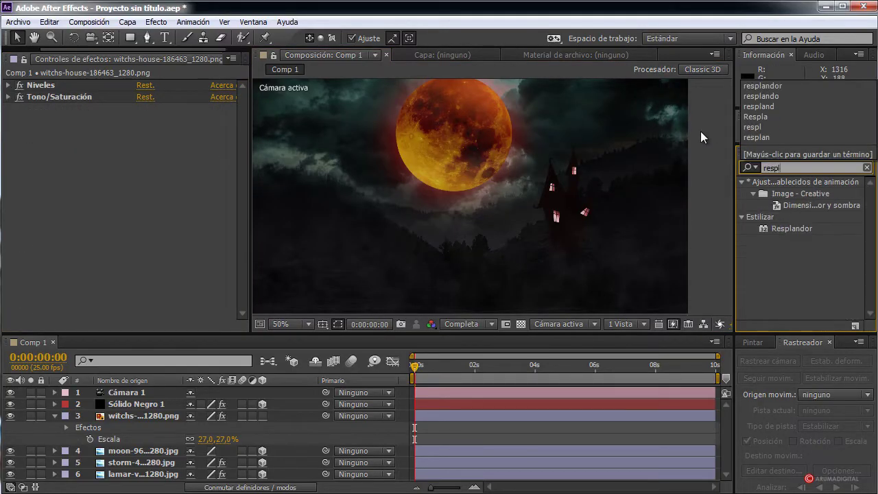
pyautogui.write('ando')
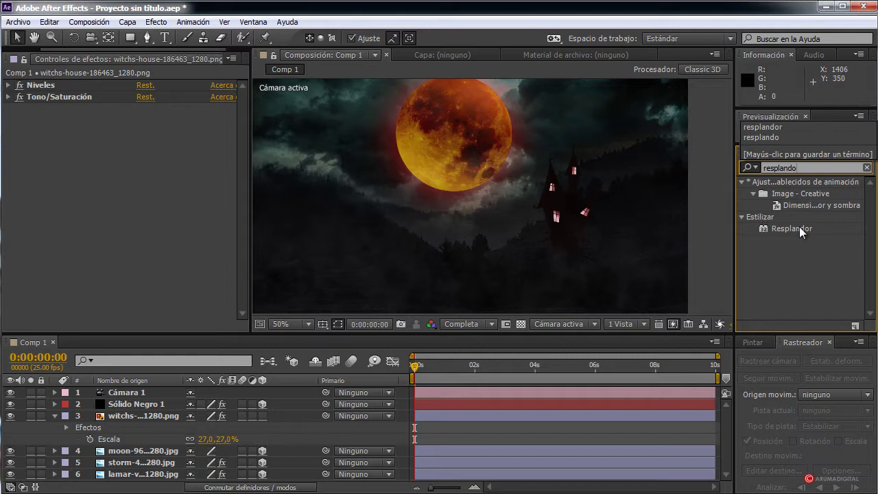
pyautogui.moveTo(799, 227); pyautogui.dragTo(140, 218)
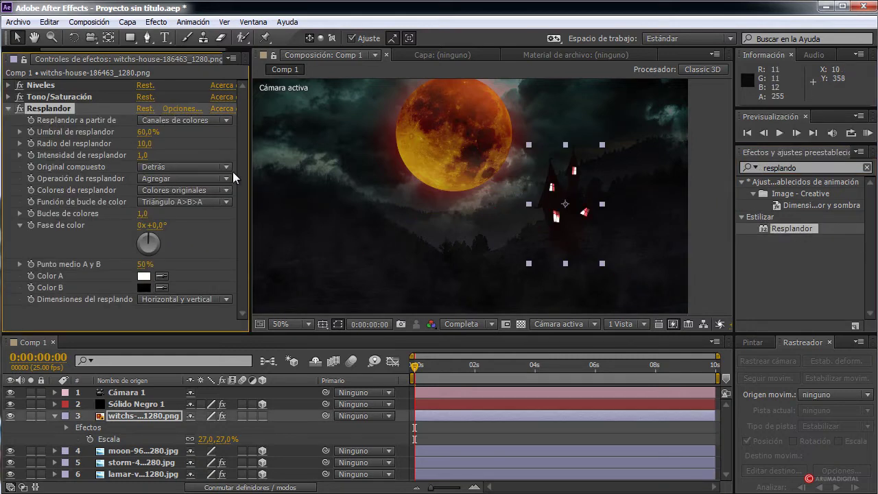
pyautogui.moveTo(143, 132)
pyautogui.mouseDown()
pyautogui.moveTo(118, 132)
pyautogui.moveTo(138, 132)
pyautogui.moveTo(154, 155)
pyautogui.moveTo(215, 142)
pyautogui.moveTo(208, 141)
pyautogui.mouseUp()
pyautogui.press('.')
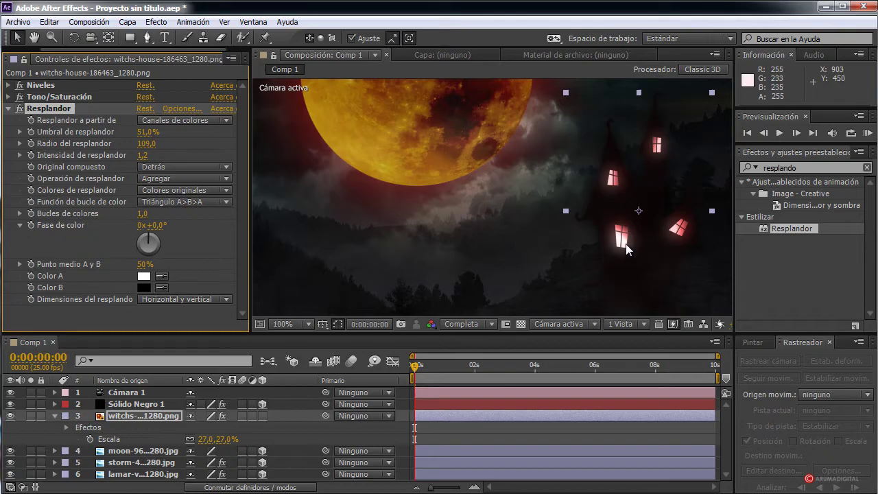
pyautogui.moveTo(142, 158)
pyautogui.mouseDown()
pyautogui.moveTo(170, 155)
pyautogui.moveTo(152, 157)
pyautogui.mouseUp()
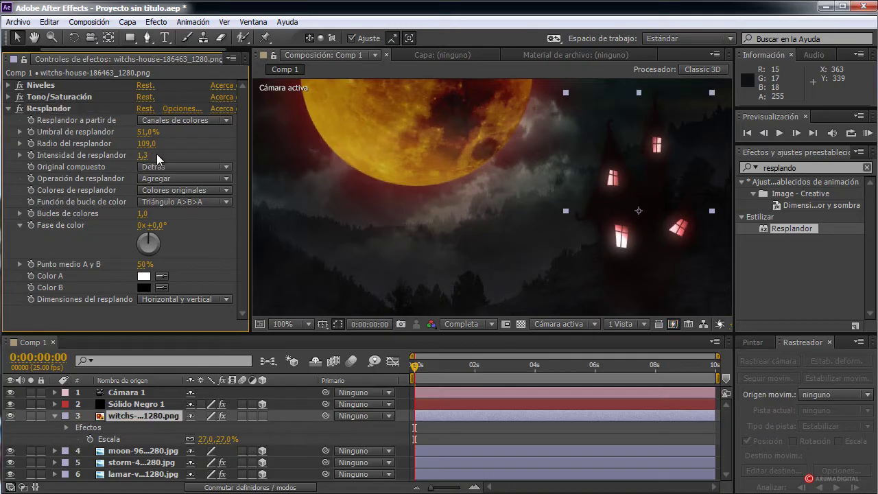
pyautogui.click(55, 417)
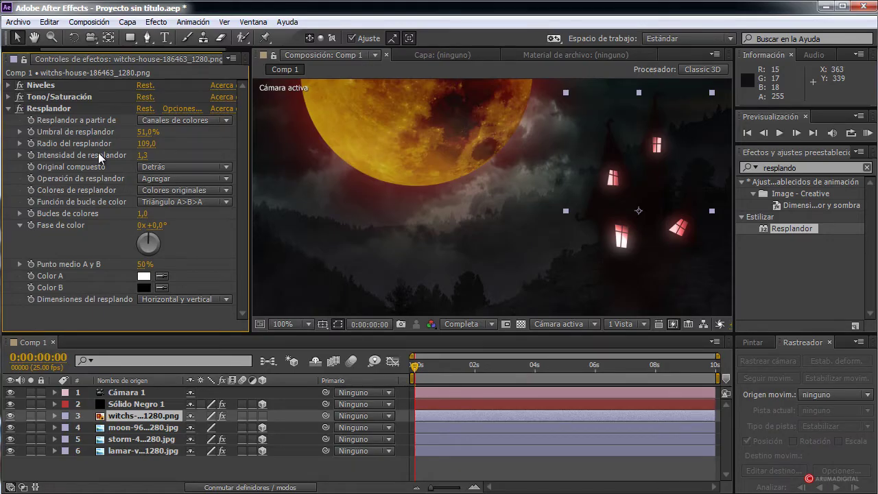
# Drive the glow intensity with the expression wiggle(1,2).
pyautogui.keyDown('alt'); pyautogui.click(30, 156); pyautogui.keyUp('alt')
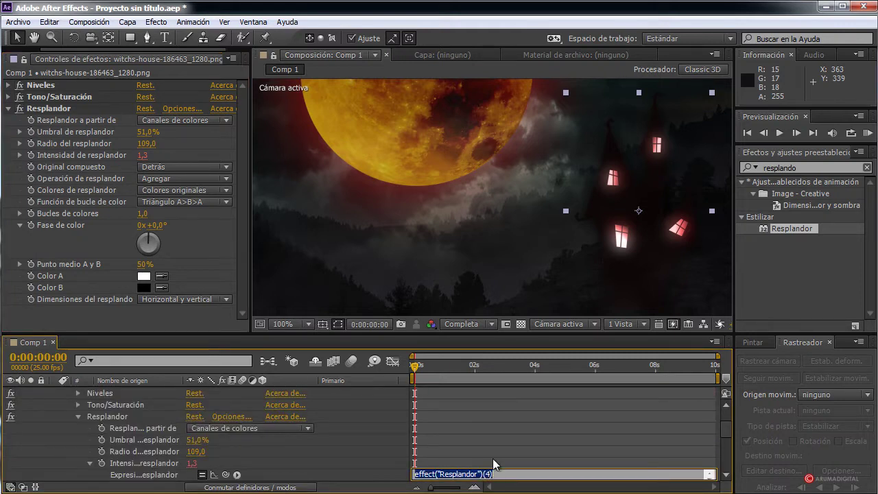
pyautogui.write('wiggl')
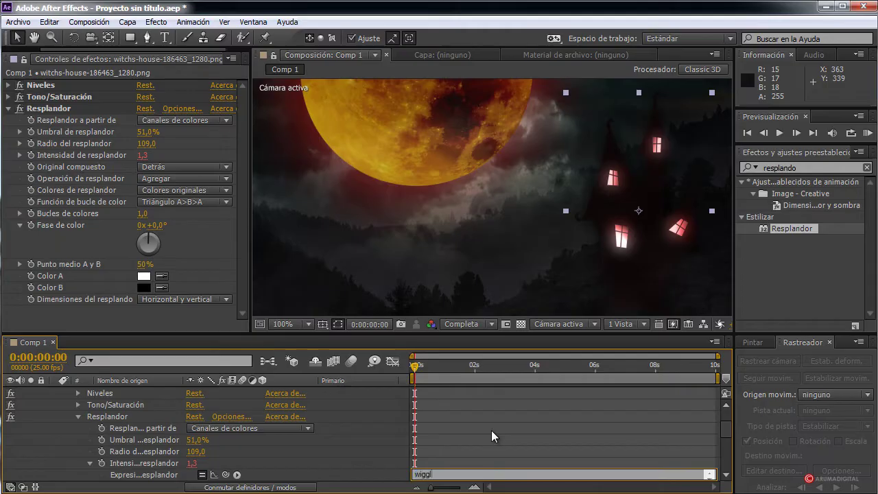
pyautogui.write('e')
pyautogui.write('(')
pyautogui.write('2')
pyautogui.write(',')
pyautogui.press('BackSpace')
pyautogui.press('BackSpace')
pyautogui.write('2,')
pyautogui.press('BackSpace')
pyautogui.press('BackSpace')
pyautogui.write('1,')
pyautogui.write('2)')
pyautogui.click(492, 430)
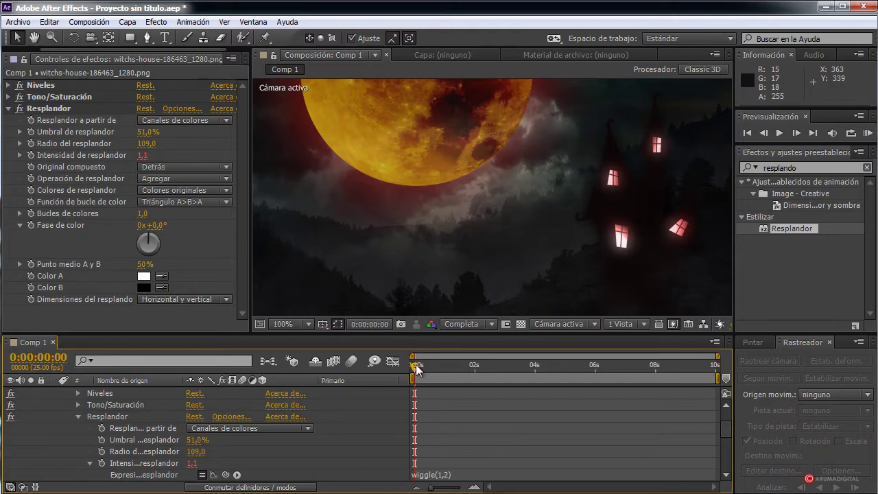
# Scrub the timeline to preview the flickering window glow.
pyautogui.moveTo(416, 365); pyautogui.dragTo(578, 373)
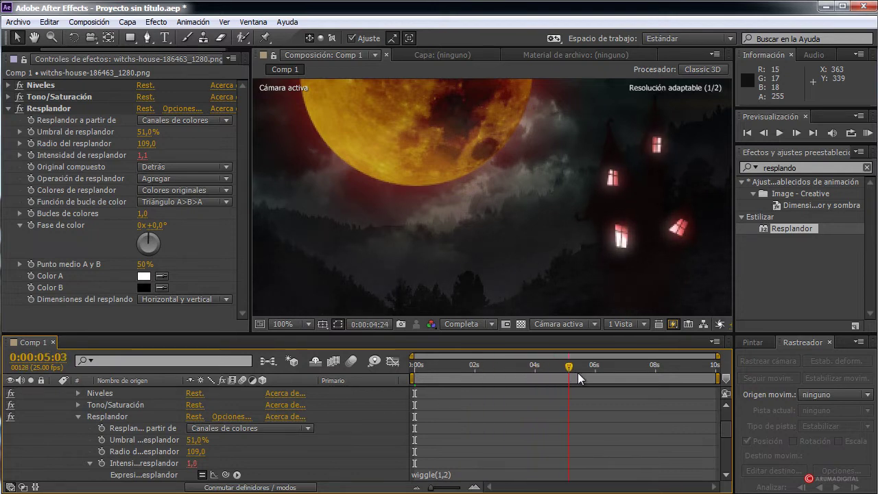
pyautogui.moveTo(577, 373); pyautogui.dragTo(628, 373)
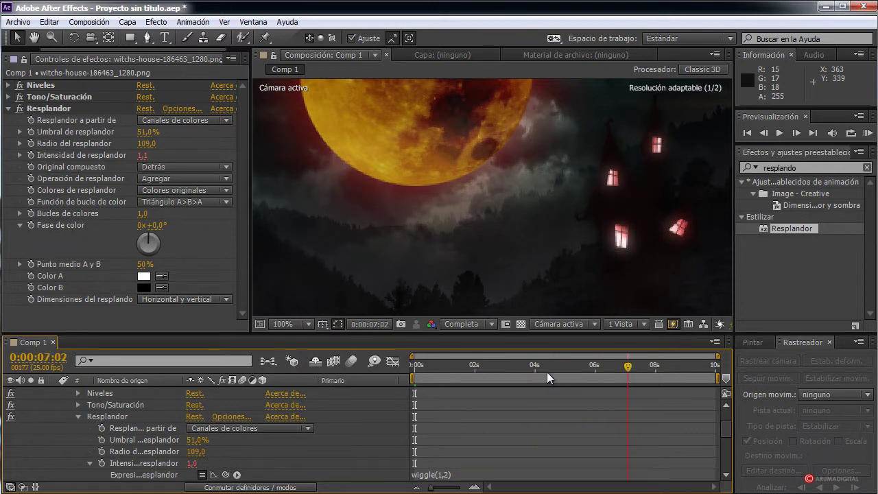
pyautogui.moveTo(547, 372); pyautogui.dragTo(623, 374)
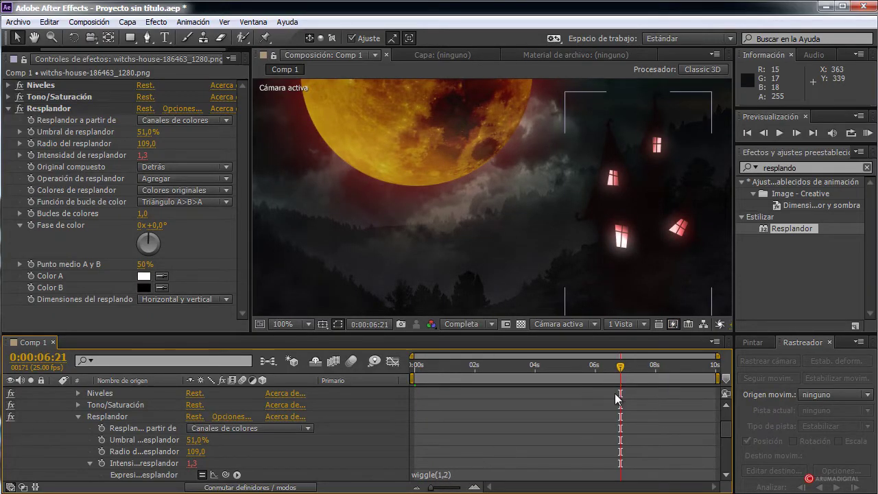
pyautogui.moveTo(604, 369); pyautogui.dragTo(403, 365)
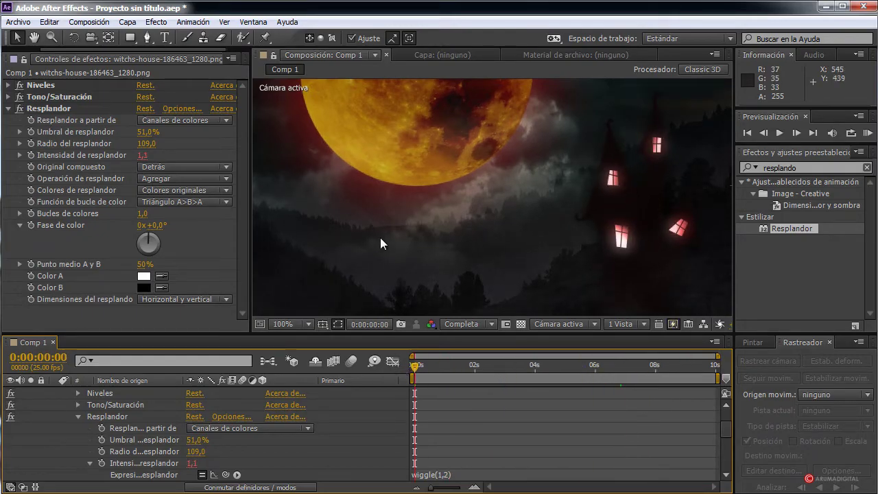
pyautogui.scroll(-2, 380, 237)
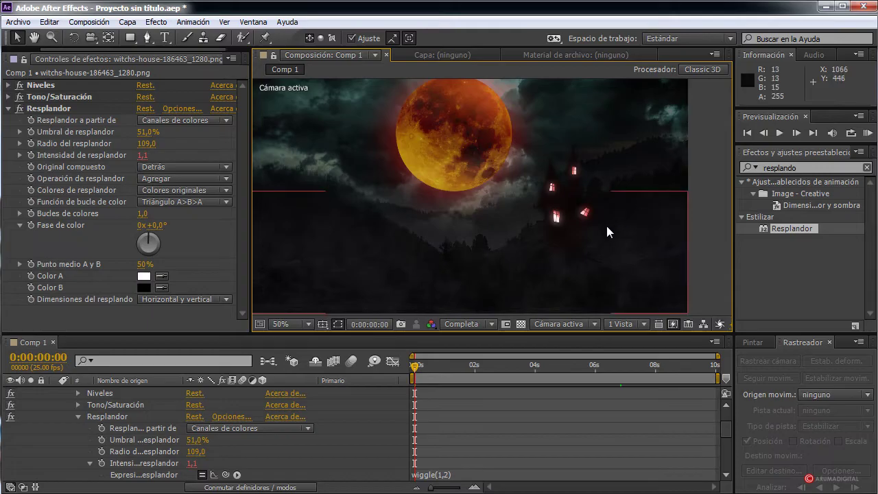
# Collapse the witch house layer's properties and pan the view over the house and hills.
pyautogui.click(77, 417)
pyautogui.scroll(2, 82, 432)
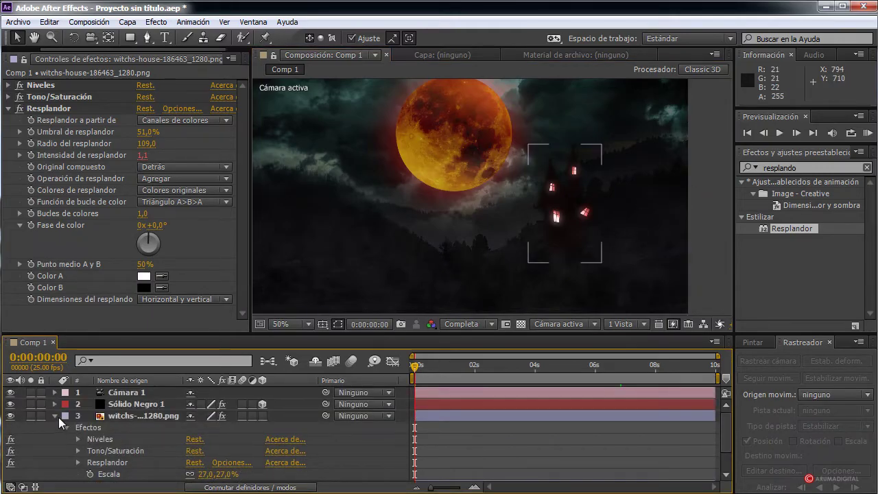
pyautogui.click(55, 416)
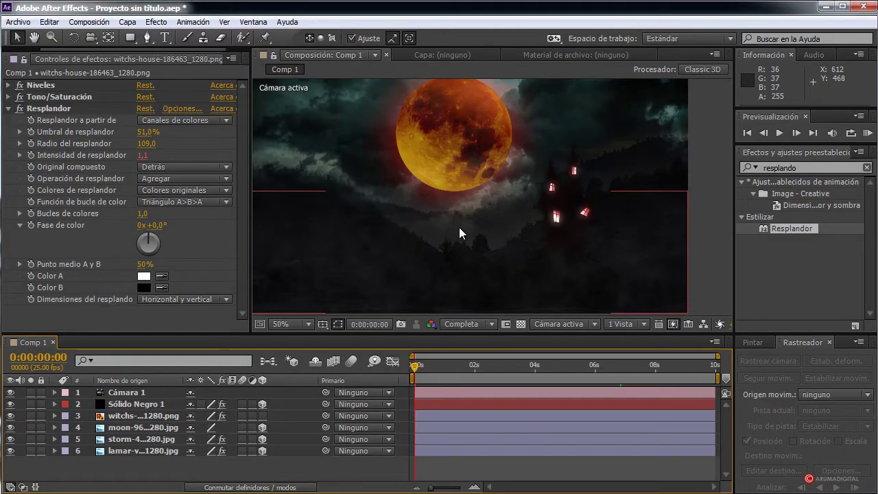
pyautogui.scroll(2, 459, 227)
pyautogui.moveTo(476, 227); pyautogui.dragTo(472, 174)
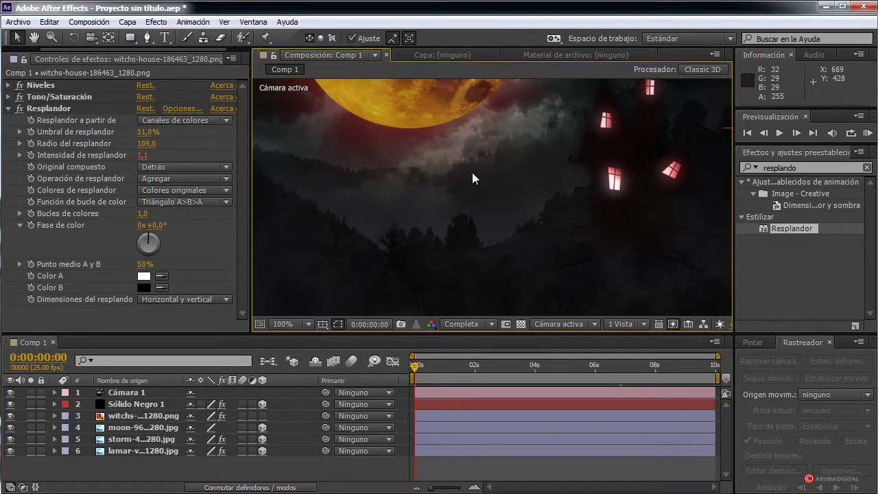
pyautogui.scroll(2, 21, 62)
# Add skeleton-151169_1280.png to Comp 1, placed just above the witch house layer.
pyautogui.click(20, 62)
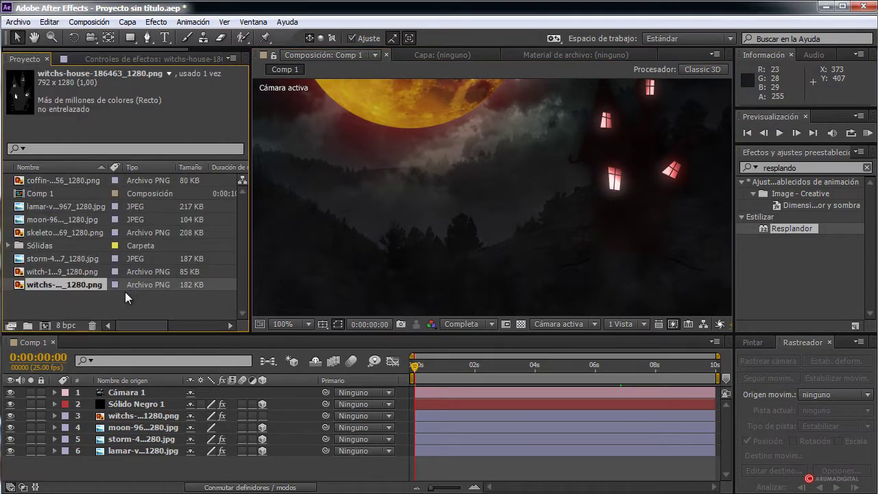
pyautogui.click(58, 233)
pyautogui.moveTo(59, 234); pyautogui.dragTo(47, 196)
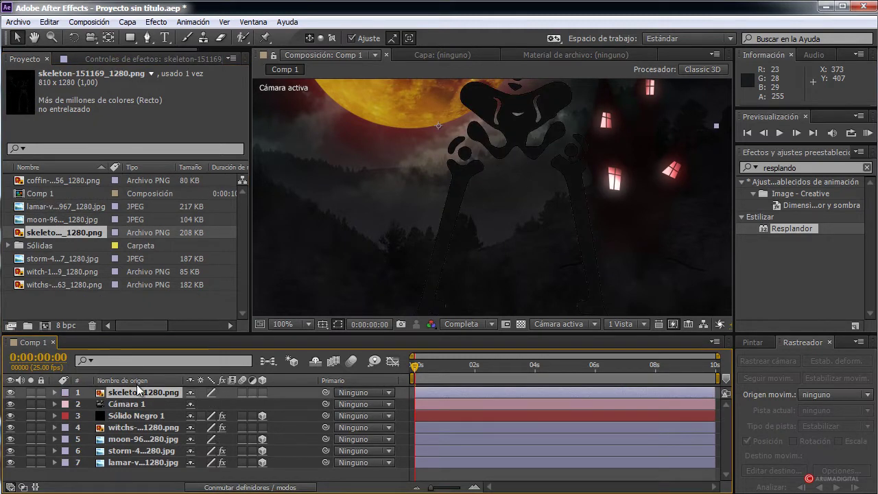
pyautogui.moveTo(141, 393); pyautogui.dragTo(138, 421)
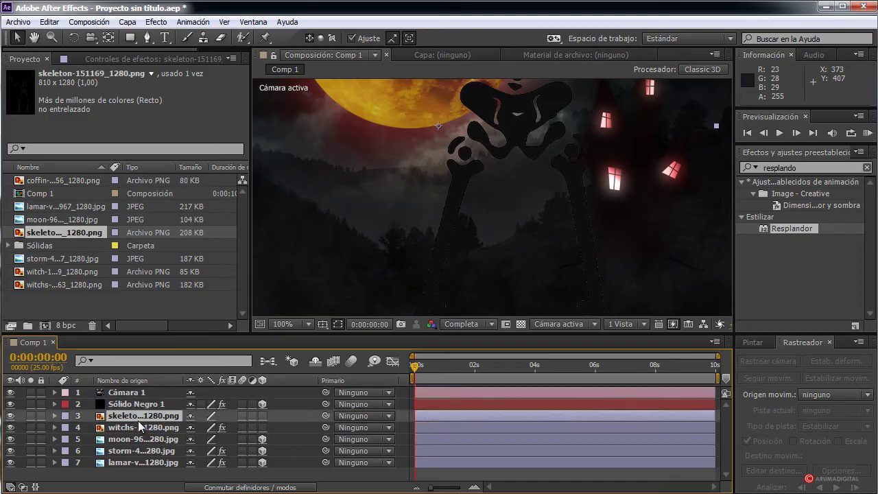
pyautogui.click(802, 171)
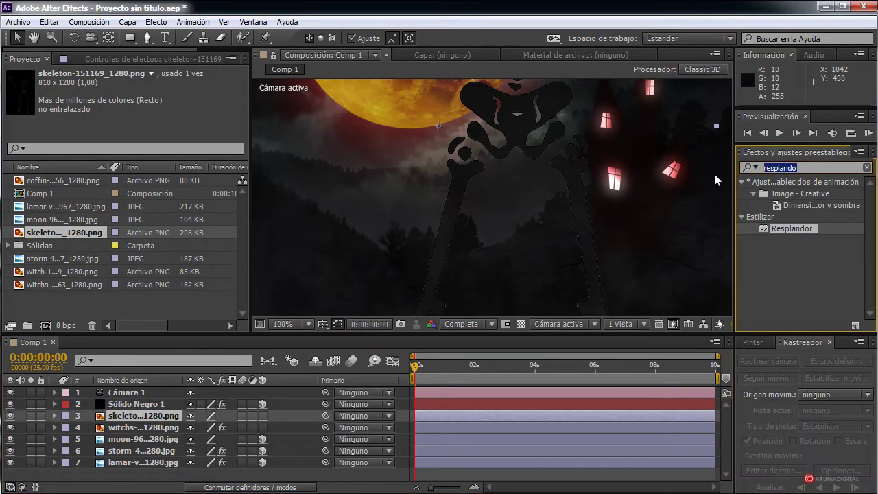
# Apply Invertir to the skeleton layer so the figure turns white.
pyautogui.write('invertir')
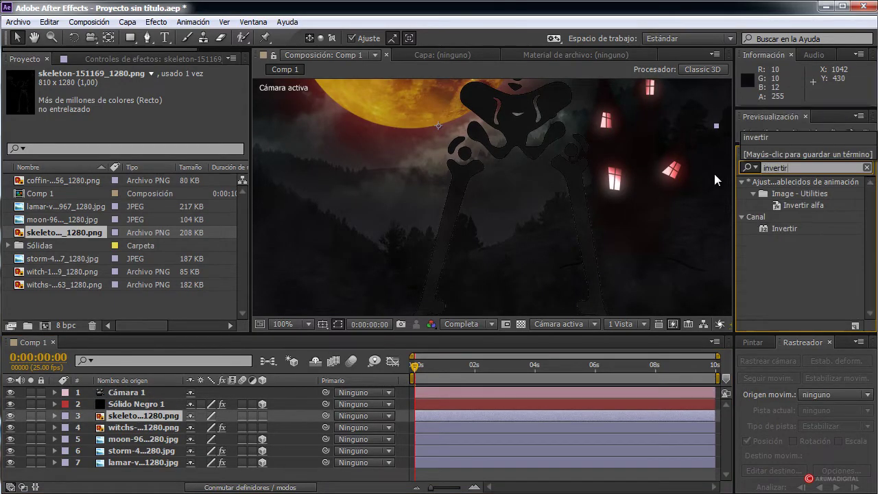
pyautogui.moveTo(790, 231); pyautogui.dragTo(137, 422)
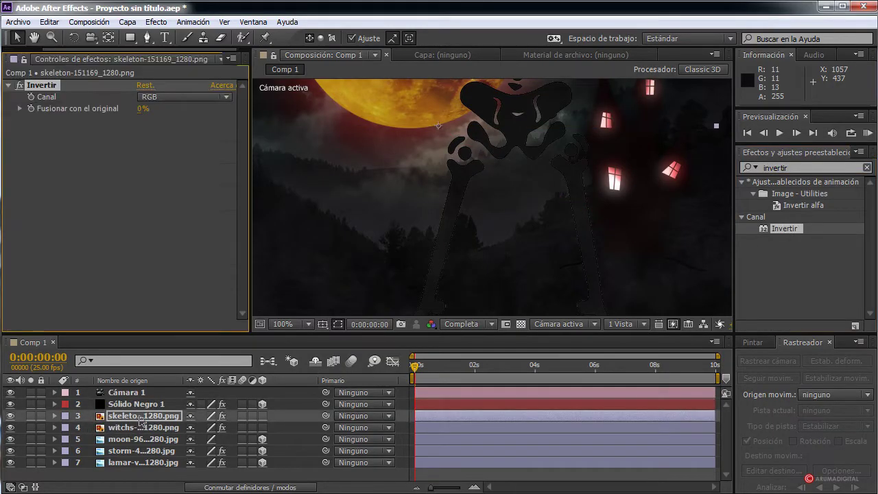
pyautogui.scroll(-1, 577, 190)
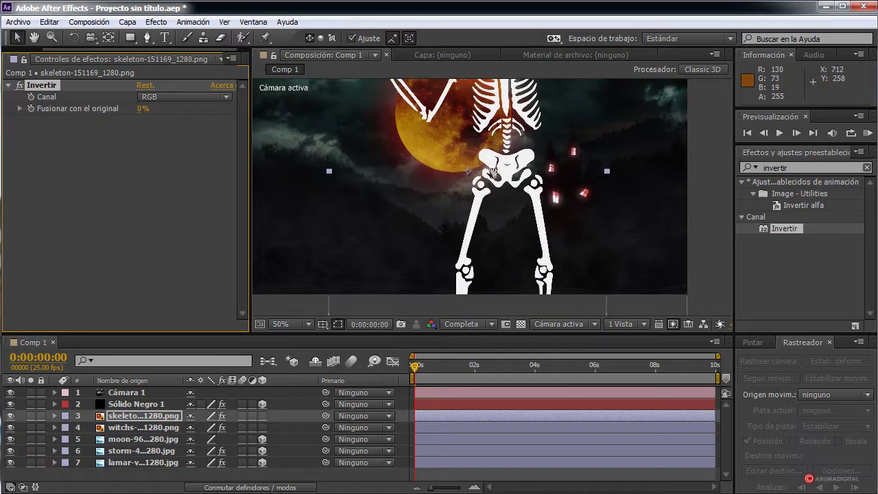
pyautogui.scroll(-1, 449, 172)
pyautogui.scroll(-3, 494, 177)
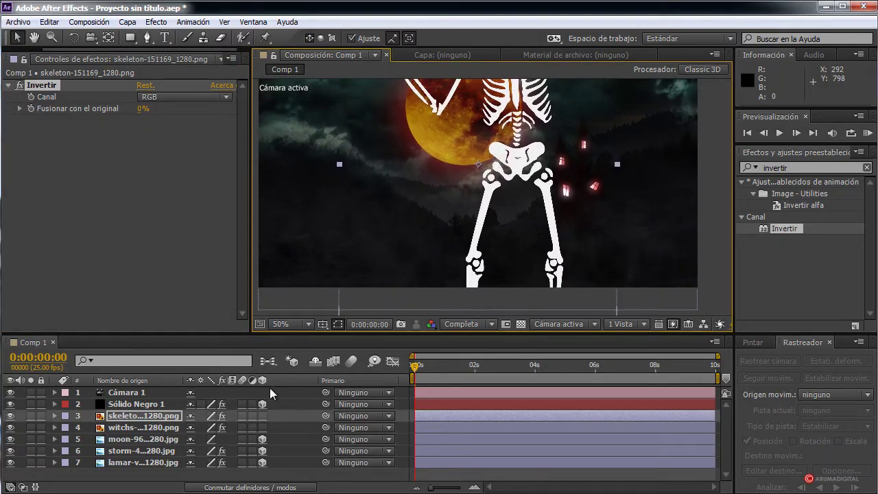
# Make the skeleton a 3D layer, shrink it to 4% scale and move it onto the hillside.
pyautogui.click(141, 417)
pyautogui.press('s')
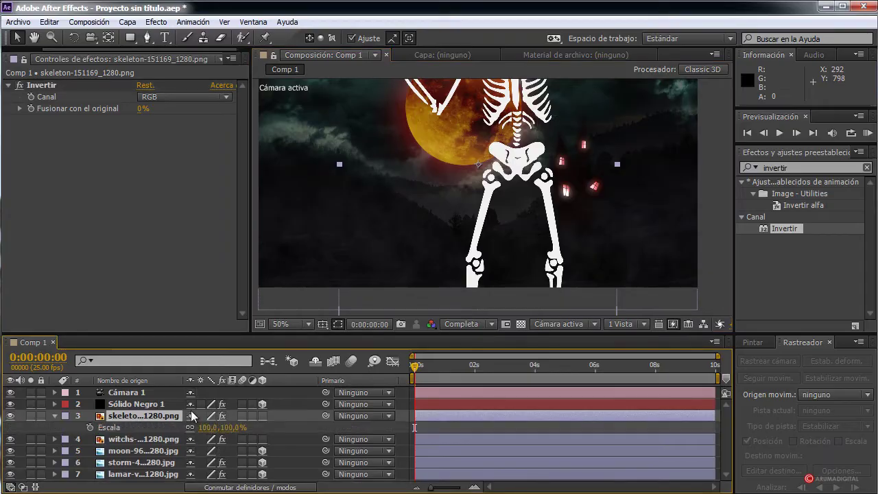
pyautogui.moveTo(209, 429); pyautogui.dragTo(165, 428)
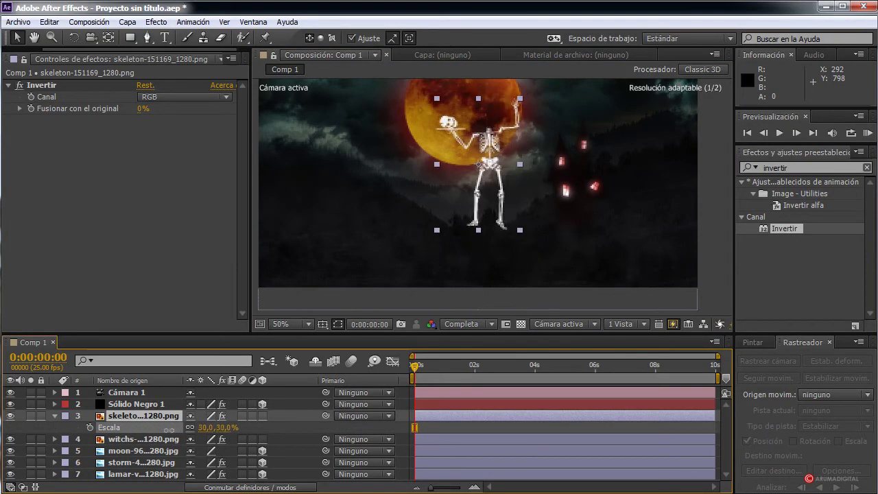
pyautogui.click(262, 415)
pyautogui.scroll(1, 511, 164)
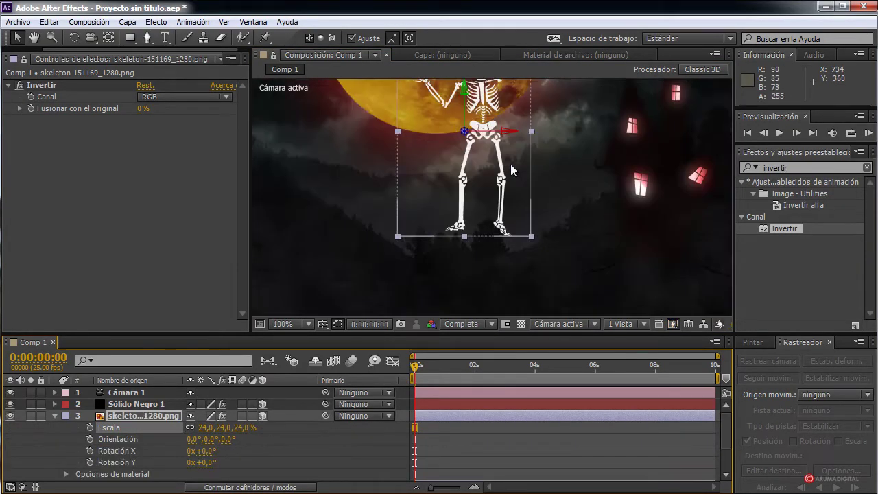
pyautogui.scroll(1, 472, 182)
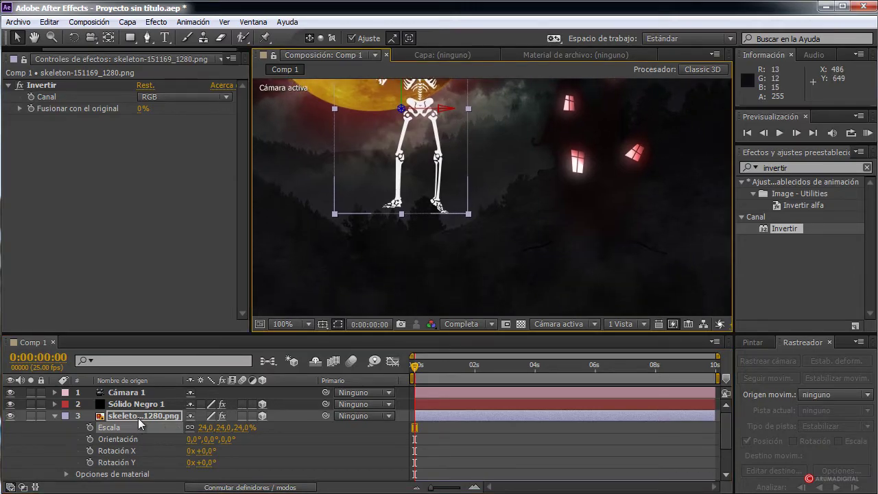
pyautogui.moveTo(190, 426); pyautogui.dragTo(188, 427)
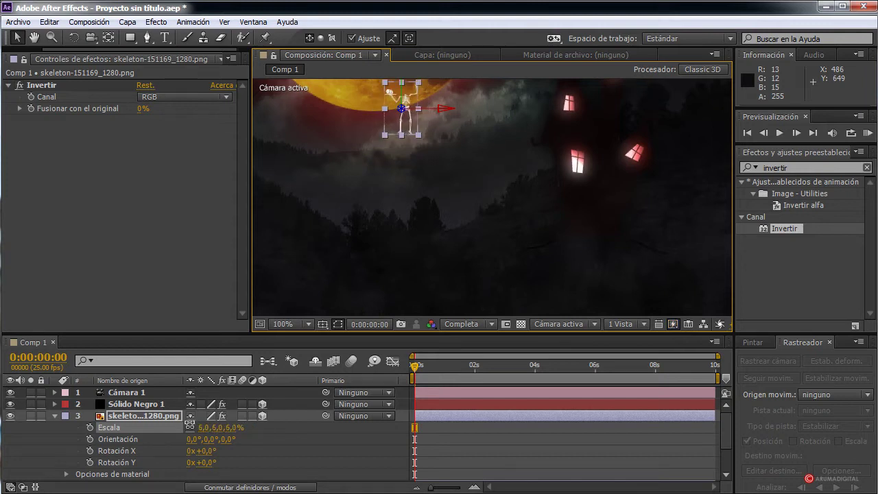
pyautogui.moveTo(410, 120)
pyautogui.mouseDown()
pyautogui.moveTo(526, 262)
pyautogui.moveTo(525, 227)
pyautogui.mouseUp()
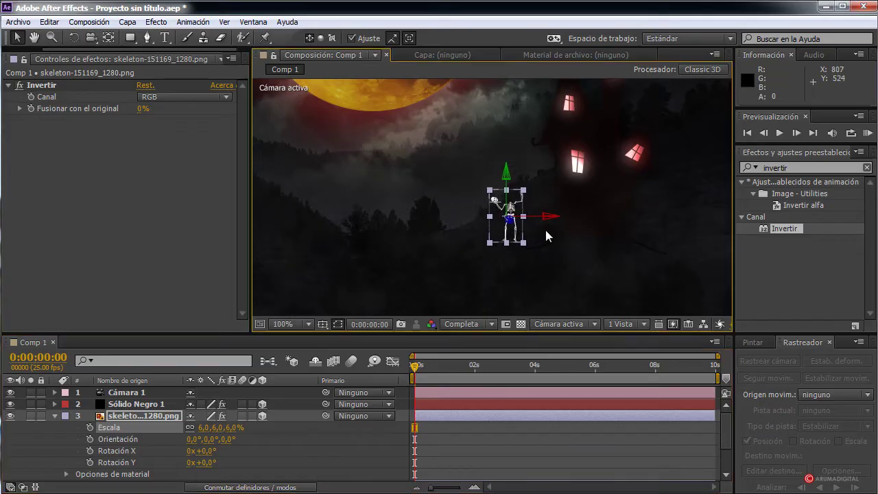
pyautogui.scroll(3, 547, 235)
pyautogui.scroll(-1, 579, 232)
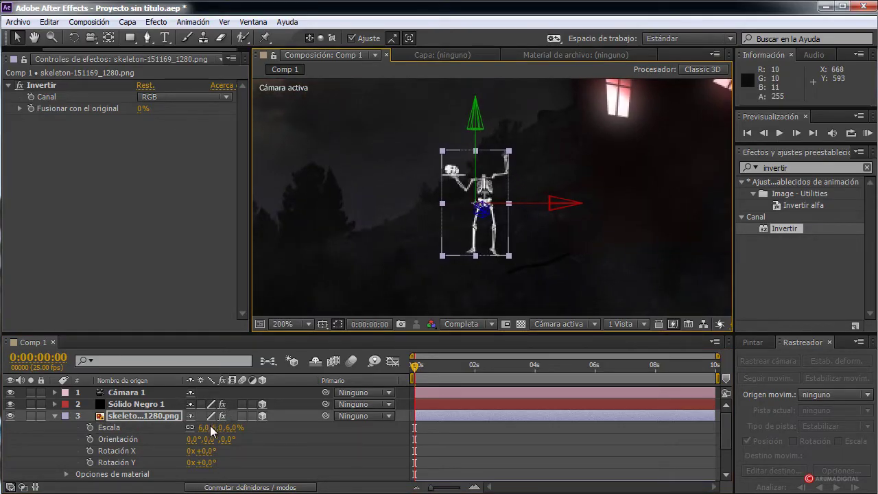
pyautogui.moveTo(206, 427); pyautogui.dragTo(200, 427)
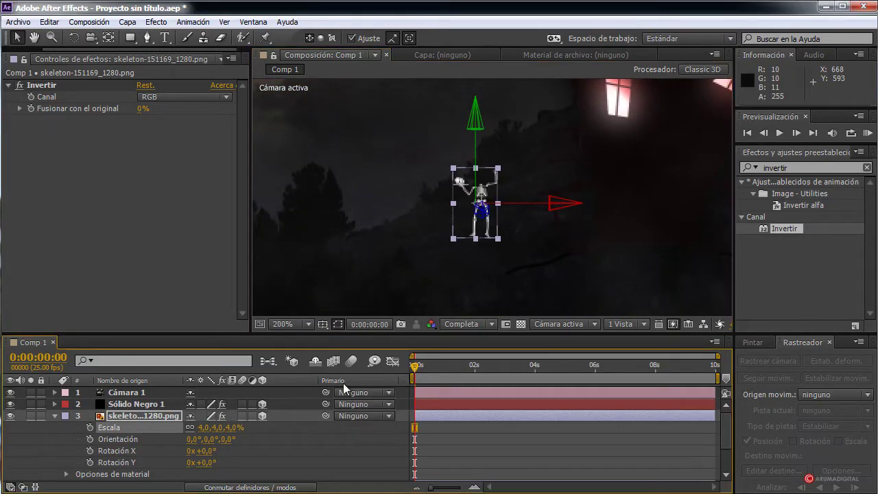
# Nudge the skeleton lower on the hillside and check it at 50% and 100% zoom.
pyautogui.click(521, 276)
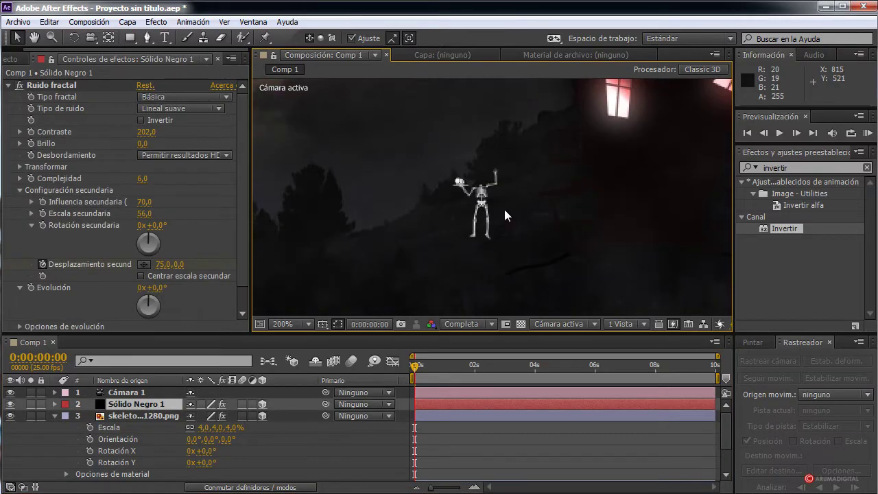
pyautogui.click(149, 416)
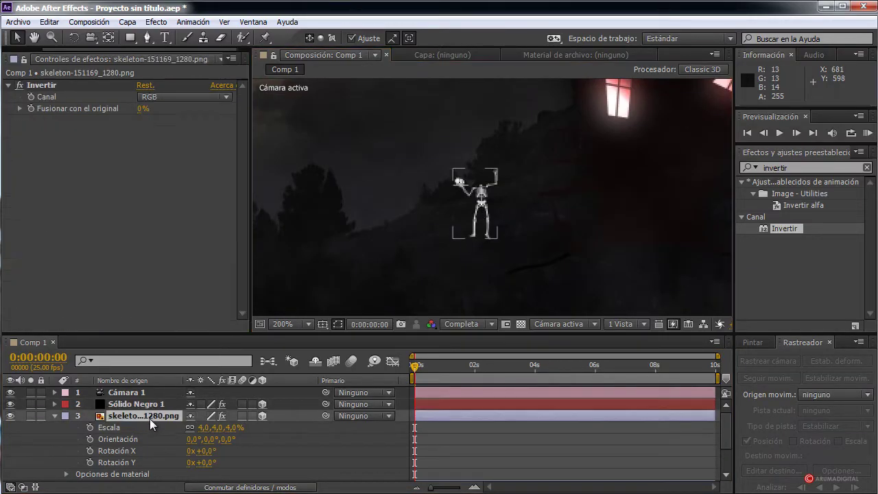
pyautogui.moveTo(497, 238); pyautogui.dragTo(496, 269)
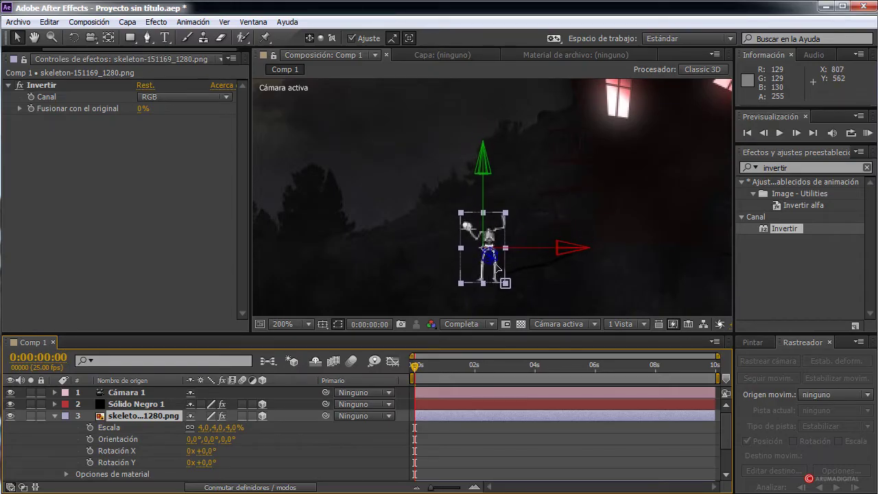
pyautogui.press(',')
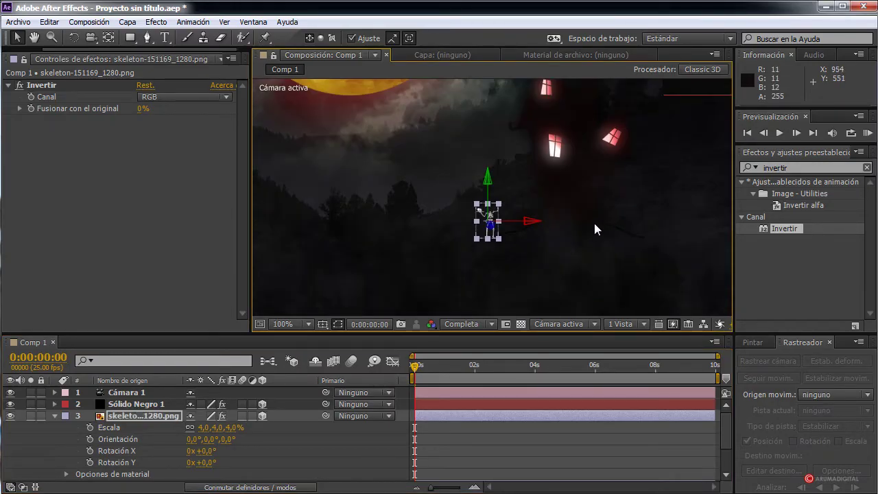
pyautogui.click(674, 213)
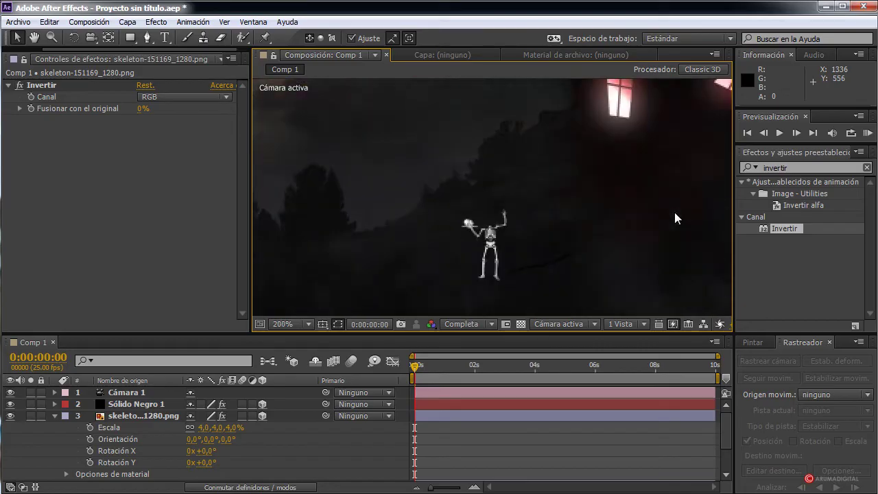
pyautogui.press(',')
pyautogui.press('.')
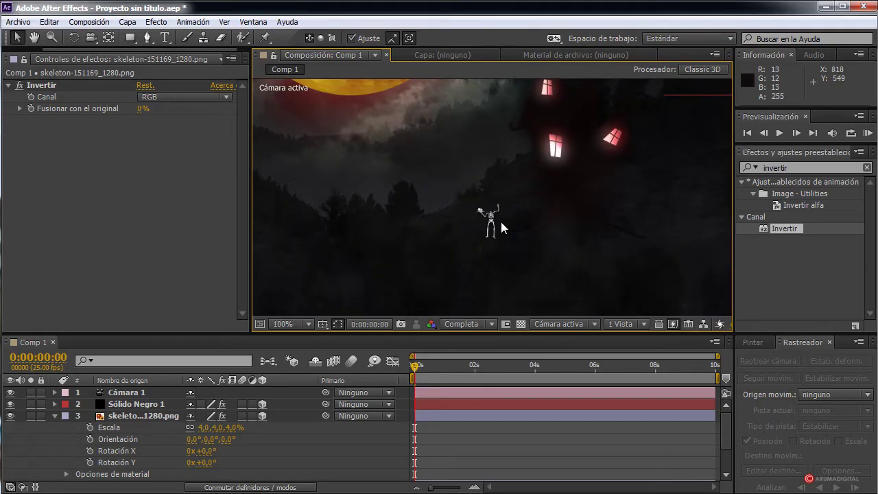
pyautogui.click(136, 416)
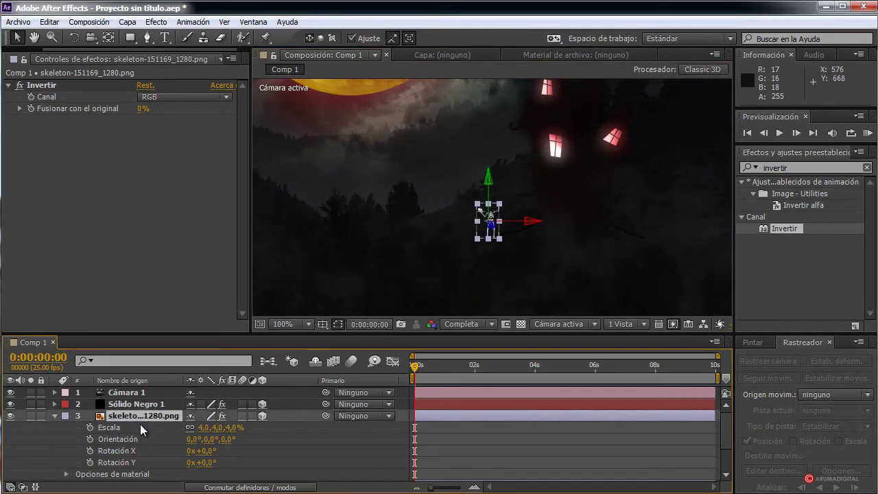
# Lower the skeleton's Opacidad to 59% and check the faded figure in the viewer.
pyautogui.press('t')
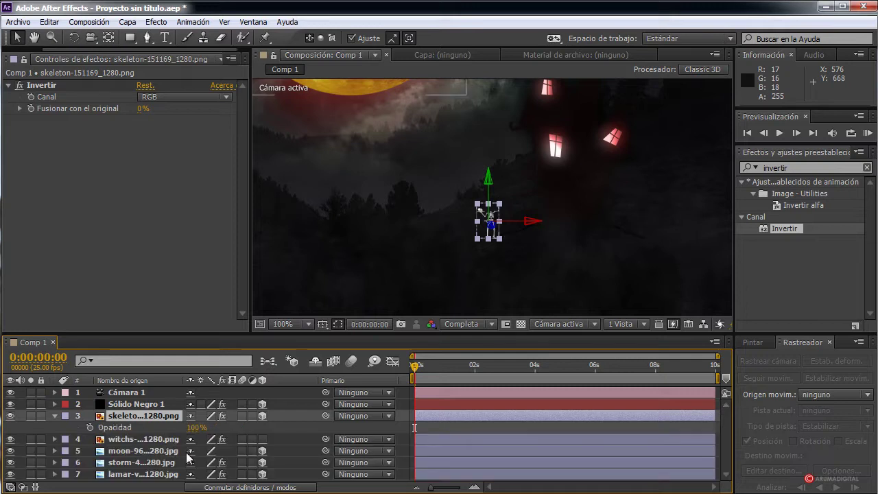
pyautogui.moveTo(196, 428)
pyautogui.mouseDown()
pyautogui.moveTo(184, 427)
pyautogui.moveTo(198, 428)
pyautogui.mouseUp()
pyautogui.click(696, 223)
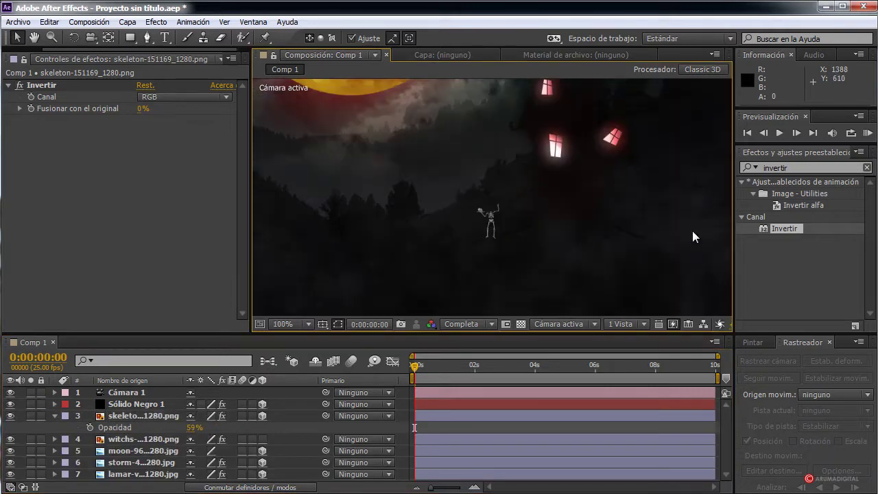
pyautogui.scroll(-2, 692, 237)
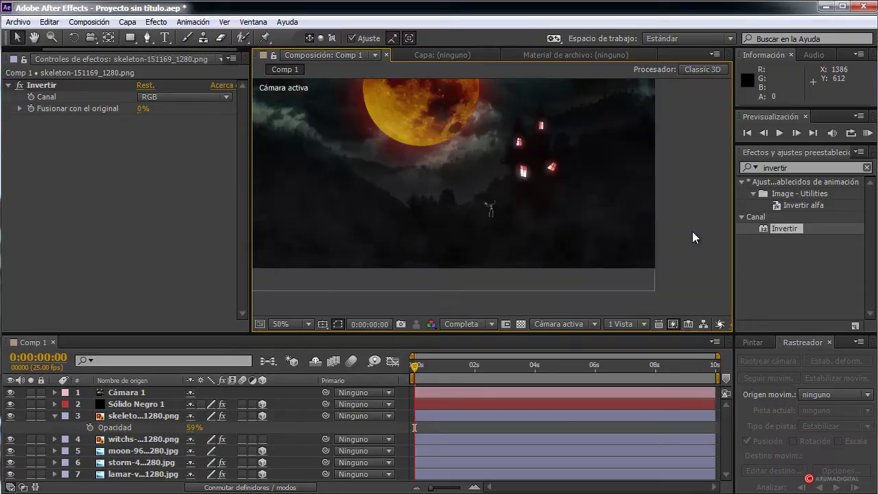
pyautogui.scroll(2, 692, 231)
pyautogui.scroll(1, 535, 250)
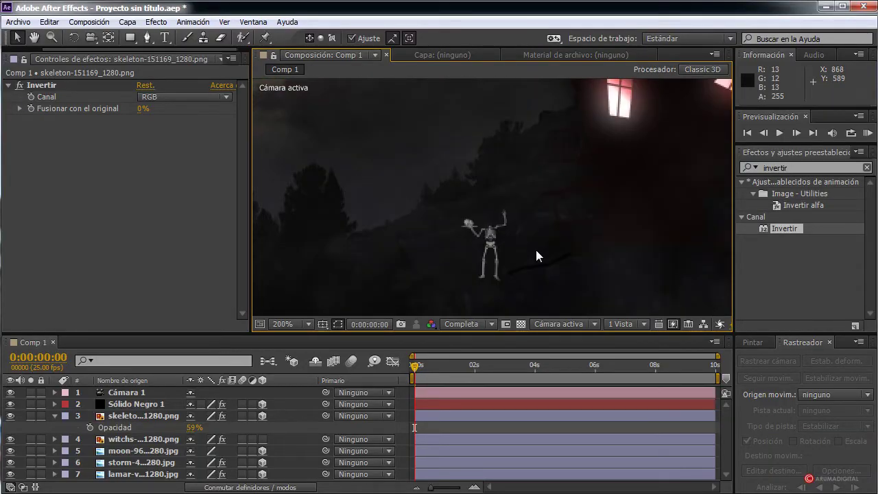
pyautogui.scroll(-1, 536, 250)
pyautogui.scroll(-1, 525, 208)
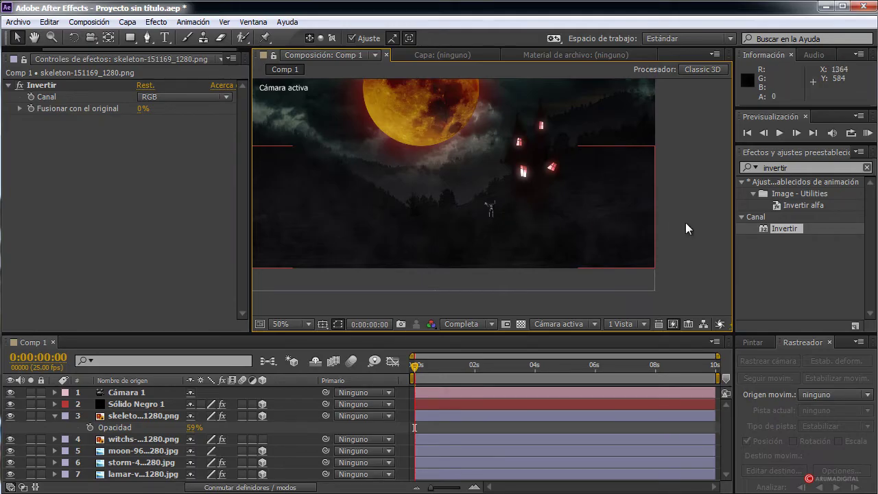
pyautogui.scroll(1, 704, 234)
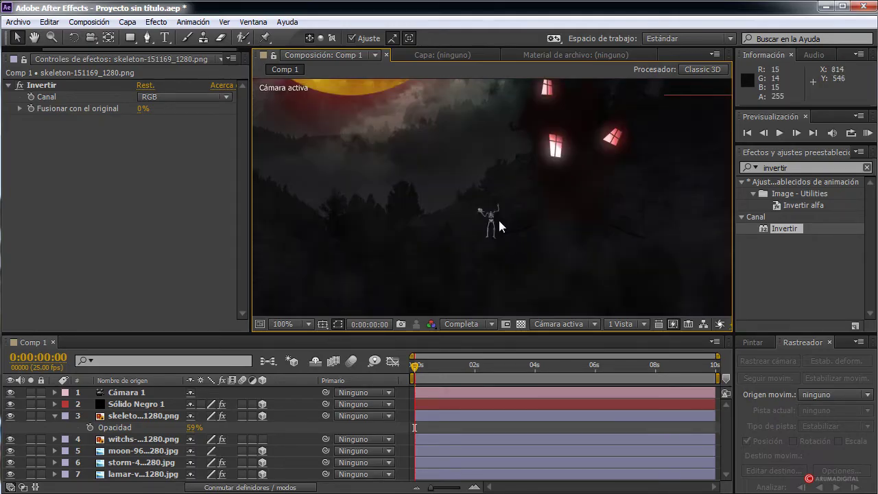
# Apply Desplazamiento turbulento to the skeleton at defaults (amount 50, size 100) and zoom to 200%.
pyautogui.click(124, 416)
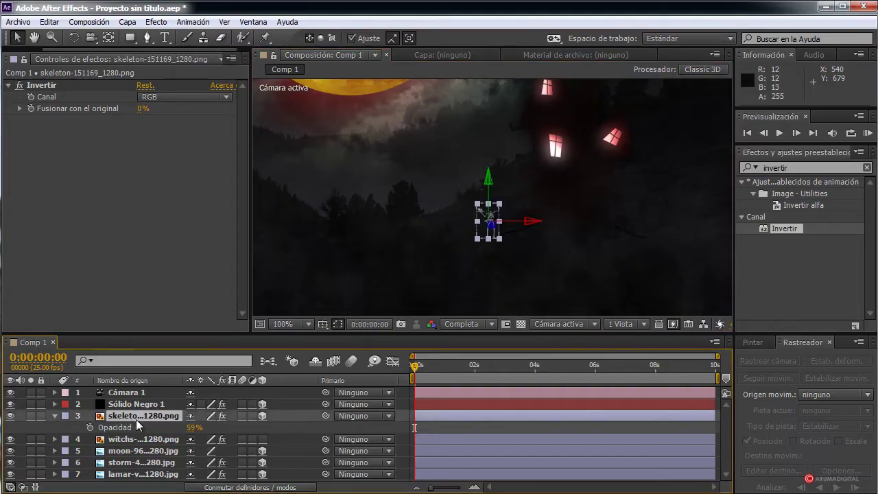
pyautogui.click(746, 169)
pyautogui.write('despla')
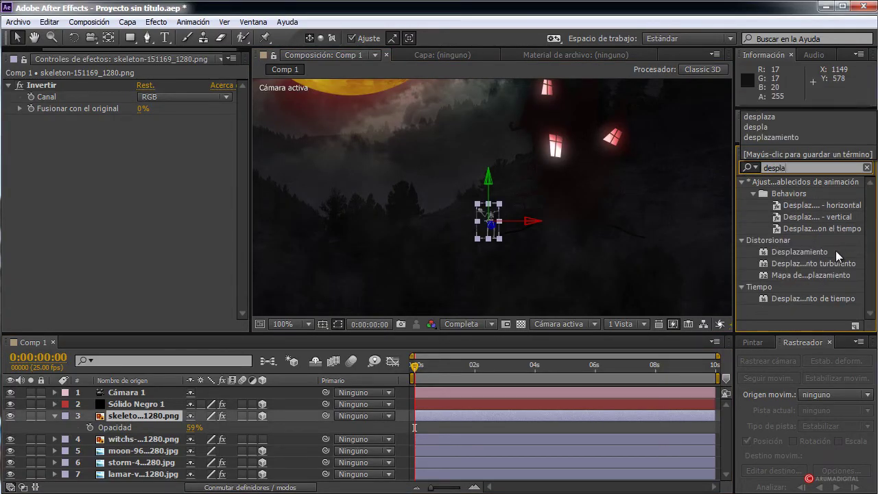
pyautogui.moveTo(823, 261); pyautogui.dragTo(157, 415)
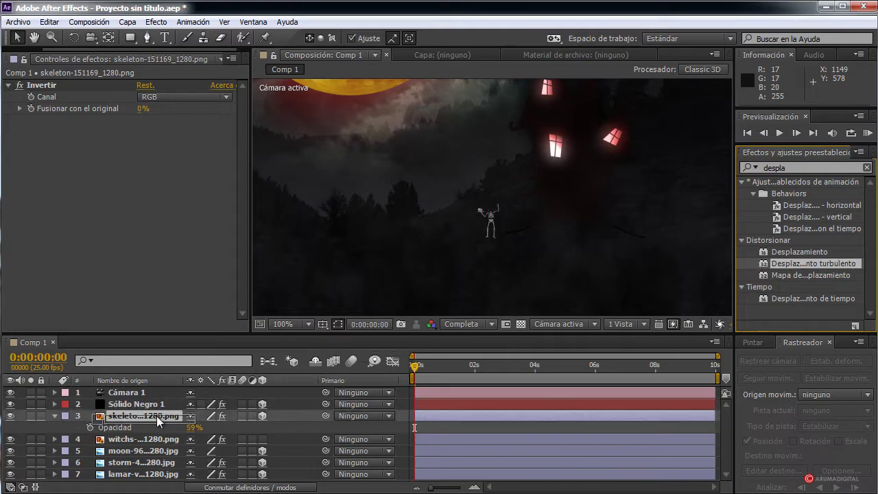
pyautogui.press('.')
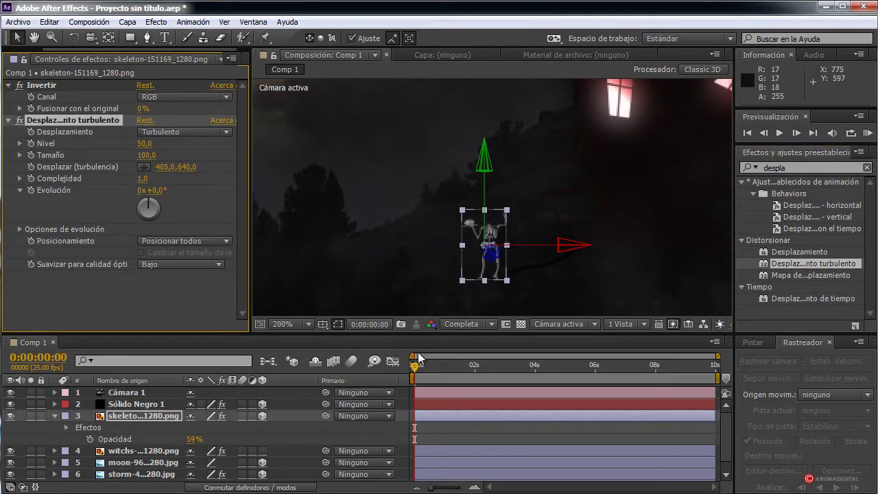
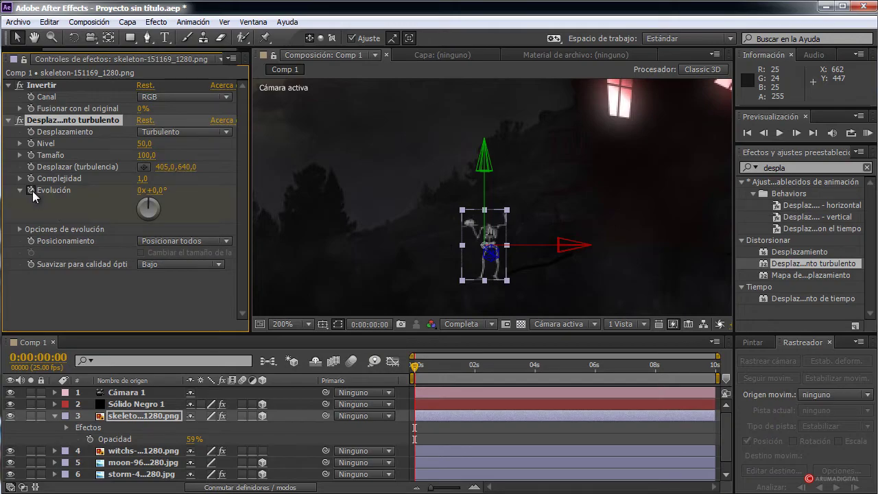
# At the last frame, turn the skeleton's Evolución to 2x+75,0° and scrub back.
pyautogui.moveTo(416, 368); pyautogui.dragTo(717, 371)
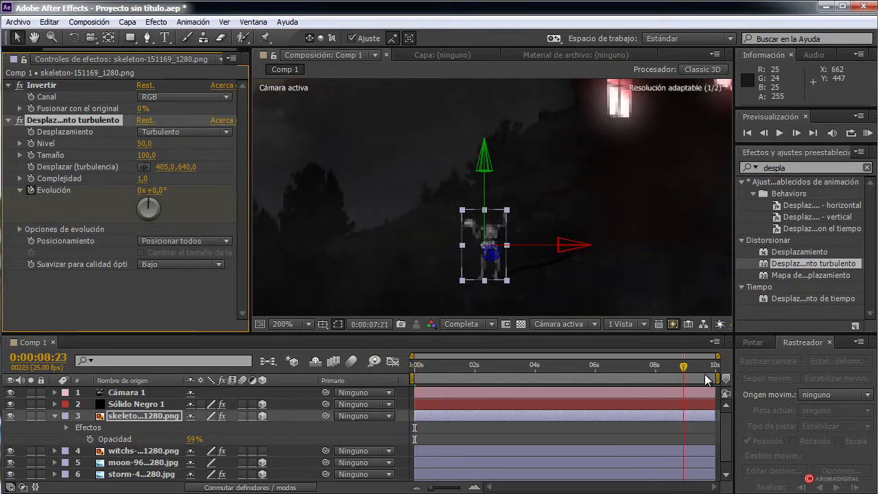
pyautogui.moveTo(161, 204)
pyautogui.mouseDown()
pyautogui.moveTo(139, 208)
pyautogui.moveTo(166, 211)
pyautogui.mouseUp()
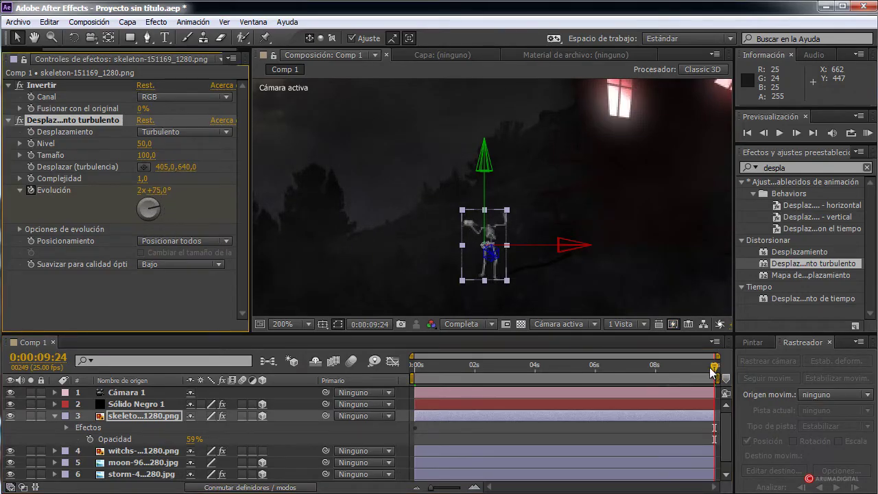
pyautogui.moveTo(714, 368)
pyautogui.mouseDown()
pyautogui.moveTo(422, 366)
pyautogui.moveTo(546, 367)
pyautogui.mouseUp()
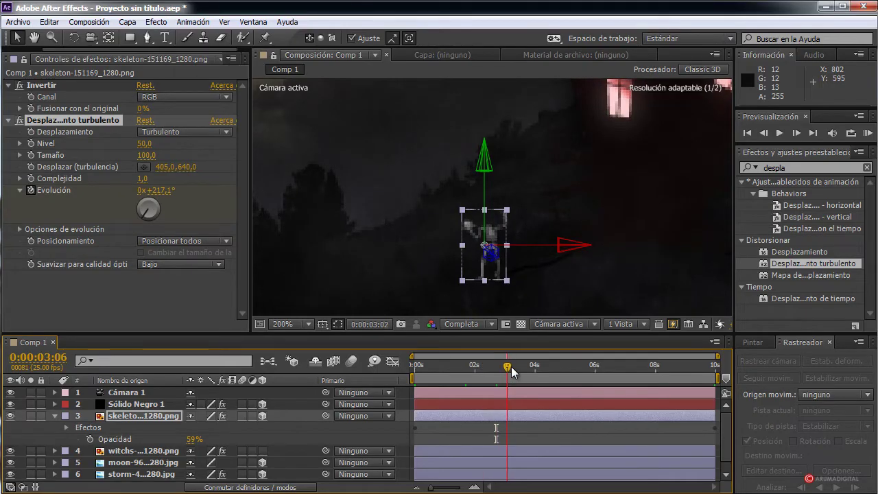
# Preview the wobbling skeleton around six seconds, then reselect the skeleton layer.
pyautogui.scroll(-1, 510, 265)
pyautogui.scroll(-1, 519, 265)
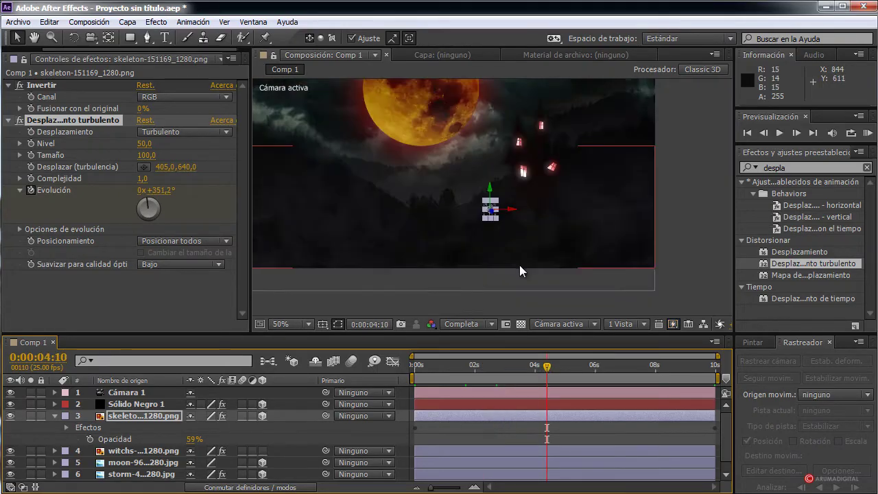
pyautogui.click(673, 252)
pyautogui.scroll(1, 675, 253)
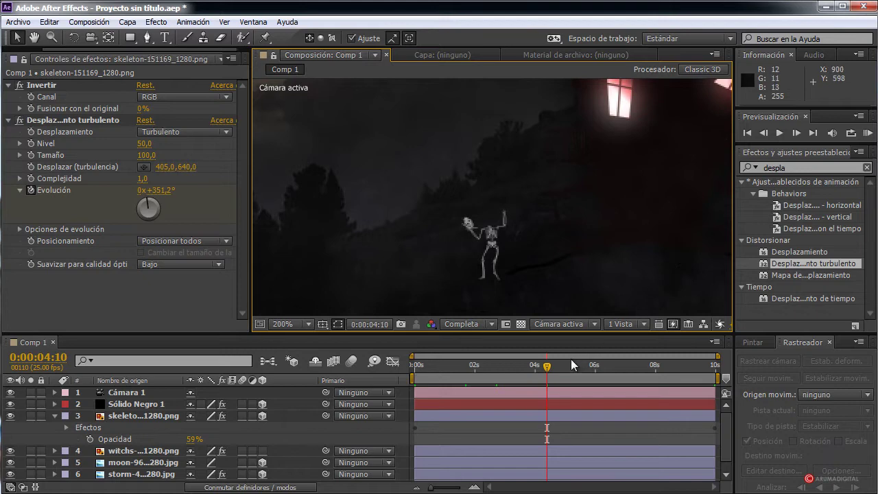
pyautogui.moveTo(553, 368); pyautogui.dragTo(564, 370)
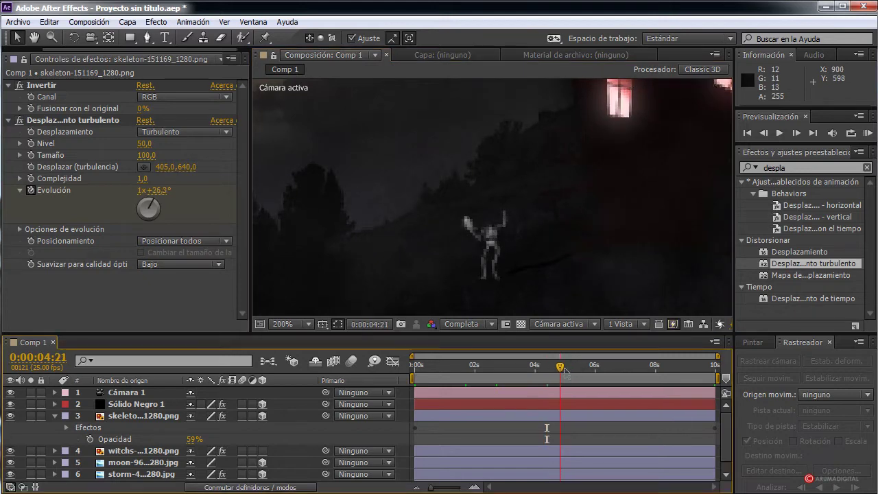
pyautogui.click(600, 367)
pyautogui.scroll(-1, 683, 269)
pyautogui.scroll(-1, 682, 269)
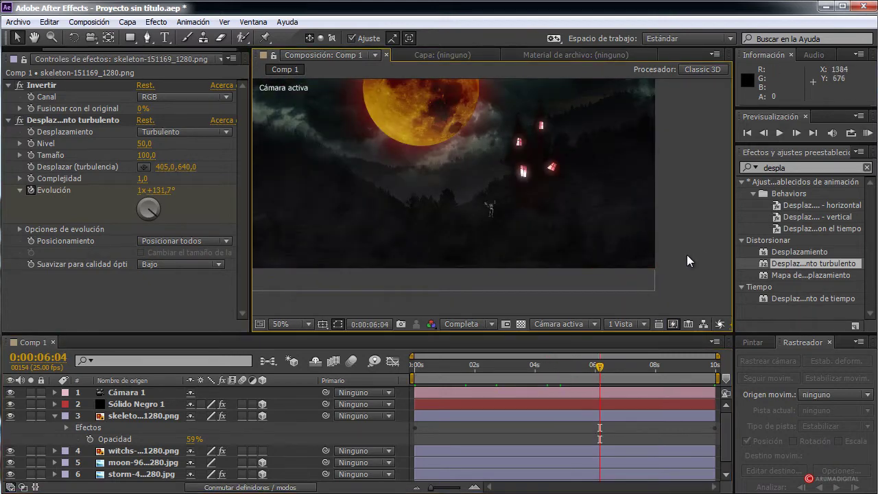
pyautogui.scroll(1, 688, 256)
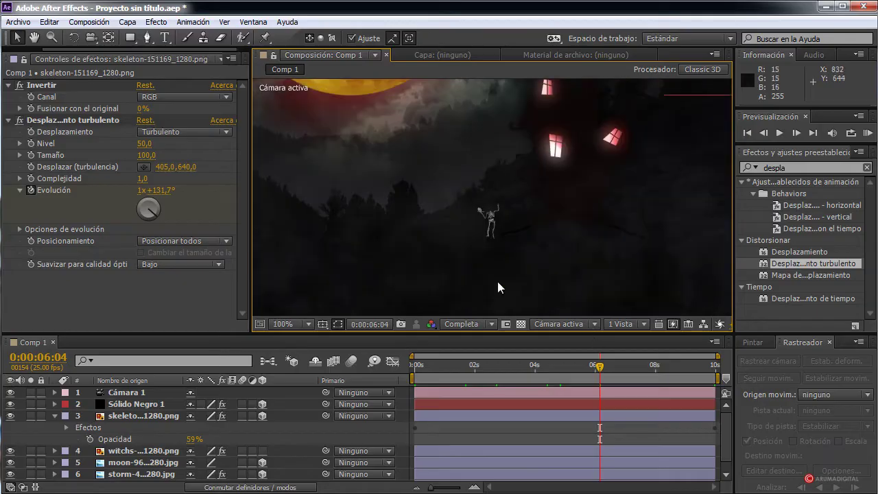
pyautogui.click(145, 420)
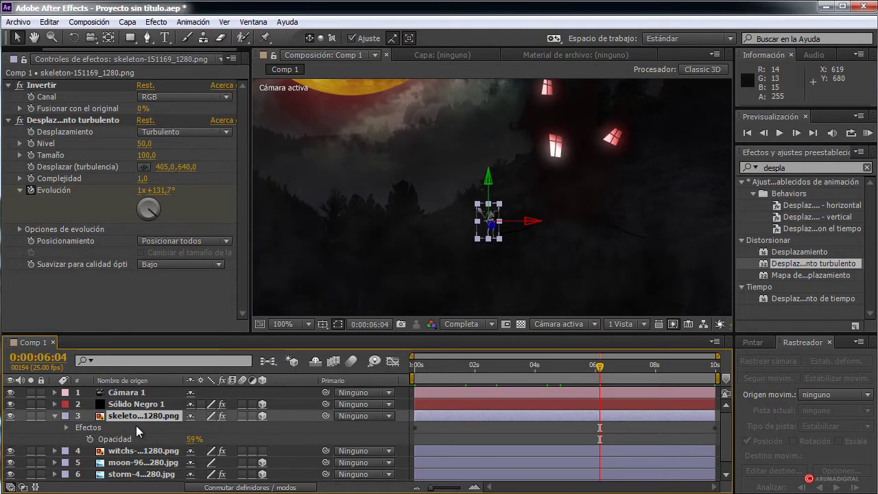
# Duplicate the skeleton layer and drag the copy to the right on the hill.
pyautogui.hotkey('ctrl', 'd')
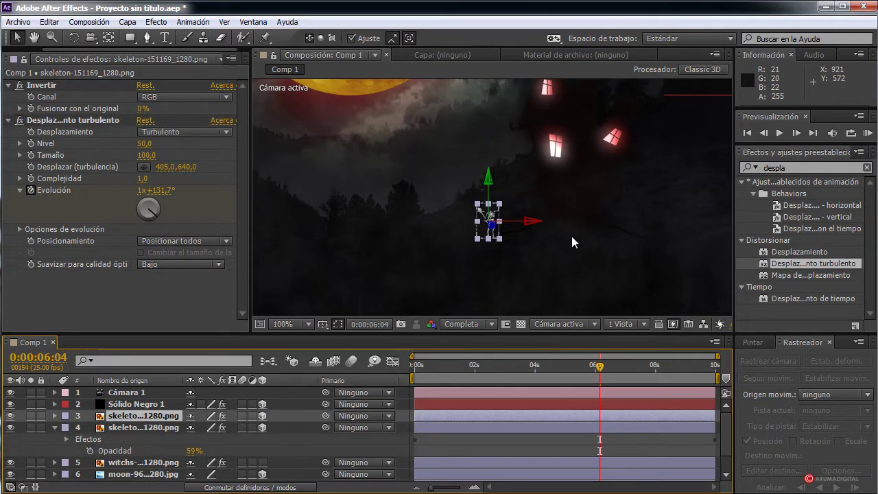
pyautogui.moveTo(571, 236)
pyautogui.mouseDown()
pyautogui.moveTo(455, 224)
pyautogui.moveTo(620, 227)
pyautogui.mouseUp()
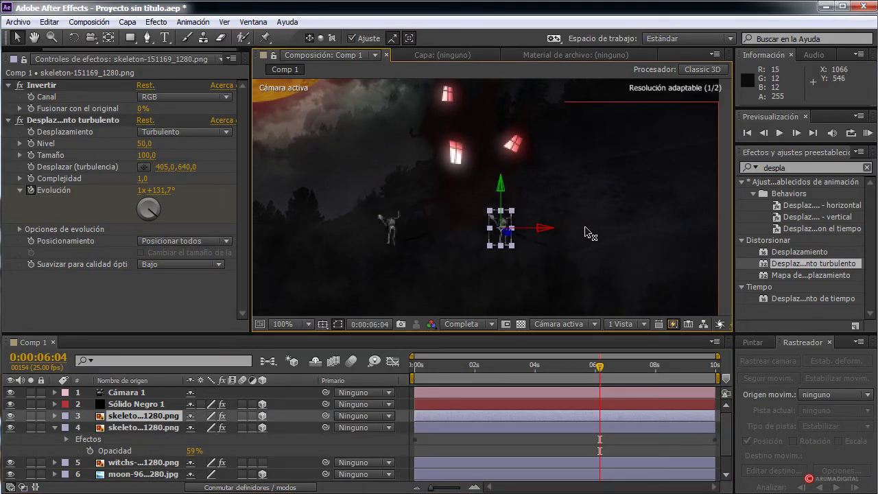
pyautogui.click(579, 172)
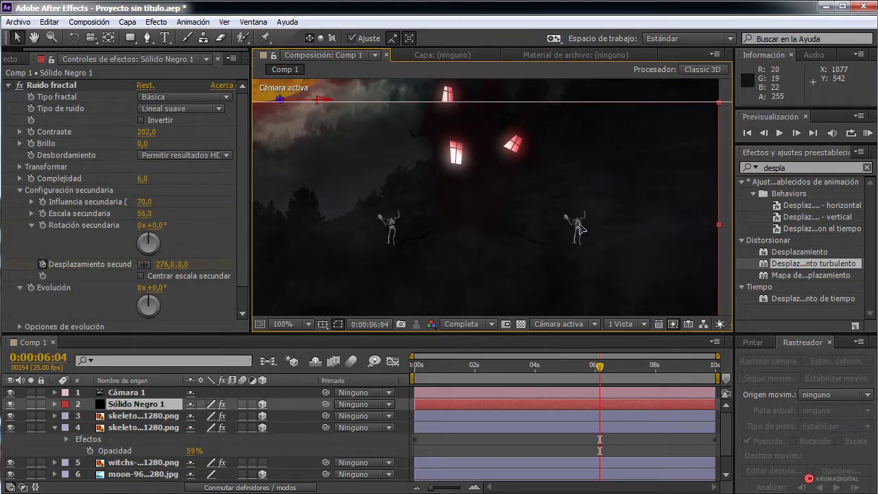
pyautogui.click(149, 414)
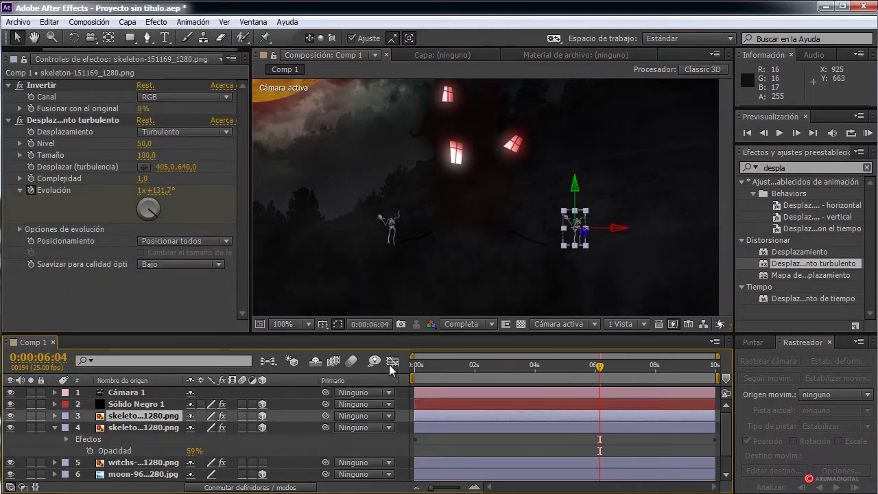
pyautogui.moveTo(573, 221); pyautogui.dragTo(578, 176)
pyautogui.click(578, 176)
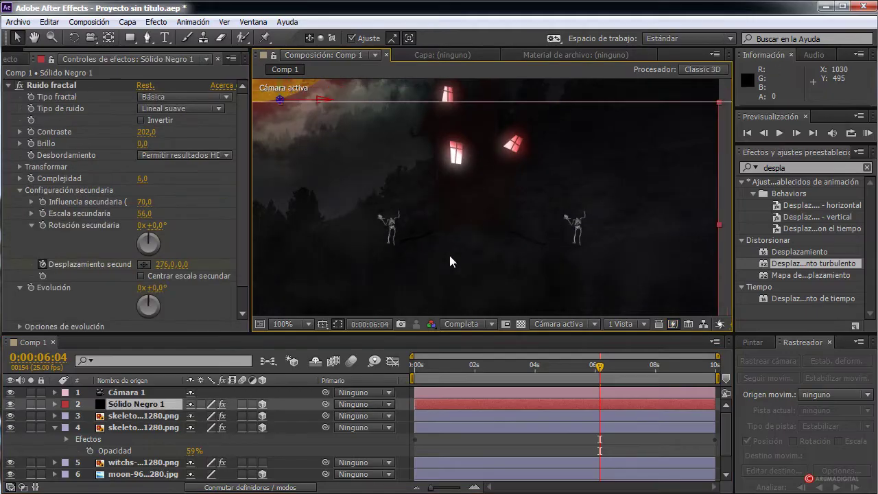
pyautogui.click(152, 414)
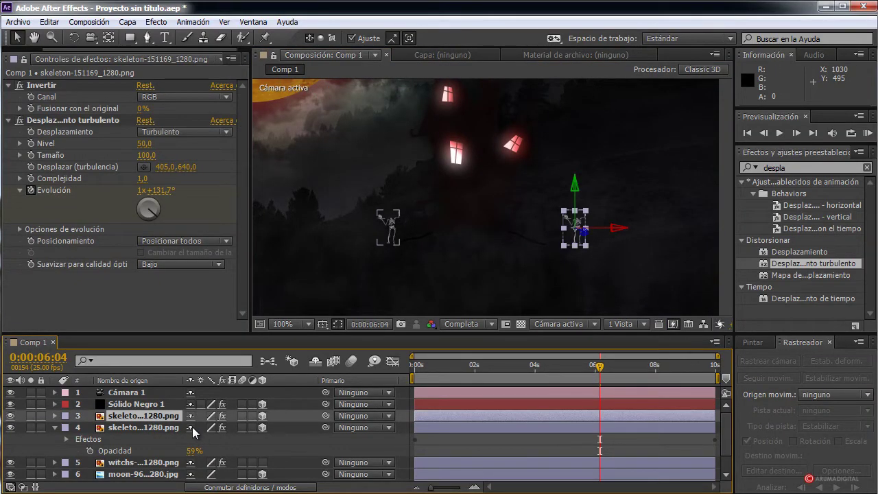
# Raise the copied skeleton's Position Y to about 502 so it stands slightly higher.
pyautogui.press('p')
pyautogui.click(113, 427)
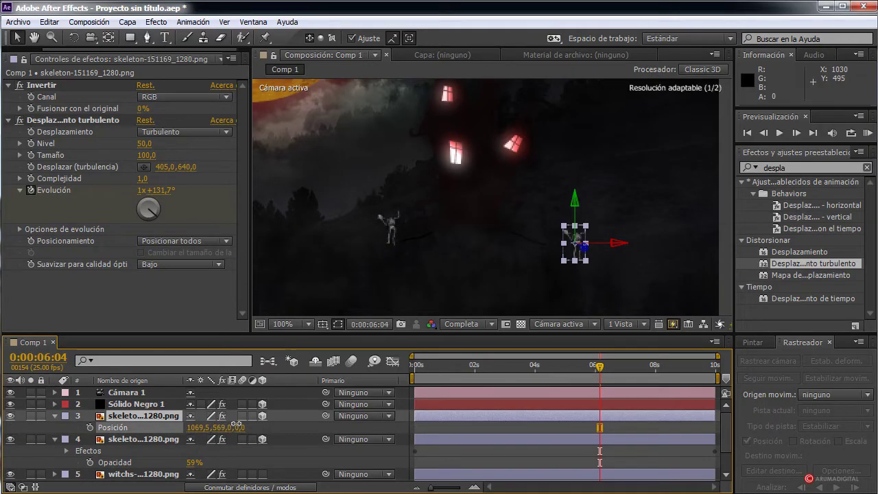
pyautogui.moveTo(575, 184); pyautogui.dragTo(575, 153)
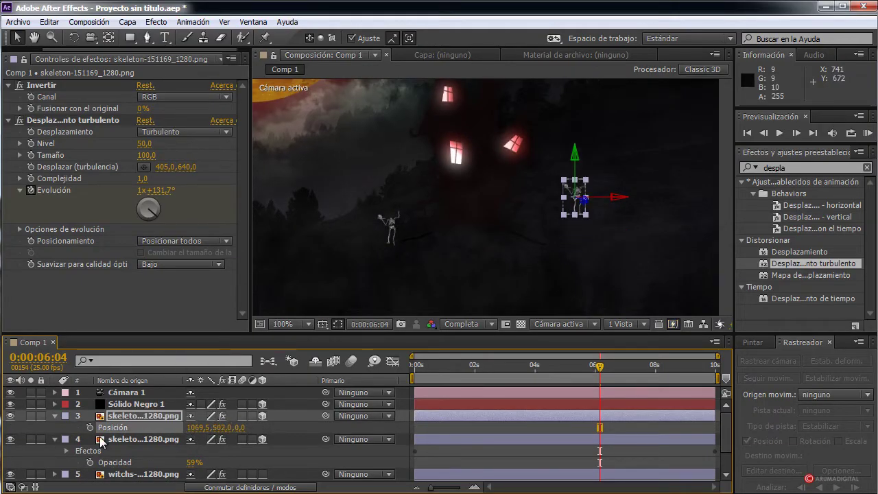
pyautogui.click(127, 417)
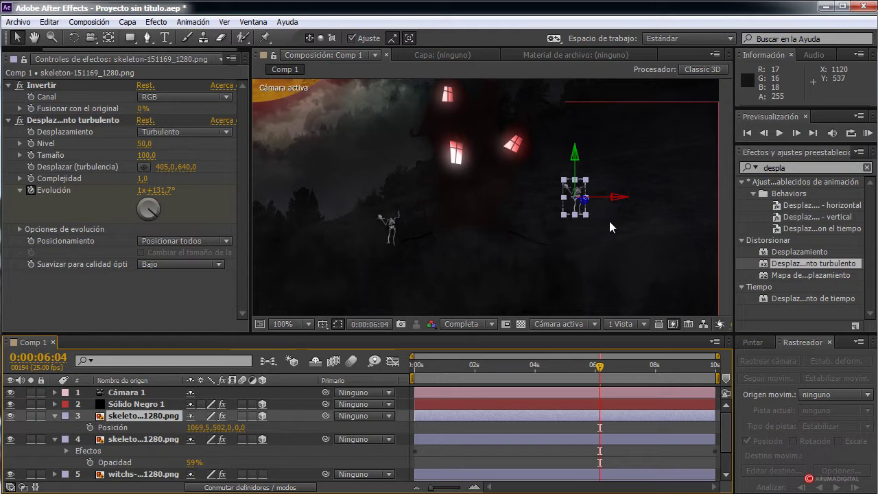
pyautogui.scroll(1, 609, 221)
pyautogui.scroll(1, 597, 206)
pyautogui.scroll(1, 578, 191)
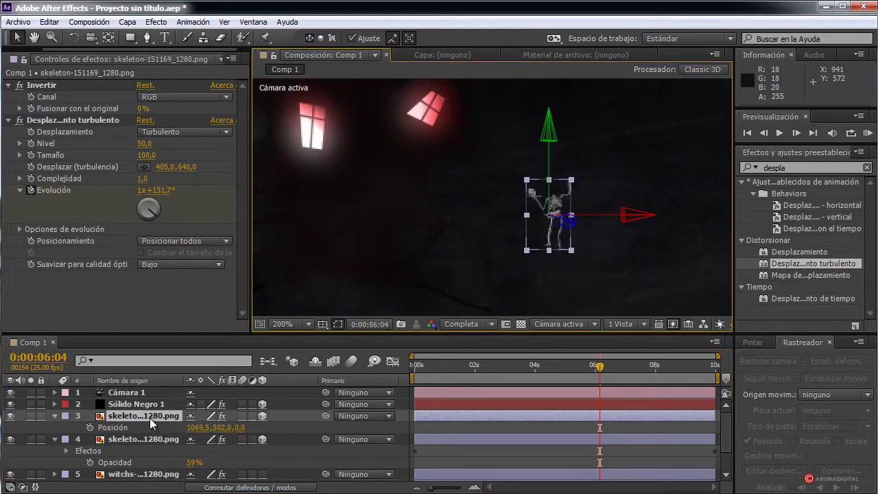
# Mirror the copy by setting its horizontal Escala to -4,0%, then scrub to preview.
pyautogui.press('s')
pyautogui.click(202, 428)
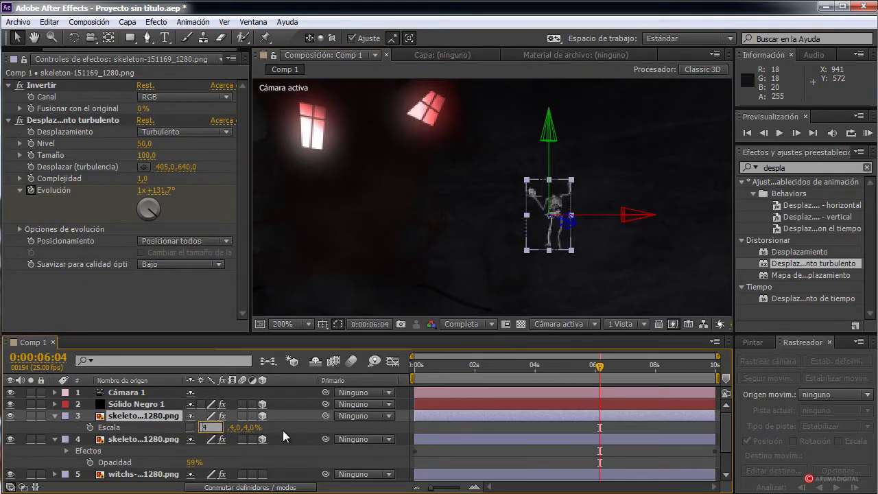
pyautogui.write('-4')
pyautogui.press('Return')
pyautogui.scroll(-1, 524, 235)
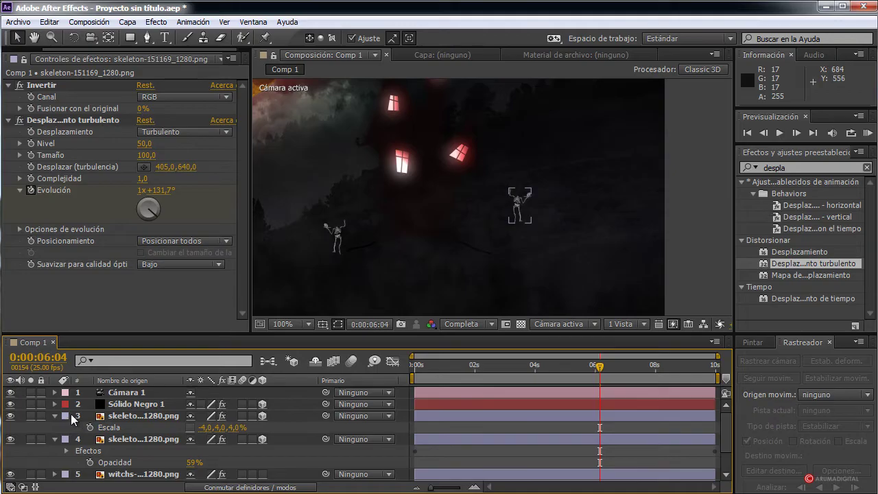
pyautogui.moveTo(600, 366); pyautogui.dragTo(581, 367)
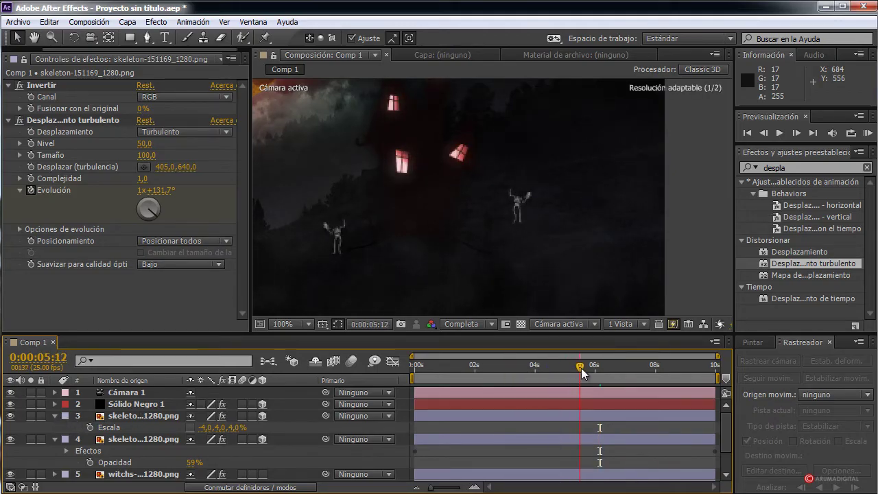
# Offset the copy's Evolución to 0x-43,0° at the start and 1x+239,0° at the end.
pyautogui.moveTo(581, 368); pyautogui.dragTo(386, 376)
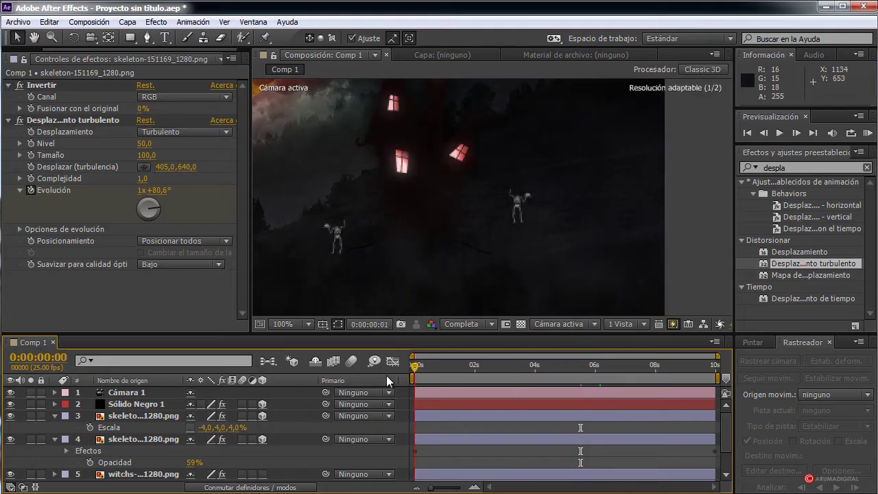
pyautogui.click(110, 416)
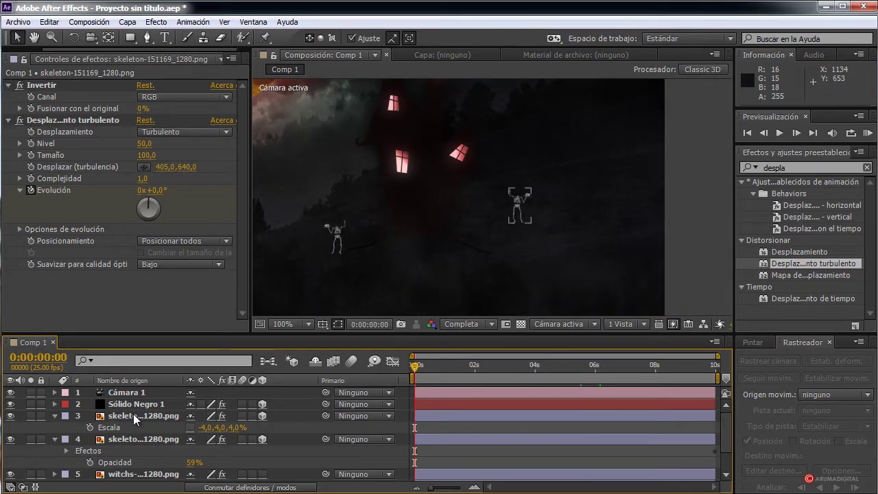
pyautogui.click(134, 416)
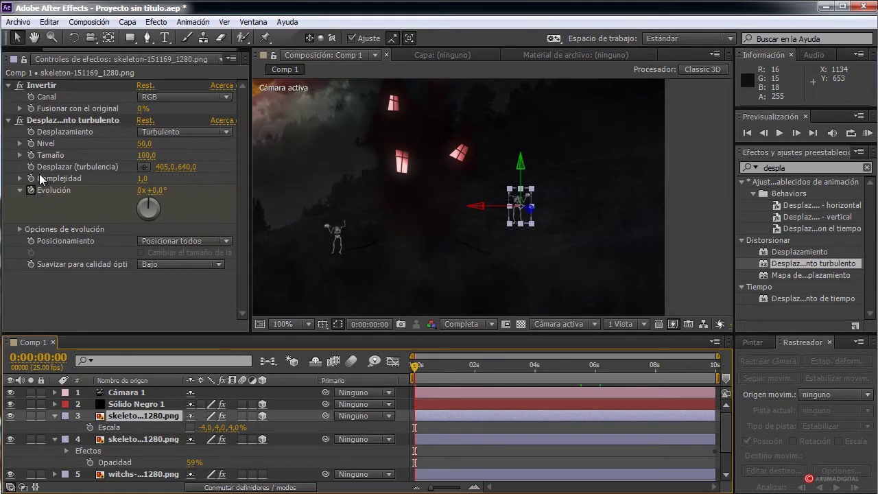
pyautogui.moveTo(149, 208); pyautogui.dragTo(141, 207)
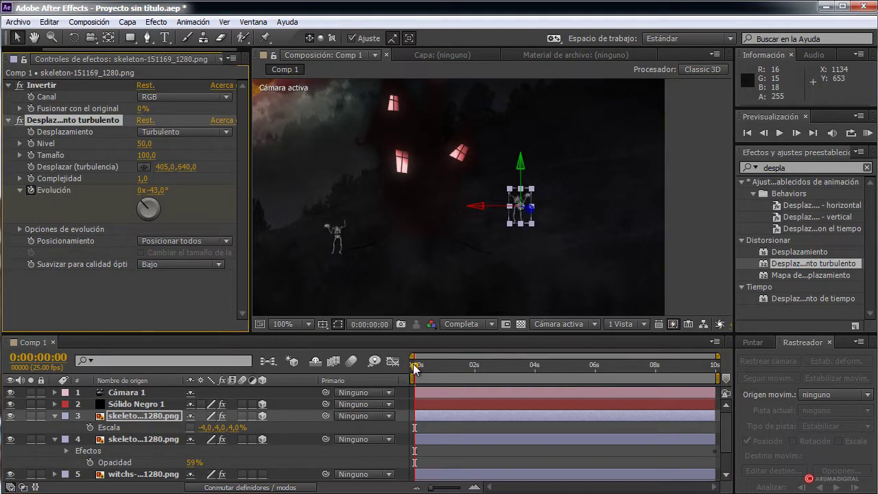
pyautogui.moveTo(414, 368); pyautogui.dragTo(720, 370)
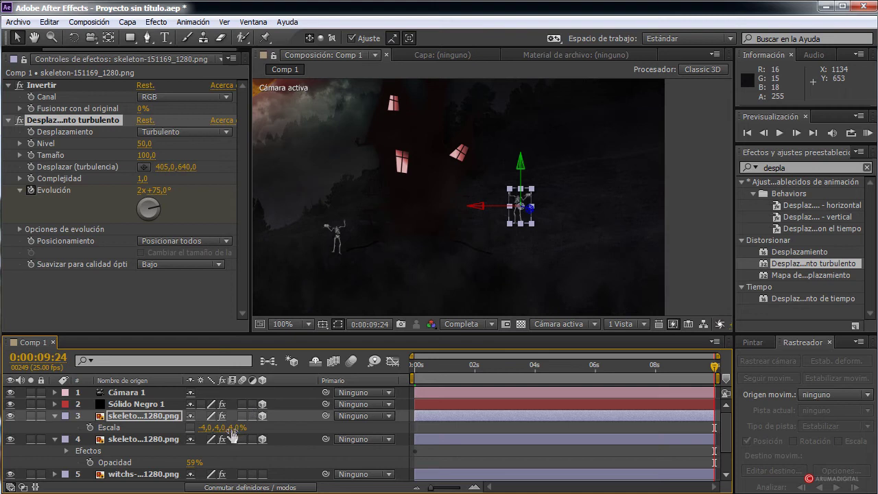
pyautogui.moveTo(156, 210); pyautogui.dragTo(136, 218)
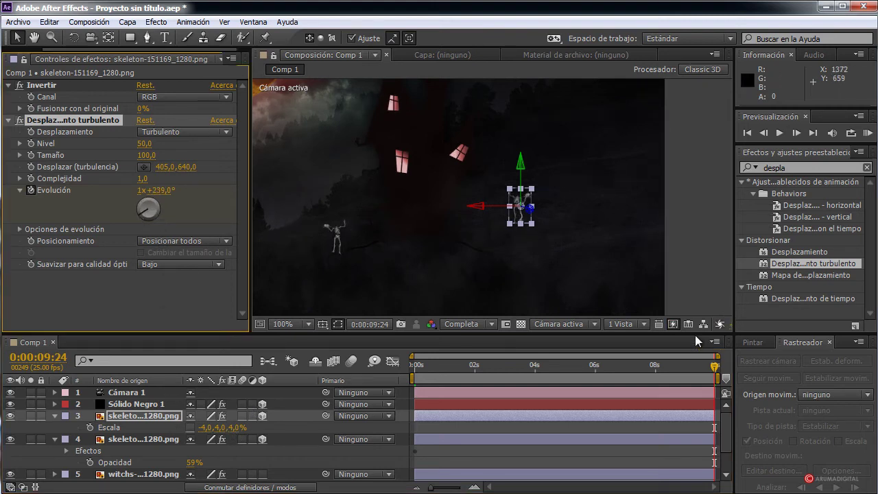
pyautogui.moveTo(714, 365)
pyautogui.mouseDown()
pyautogui.moveTo(575, 366)
pyautogui.moveTo(674, 369)
pyautogui.mouseUp()
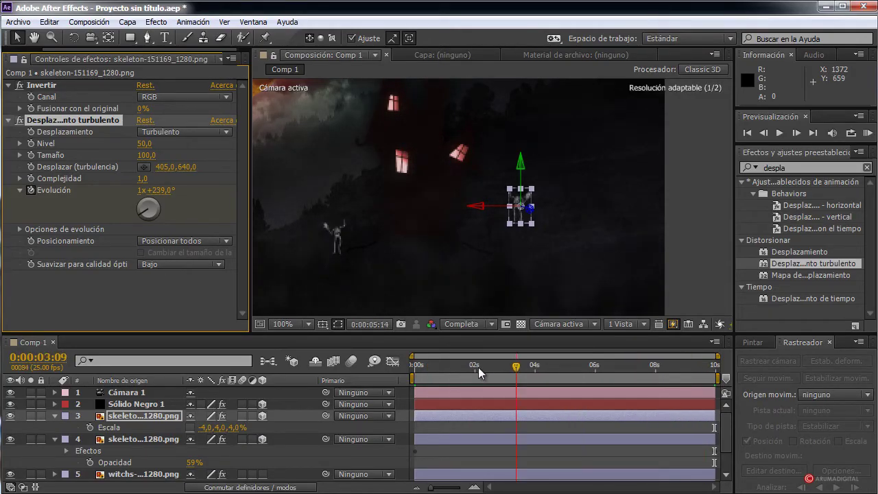
pyautogui.moveTo(674, 369); pyautogui.dragTo(443, 366)
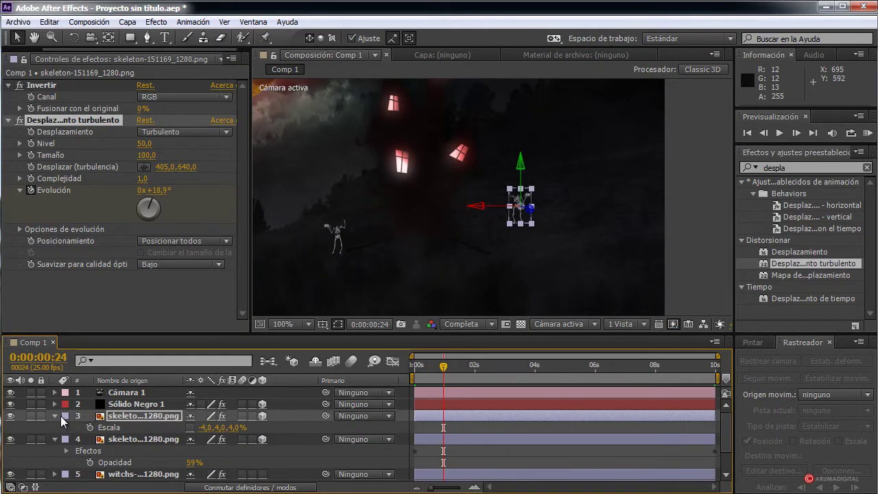
# Duplicate the skeleton and place the third copy at 948,5, 549,0, -2,0, centre-stage.
pyautogui.click(55, 416)
pyautogui.click(140, 415)
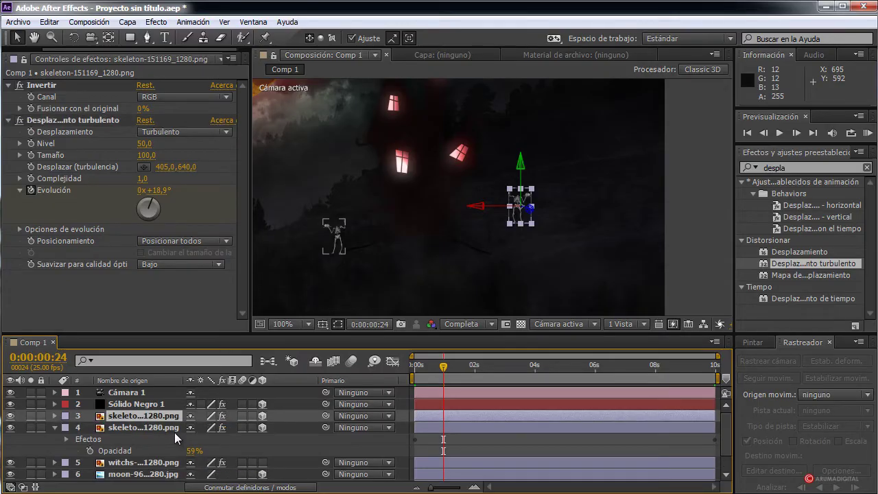
pyautogui.hotkey('ctrl', 'd')
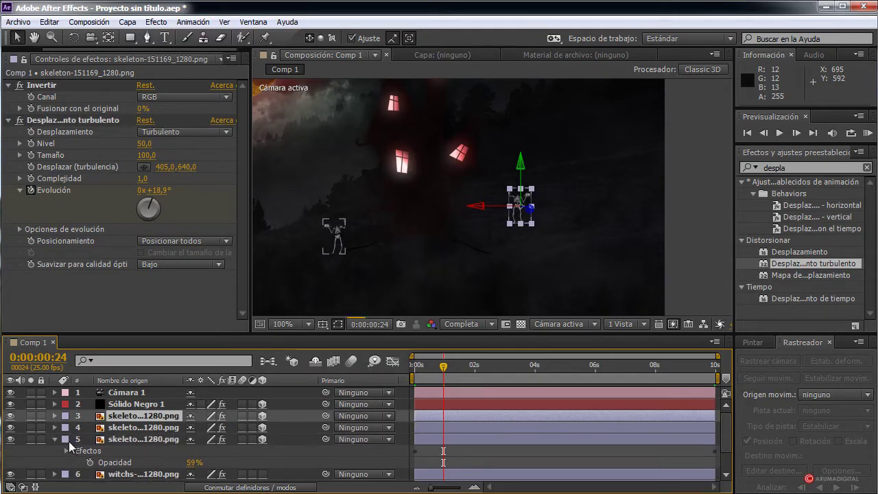
pyautogui.click(55, 440)
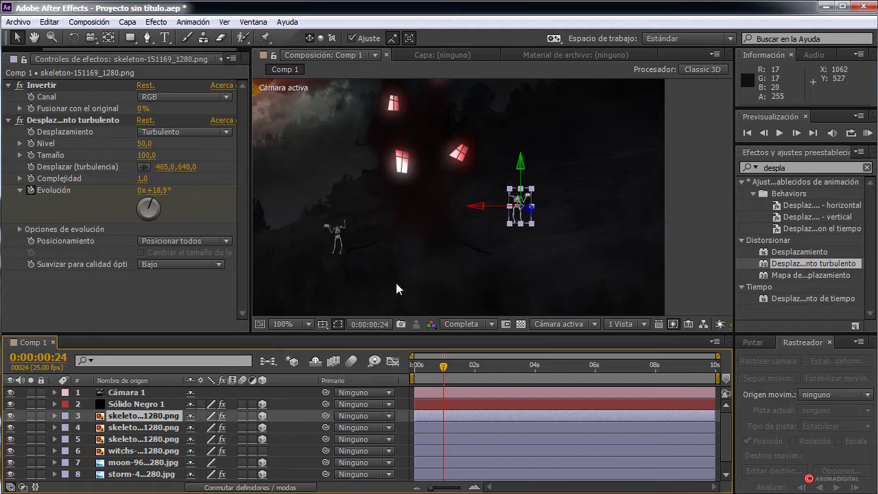
pyautogui.press('p')
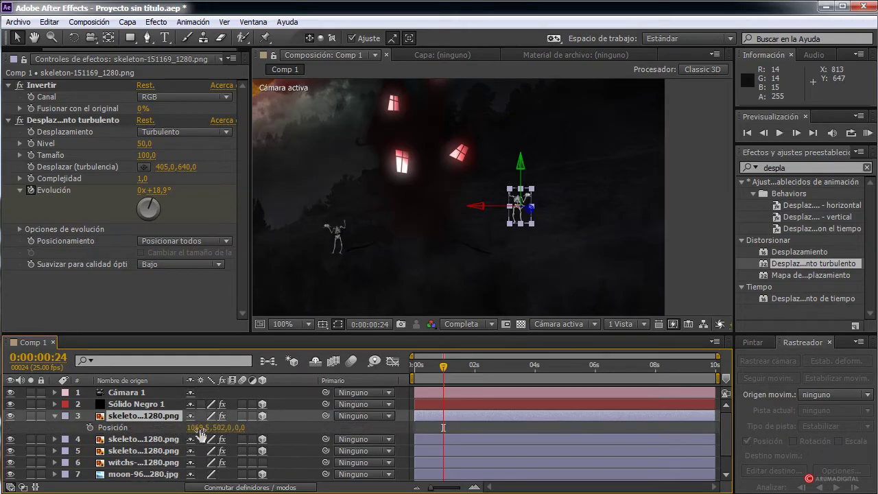
pyautogui.moveTo(193, 428); pyautogui.dragTo(110, 427)
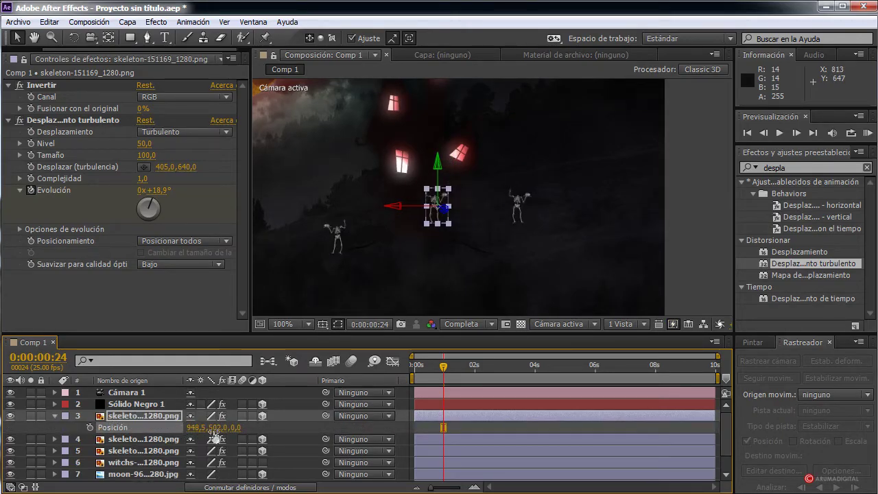
pyautogui.moveTo(219, 427); pyautogui.dragTo(250, 428)
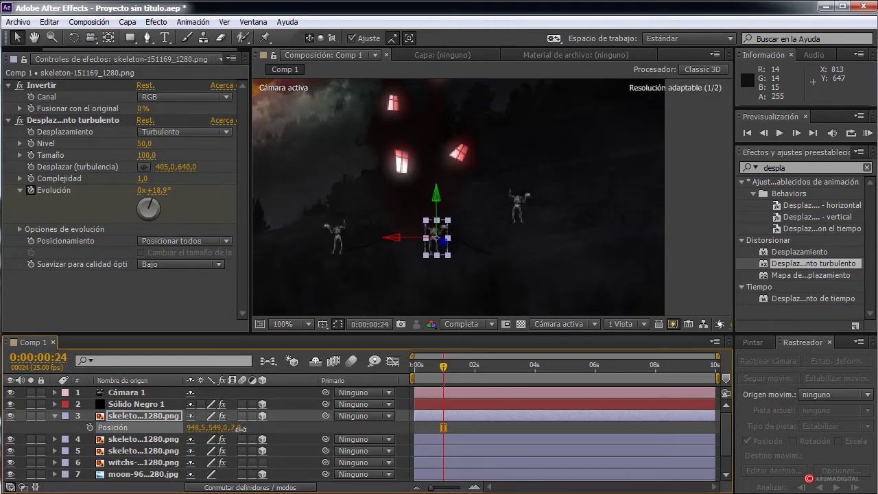
pyautogui.moveTo(233, 427)
pyautogui.mouseDown()
pyautogui.moveTo(219, 427)
pyautogui.moveTo(227, 428)
pyautogui.mouseUp()
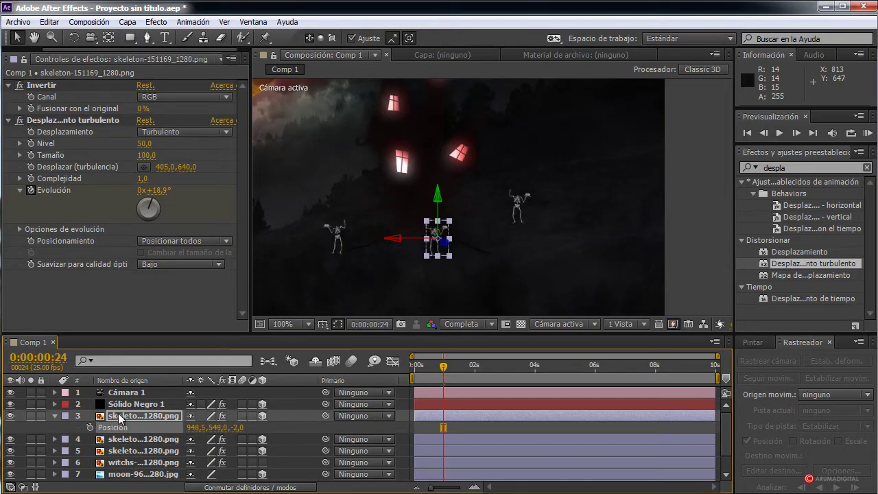
pyautogui.click(126, 417)
# At frame 0 set the skeleton's Evolución to 1x+1,0° and scrub to preview.
pyautogui.click(55, 416)
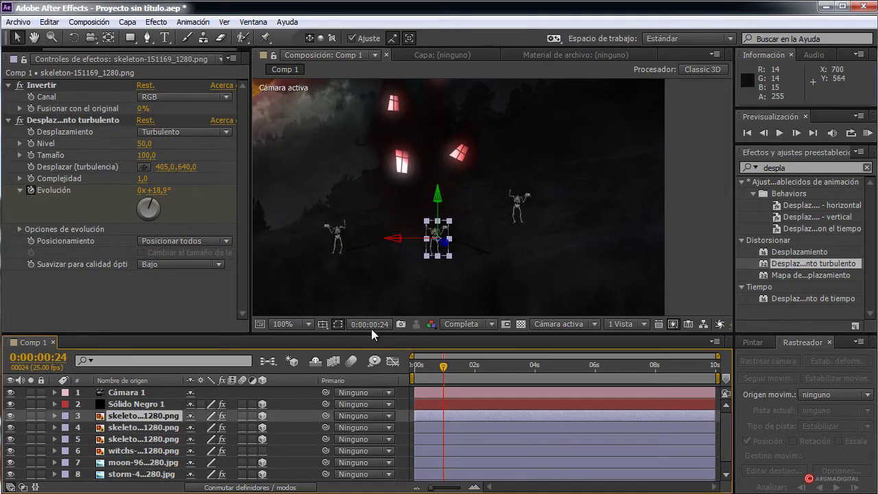
pyautogui.press('Home')
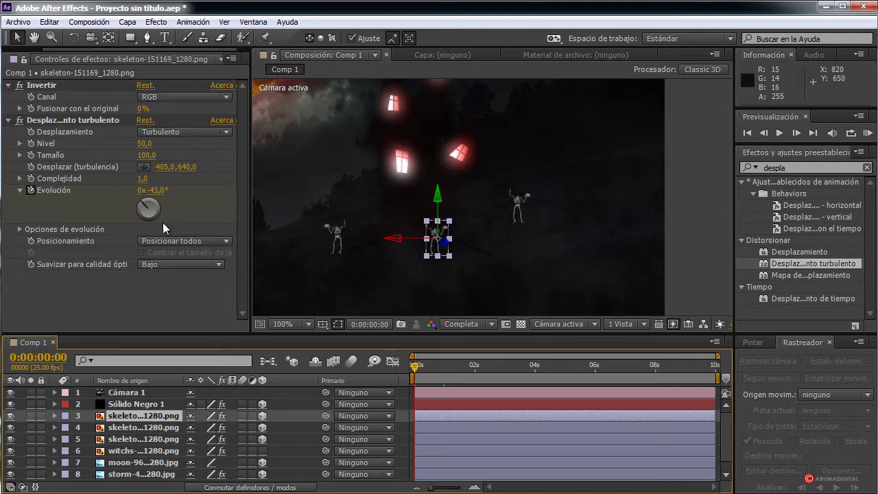
pyautogui.moveTo(144, 209); pyautogui.dragTo(155, 197)
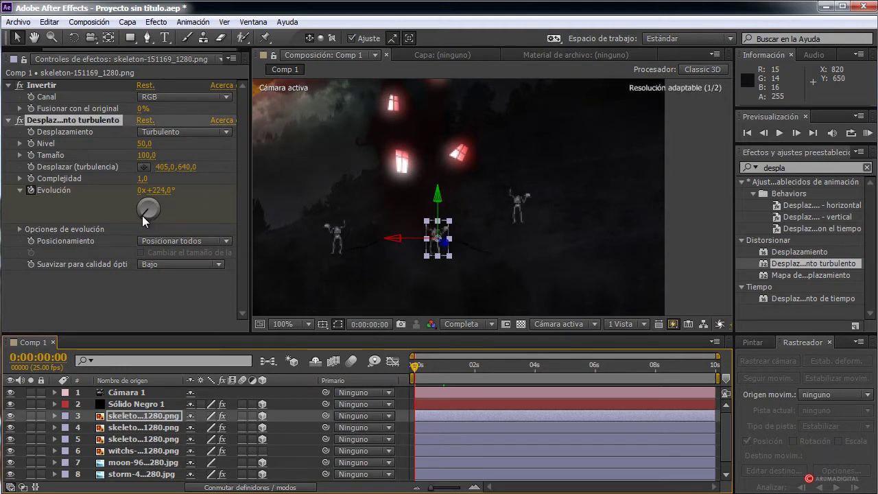
pyautogui.moveTo(137, 211); pyautogui.dragTo(153, 198)
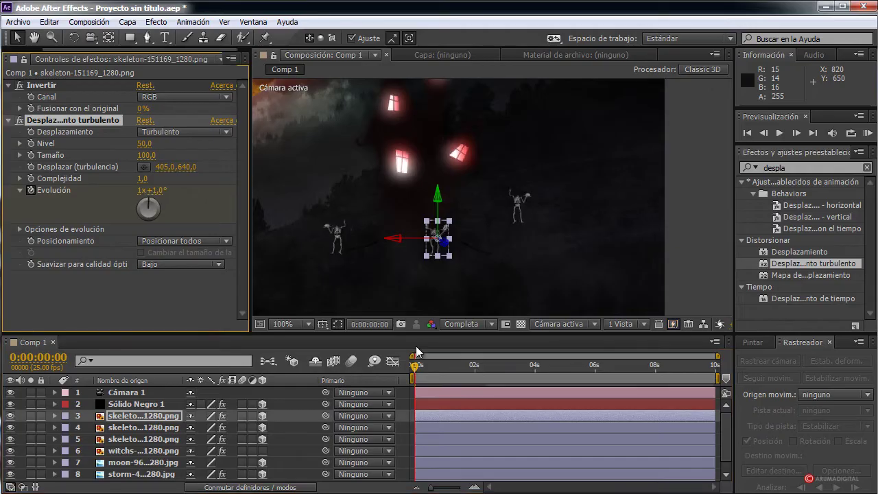
pyautogui.moveTo(418, 370); pyautogui.dragTo(752, 375)
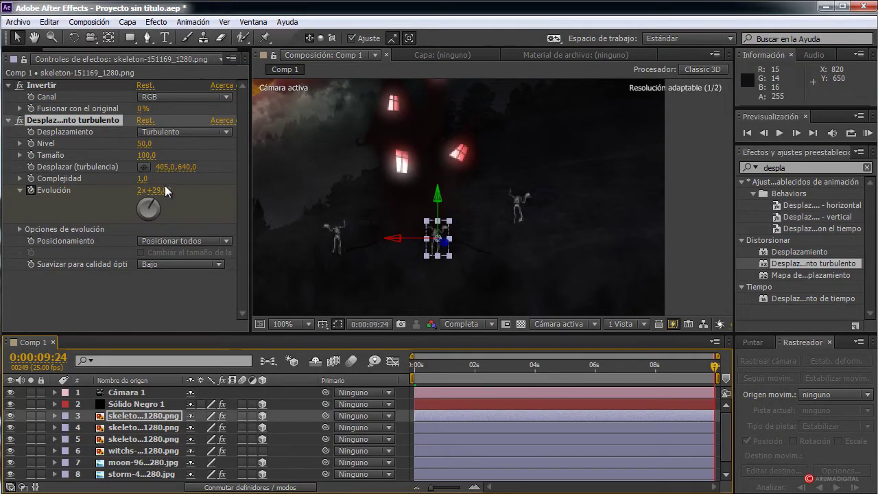
pyautogui.moveTo(678, 364); pyautogui.dragTo(480, 367)
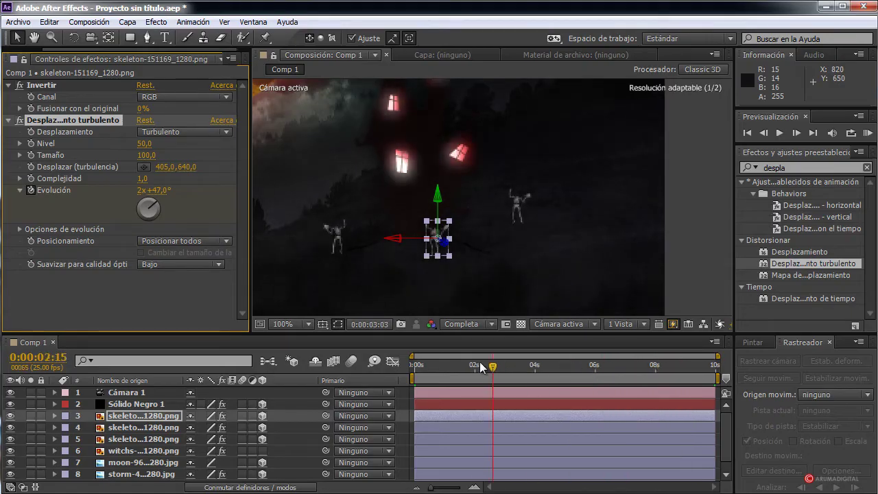
pyautogui.moveTo(480, 367); pyautogui.dragTo(521, 365)
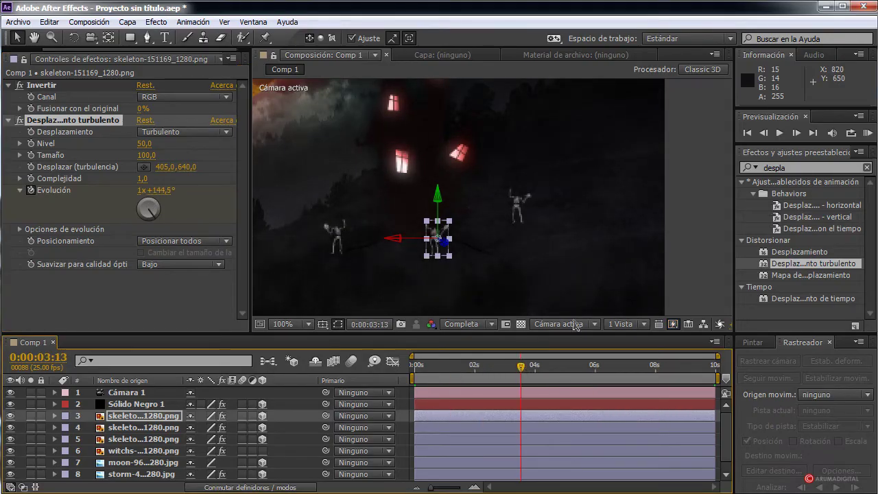
# Zoom the viewer to 50%, open the Project panel and pick the witch PNG.
pyautogui.click(687, 226)
pyautogui.scroll(-2, 687, 226)
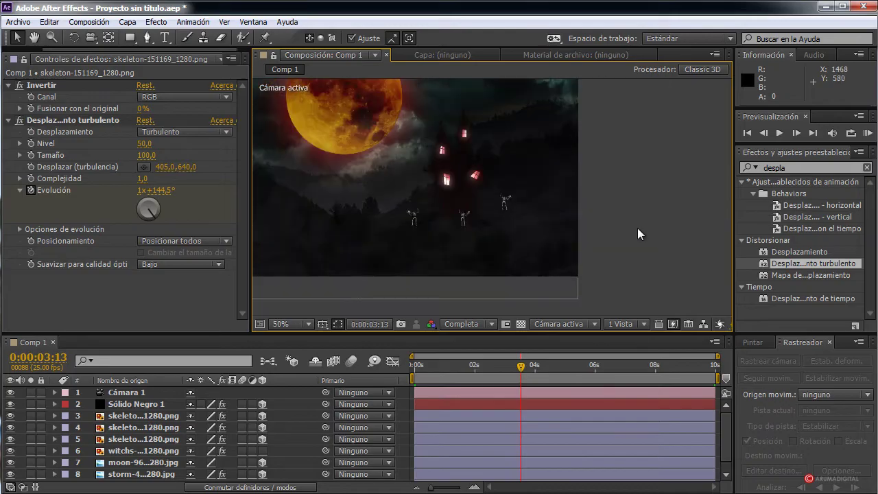
pyautogui.moveTo(637, 228); pyautogui.dragTo(706, 246)
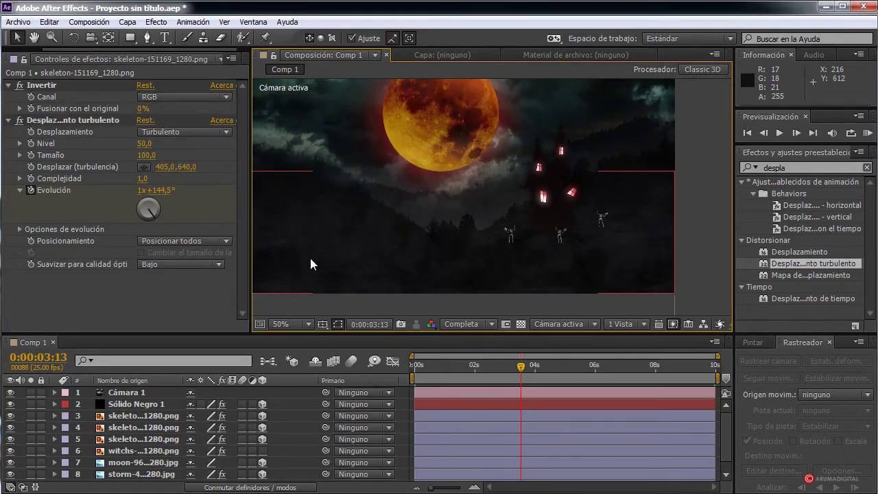
pyautogui.click(24, 55)
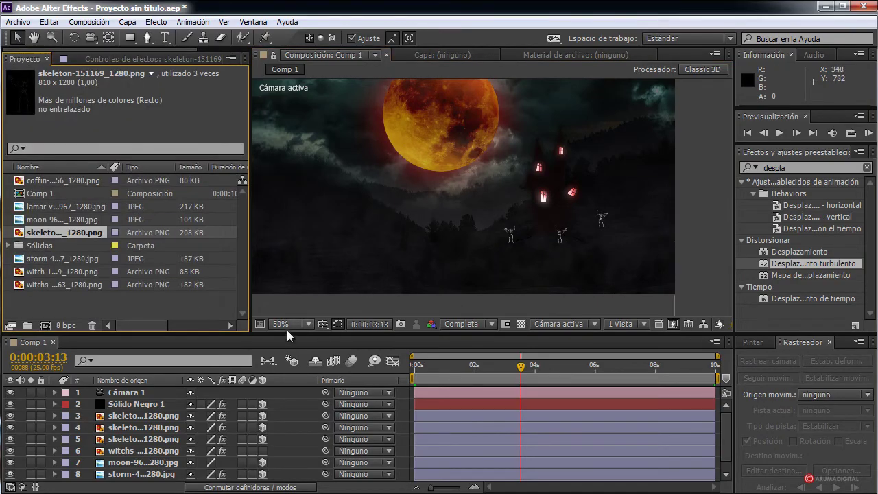
pyautogui.click(707, 215)
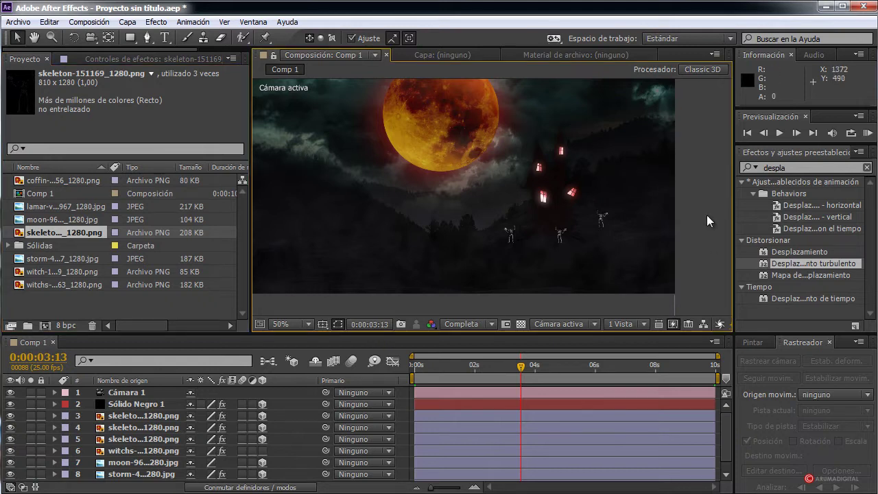
pyautogui.click(331, 311)
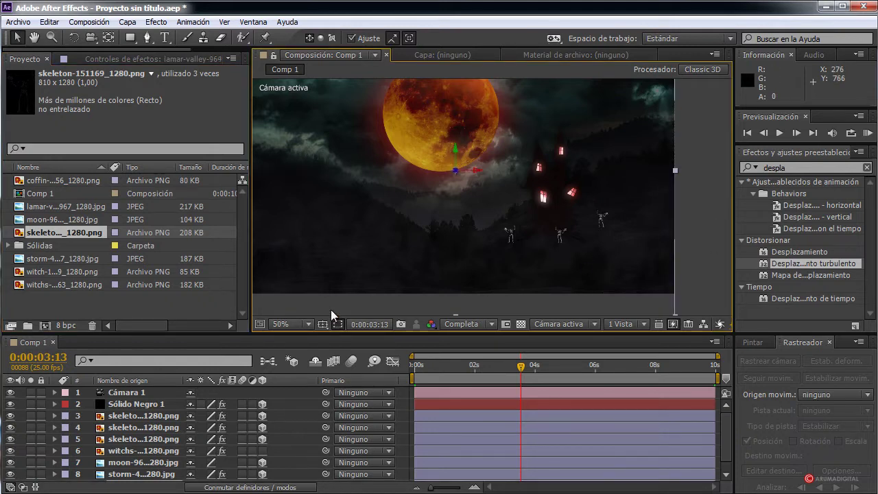
pyautogui.click(63, 271)
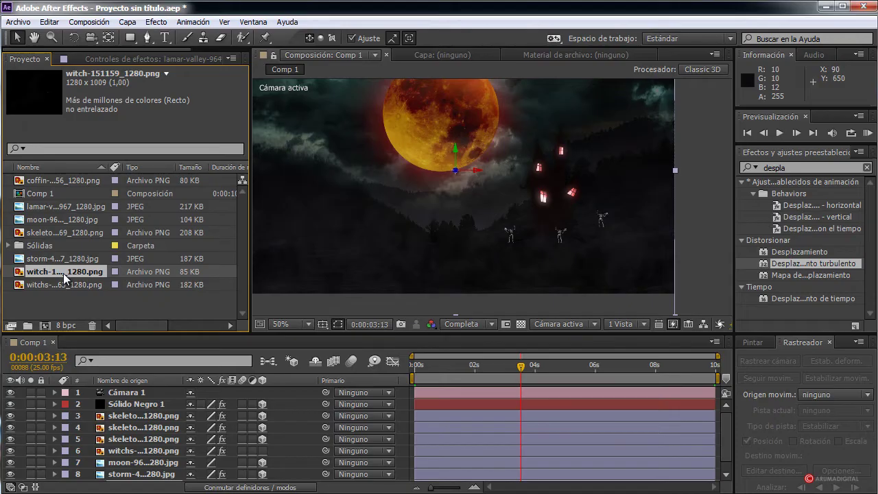
# Add the witch PNG below the camera and black solid, and apply Niveles with Blanco de salida 46.
pyautogui.moveTo(63, 271); pyautogui.dragTo(49, 193)
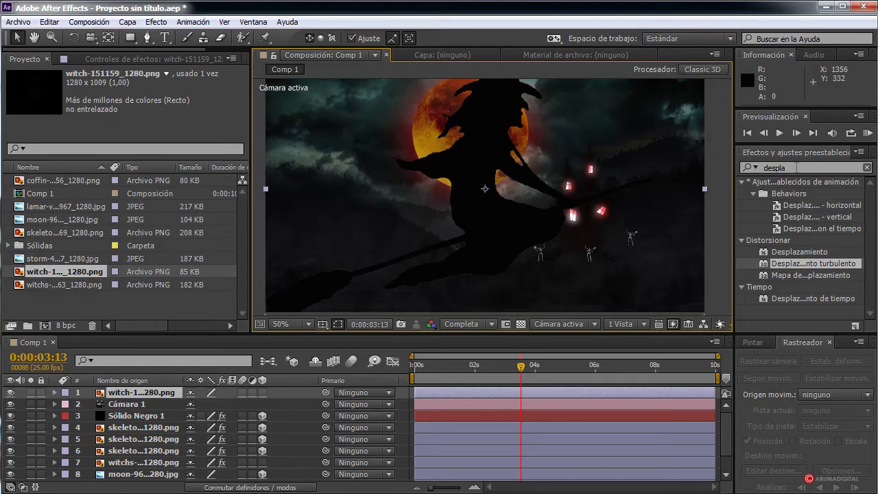
pyautogui.moveTo(138, 393); pyautogui.dragTo(137, 421)
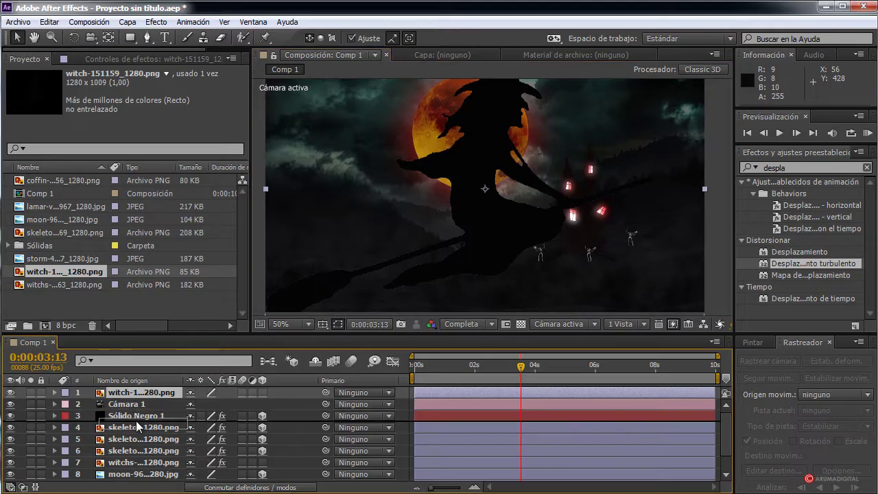
pyautogui.doubleClick(792, 167)
pyautogui.write('nivele')
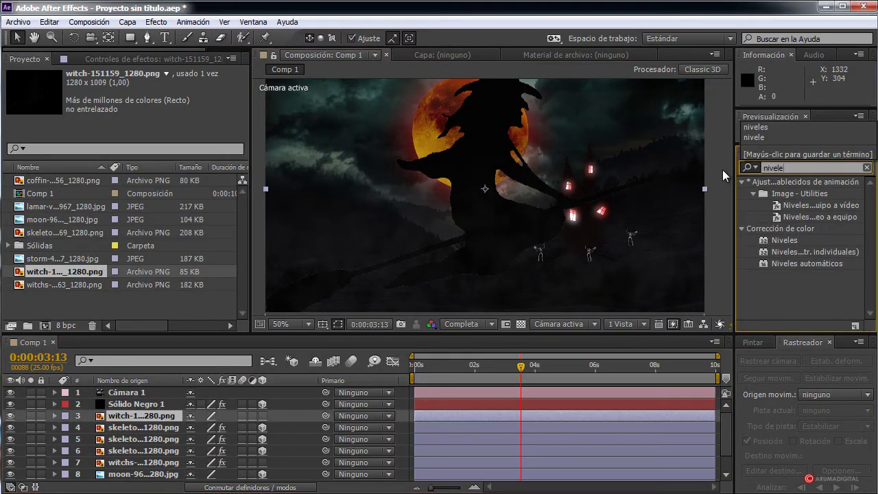
pyautogui.write('s')
pyautogui.moveTo(791, 237); pyautogui.dragTo(132, 414)
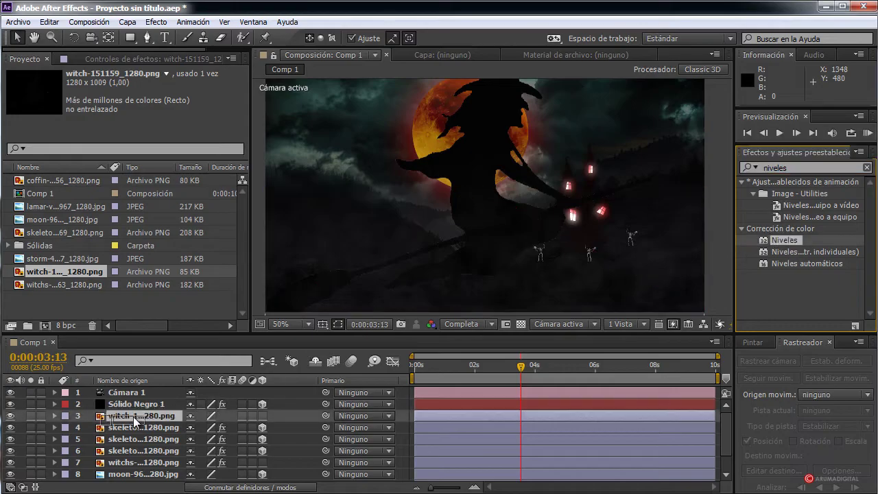
pyautogui.moveTo(216, 180); pyautogui.dragTo(74, 183)
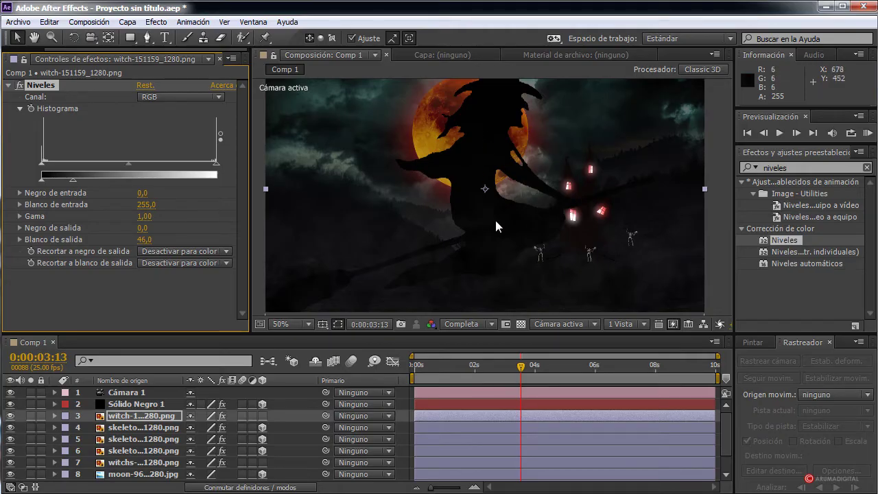
# Scale the witch to 19%, make it 3D, park it off the left edge, and move to ~6 s.
pyautogui.click(126, 422)
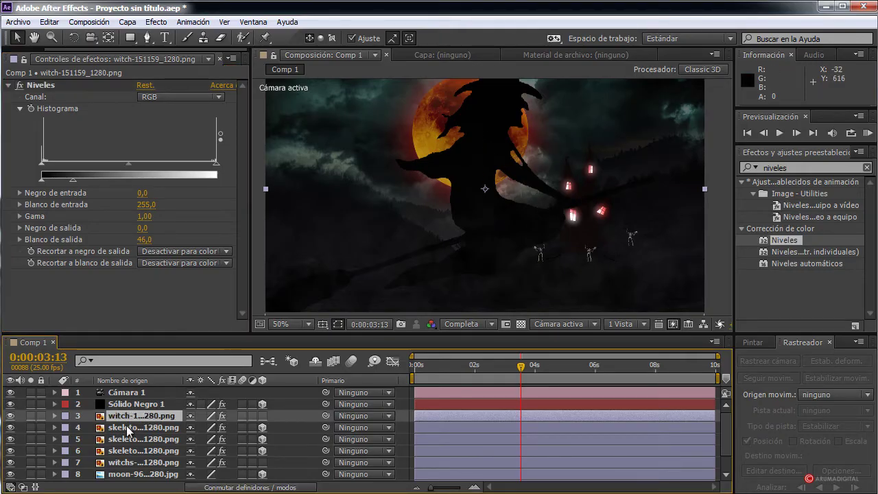
pyautogui.press('s')
pyautogui.moveTo(204, 429); pyautogui.dragTo(271, 436)
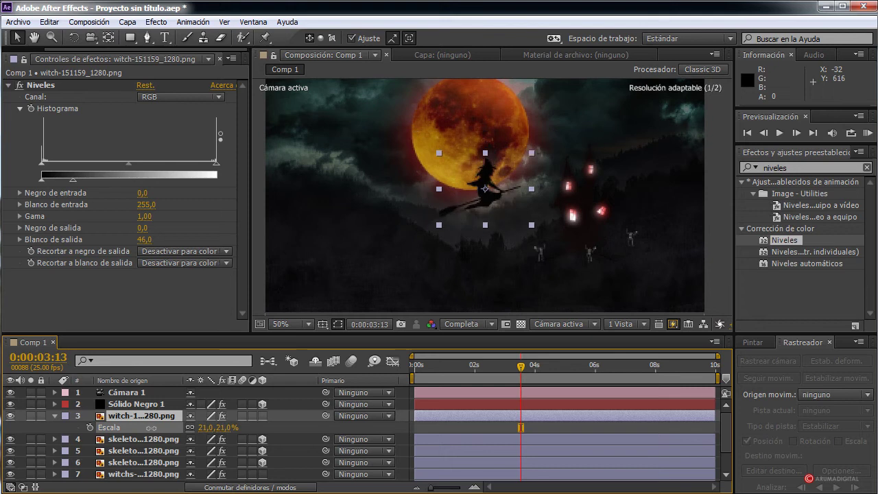
pyautogui.scroll(-2, 278, 449)
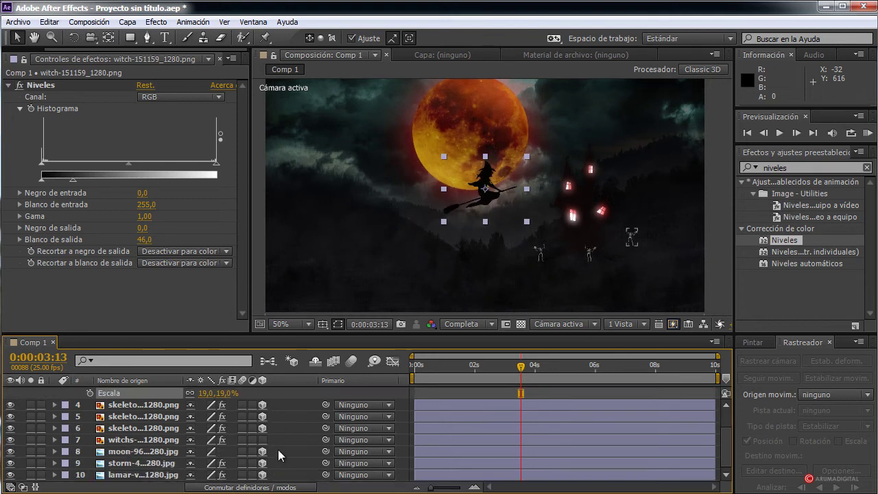
pyautogui.scroll(3, 282, 438)
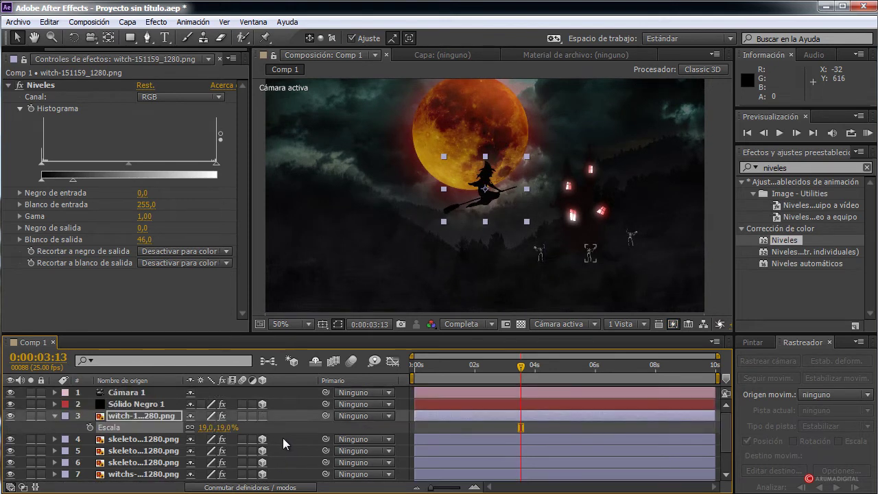
pyautogui.click(262, 415)
pyautogui.moveTo(482, 206)
pyautogui.mouseDown()
pyautogui.moveTo(340, 171)
pyautogui.moveTo(446, 173)
pyautogui.moveTo(286, 170)
pyautogui.moveTo(294, 166)
pyautogui.mouseUp()
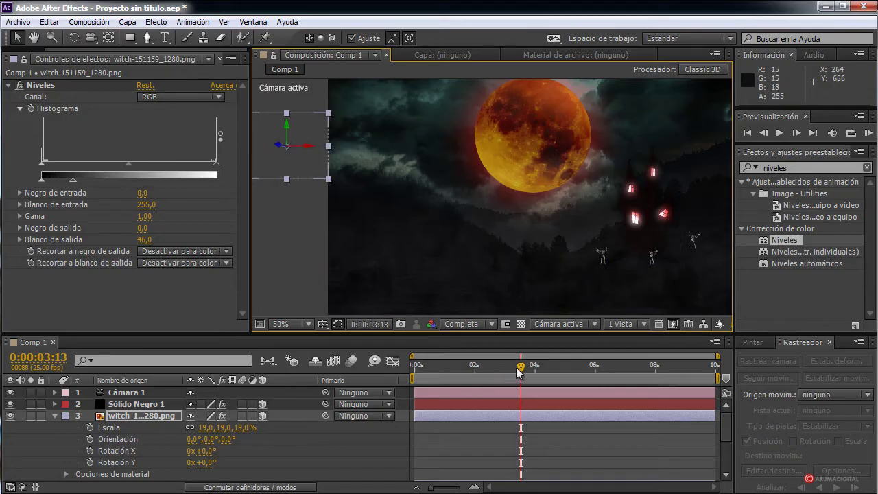
pyautogui.moveTo(546, 367); pyautogui.dragTo(592, 372)
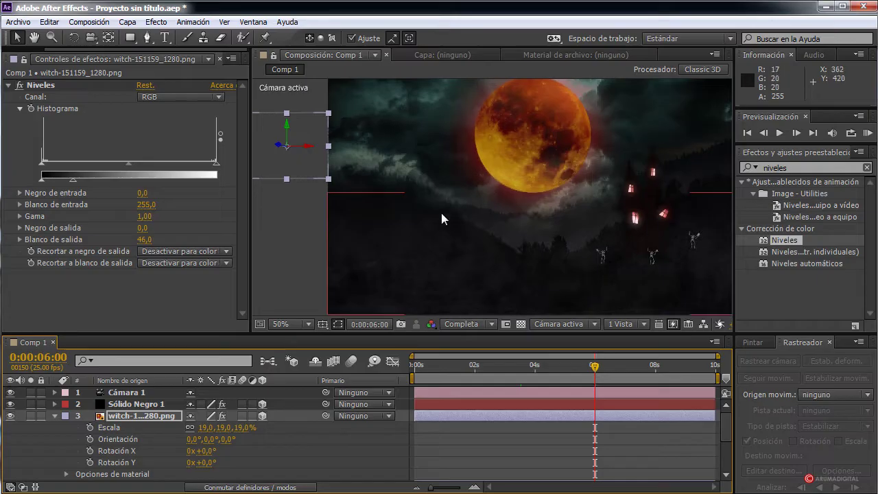
# Keyframe the witch's Position from 6 s to the end, with X reaching 1544 past the moon.
pyautogui.click(144, 418)
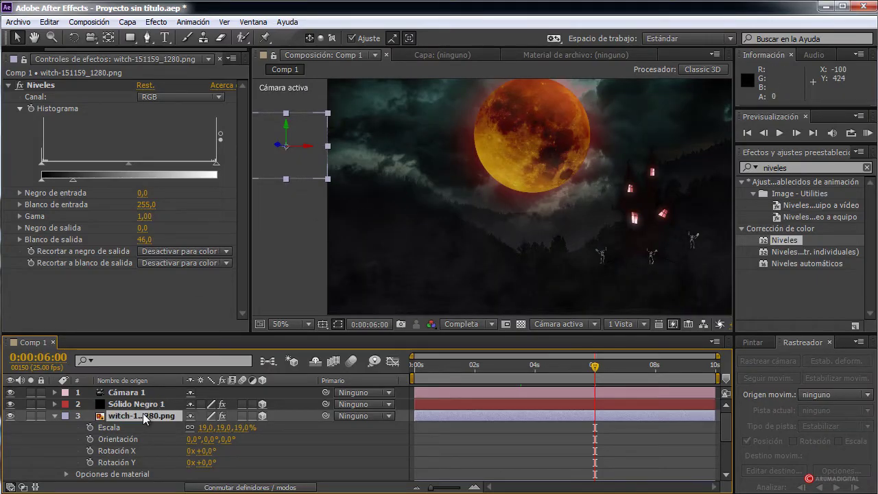
pyautogui.press('p')
pyautogui.click(89, 427)
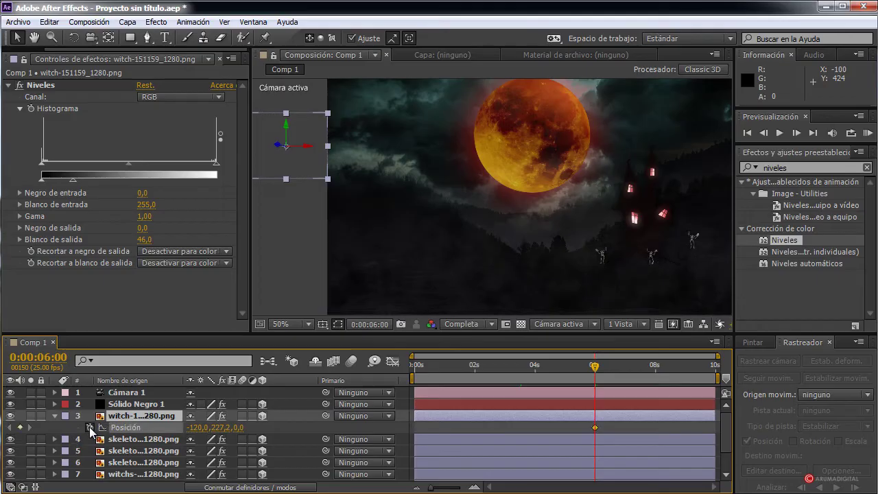
pyautogui.moveTo(595, 367); pyautogui.dragTo(715, 368)
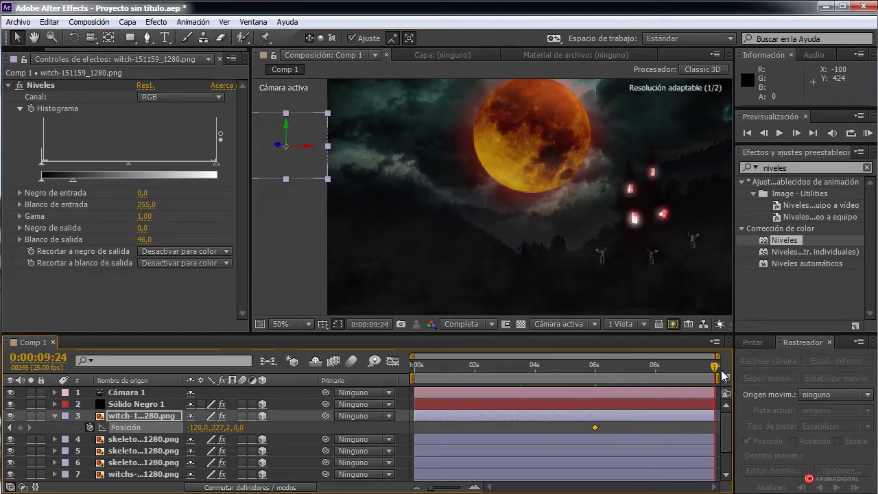
pyautogui.press(',')
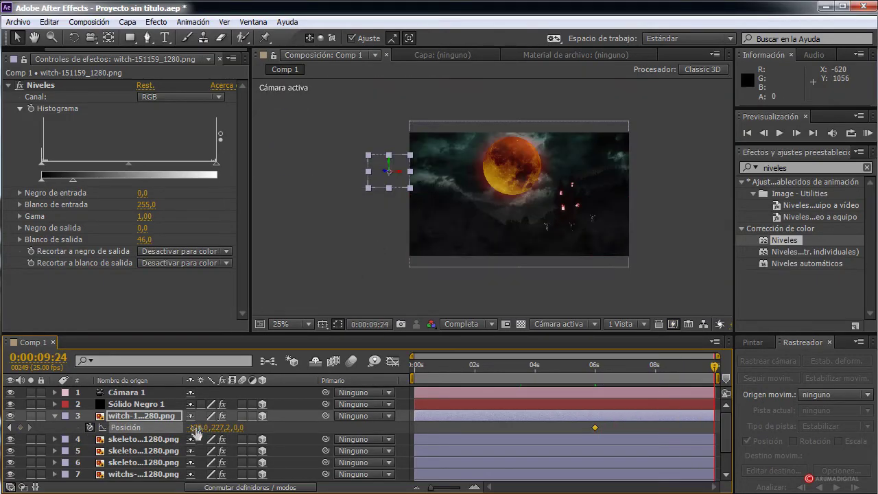
pyautogui.moveTo(196, 427); pyautogui.dragTo(705, 420)
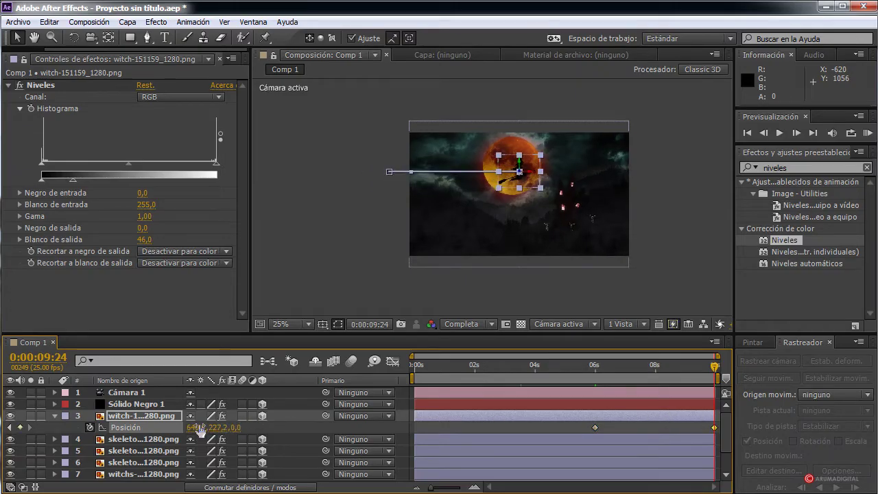
pyautogui.moveTo(195, 426); pyautogui.dragTo(799, 406)
pyautogui.press('.')
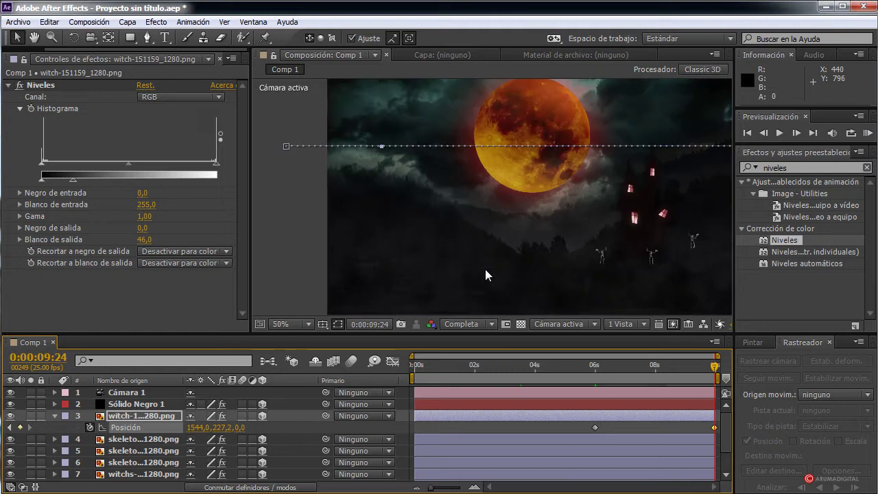
pyautogui.moveTo(713, 371)
pyautogui.mouseDown()
pyautogui.moveTo(531, 380)
pyautogui.moveTo(620, 387)
pyautogui.mouseUp()
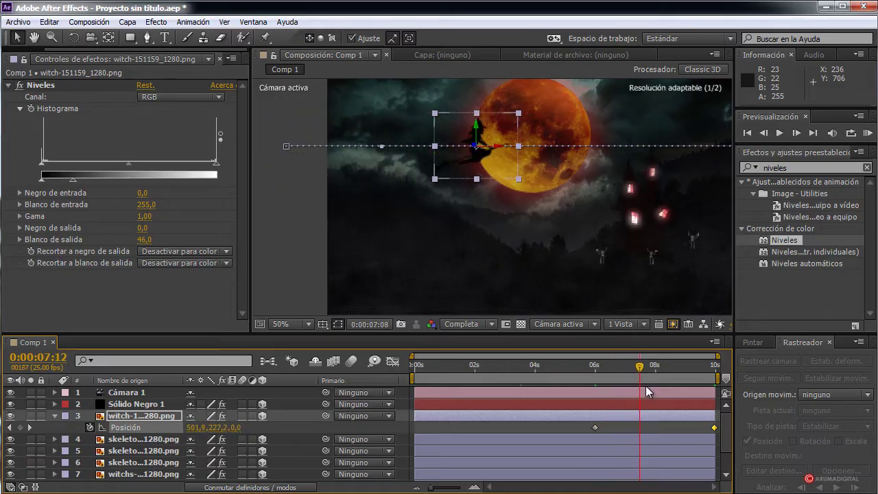
pyautogui.moveTo(620, 386); pyautogui.dragTo(658, 384)
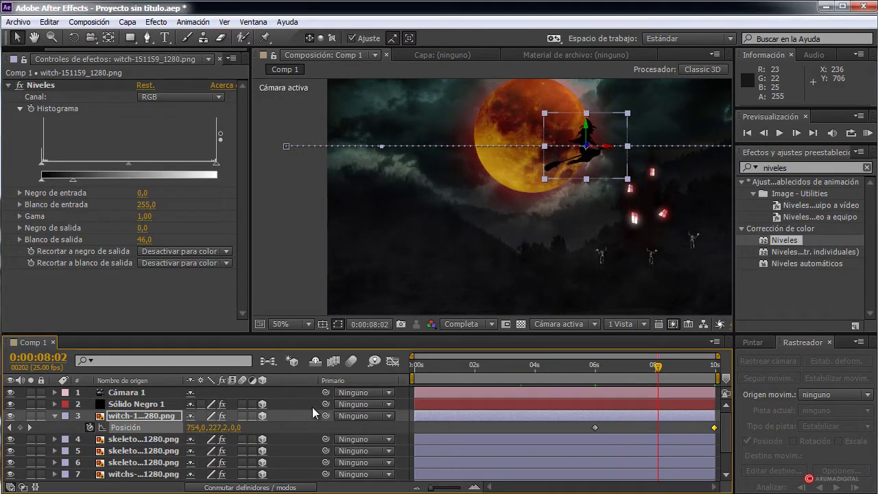
# Enable motion blur on the witch layer and the composition, then check the blurred flight.
pyautogui.click(241, 417)
pyautogui.click(351, 361)
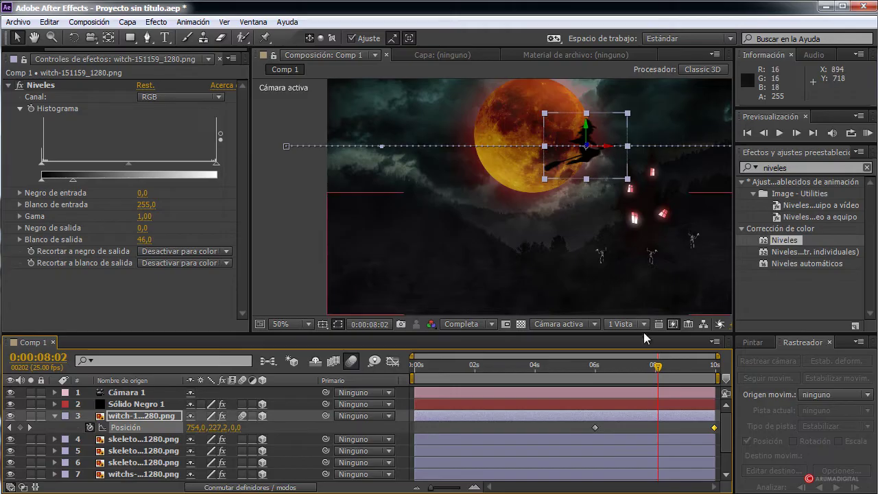
pyautogui.moveTo(662, 365)
pyautogui.mouseDown()
pyautogui.moveTo(634, 366)
pyautogui.moveTo(644, 366)
pyautogui.mouseUp()
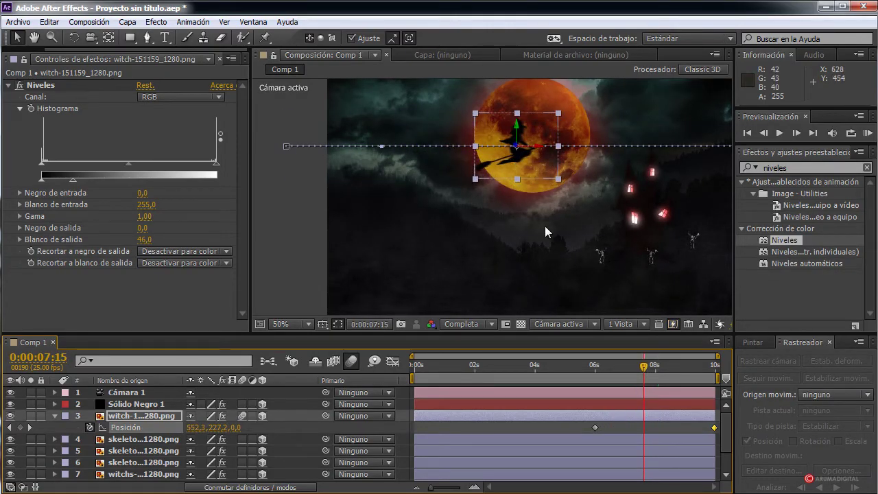
pyautogui.moveTo(553, 226); pyautogui.dragTo(506, 213)
# Enable motion blur on skeleton layers 4–6, then select the Cámara 1 layer.
pyautogui.scroll(2, 567, 248)
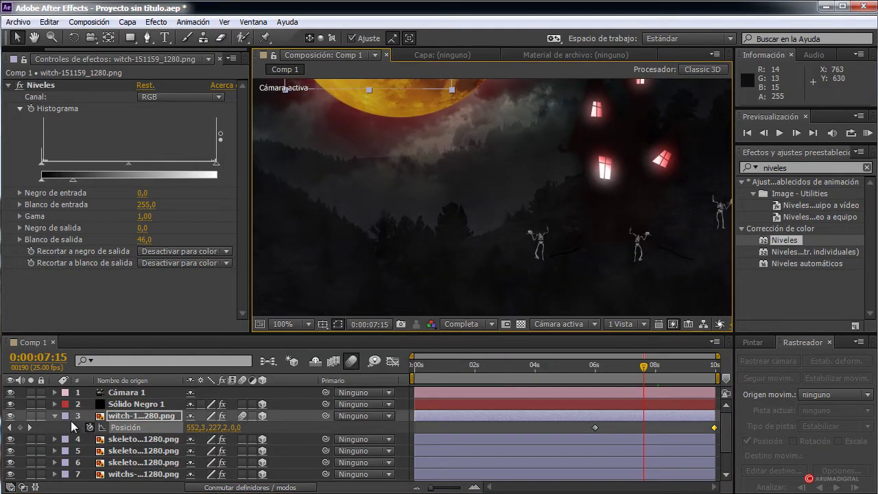
pyautogui.click(137, 439)
pyautogui.scroll(-2, 157, 420)
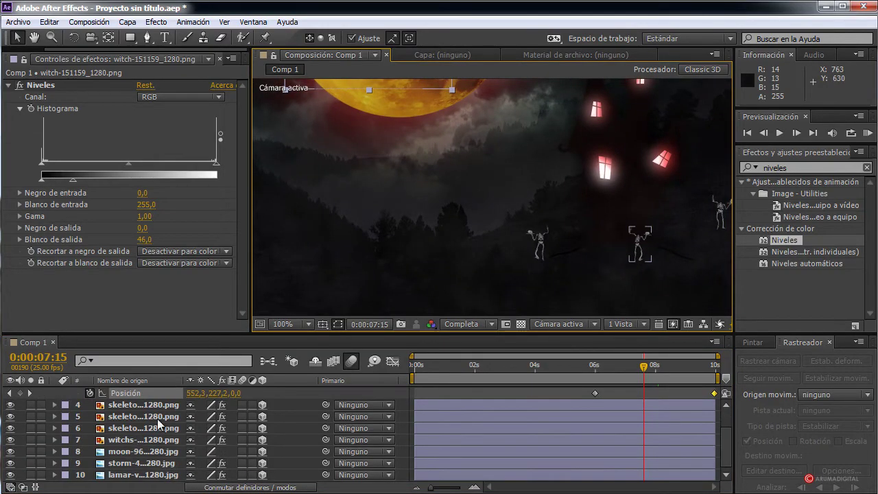
pyautogui.moveTo(241, 406); pyautogui.dragTo(243, 425)
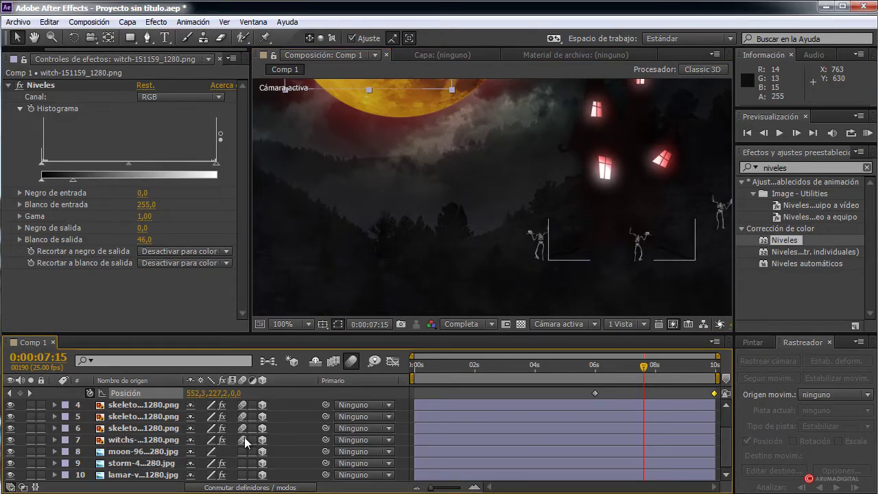
pyautogui.scroll(-2, 446, 251)
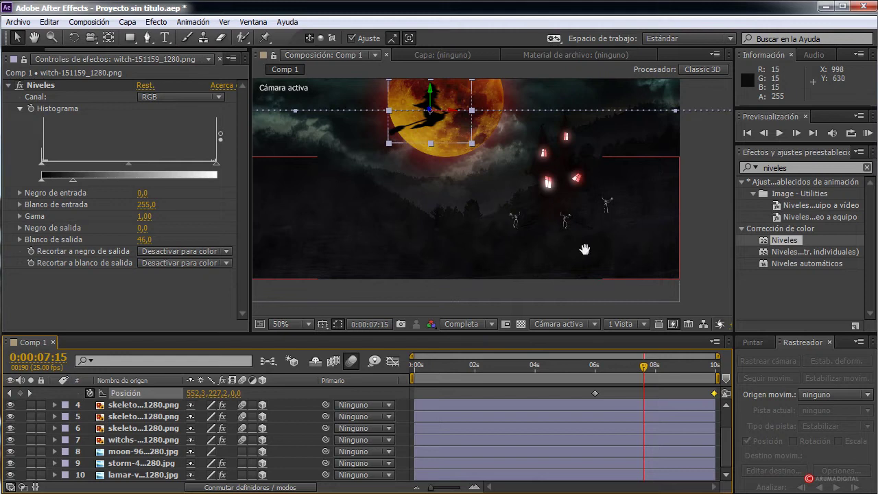
pyautogui.moveTo(477, 186); pyautogui.dragTo(507, 224)
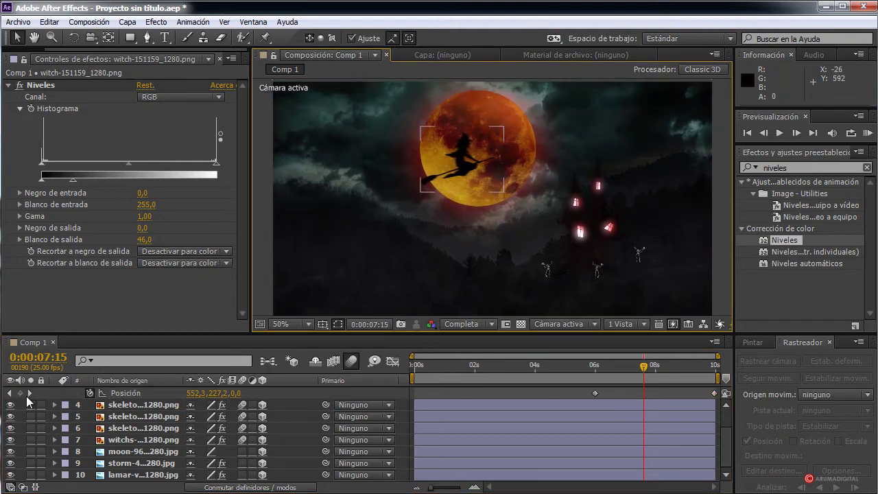
pyautogui.scroll(3, 56, 394)
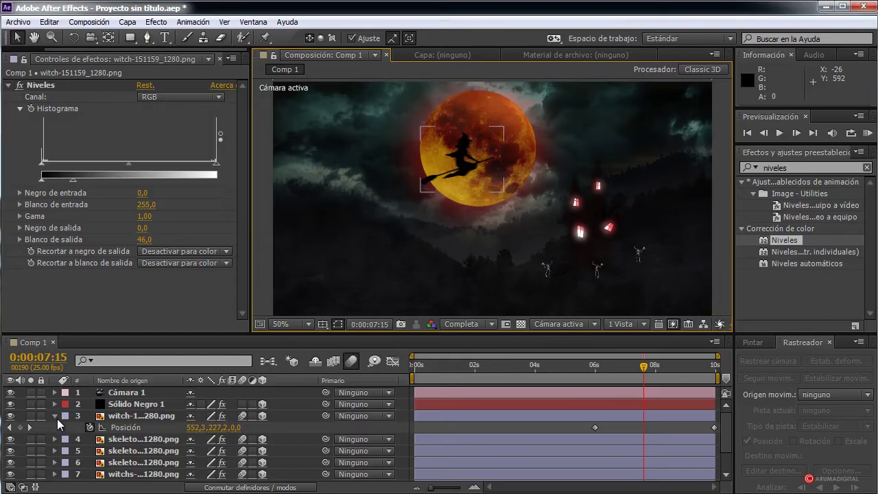
pyautogui.click(55, 415)
pyautogui.scroll(-2, 141, 474)
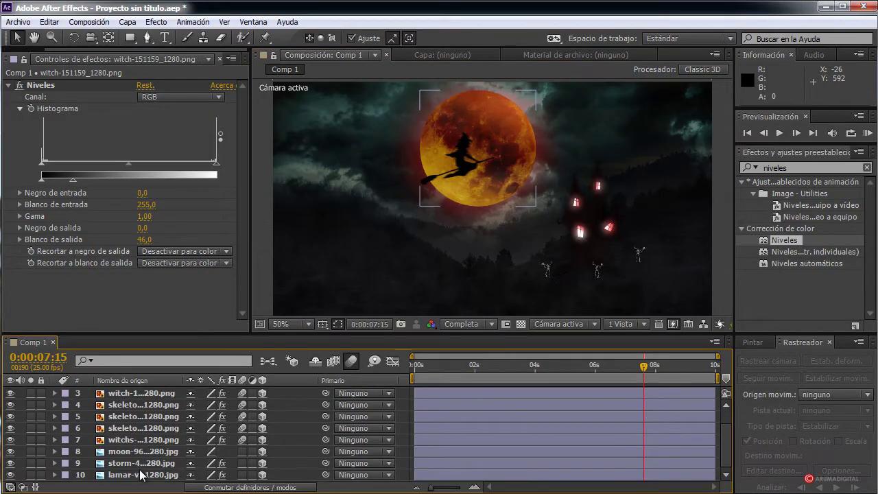
pyautogui.scroll(2, 131, 439)
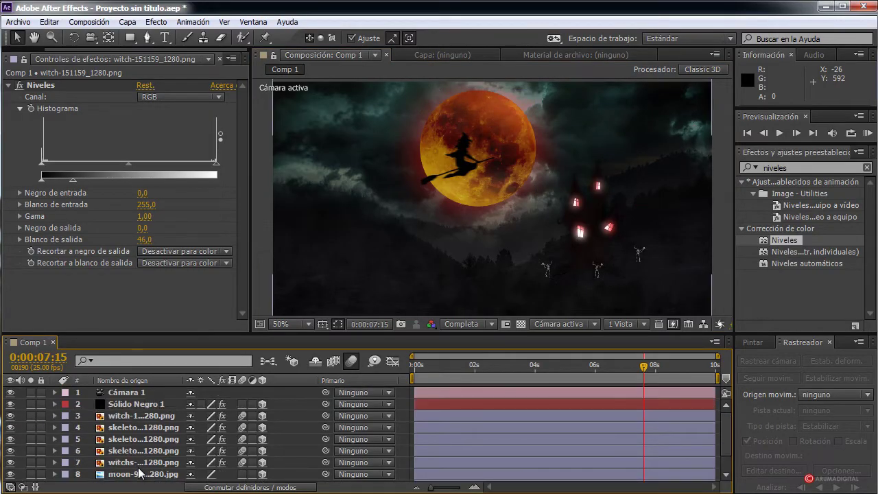
pyautogui.click(123, 393)
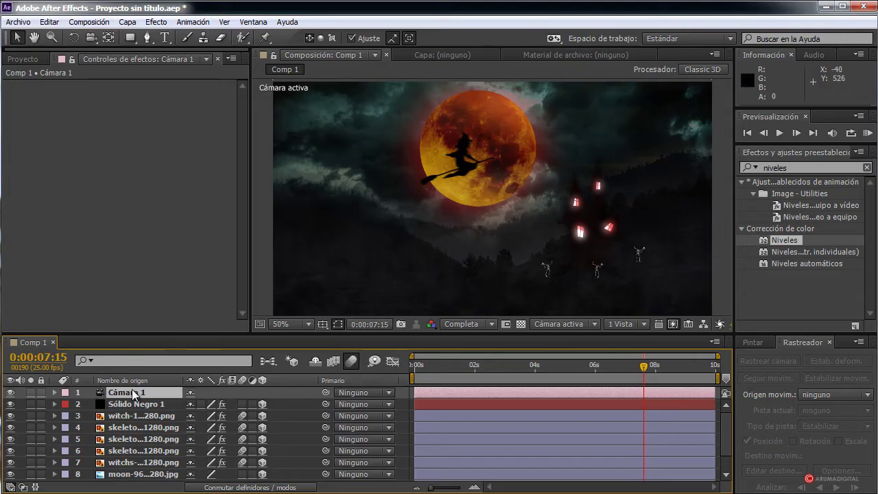
# Move Cámara 1 closer to the moon and push its point of interest deeper.
pyautogui.press('p')
pyautogui.moveTo(249, 410); pyautogui.dragTo(402, 409)
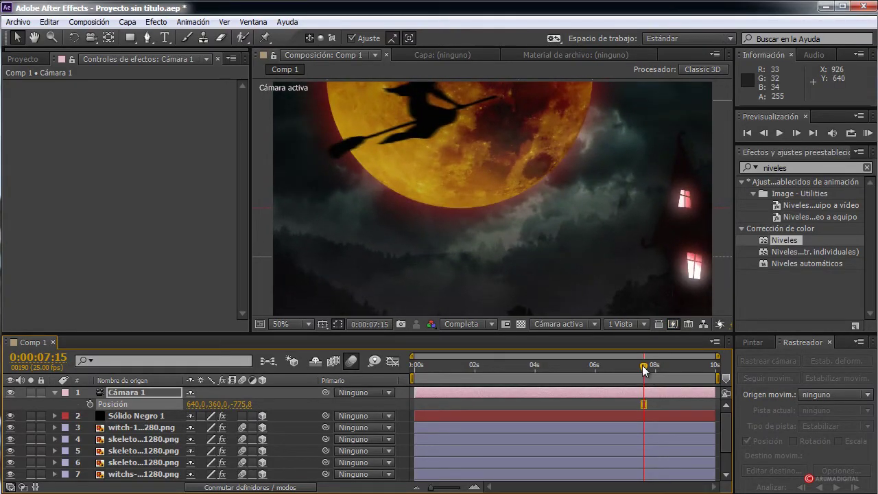
pyautogui.moveTo(244, 403); pyautogui.dragTo(331, 394)
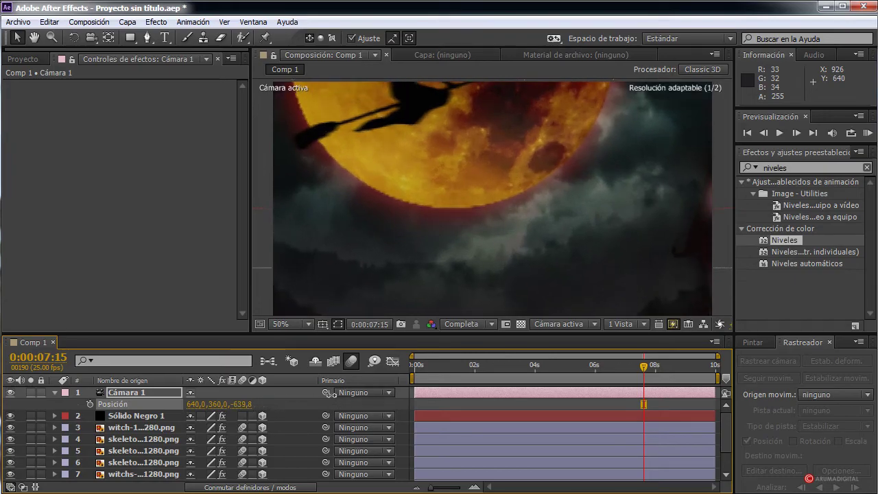
pyautogui.press('Return')
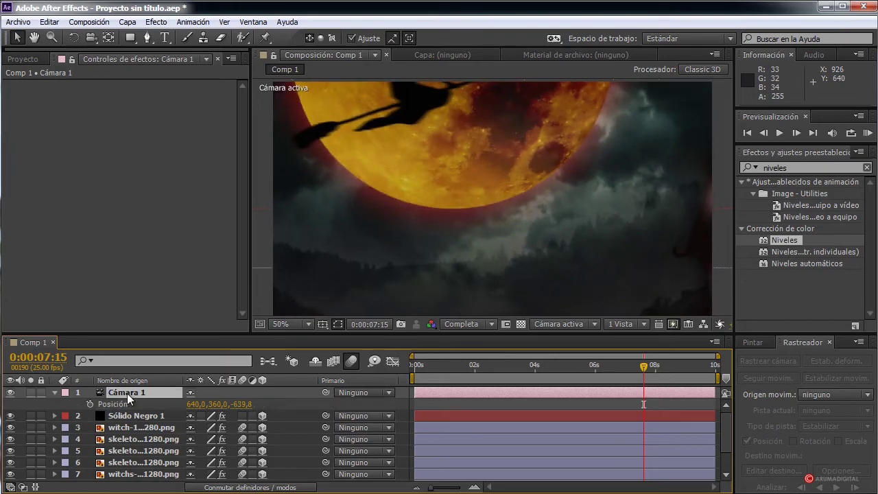
pyautogui.click(55, 392)
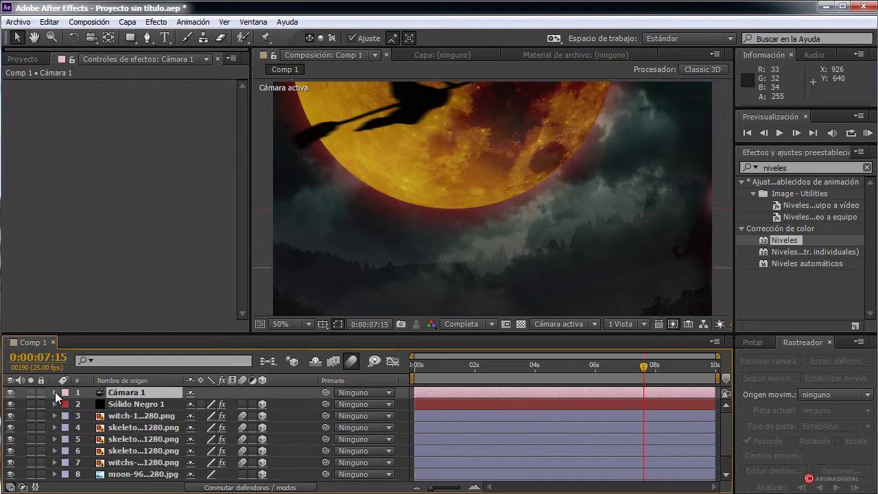
pyautogui.click(54, 393)
pyautogui.moveTo(234, 417); pyautogui.dragTo(588, 411)
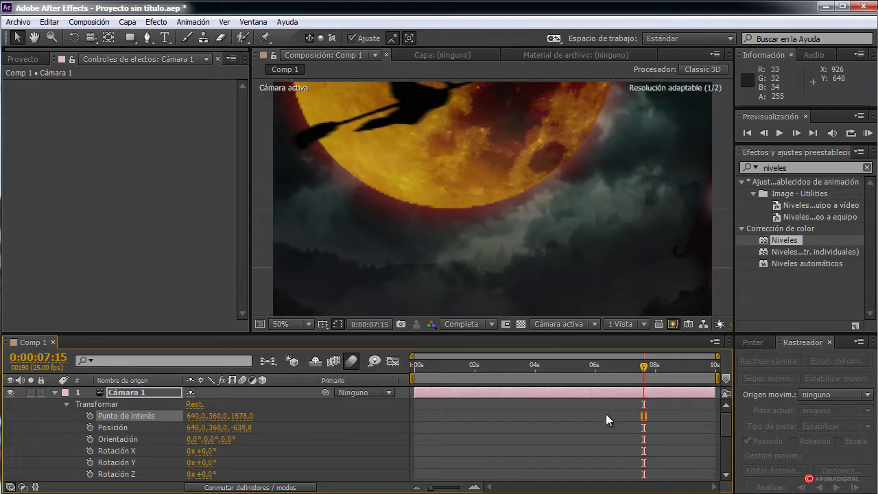
pyautogui.moveTo(240, 422); pyautogui.dragTo(405, 412)
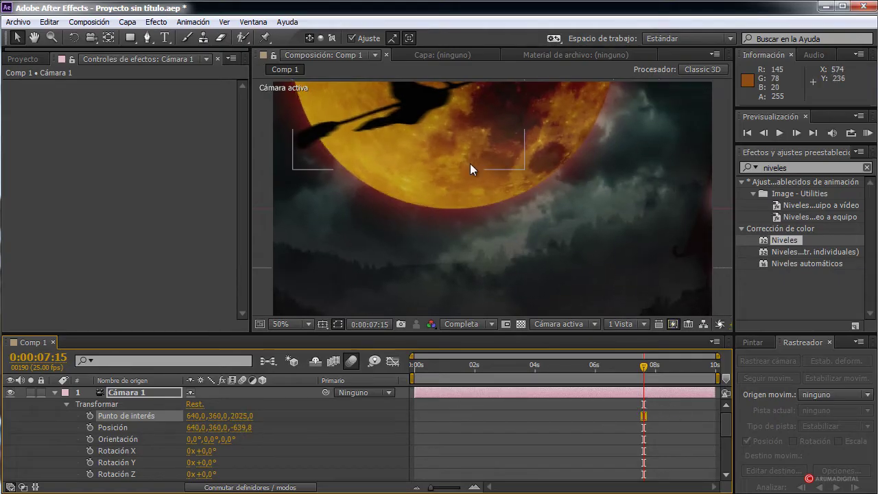
pyautogui.scroll(-2, 470, 163)
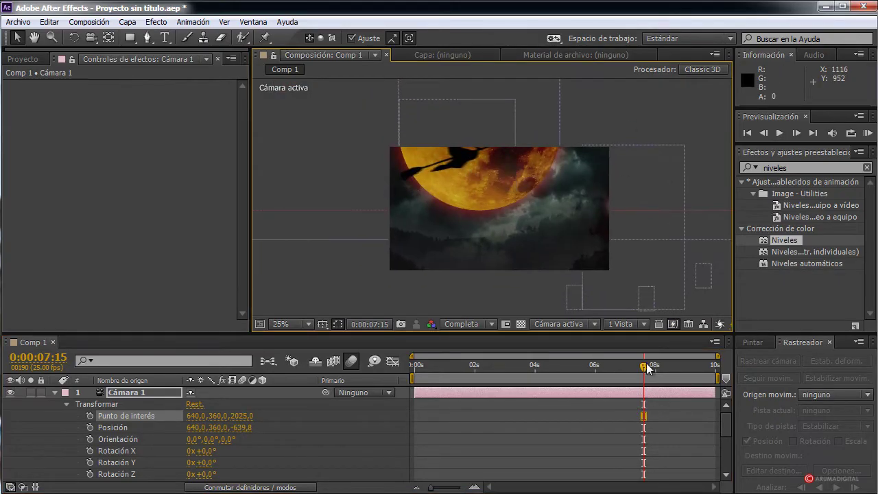
pyautogui.moveTo(645, 366); pyautogui.dragTo(492, 372)
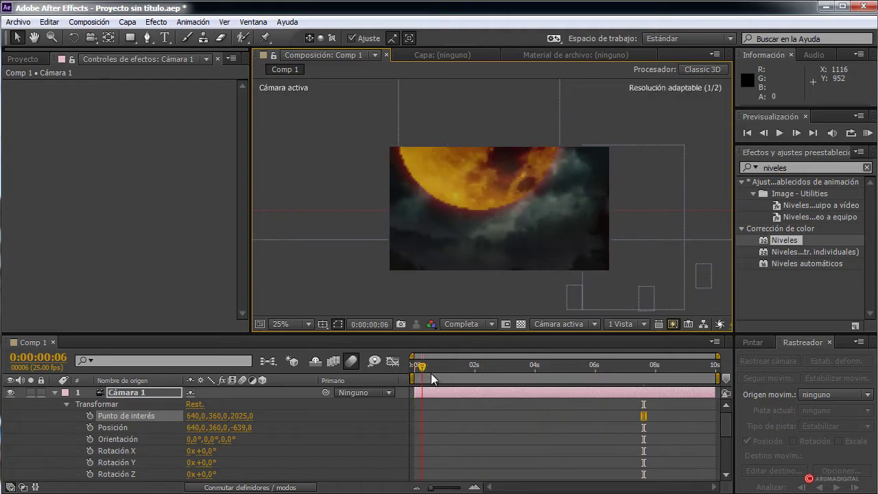
pyautogui.moveTo(520, 374)
pyautogui.mouseDown()
pyautogui.moveTo(549, 374)
pyautogui.moveTo(405, 378)
pyautogui.mouseUp()
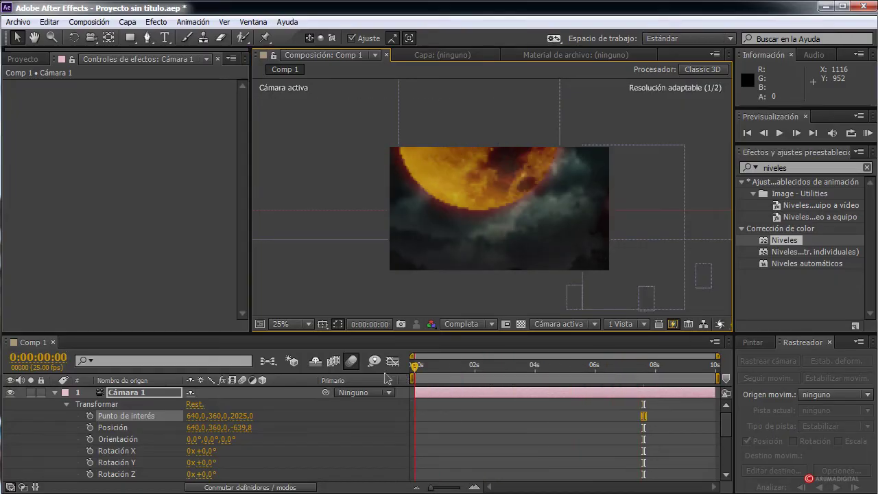
pyautogui.press('.')
pyautogui.press(',')
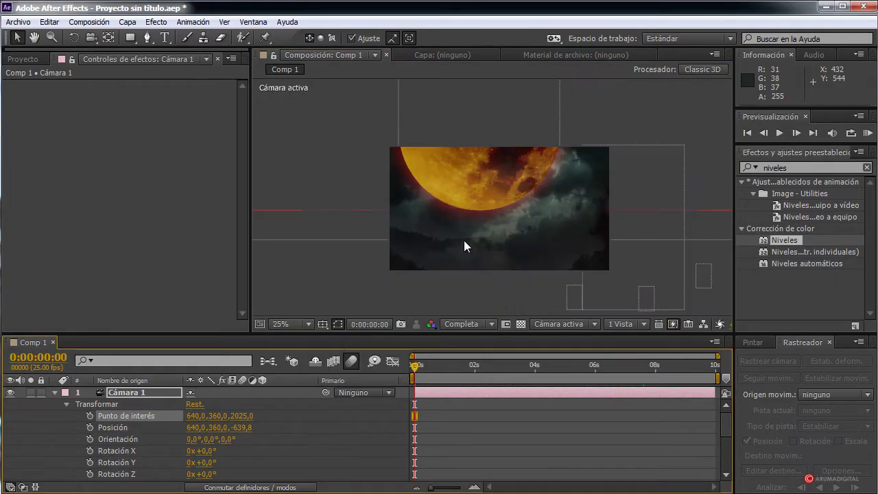
pyautogui.press('.')
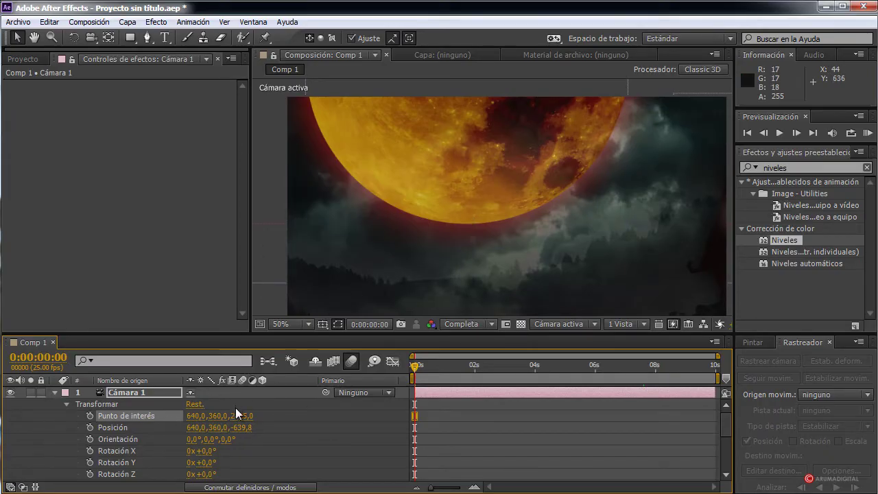
# Keyframe the camera Position from Z -639,8 at 0 s to about -1750,8 at the end.
pyautogui.click(149, 392)
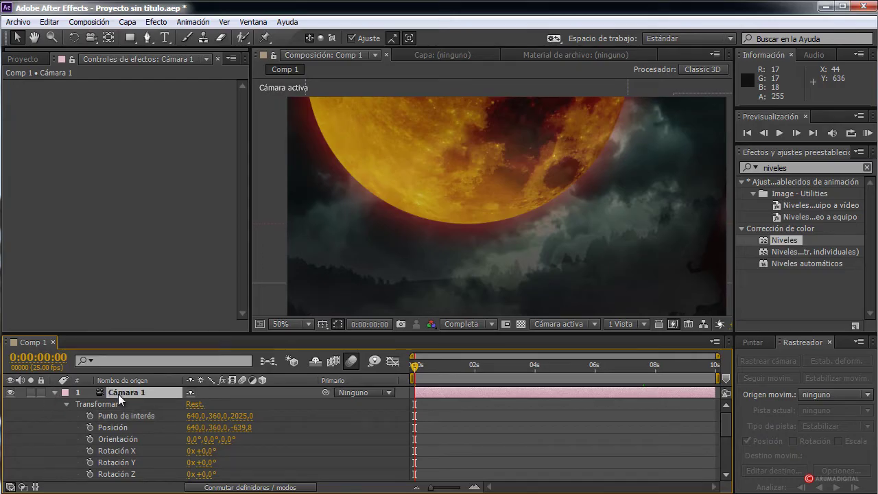
pyautogui.press('p')
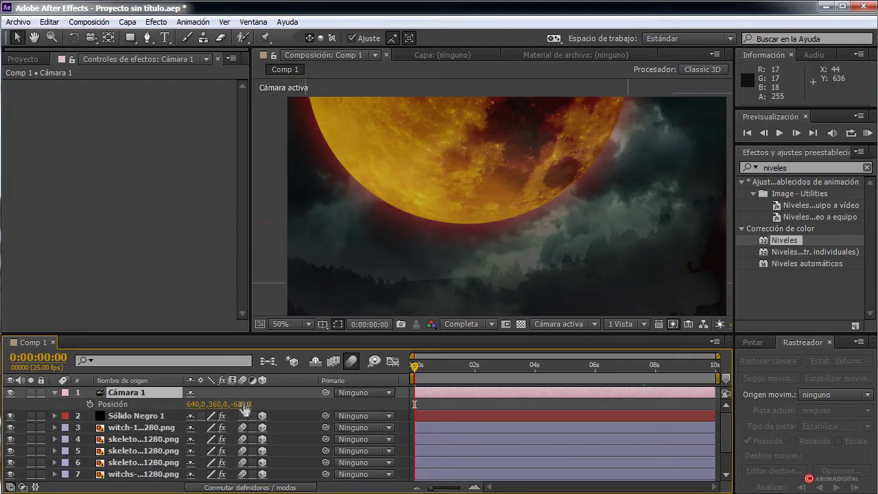
pyautogui.click(90, 405)
pyautogui.press('pagedown')
pyautogui.moveTo(544, 368); pyautogui.dragTo(722, 367)
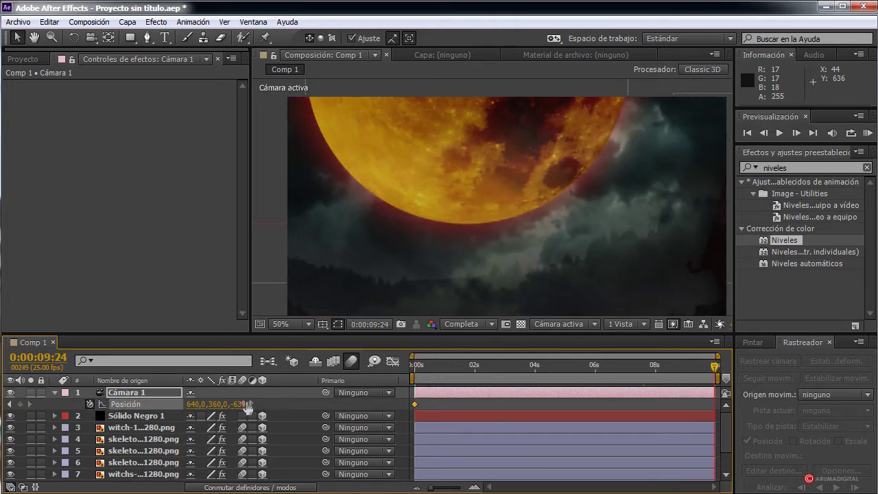
pyautogui.moveTo(243, 404)
pyautogui.mouseDown()
pyautogui.moveTo(263, 404)
pyautogui.moveTo(360, 247)
pyautogui.mouseUp()
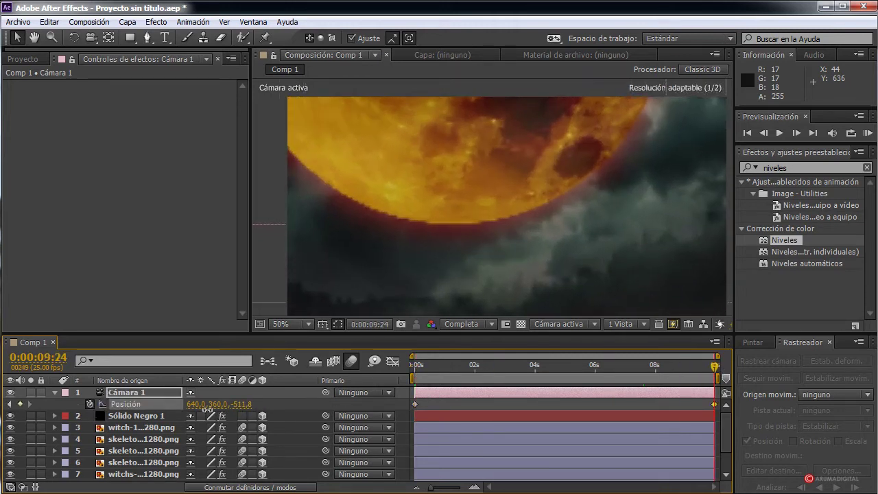
pyautogui.press(',')
pyautogui.press(',')
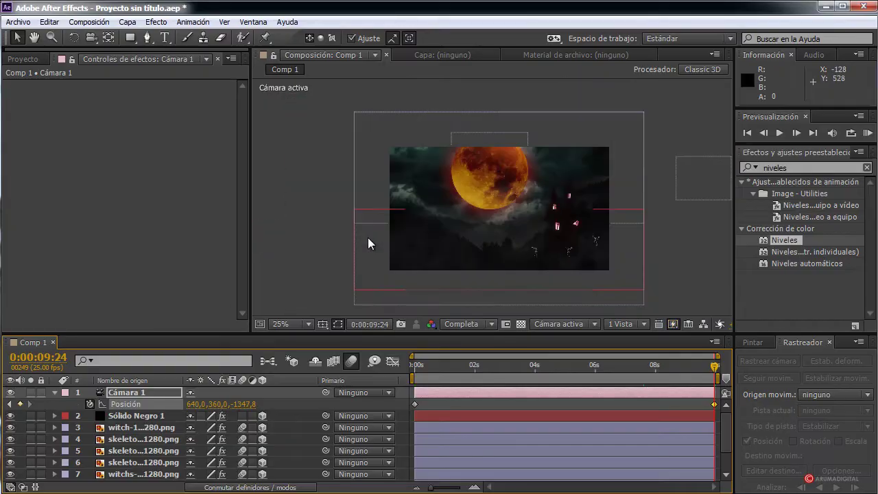
pyautogui.moveTo(247, 404); pyautogui.dragTo(3, 416)
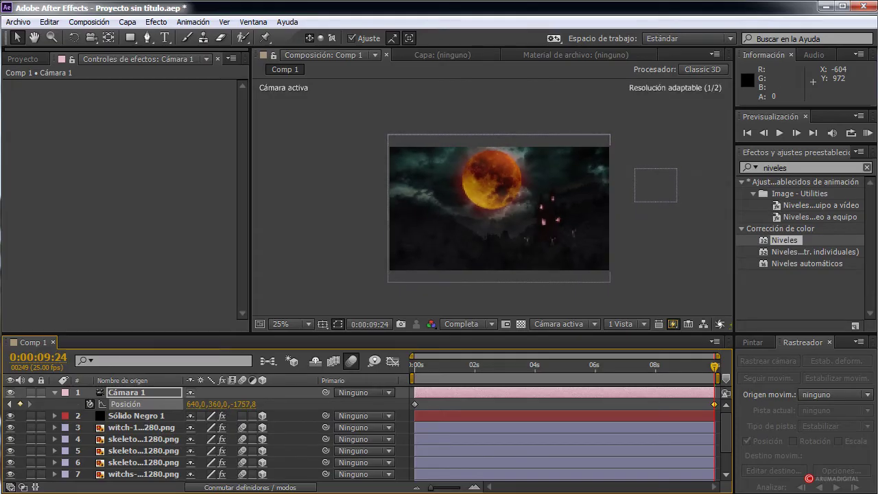
pyautogui.press('.')
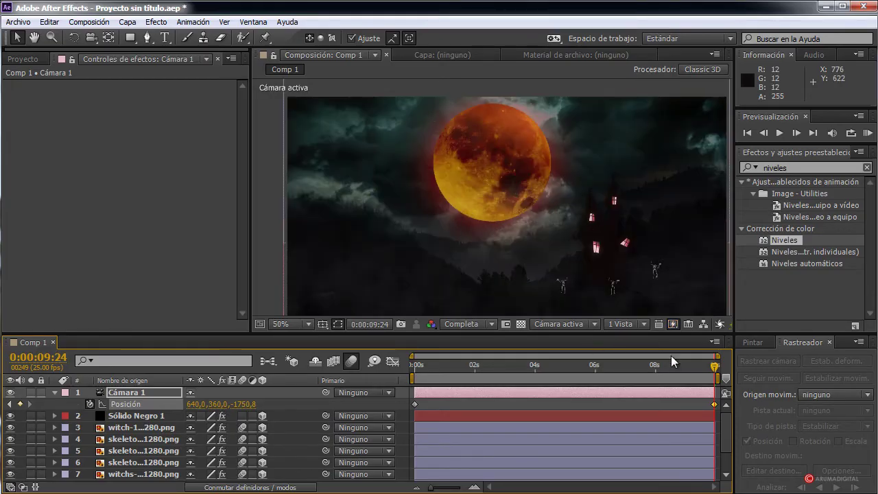
pyautogui.moveTo(717, 372); pyautogui.dragTo(595, 375)
pyautogui.press('Home')
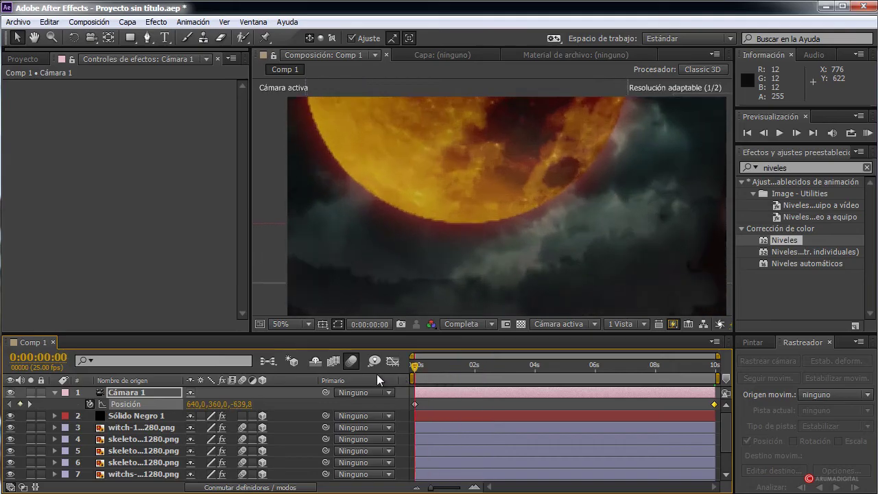
pyautogui.moveTo(422, 379)
pyautogui.mouseDown()
pyautogui.moveTo(567, 372)
pyautogui.moveTo(400, 377)
pyautogui.mouseUp()
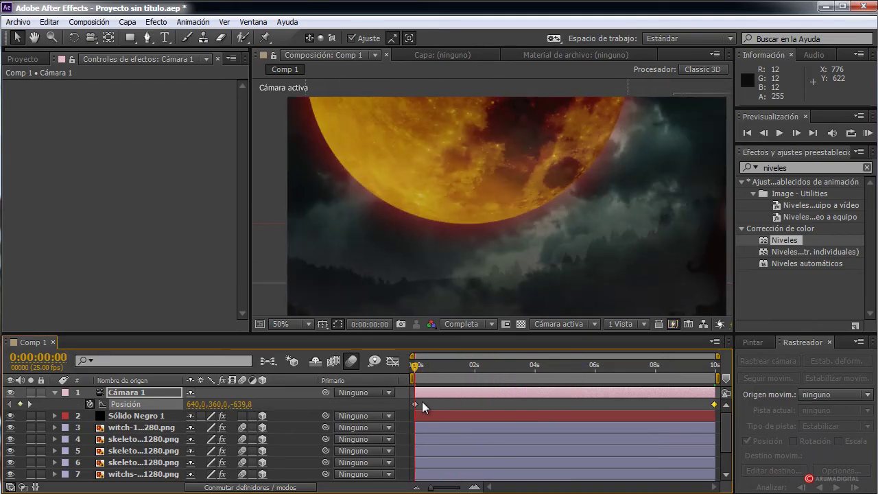
pyautogui.click(420, 403)
# Apply Easy Ease Out to the first camera Posición keyframe and Easy Ease In to the last.
pyautogui.click(414, 404)
pyautogui.click(192, 22)
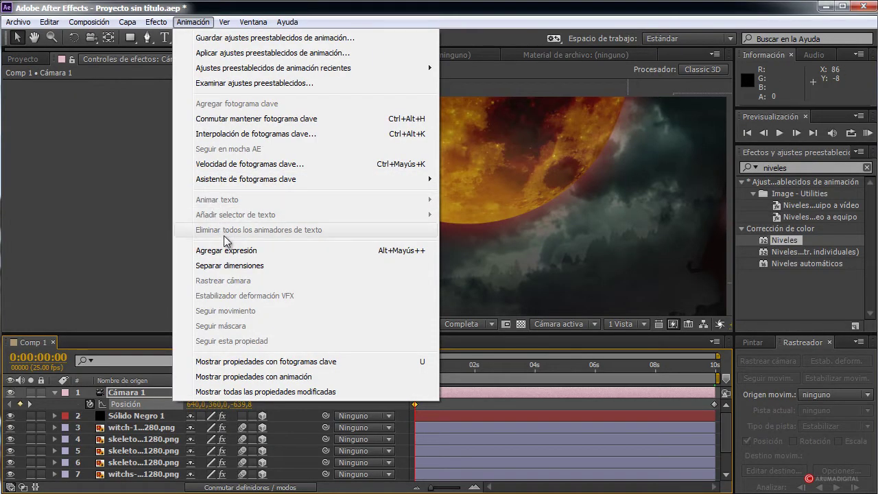
pyautogui.moveTo(215, 182)
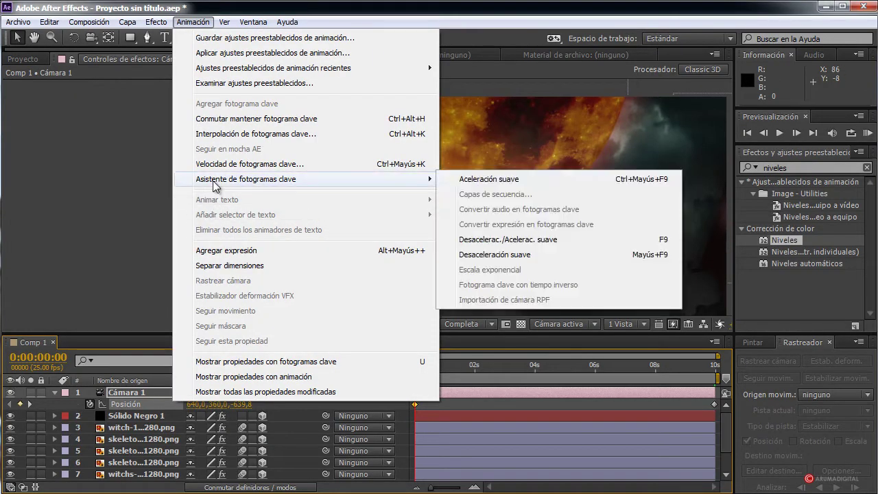
pyautogui.click(500, 181)
pyautogui.click(713, 404)
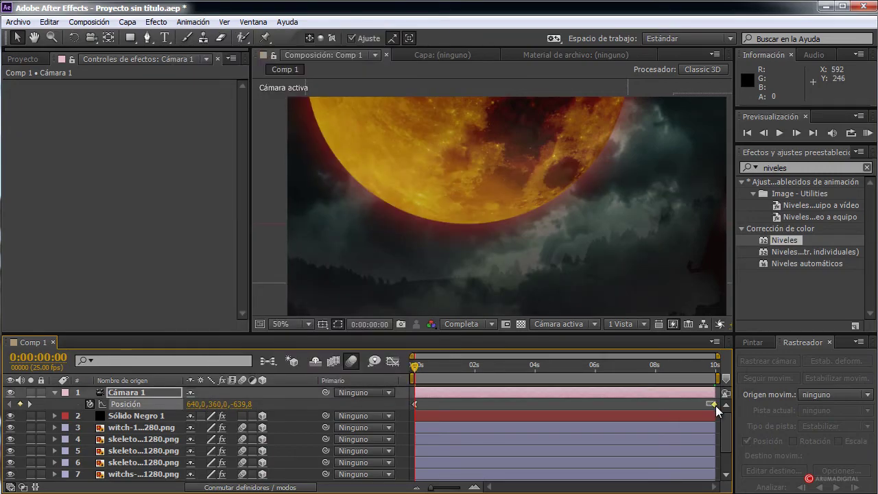
pyautogui.click(203, 25)
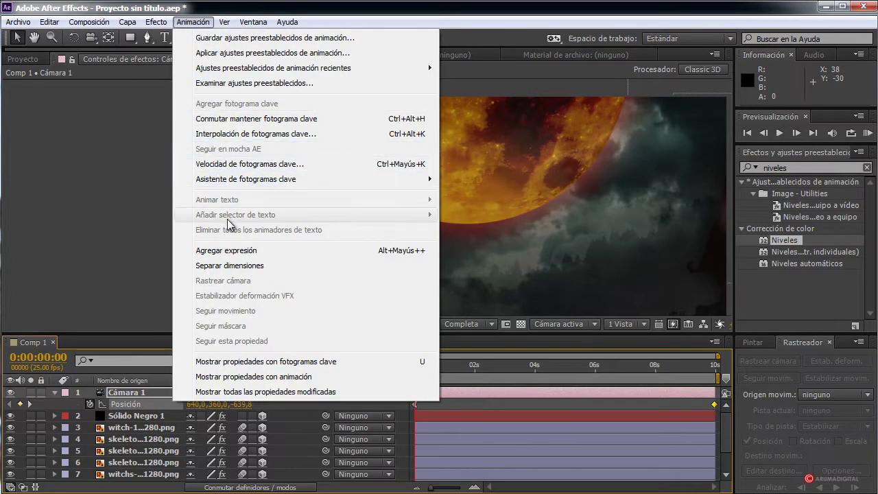
pyautogui.moveTo(232, 180)
pyautogui.click(506, 254)
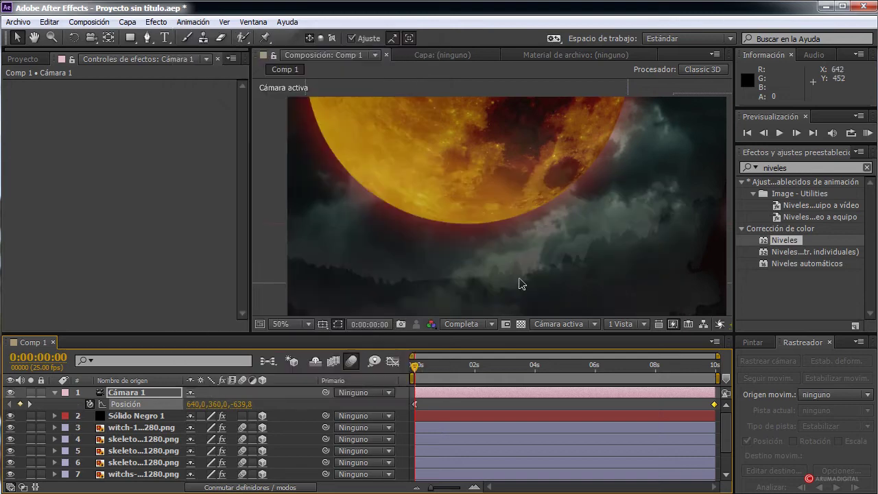
pyautogui.moveTo(415, 370); pyautogui.dragTo(393, 370)
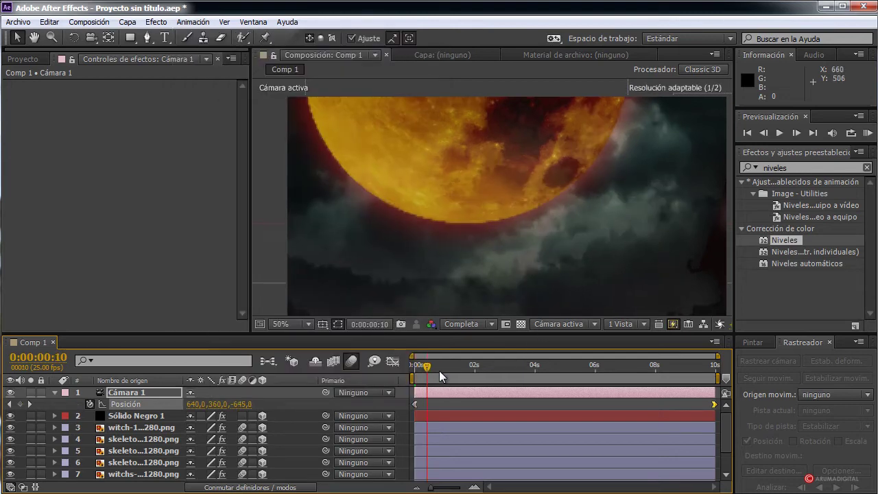
# Lengthen both keyframes' ease influence in the speed graph so the speed peaks mid-move.
pyautogui.click(396, 366)
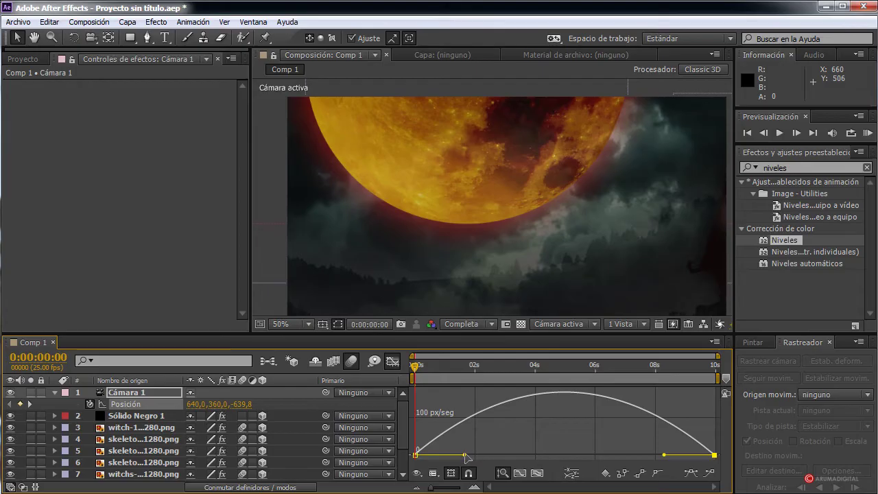
pyautogui.moveTo(466, 456); pyautogui.dragTo(488, 455)
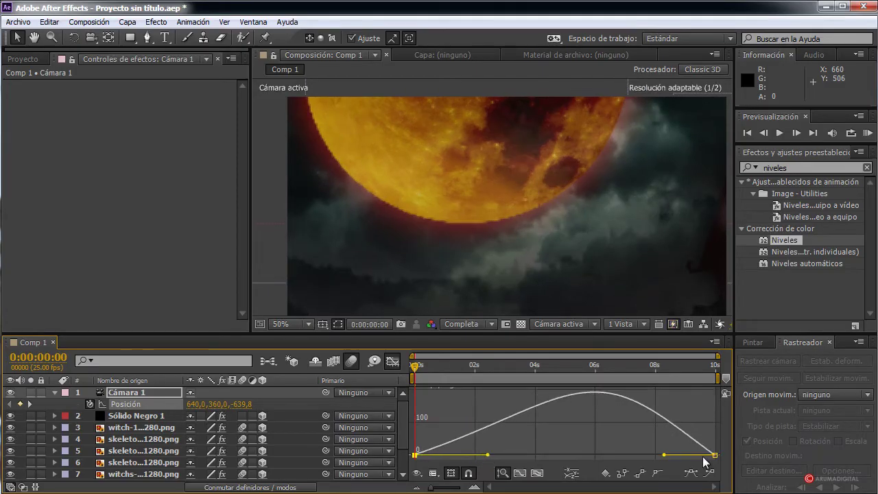
pyautogui.moveTo(664, 455); pyautogui.dragTo(646, 455)
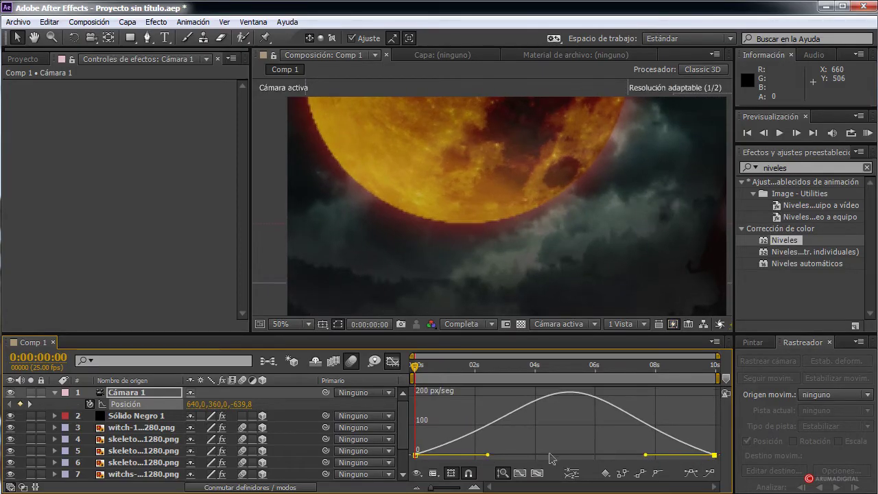
pyautogui.moveTo(488, 456); pyautogui.dragTo(495, 455)
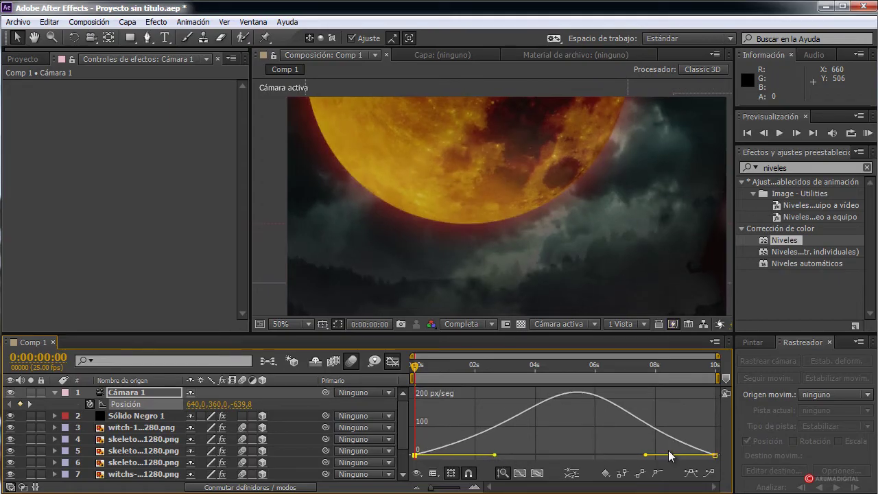
pyautogui.moveTo(646, 455); pyautogui.dragTo(634, 455)
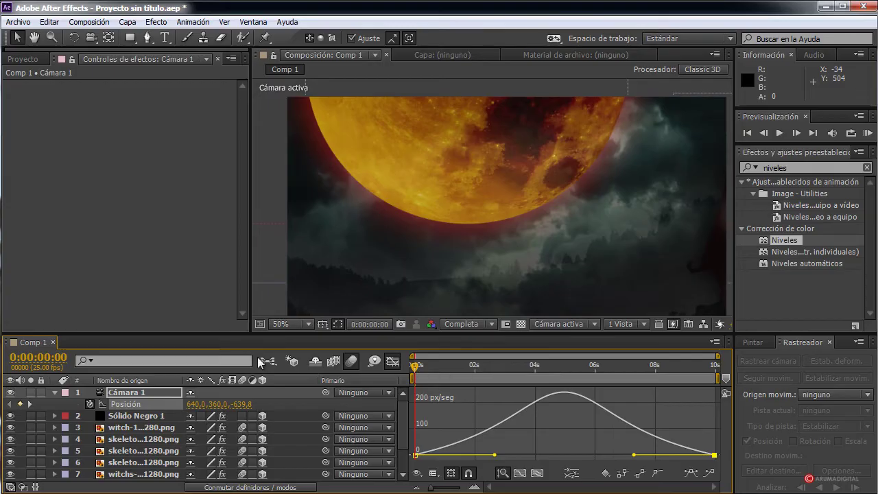
pyautogui.click(392, 361)
pyautogui.moveTo(417, 369)
pyautogui.mouseDown()
pyautogui.moveTo(684, 356)
pyautogui.moveTo(654, 357)
pyautogui.mouseUp()
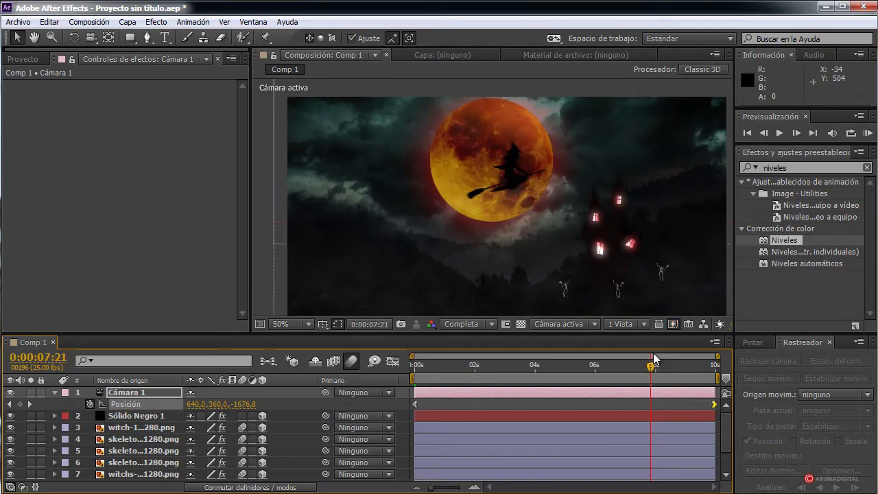
pyautogui.moveTo(650, 373); pyautogui.dragTo(656, 372)
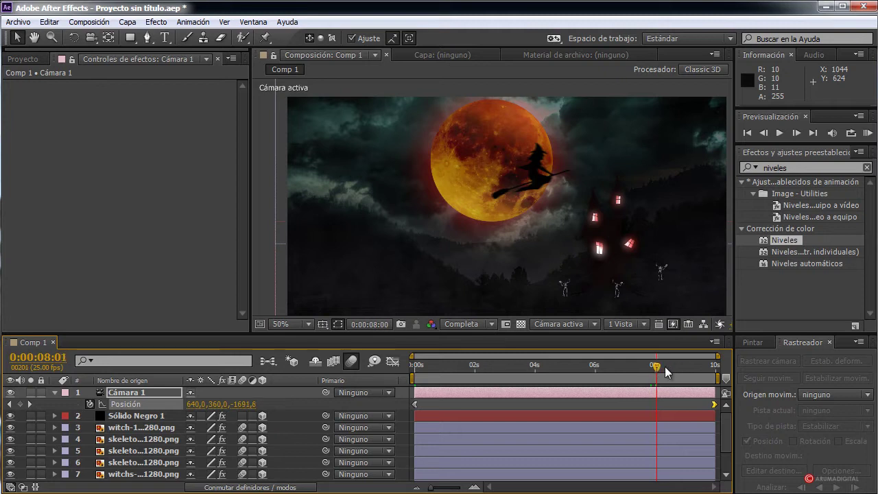
pyautogui.moveTo(665, 367)
pyautogui.mouseDown()
pyautogui.moveTo(591, 370)
pyautogui.moveTo(708, 371)
pyautogui.moveTo(656, 365)
pyautogui.mouseUp()
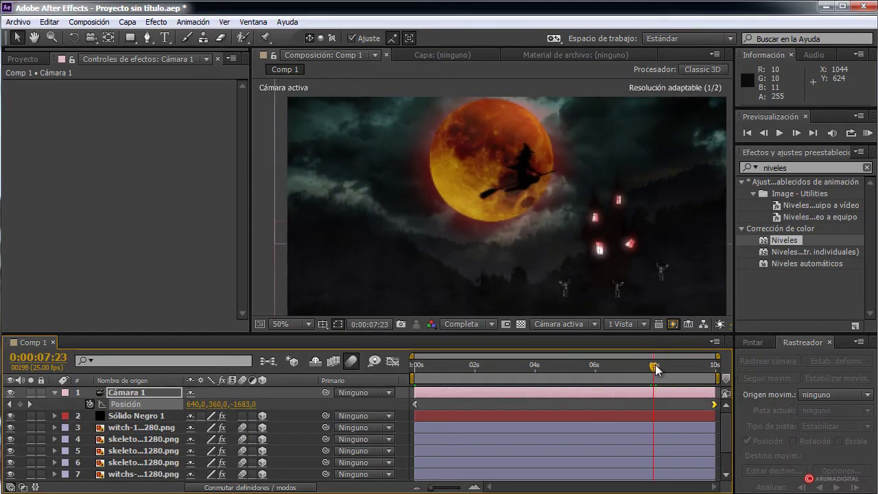
pyautogui.click(55, 392)
# Add the coffin image from the project as the top layer of Comp 1.
pyautogui.click(31, 58)
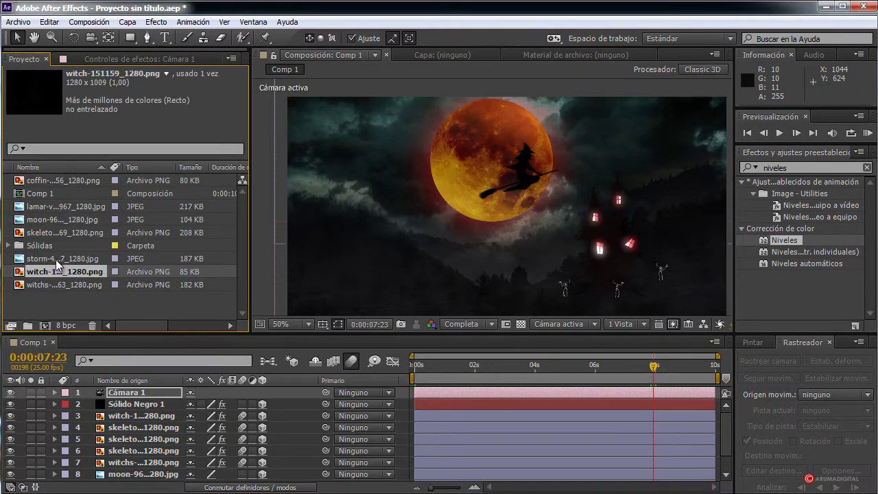
pyautogui.click(58, 180)
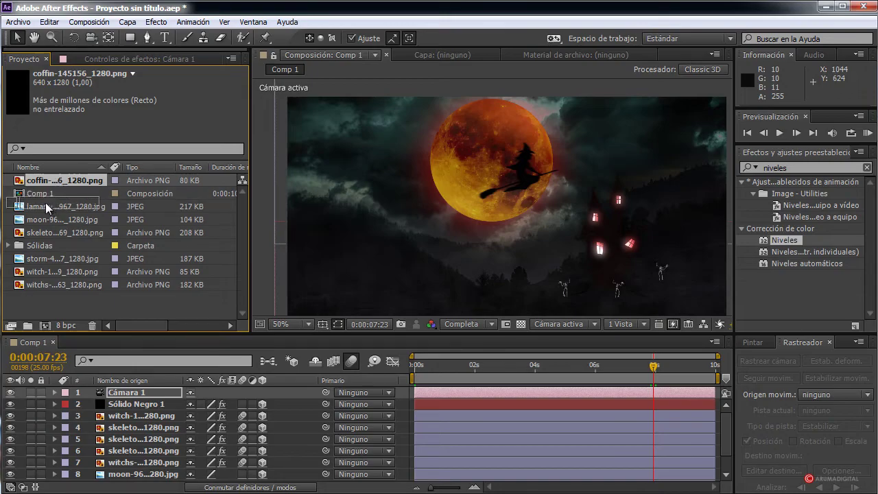
pyautogui.moveTo(45, 203); pyautogui.dragTo(139, 422)
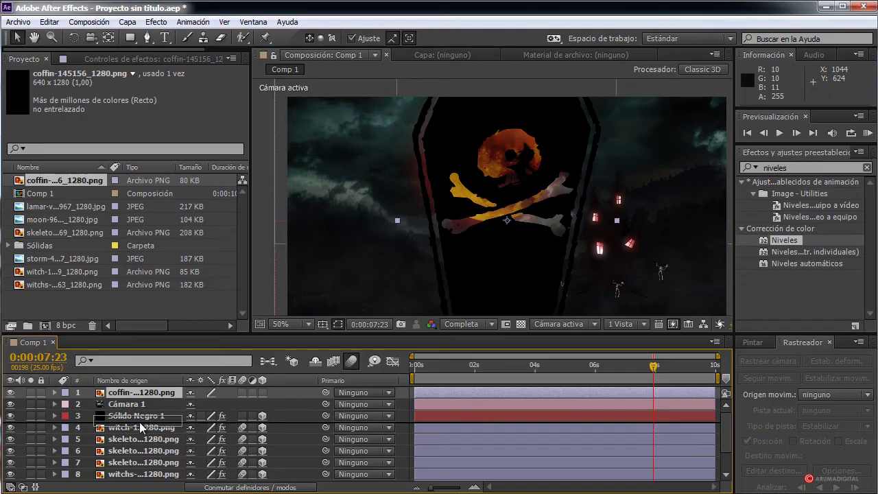
pyautogui.moveTo(140, 422); pyautogui.dragTo(139, 394)
pyautogui.press(',')
pyautogui.press(',')
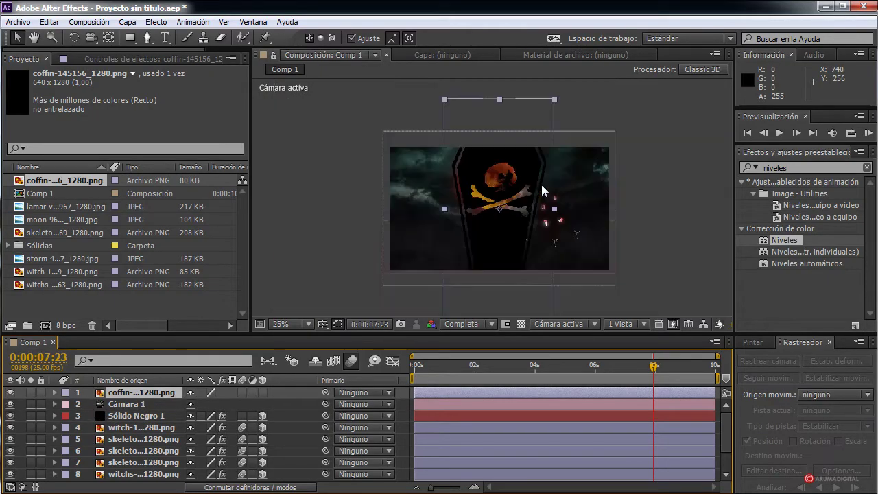
pyautogui.press('.')
pyautogui.press('.')
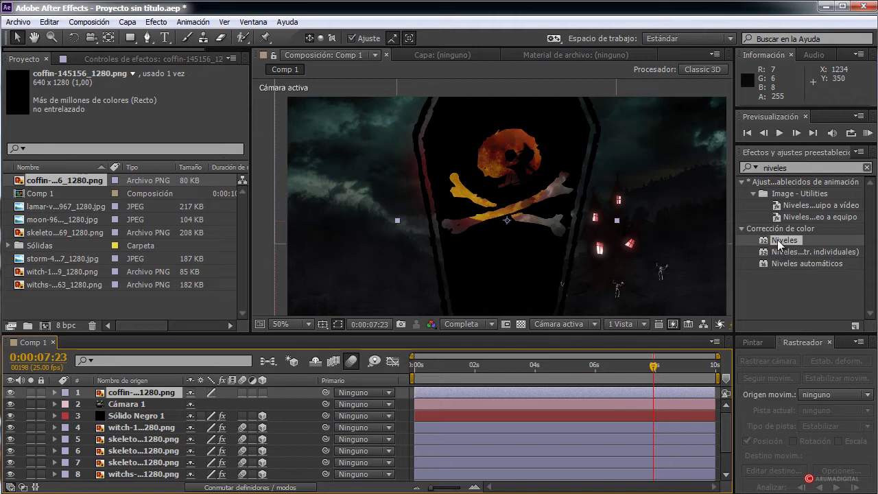
# Apply the Invertir (Invert) effect to the coffin layer to turn it white.
pyautogui.click(797, 168)
pyautogui.write('in')
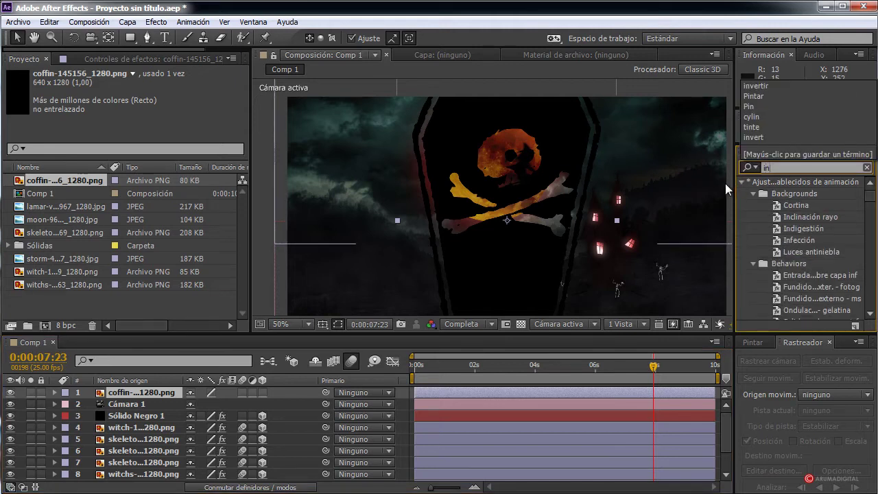
pyautogui.write('vert')
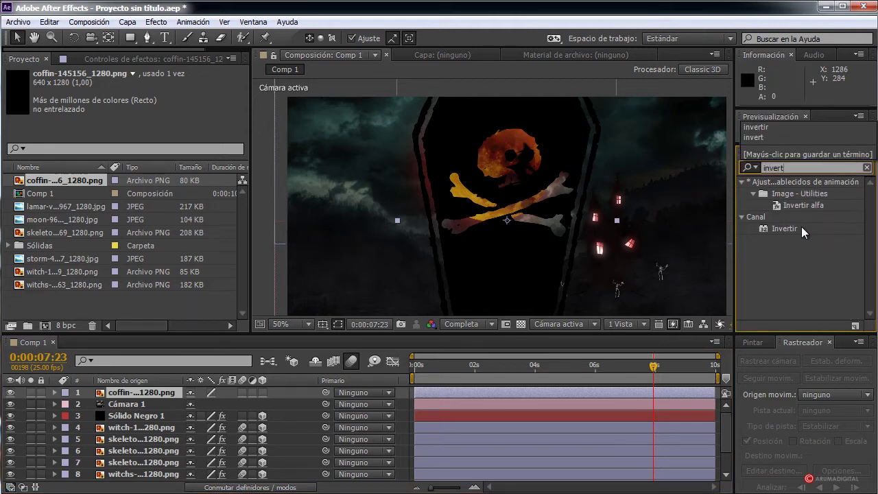
pyautogui.moveTo(790, 229); pyautogui.dragTo(540, 235)
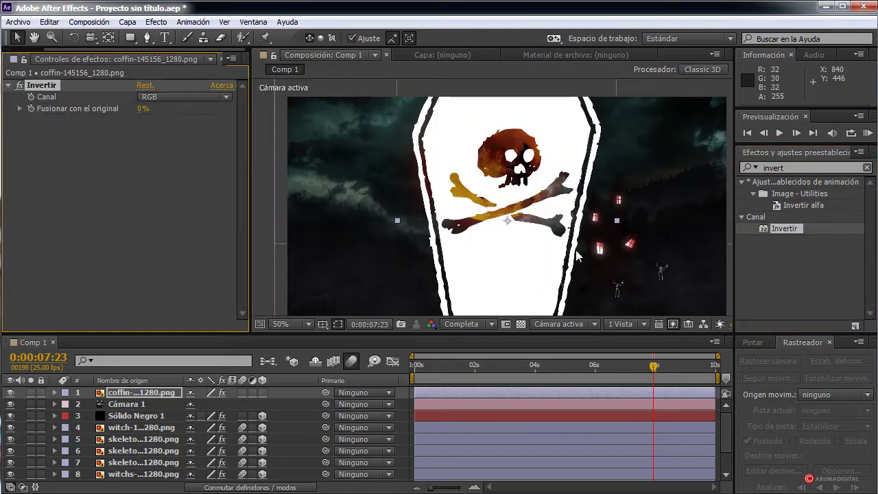
pyautogui.press(',')
pyautogui.press(',')
pyautogui.press('.')
pyautogui.press('.')
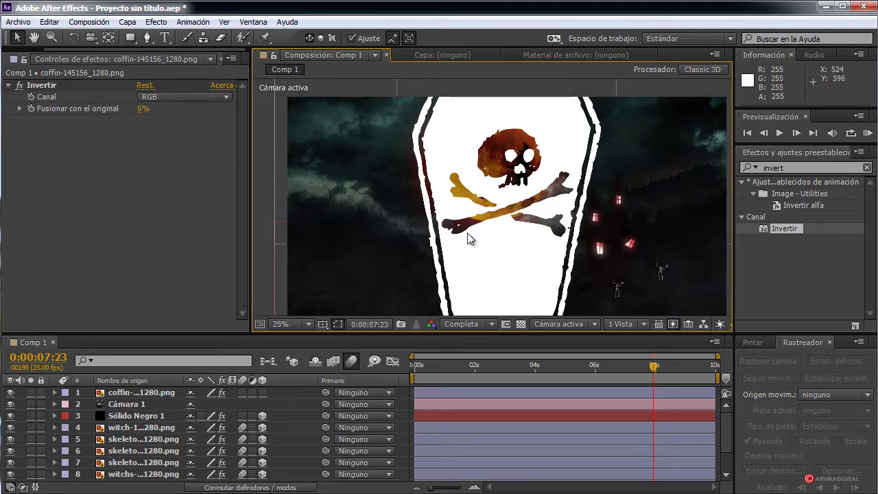
pyautogui.press('.')
pyautogui.press(',')
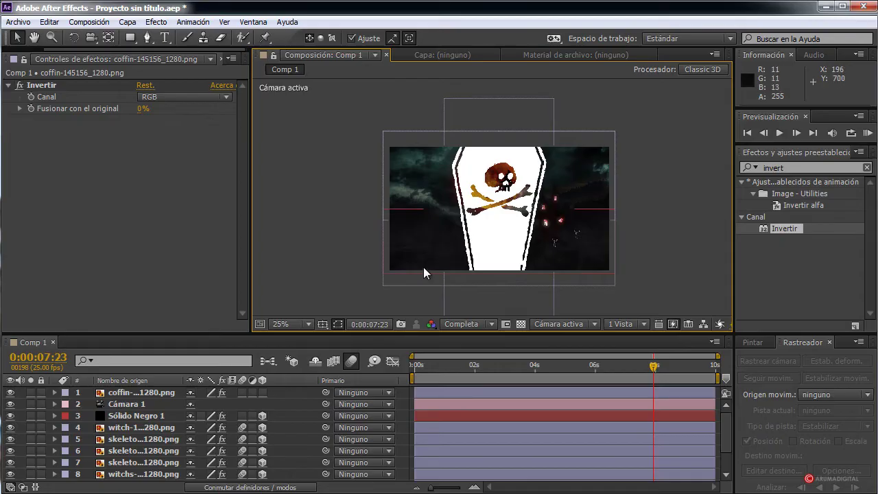
pyautogui.moveTo(658, 366)
pyautogui.mouseDown()
pyautogui.moveTo(572, 378)
pyautogui.moveTo(642, 382)
pyautogui.moveTo(564, 385)
pyautogui.mouseUp()
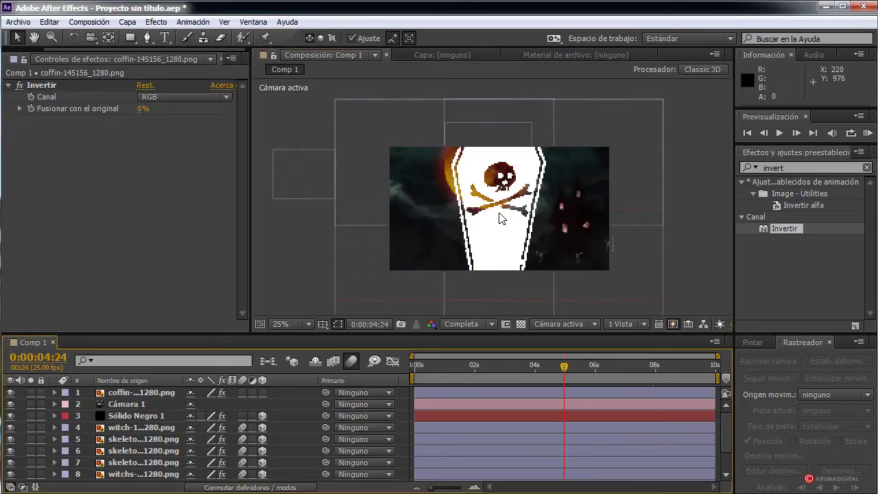
# Make the coffin layer 3D and scale it down to 10%.
pyautogui.click(263, 394)
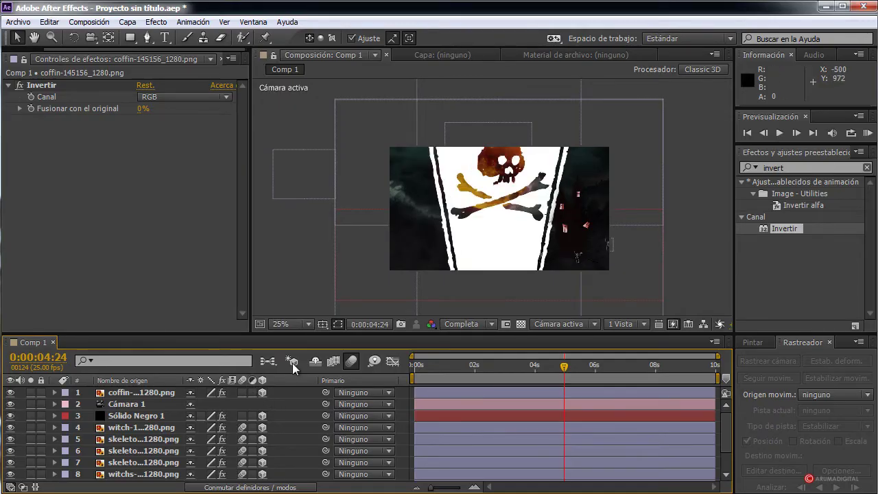
pyautogui.click(143, 392)
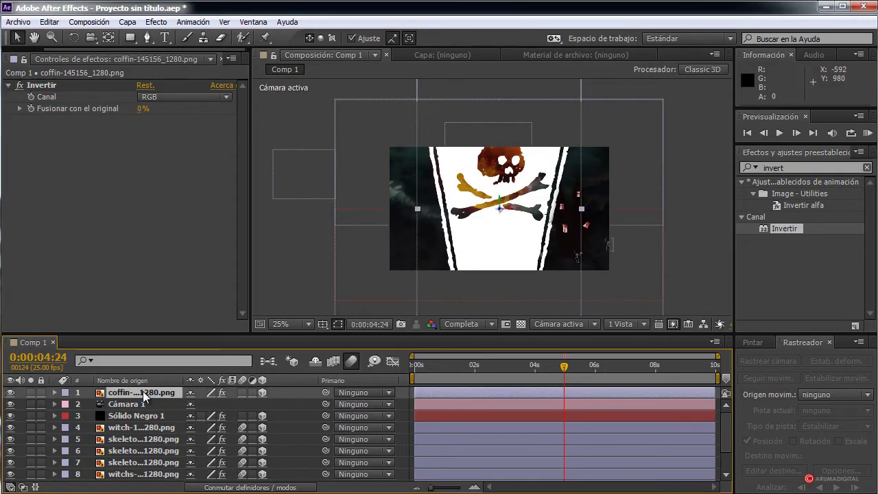
pyautogui.press('s')
pyautogui.moveTo(215, 405); pyautogui.dragTo(158, 404)
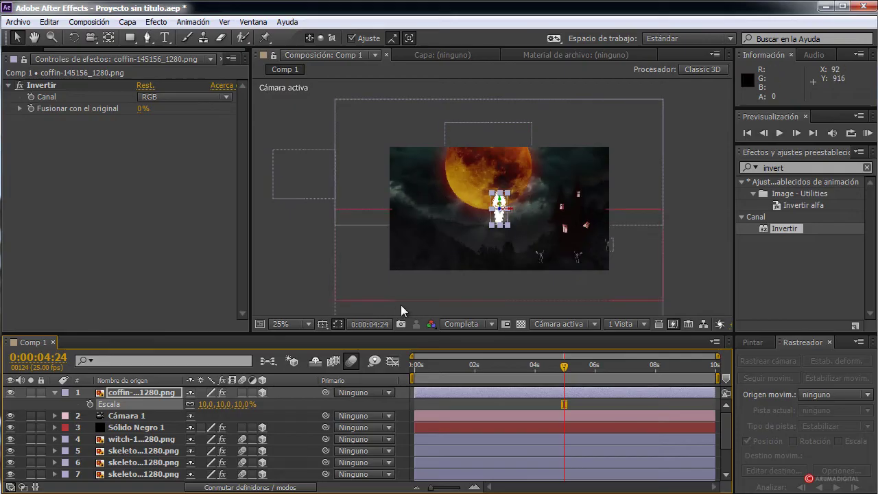
# Position the coffin near the camera on the left at about 584, 436, -1464.
pyautogui.click(160, 392)
pyautogui.press('p')
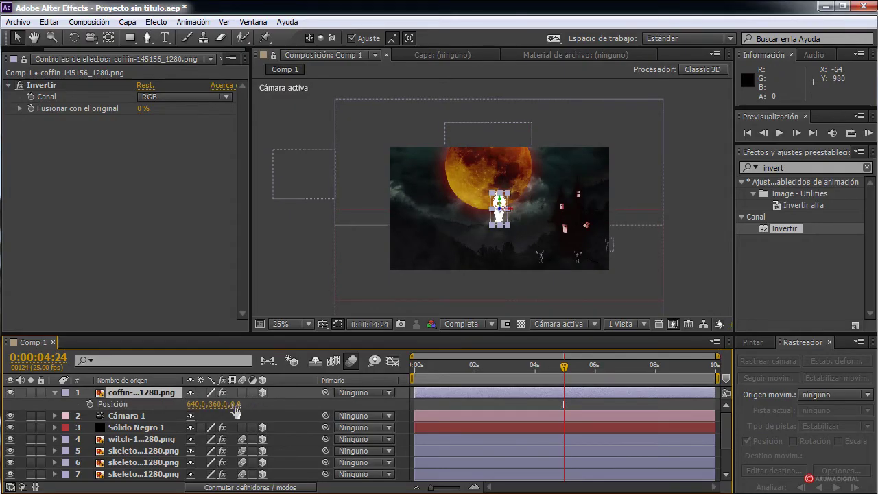
pyautogui.moveTo(142, 406)
pyautogui.mouseDown()
pyautogui.moveTo(43, 404)
pyautogui.moveTo(58, 400)
pyautogui.mouseUp()
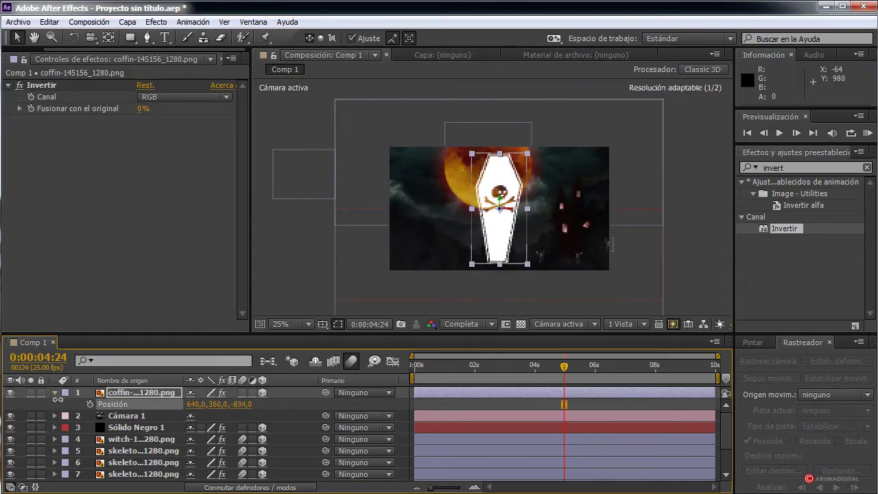
pyautogui.moveTo(570, 365)
pyautogui.mouseDown()
pyautogui.moveTo(584, 367)
pyautogui.moveTo(568, 373)
pyautogui.moveTo(715, 373)
pyautogui.moveTo(721, 386)
pyautogui.mouseUp()
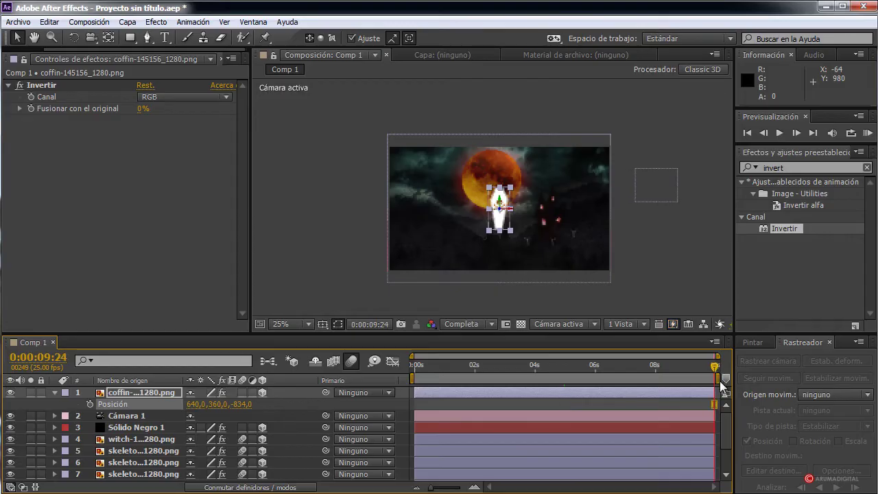
pyautogui.moveTo(245, 412); pyautogui.dragTo(355, 400)
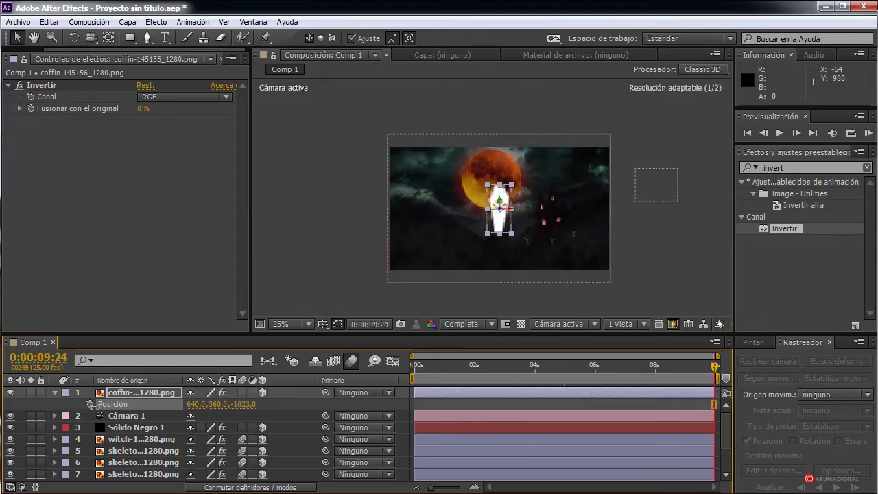
pyautogui.moveTo(241, 404); pyautogui.dragTo(178, 408)
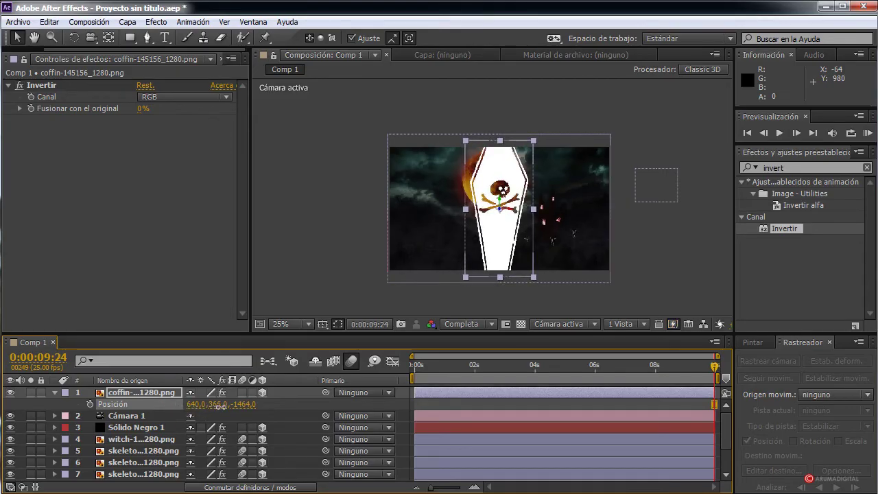
pyautogui.moveTo(221, 406); pyautogui.dragTo(156, 401)
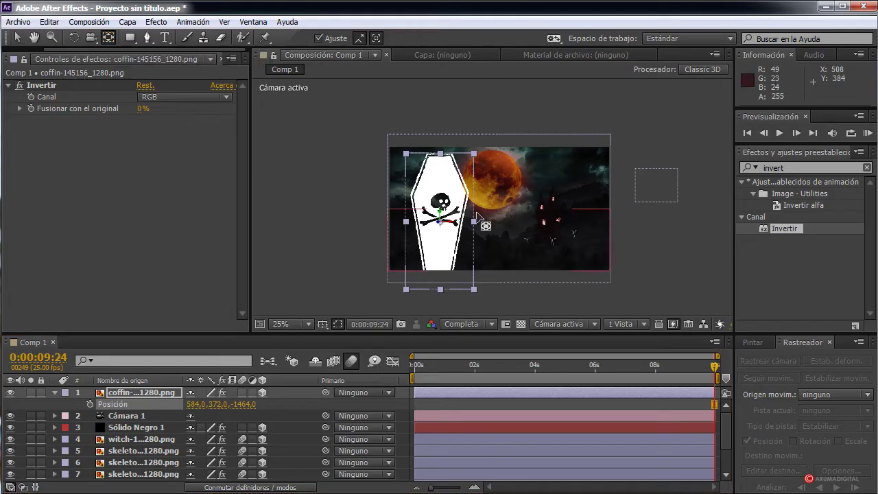
pyautogui.press('.')
pyautogui.moveTo(452, 233)
pyautogui.mouseDown()
pyautogui.moveTo(451, 180)
pyautogui.moveTo(464, 303)
pyautogui.mouseUp()
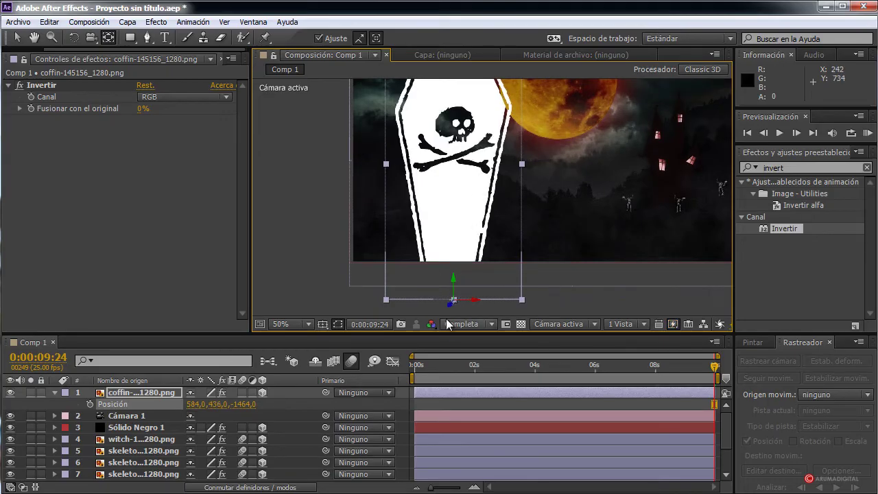
pyautogui.click(163, 392)
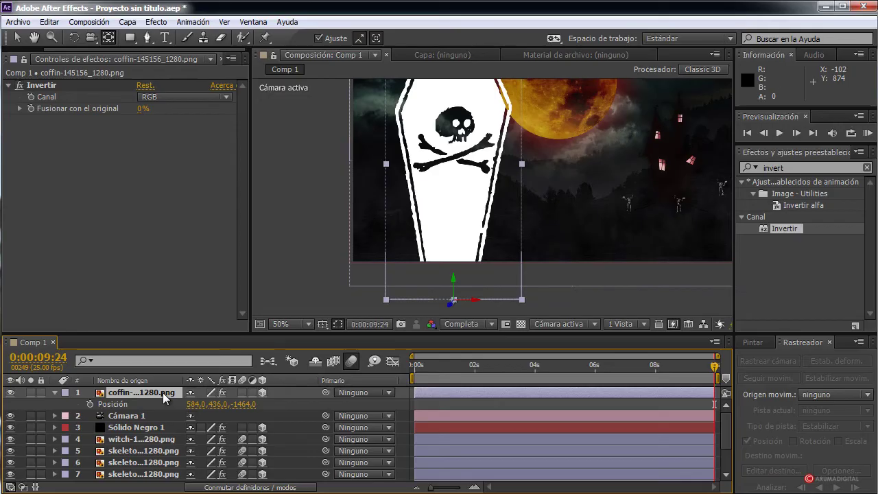
pyautogui.press('r')
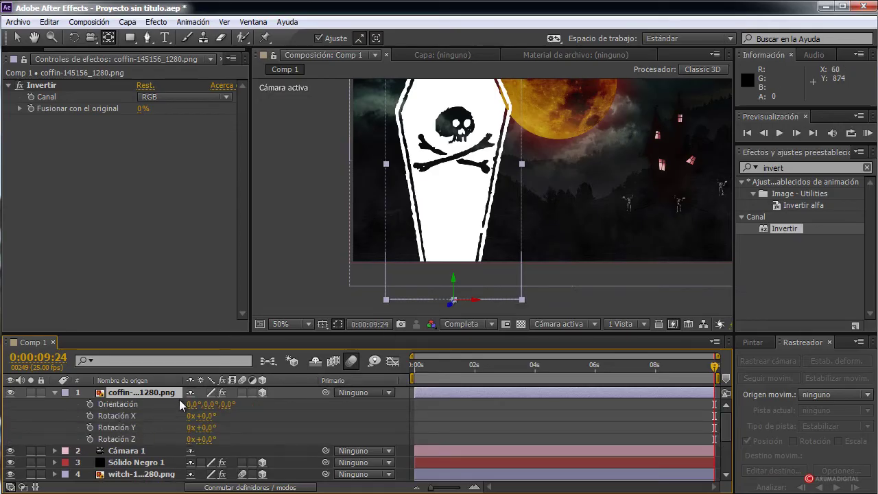
# Keyframe the coffin's Z orientation from 260° around 7:16 to 348° near 9:03.
pyautogui.moveTo(224, 412); pyautogui.dragTo(162, 411)
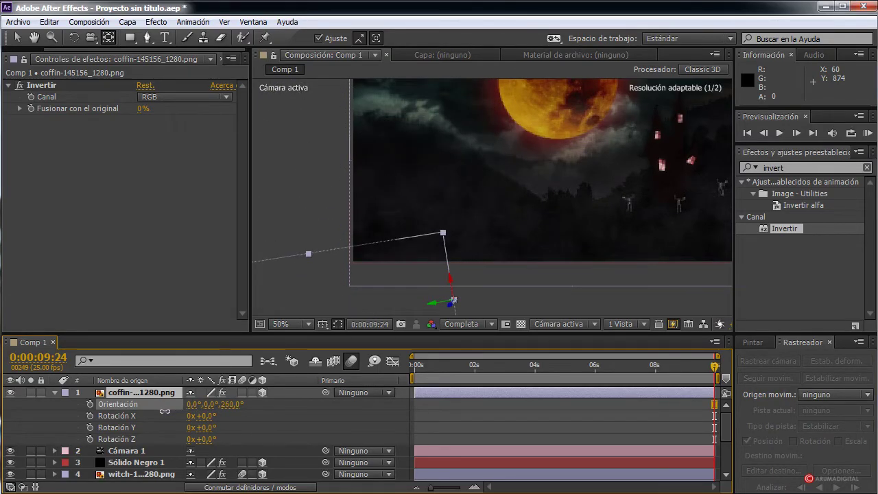
pyautogui.click(701, 371)
pyautogui.moveTo(682, 369)
pyautogui.mouseDown()
pyautogui.moveTo(601, 376)
pyautogui.moveTo(643, 376)
pyautogui.mouseUp()
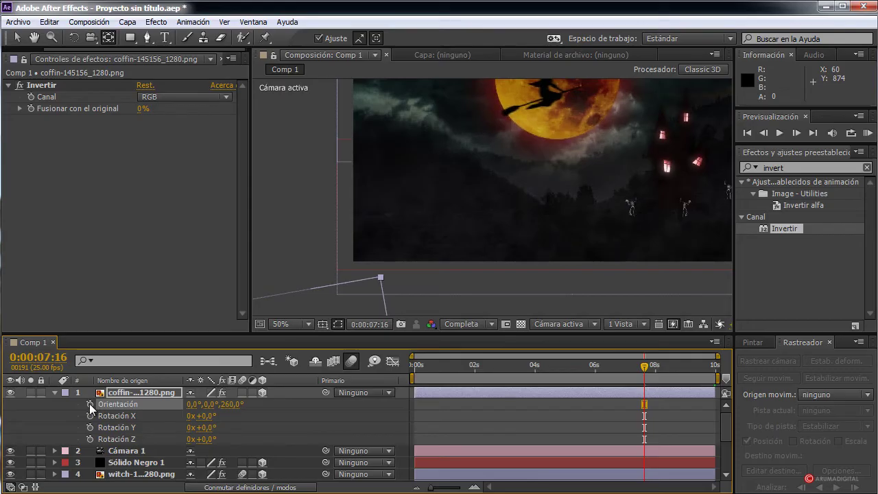
pyautogui.click(89, 403)
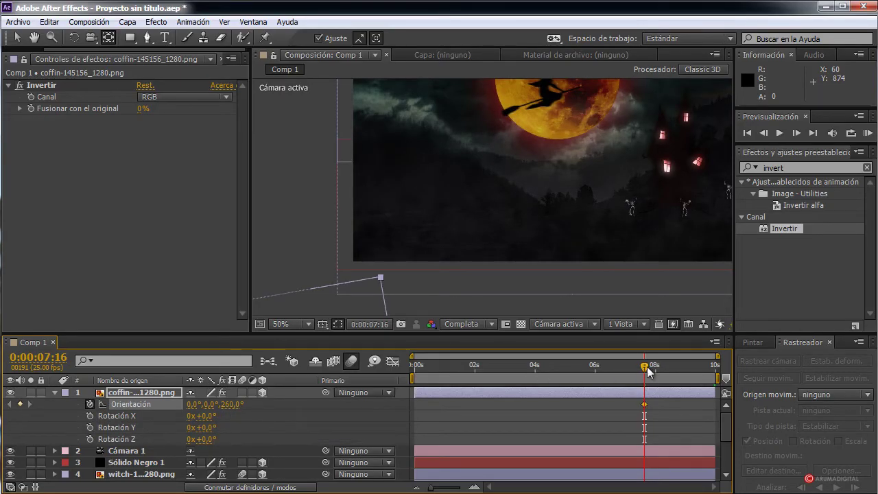
pyautogui.moveTo(647, 369); pyautogui.dragTo(690, 370)
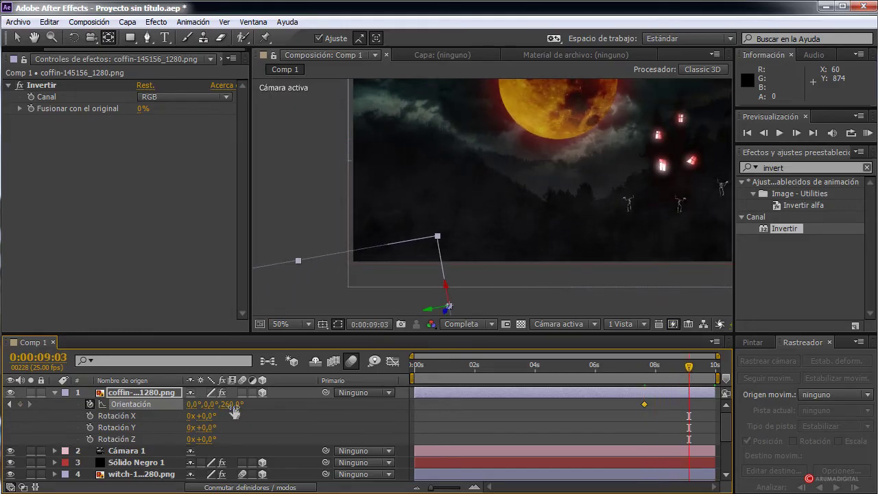
pyautogui.moveTo(232, 404); pyautogui.dragTo(291, 404)
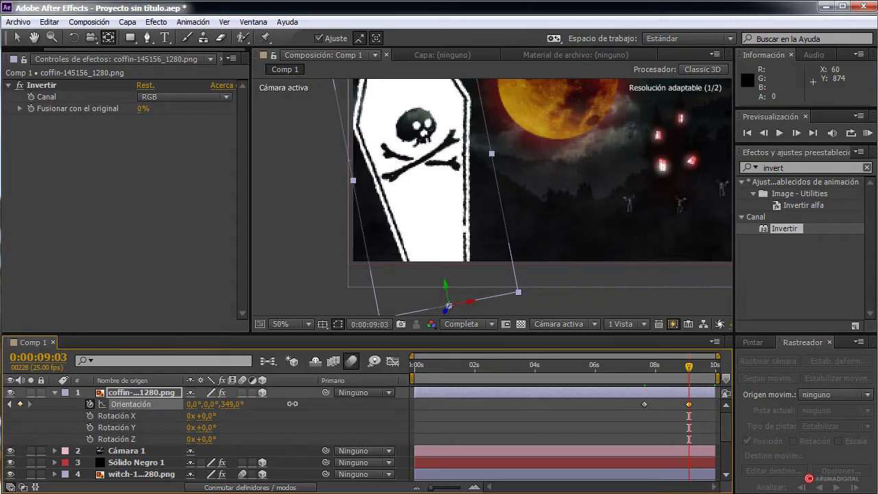
pyautogui.moveTo(690, 379)
pyautogui.mouseDown()
pyautogui.moveTo(625, 380)
pyautogui.moveTo(689, 379)
pyautogui.mouseUp()
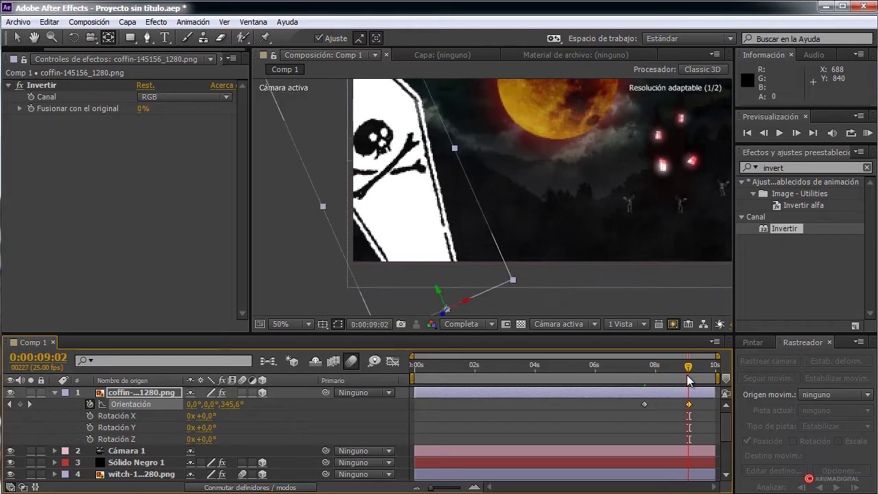
# Apply Easy Ease In (Desaceleración suave) to the final orientation keyframe.
pyautogui.click(688, 405)
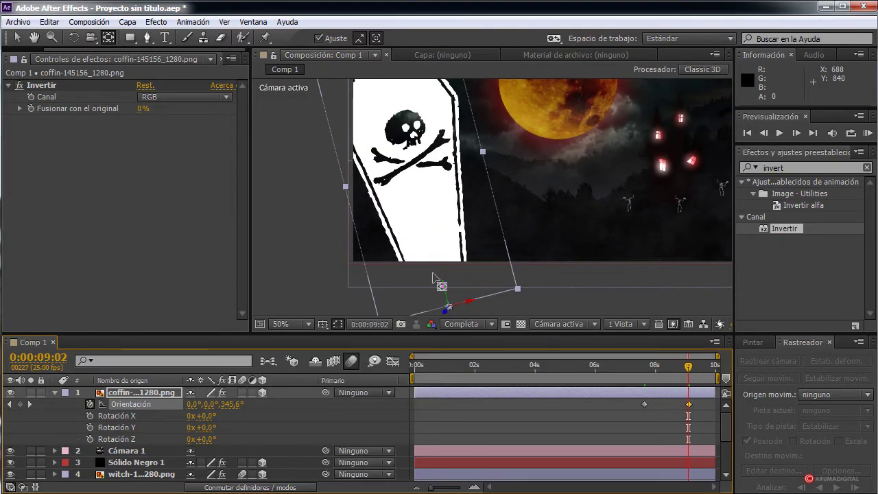
pyautogui.click(193, 22)
pyautogui.moveTo(228, 181)
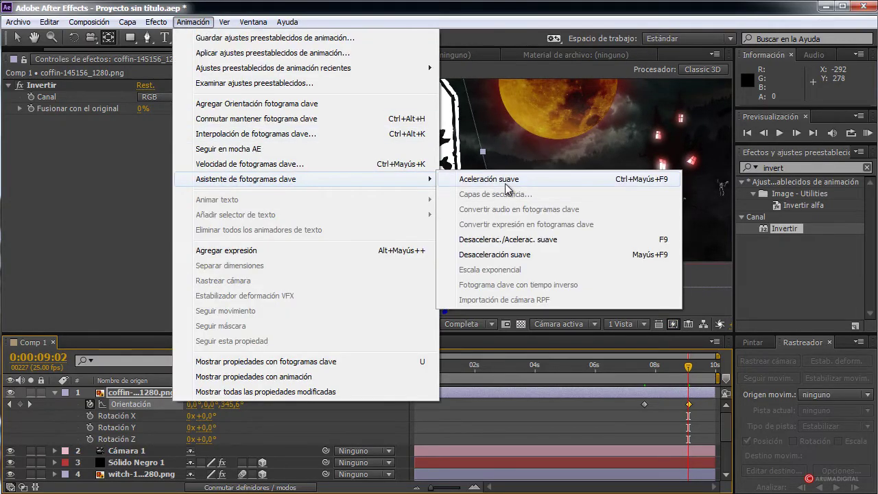
pyautogui.click(591, 256)
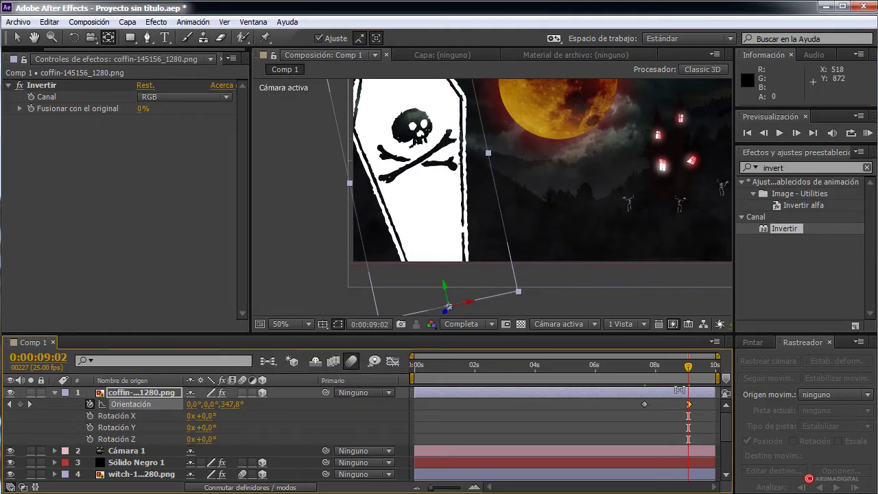
pyautogui.moveTo(689, 371); pyautogui.dragTo(691, 374)
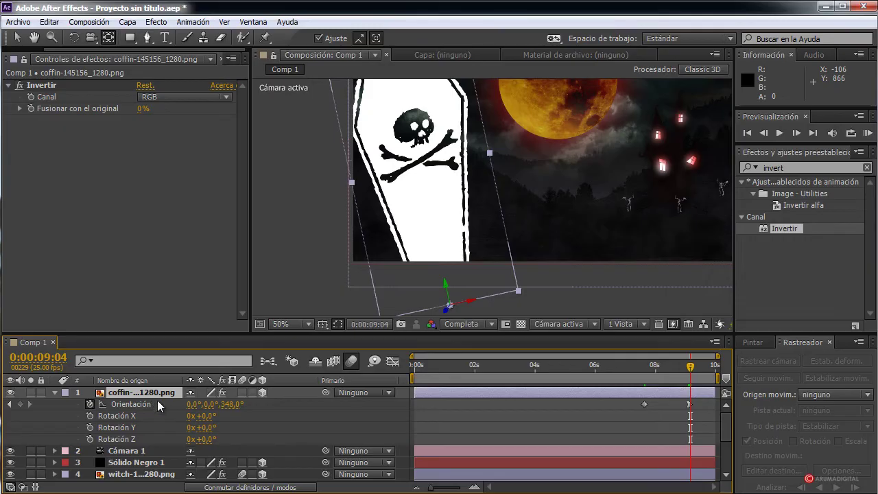
# Duplicate the coffin layer and move the copy right to X Position about 713.
pyautogui.hotkey('ctrl', 'd')
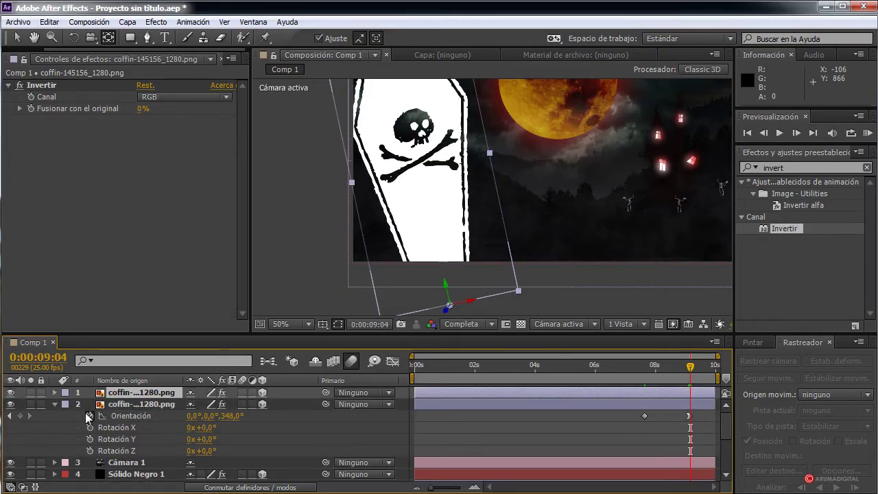
pyautogui.click(55, 404)
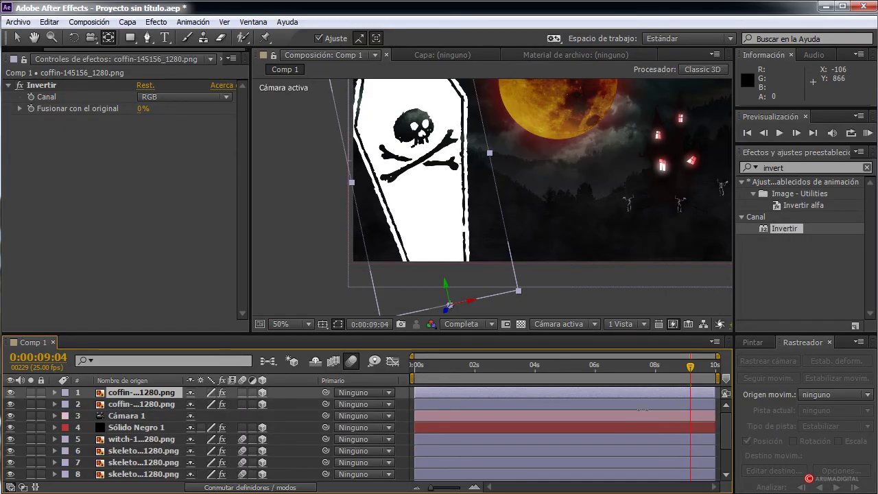
pyautogui.click(55, 393)
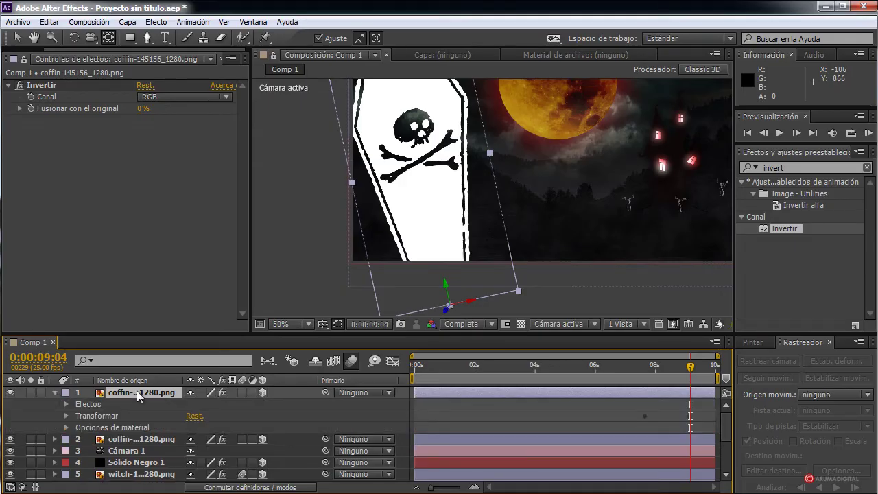
pyautogui.press('r')
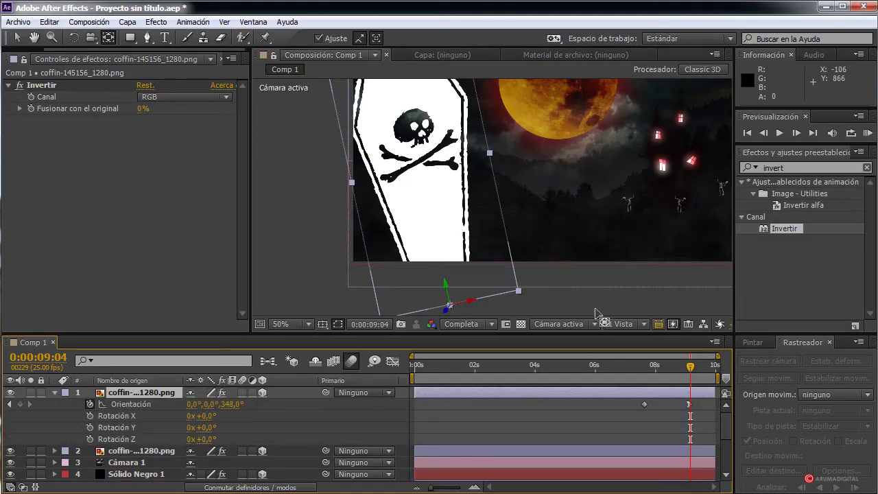
pyautogui.scroll(-2, 549, 195)
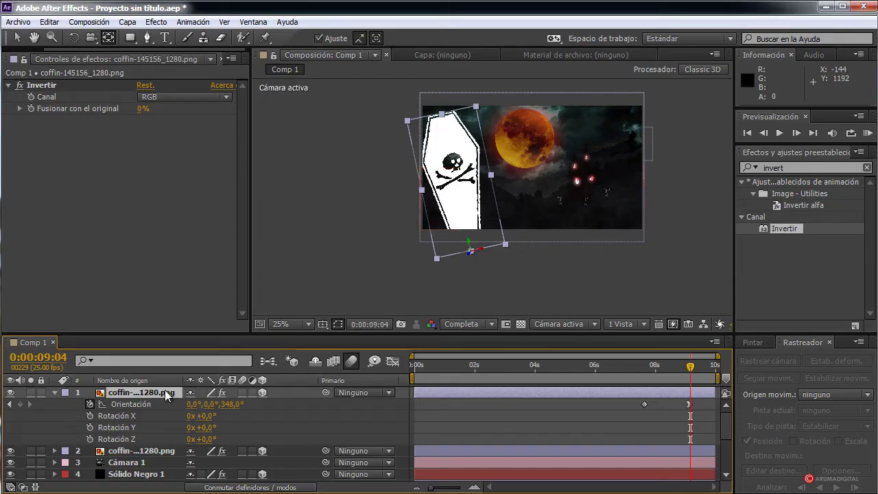
pyautogui.press('p')
pyautogui.moveTo(196, 404); pyautogui.dragTo(286, 404)
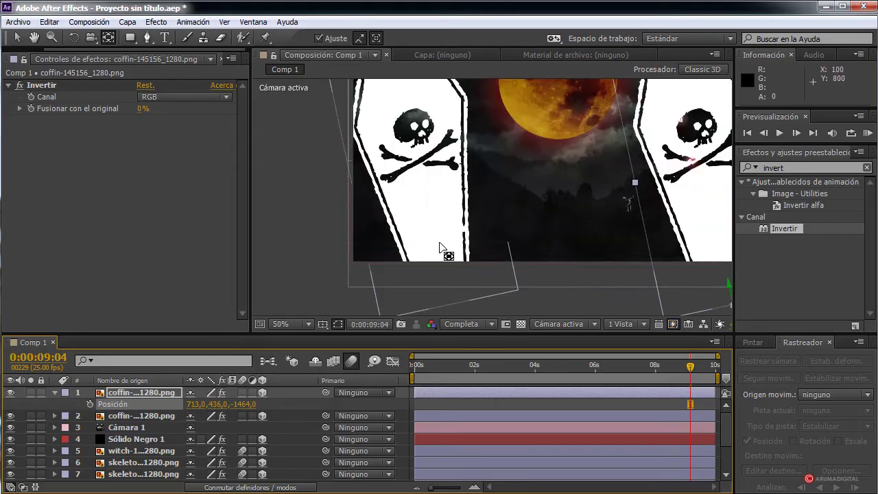
pyautogui.click(133, 393)
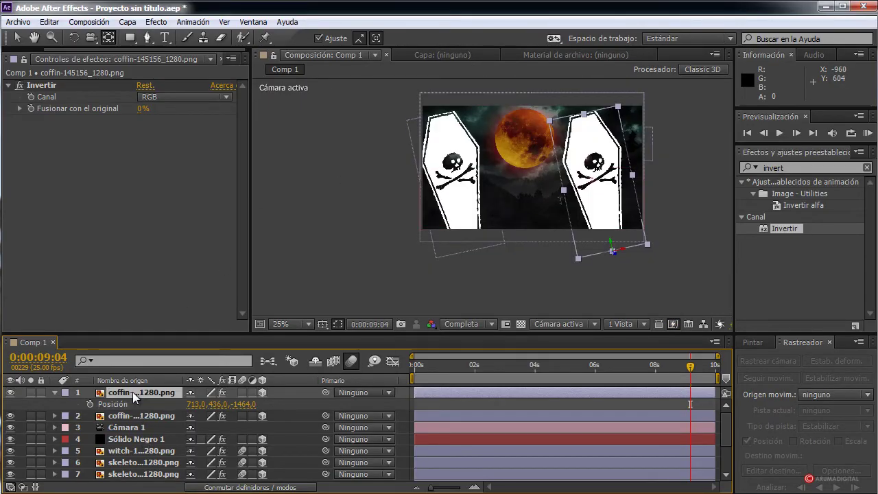
# Set the duplicate coffin's orientation keyframes to 104° at 7:16 and 8° at 9:03.
pyautogui.press('r')
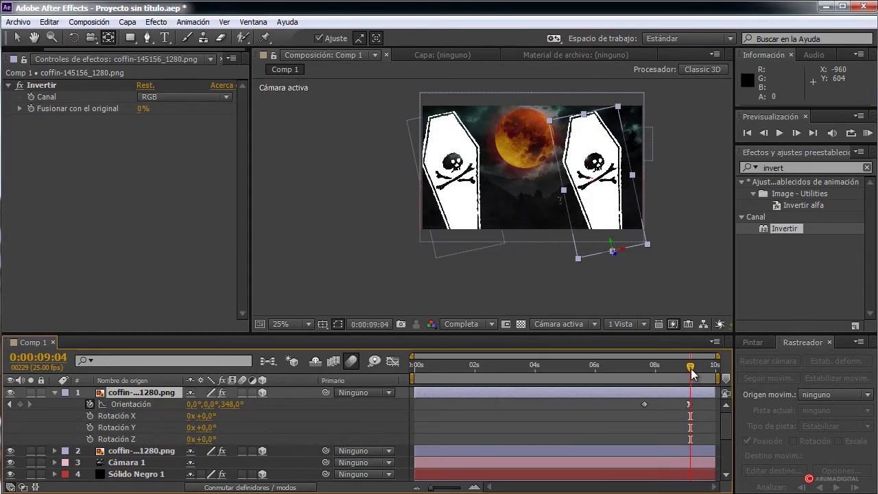
pyautogui.moveTo(691, 373); pyautogui.dragTo(679, 374)
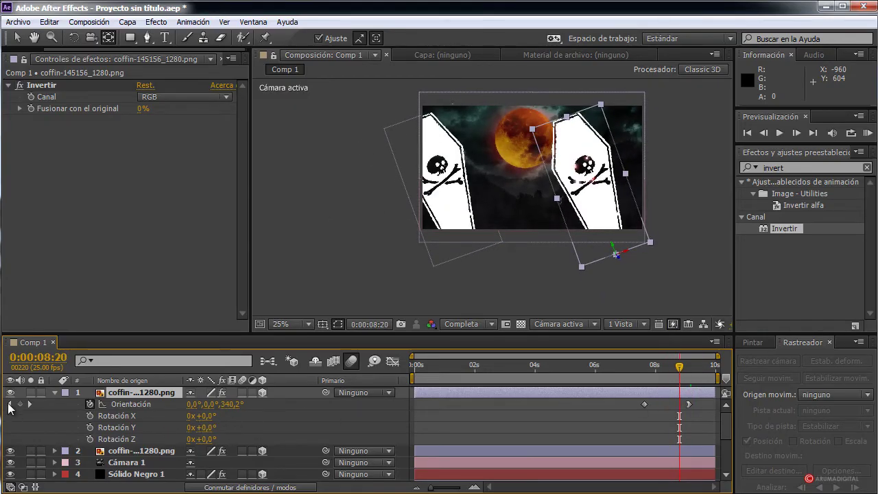
pyautogui.click(10, 404)
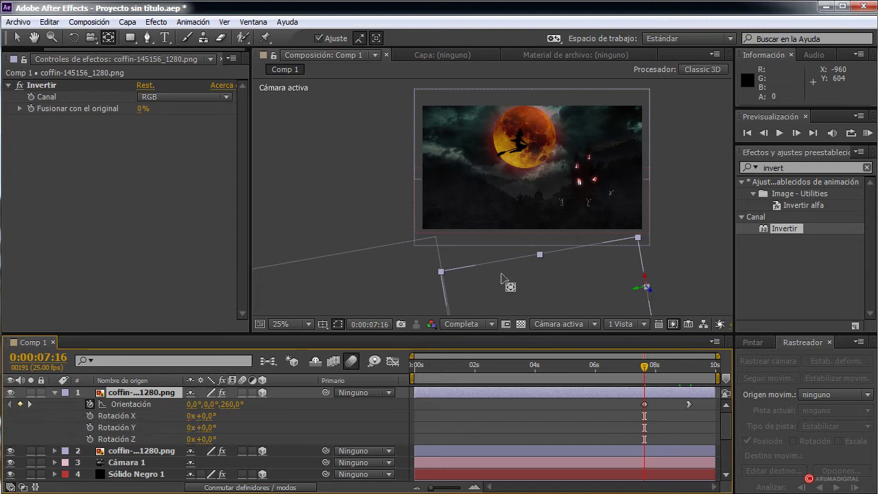
pyautogui.moveTo(230, 410); pyautogui.dragTo(355, 393)
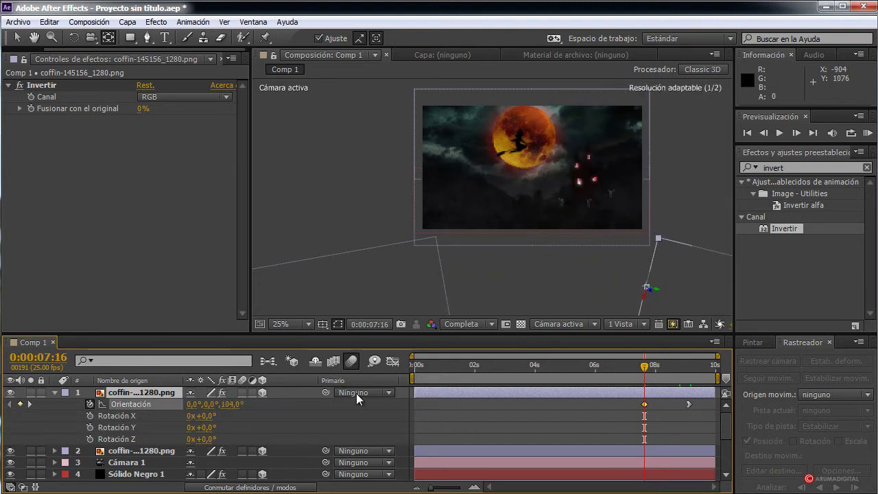
pyautogui.click(30, 404)
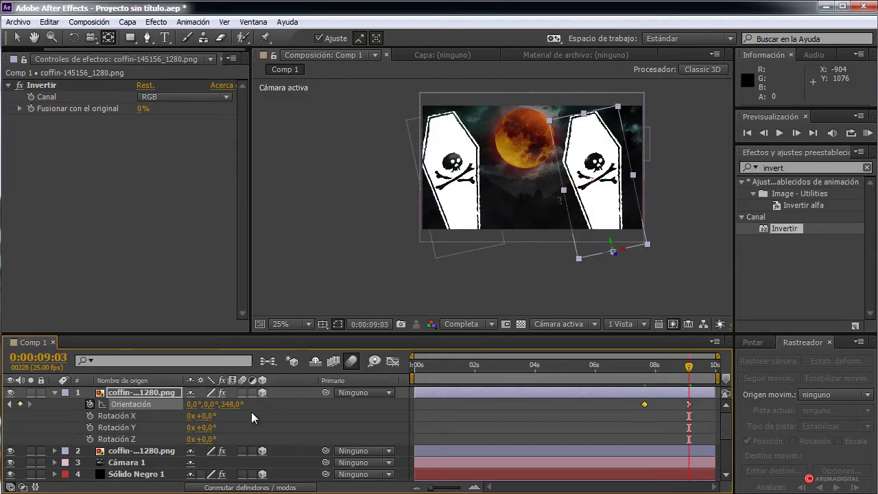
pyautogui.moveTo(233, 409); pyautogui.dragTo(246, 404)
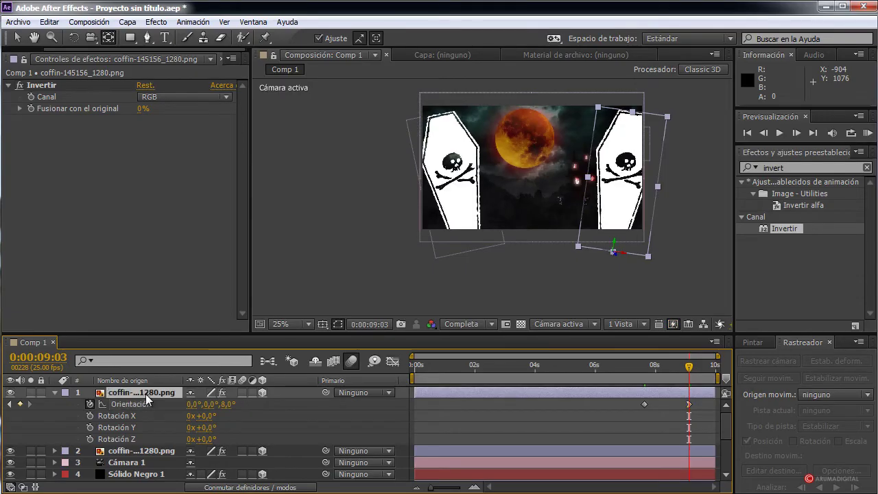
# Shift the right coffin inward to X Position 706.
pyautogui.press('p')
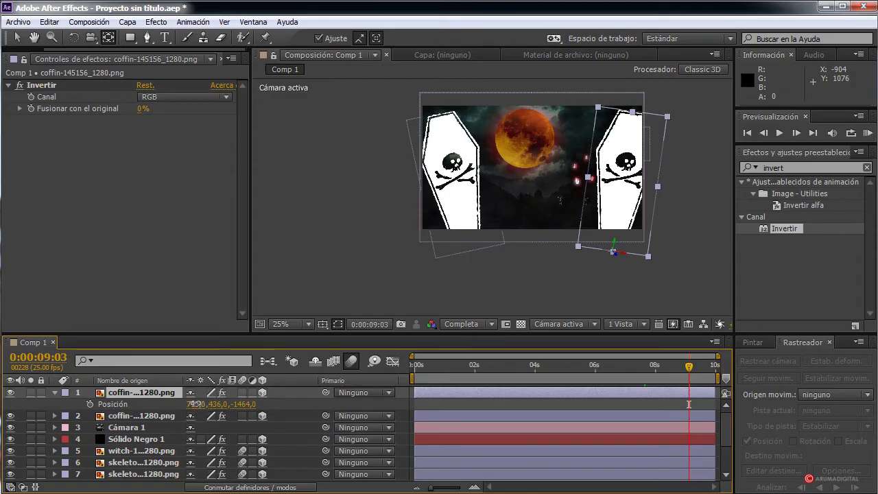
pyautogui.moveTo(195, 405)
pyautogui.mouseDown()
pyautogui.moveTo(185, 403)
pyautogui.moveTo(194, 403)
pyautogui.mouseUp()
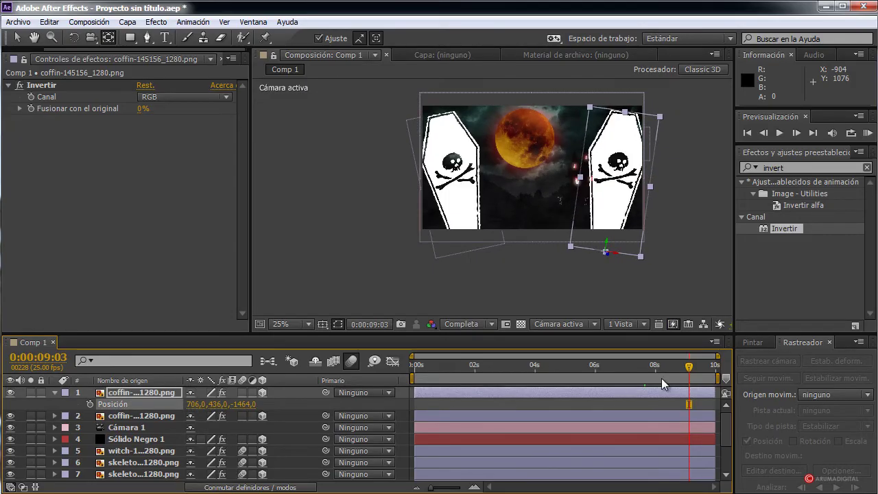
pyautogui.moveTo(688, 371)
pyautogui.mouseDown()
pyautogui.moveTo(510, 374)
pyautogui.moveTo(696, 368)
pyautogui.mouseUp()
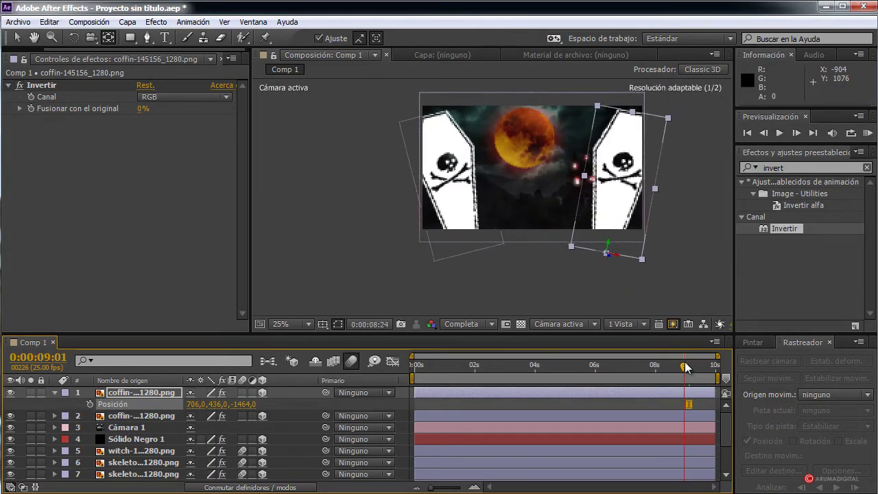
pyautogui.moveTo(697, 368); pyautogui.dragTo(703, 369)
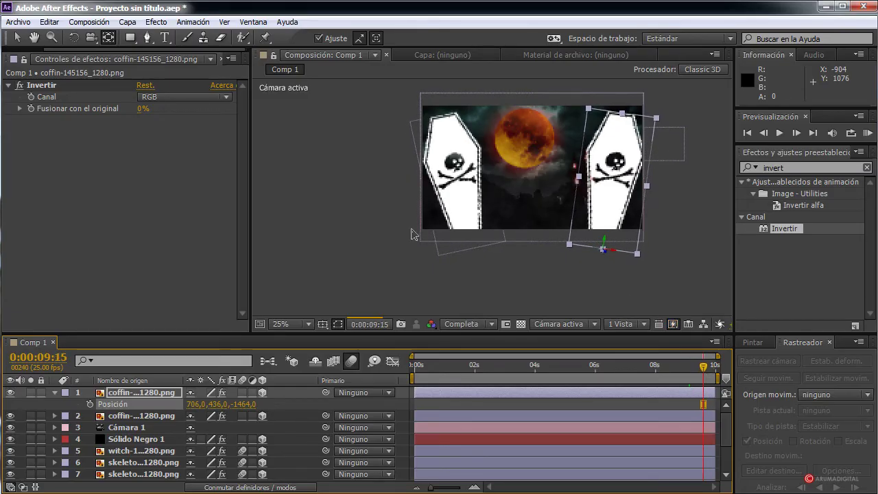
# Set both coffins' Position to Y 441 and Z -1411.
pyautogui.keyDown('ctrl'); pyautogui.click(128, 415); pyautogui.keyUp('ctrl')
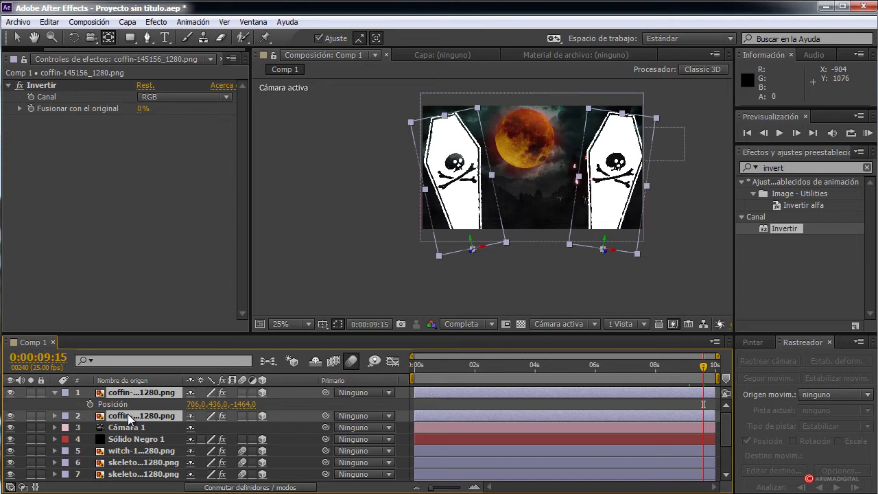
pyautogui.press('p')
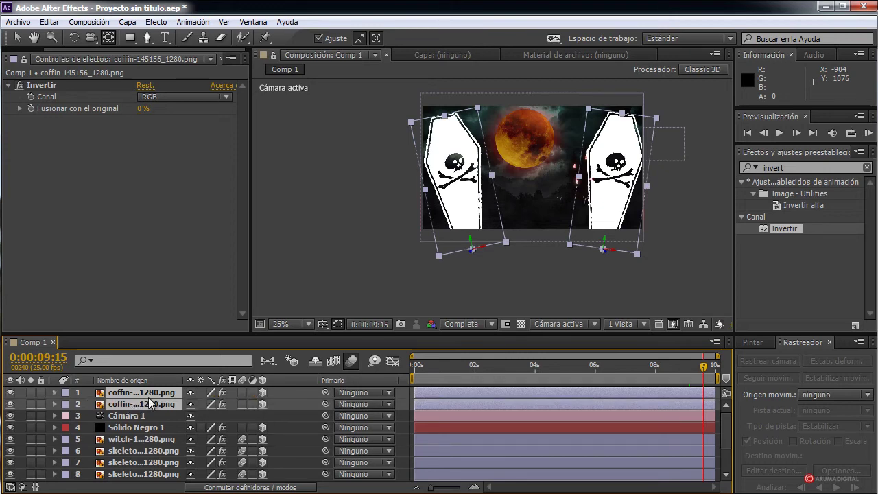
pyautogui.press('p')
pyautogui.moveTo(249, 407)
pyautogui.mouseDown()
pyautogui.moveTo(273, 400)
pyautogui.moveTo(211, 429)
pyautogui.mouseUp()
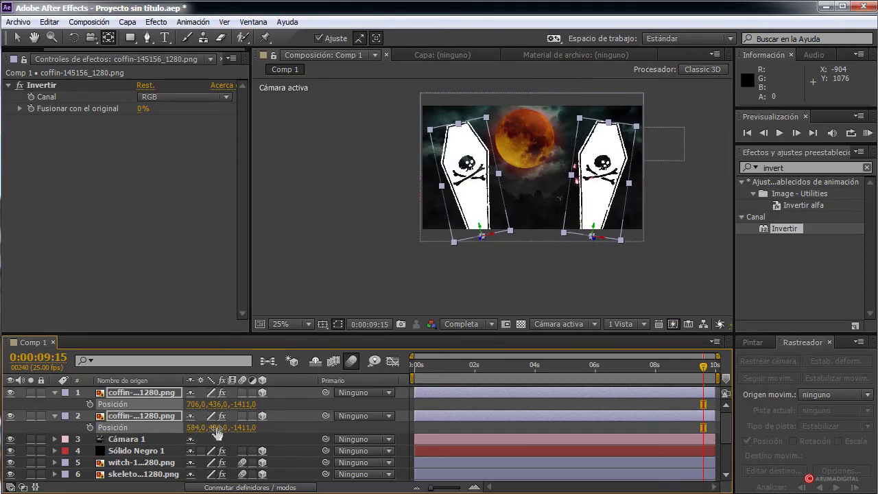
pyautogui.moveTo(217, 429); pyautogui.dragTo(220, 426)
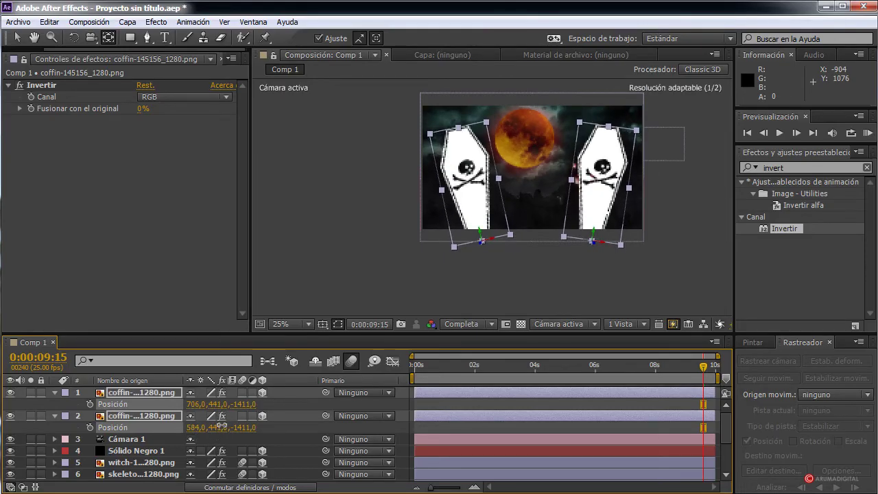
pyautogui.click(505, 324)
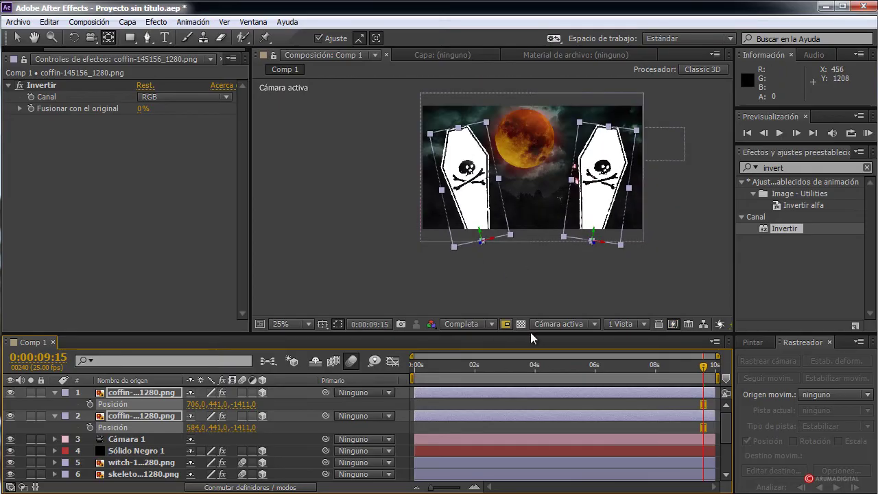
pyautogui.moveTo(677, 366); pyautogui.dragTo(682, 366)
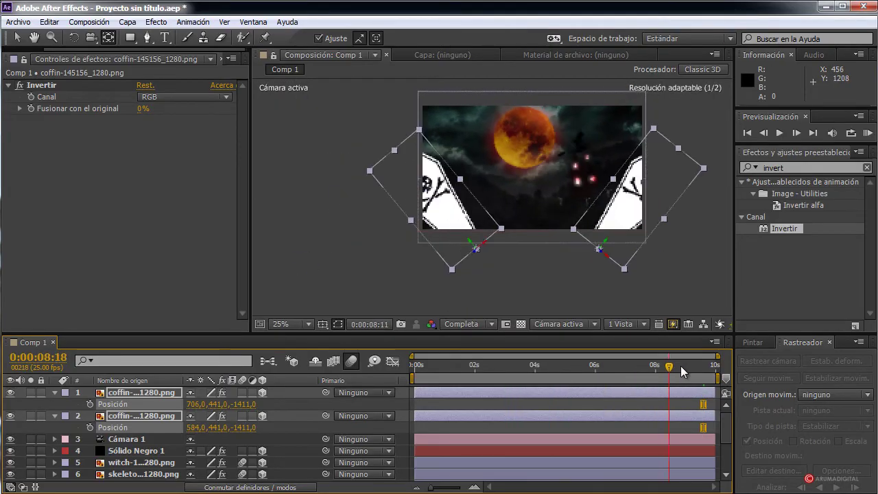
# Enable motion blur on both coffin layers.
pyautogui.click(241, 393)
pyautogui.click(241, 416)
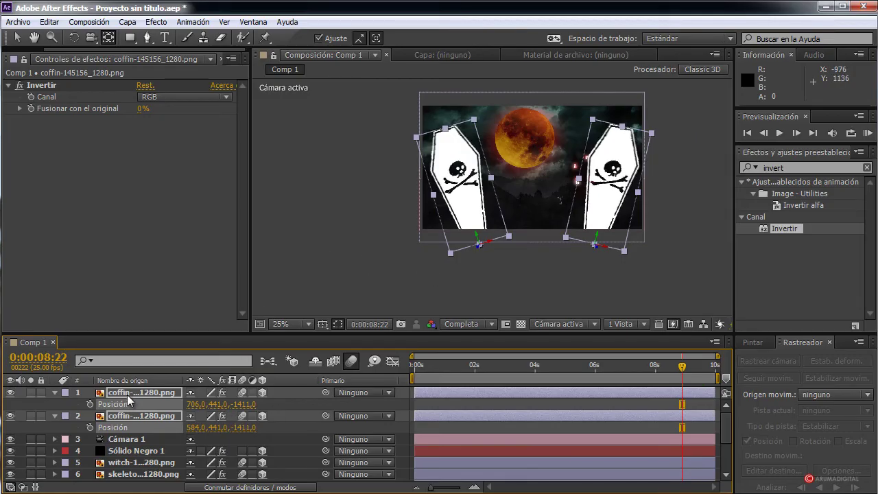
pyautogui.keyDown('ctrl'); pyautogui.click(130, 415); pyautogui.keyUp('ctrl')
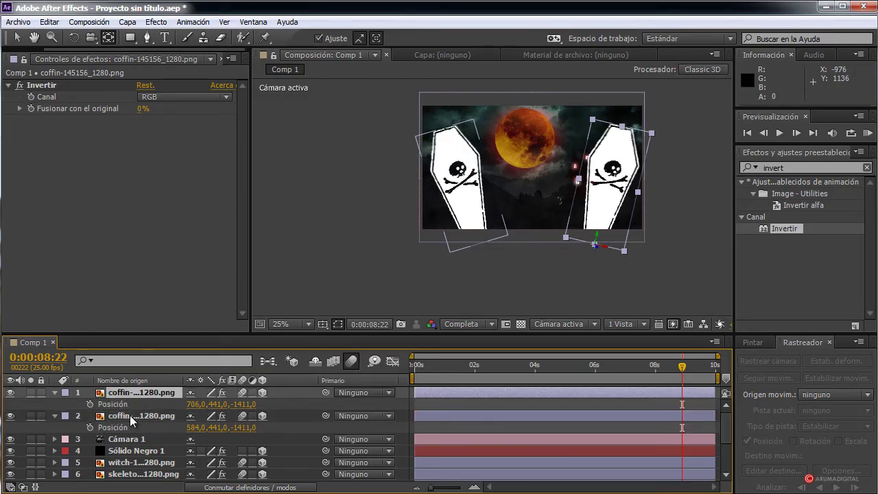
pyautogui.keyDown('ctrl'); pyautogui.click(130, 415); pyautogui.keyUp('ctrl')
# Lower both coffin layers' Opacidad to 74% and preview them against the moon.
pyautogui.press('t')
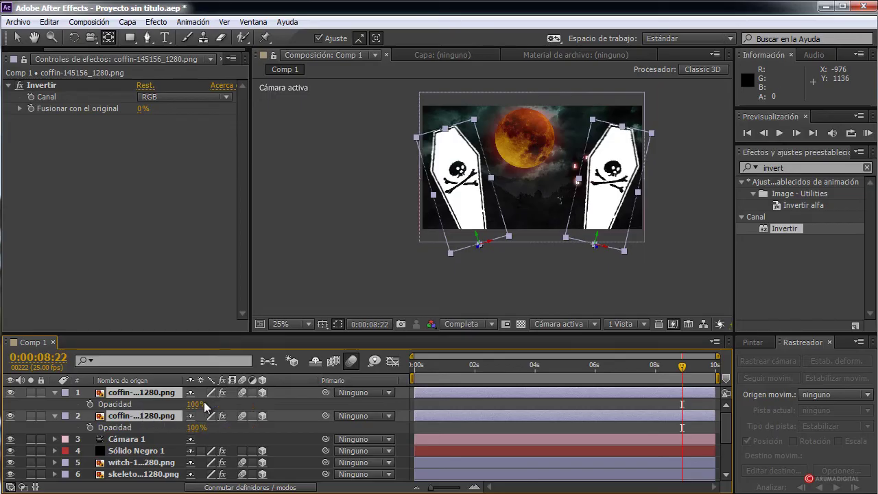
pyautogui.moveTo(194, 405); pyautogui.dragTo(175, 404)
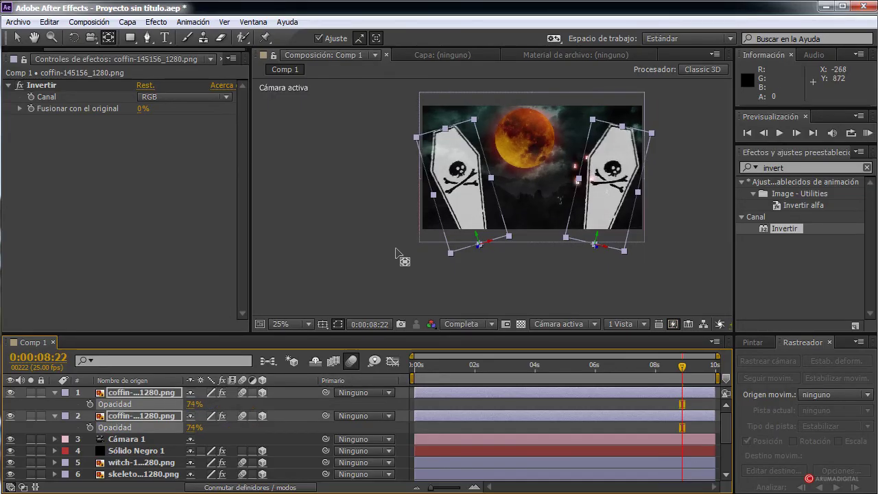
pyautogui.scroll(2, 400, 255)
pyautogui.scroll(-2, 400, 255)
pyautogui.scroll(2, 400, 251)
pyautogui.click(316, 277)
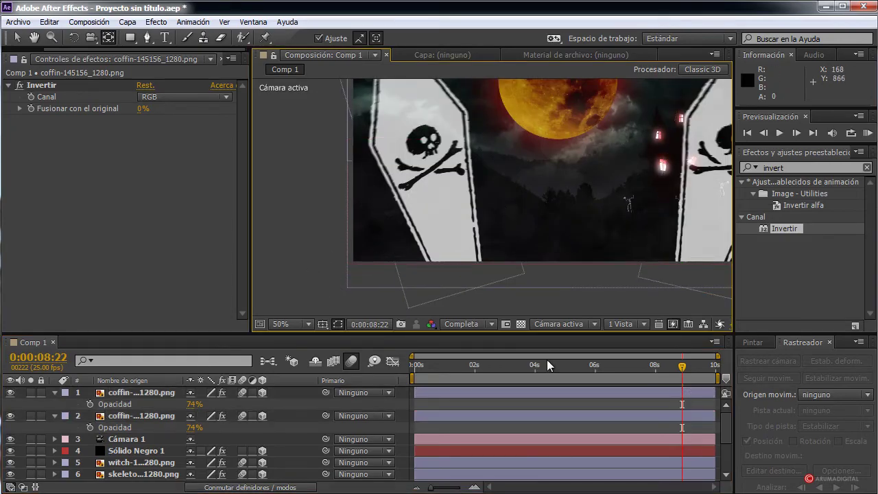
pyautogui.moveTo(521, 365); pyautogui.dragTo(700, 367)
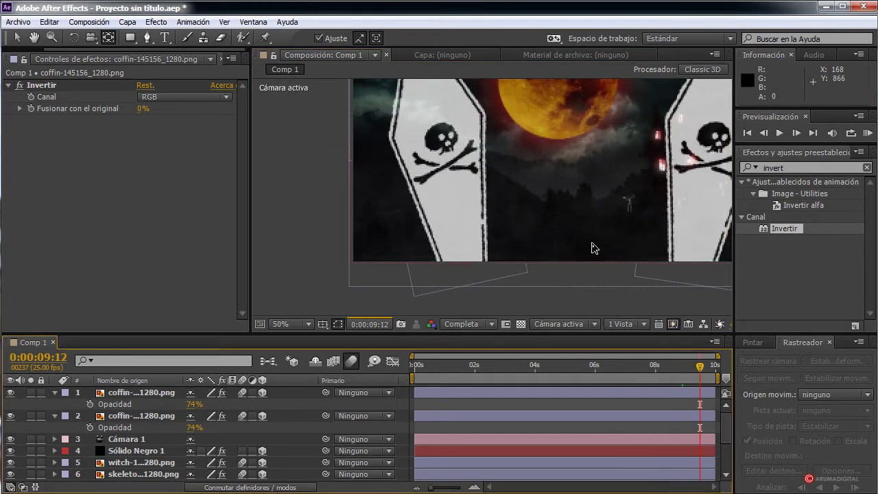
pyautogui.scroll(-1, 594, 248)
pyautogui.scroll(1, 594, 249)
pyautogui.scroll(-1, 573, 225)
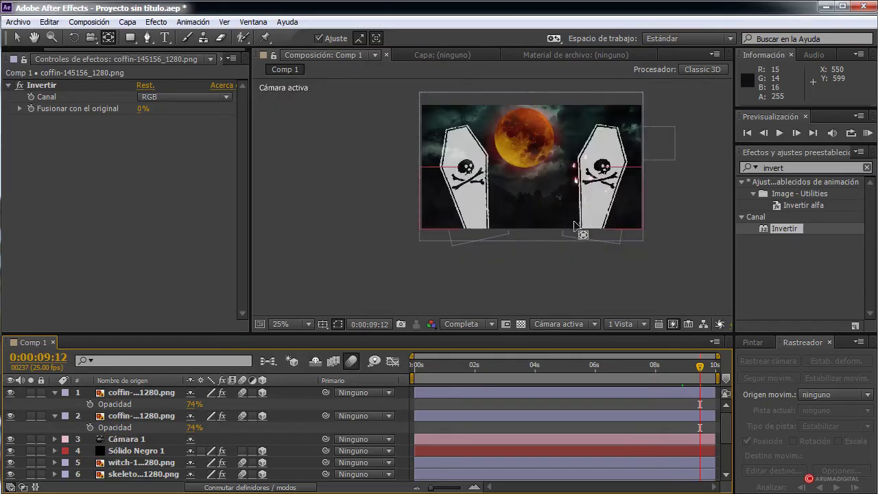
pyautogui.scroll(1, 542, 228)
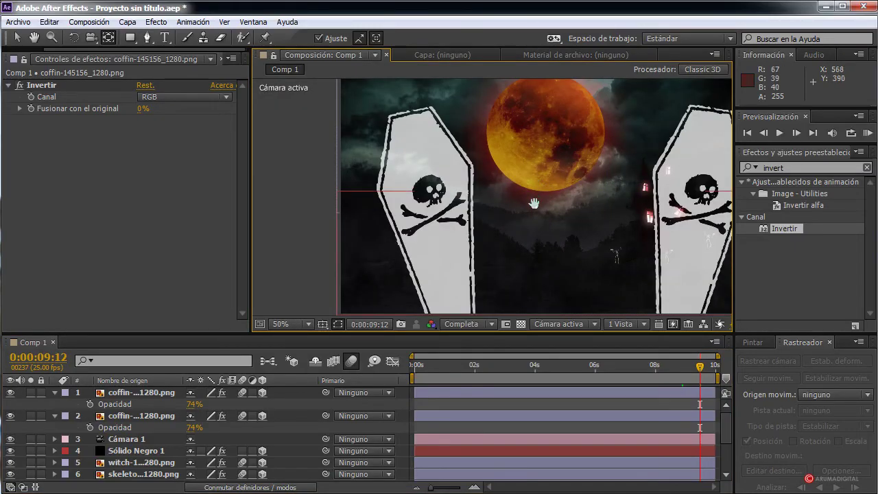
pyautogui.moveTo(534, 203)
pyautogui.mouseDown()
pyautogui.moveTo(542, 206)
pyautogui.moveTo(517, 197)
pyautogui.mouseUp()
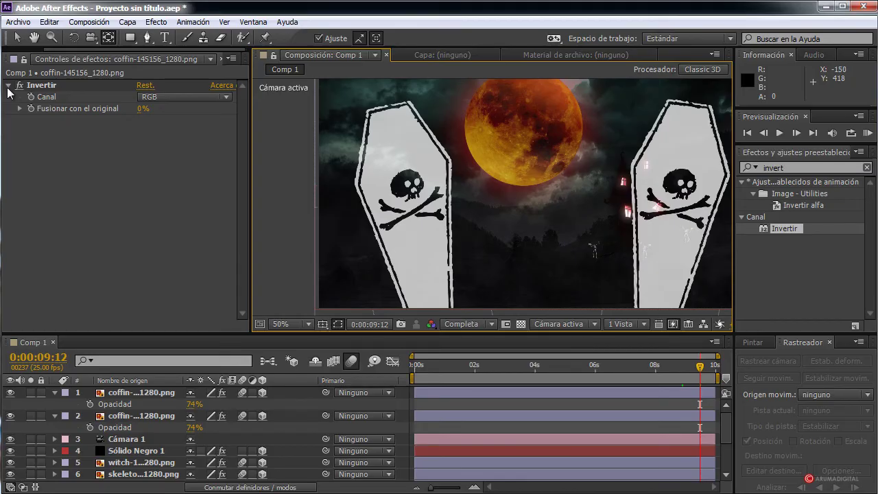
# Create a text layer reading 'FELIZ HALLOWEEN' with centre-aligned lines.
pyautogui.click(7, 85)
pyautogui.click(127, 21)
pyautogui.moveTo(145, 37)
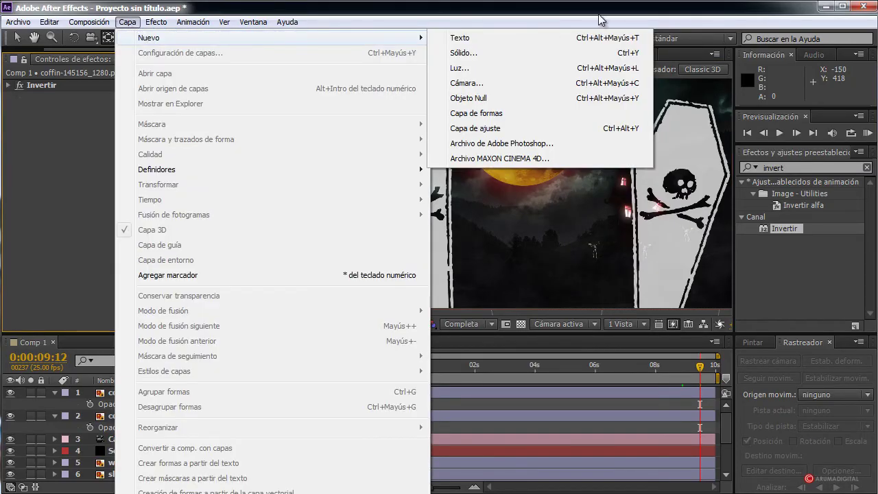
pyautogui.click(473, 39)
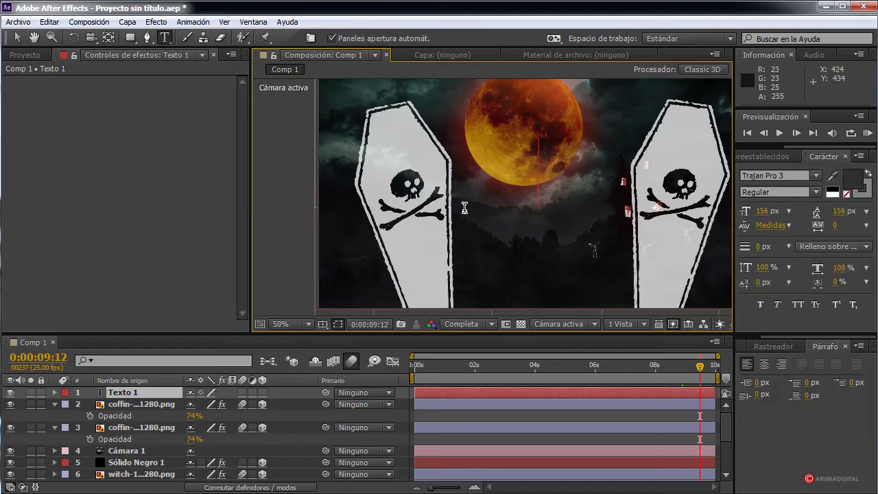
pyautogui.write('FEL')
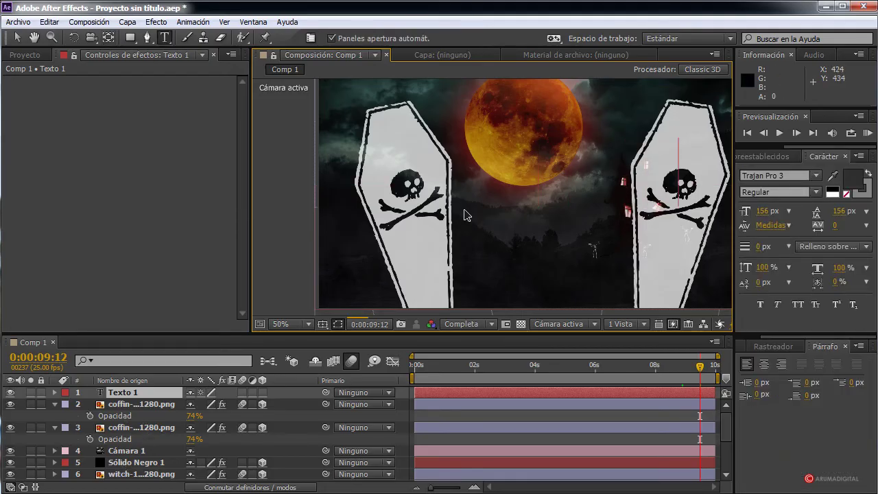
pyautogui.write('IZ ')
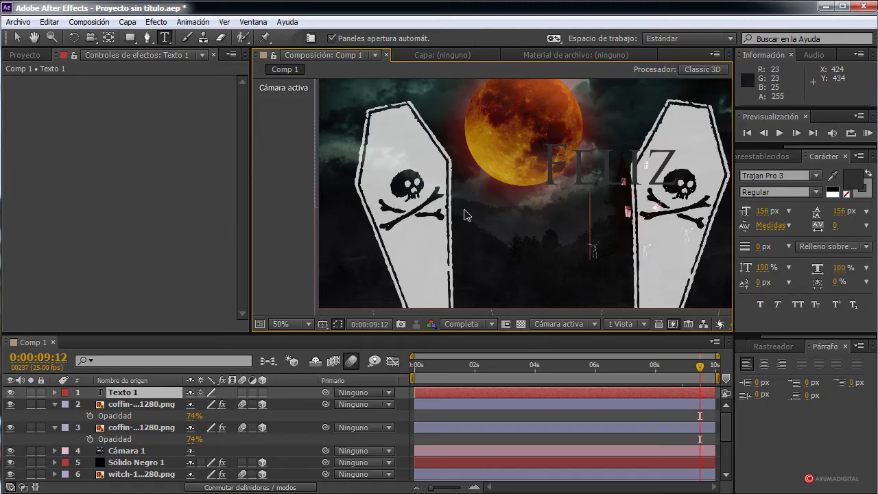
pyautogui.write('HALL')
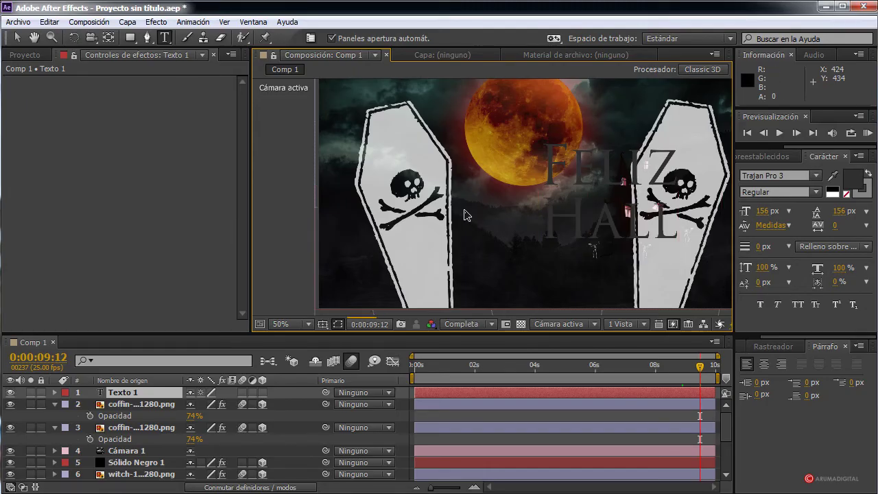
pyautogui.write('OWEEN')
pyautogui.press('Escape')
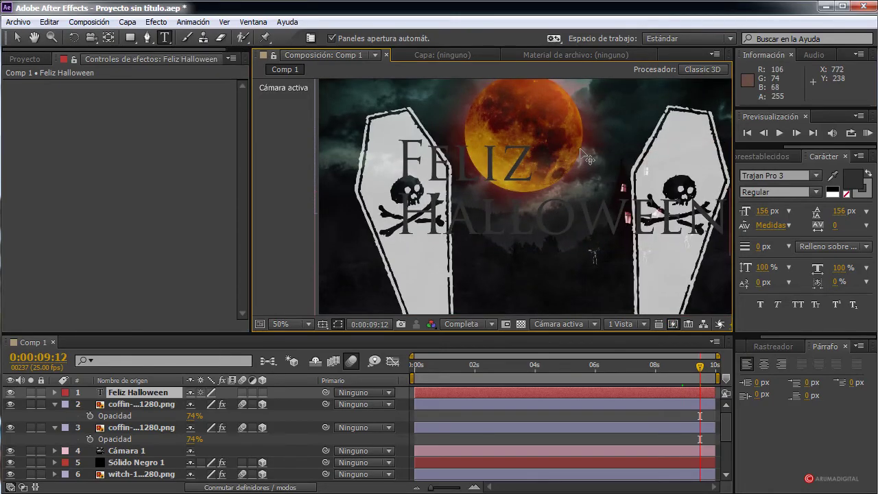
pyautogui.doubleClick(397, 159)
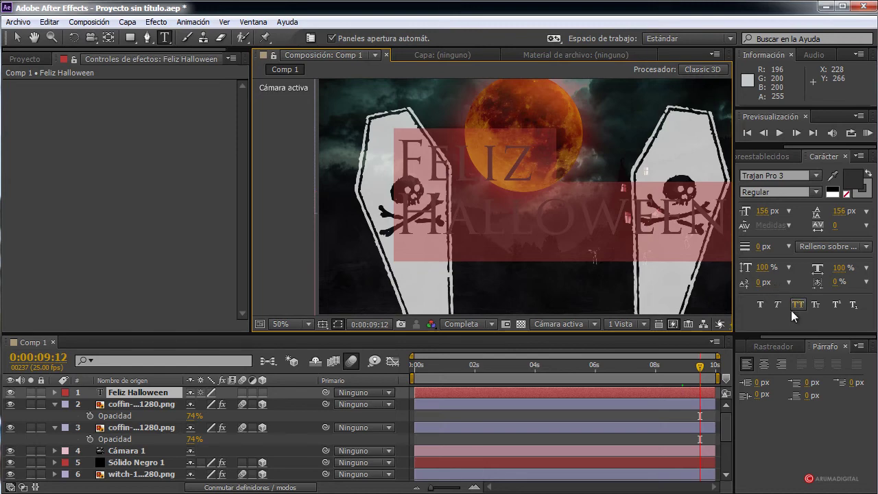
pyautogui.click(765, 364)
pyautogui.click(411, 102)
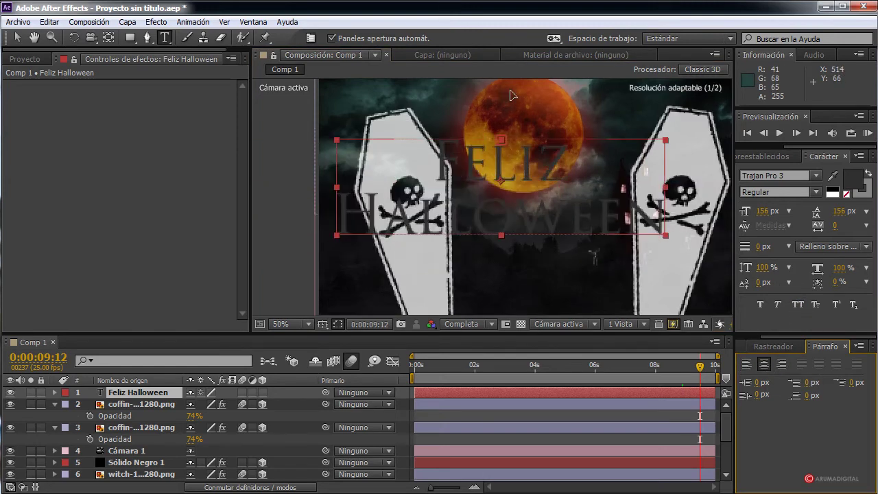
pyautogui.moveTo(536, 95); pyautogui.dragTo(533, 94)
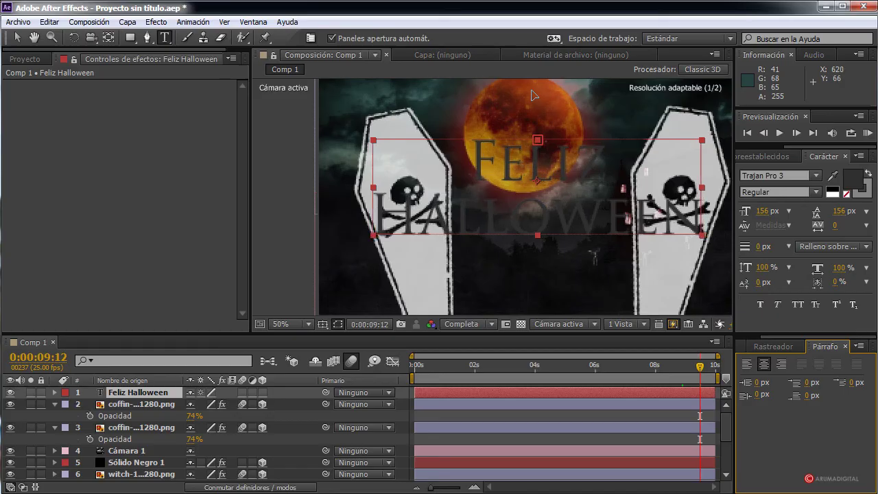
# Set the title's fill colour to white.
pyautogui.doubleClick(533, 95)
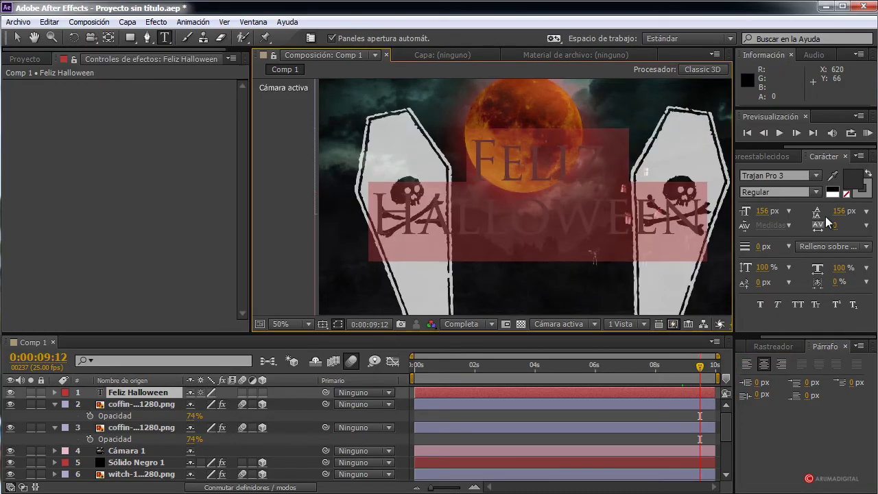
pyautogui.click(853, 183)
pyautogui.moveTo(255, 344)
pyautogui.mouseDown()
pyautogui.moveTo(135, 269)
pyautogui.moveTo(143, 269)
pyautogui.moveTo(90, 245)
pyautogui.moveTo(112, 256)
pyautogui.mouseUp()
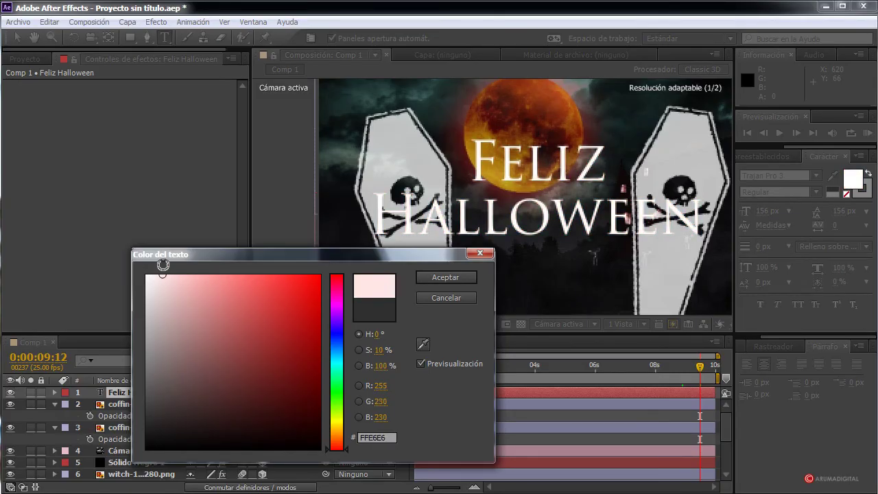
pyautogui.click(440, 278)
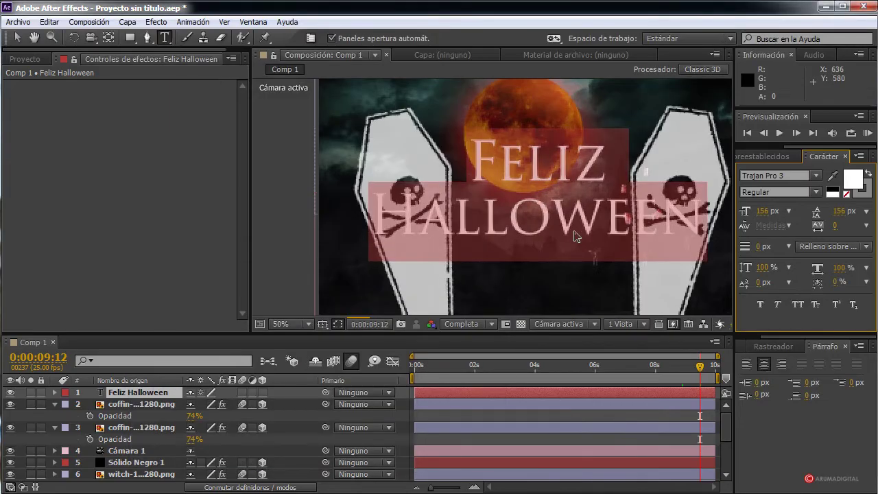
# Size HALLOWEEN to 75 px and FELIZ to 110 px, with 78 px leading.
pyautogui.scroll(-2, 573, 219)
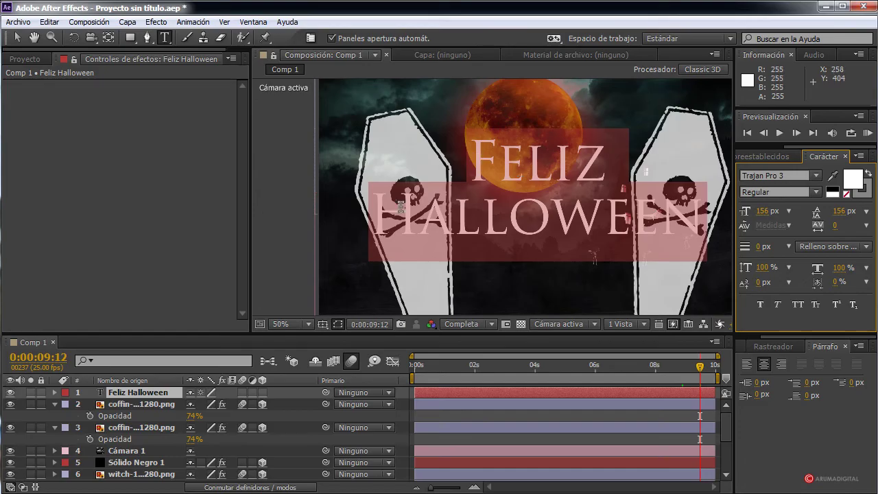
pyautogui.moveTo(379, 207); pyautogui.dragTo(699, 204)
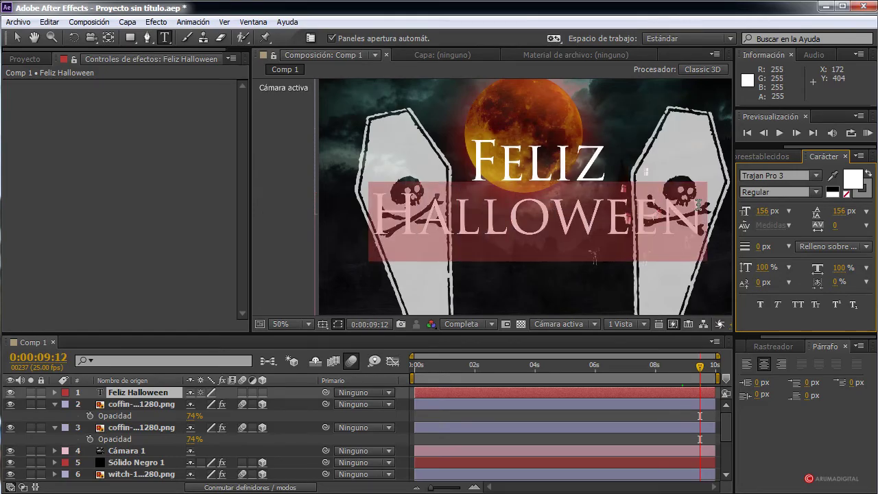
pyautogui.click(761, 211)
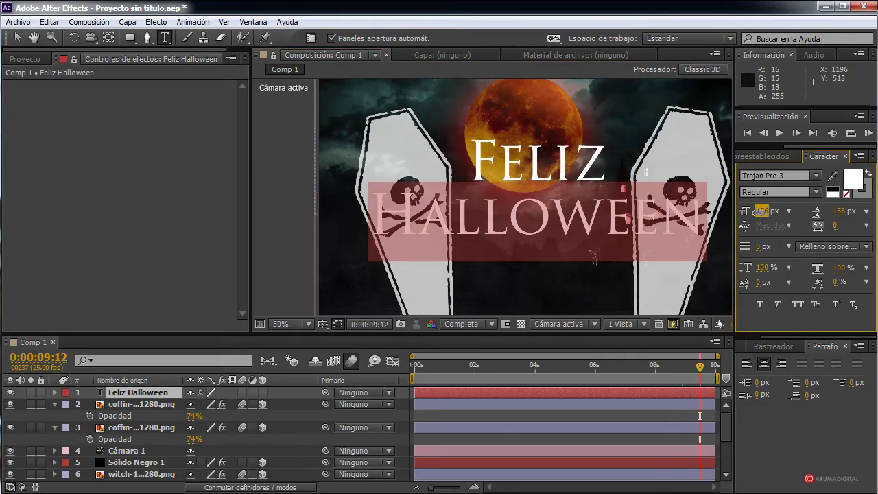
pyautogui.moveTo(757, 213); pyautogui.dragTo(709, 218)
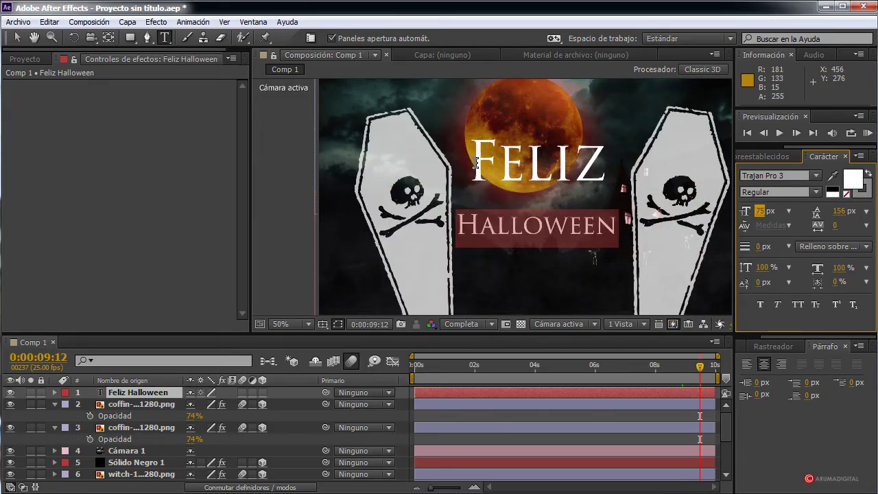
pyautogui.doubleClick(537, 162)
pyautogui.moveTo(767, 214); pyautogui.dragTo(732, 212)
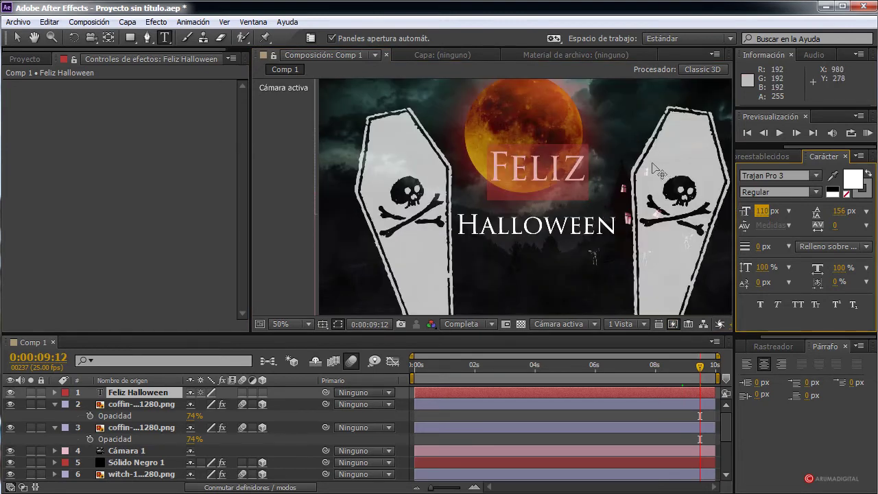
pyautogui.moveTo(487, 165); pyautogui.dragTo(617, 230)
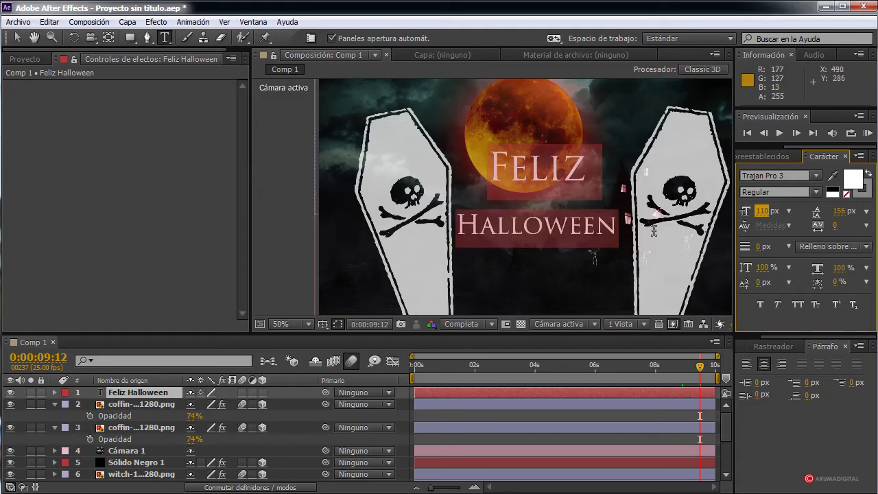
pyautogui.moveTo(842, 217); pyautogui.dragTo(797, 220)
pyautogui.click(17, 38)
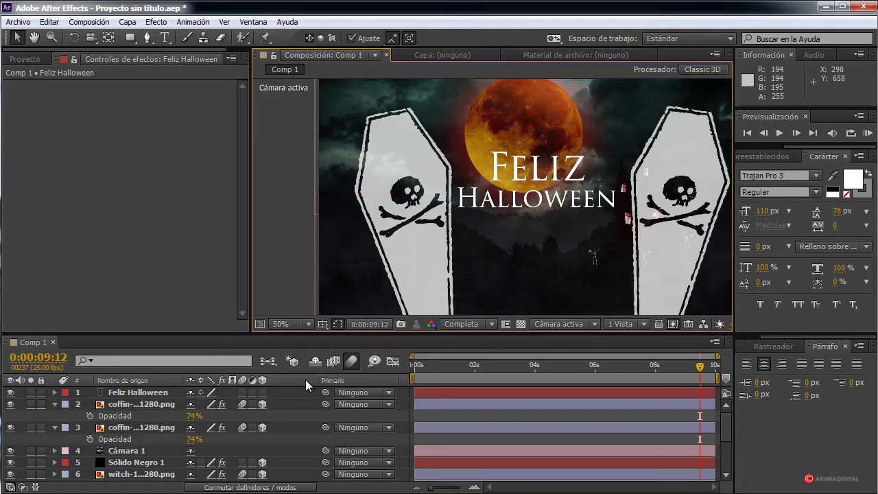
# Change the right coffin's X Position from 706 to 701, then reselect the title layer.
pyautogui.click(276, 407)
pyautogui.scroll(-2, 280, 413)
pyautogui.scroll(2, 279, 414)
pyautogui.click(127, 405)
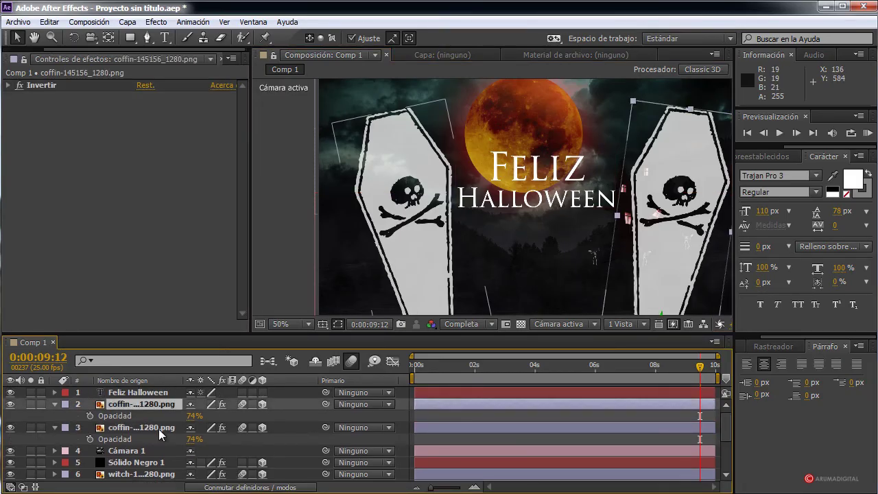
pyautogui.press('p')
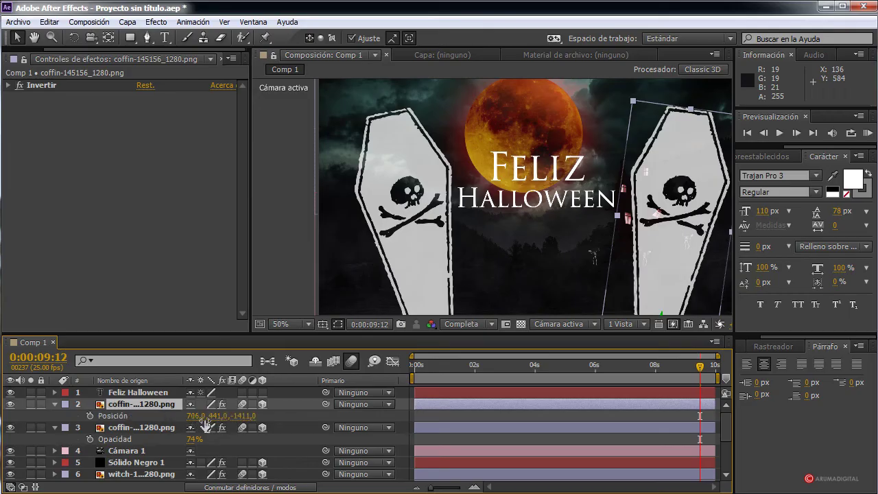
pyautogui.moveTo(195, 416); pyautogui.dragTo(192, 416)
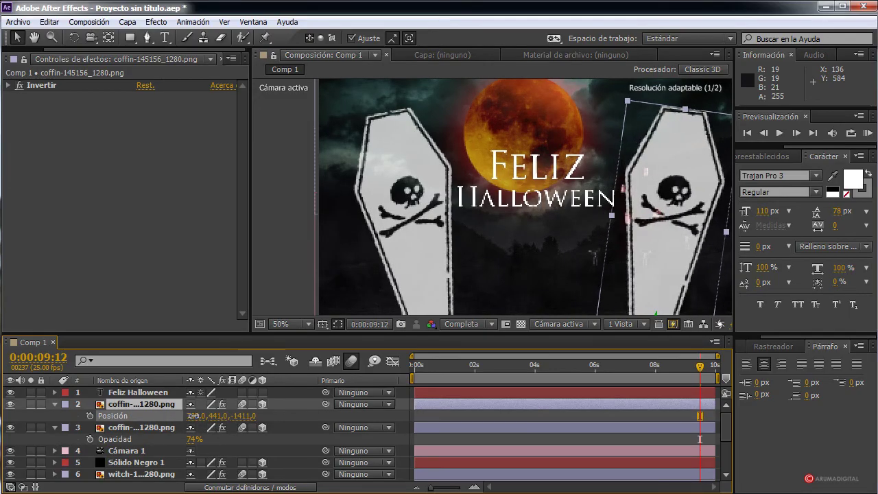
pyautogui.click(276, 180)
pyautogui.press(',')
pyautogui.press(',')
pyautogui.press(',')
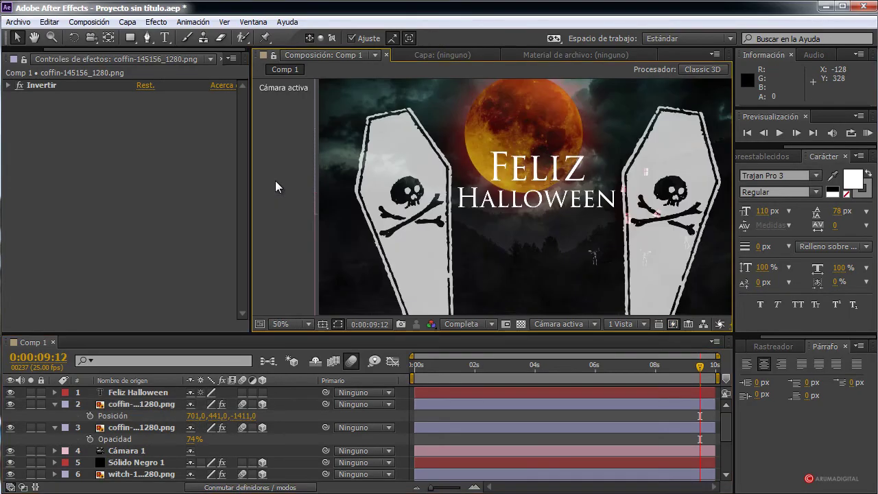
pyautogui.press('.')
pyautogui.press('.')
pyautogui.press('.')
pyautogui.click(511, 205)
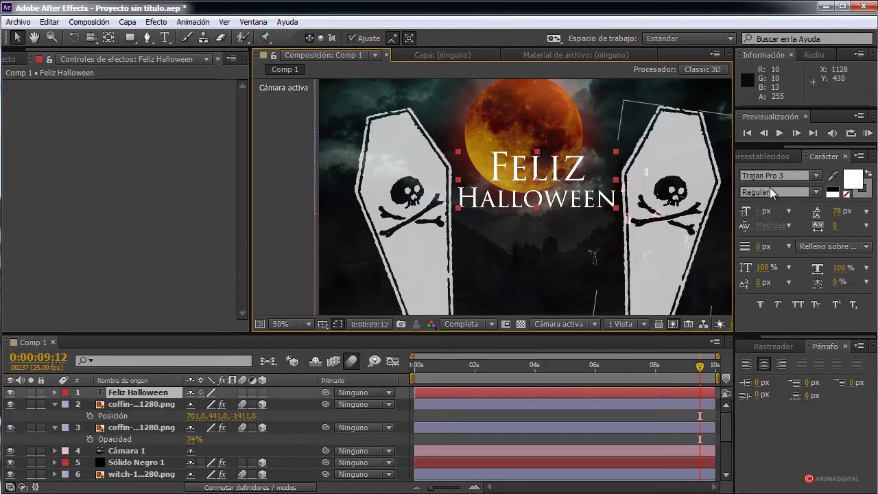
# Clear the Effects & Presets search and expand the Animation Presets folders.
pyautogui.click(769, 156)
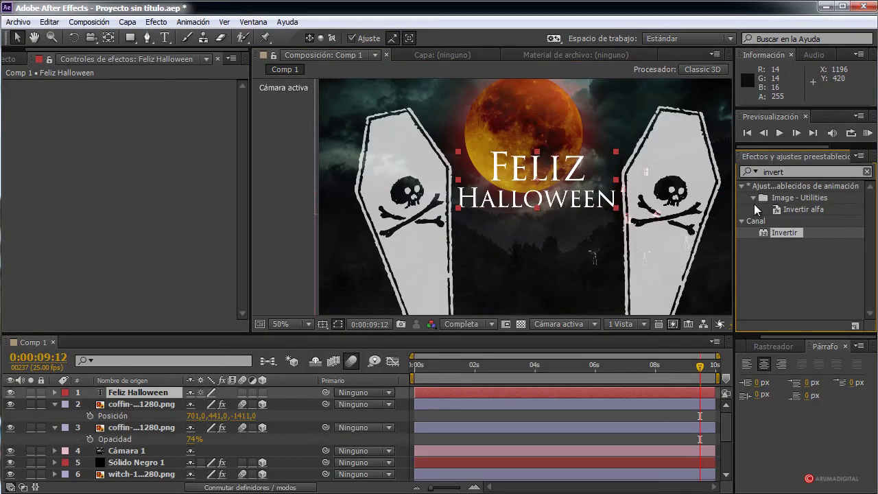
pyautogui.click(742, 187)
pyautogui.press('BackSpace')
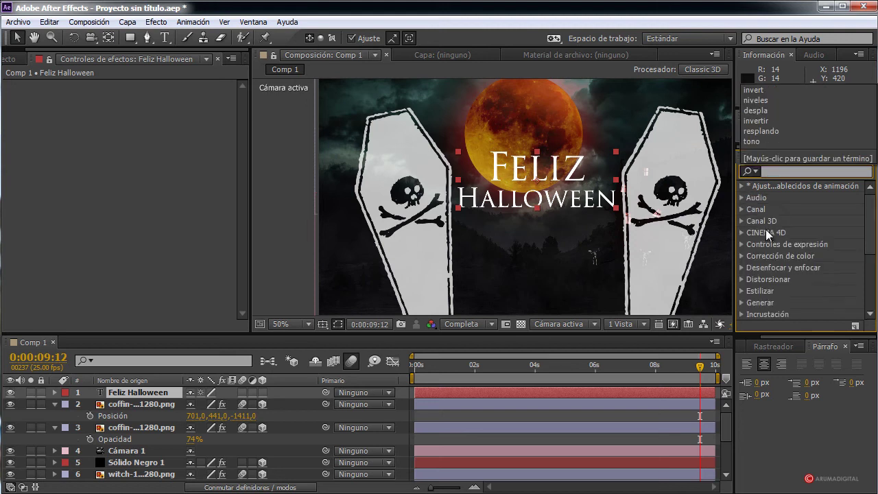
pyautogui.click(742, 187)
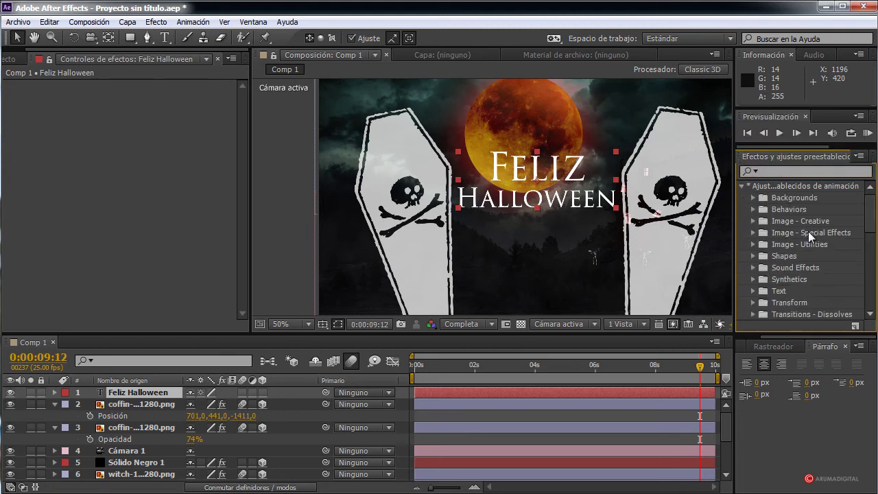
pyautogui.scroll(-2, 816, 267)
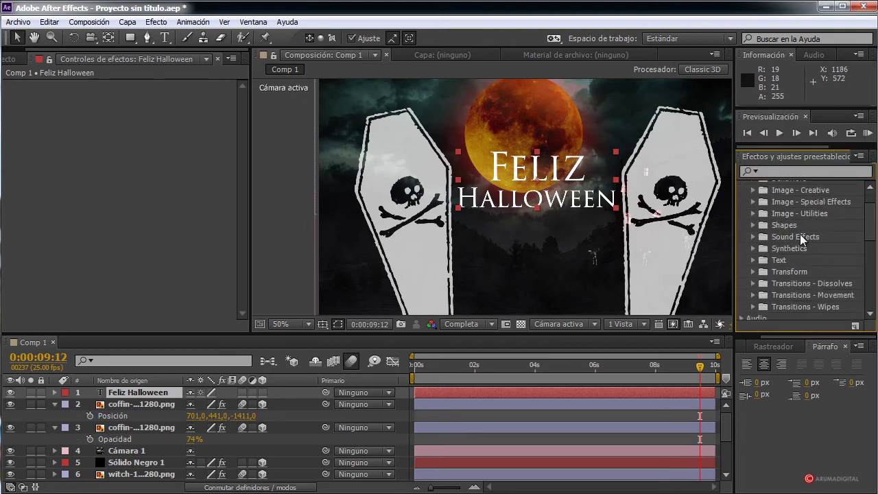
# Browse the animation preset folders down to the Blurs group.
pyautogui.click(753, 260)
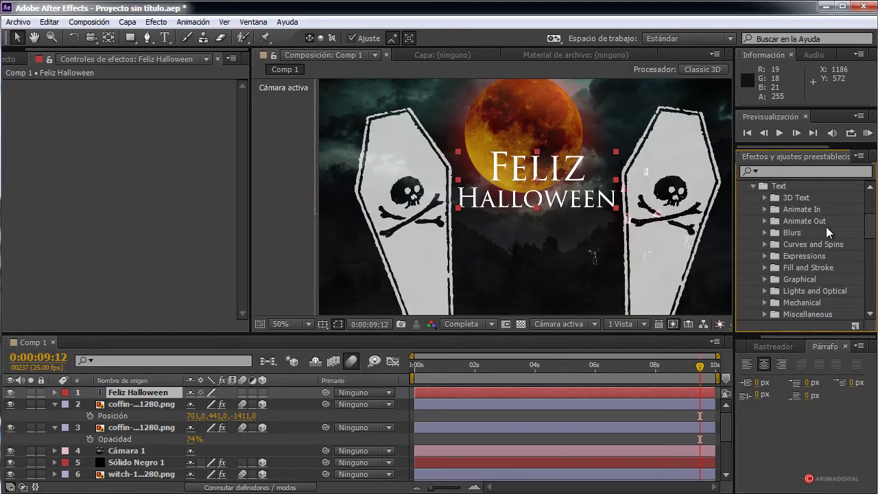
pyautogui.scroll(-3, 868, 237)
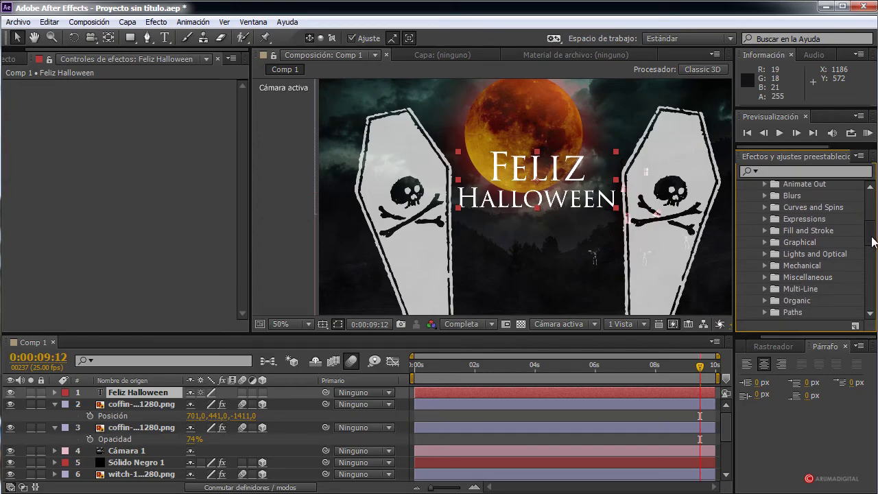
pyautogui.scroll(-1, 873, 246)
pyautogui.scroll(-1, 873, 246)
pyautogui.scroll(1, 873, 245)
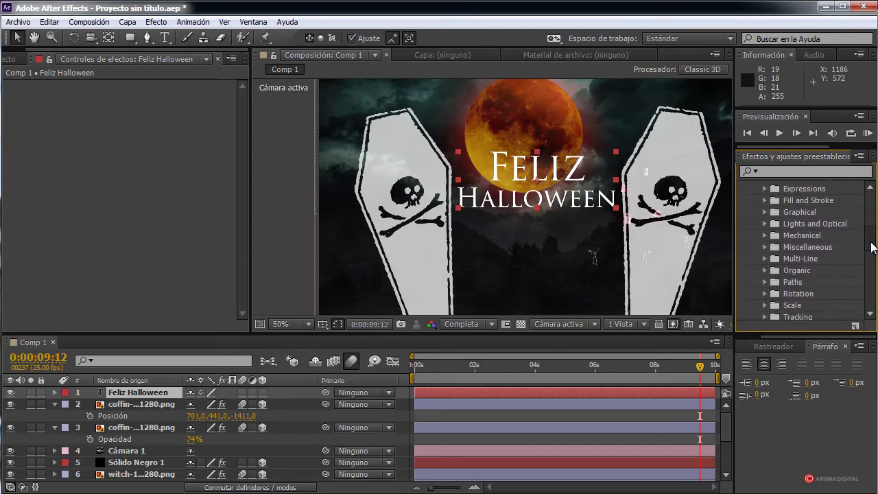
pyautogui.scroll(1, 872, 244)
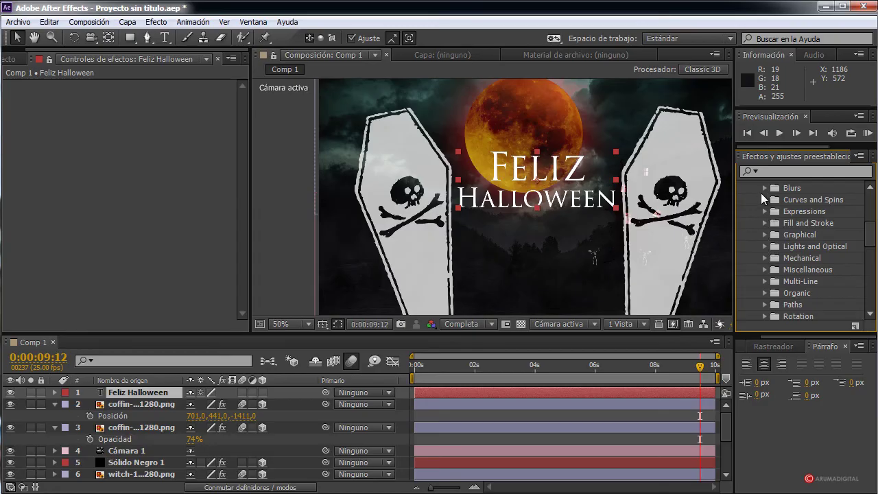
pyautogui.click(763, 189)
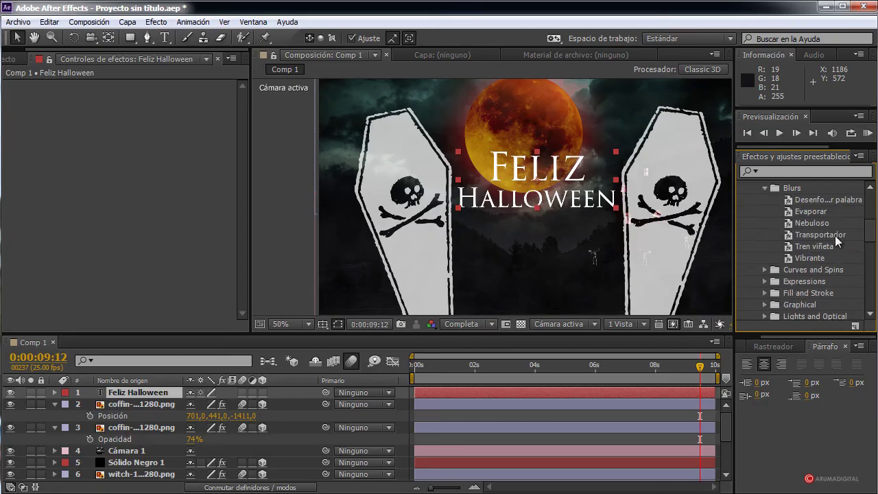
# Apply the Nebuloso preset to the title and preview the fog from around 8 seconds.
pyautogui.doubleClick(813, 224)
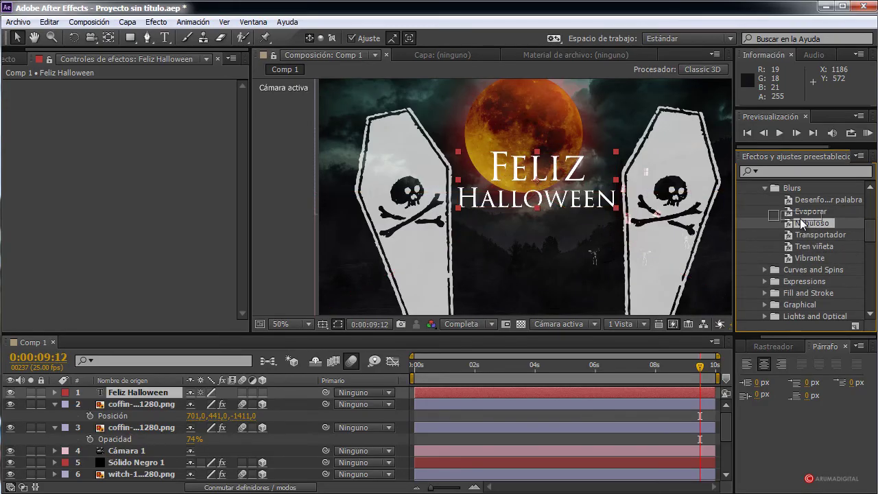
pyautogui.moveTo(700, 367); pyautogui.dragTo(665, 372)
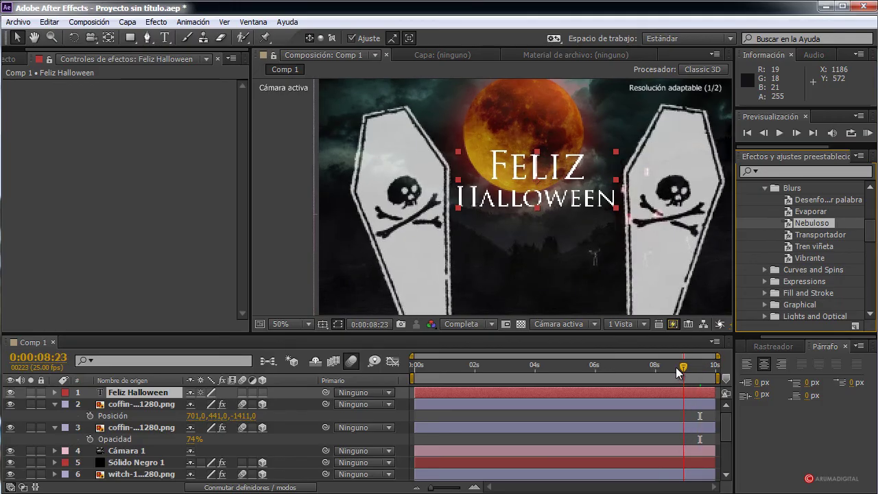
pyautogui.press('space')
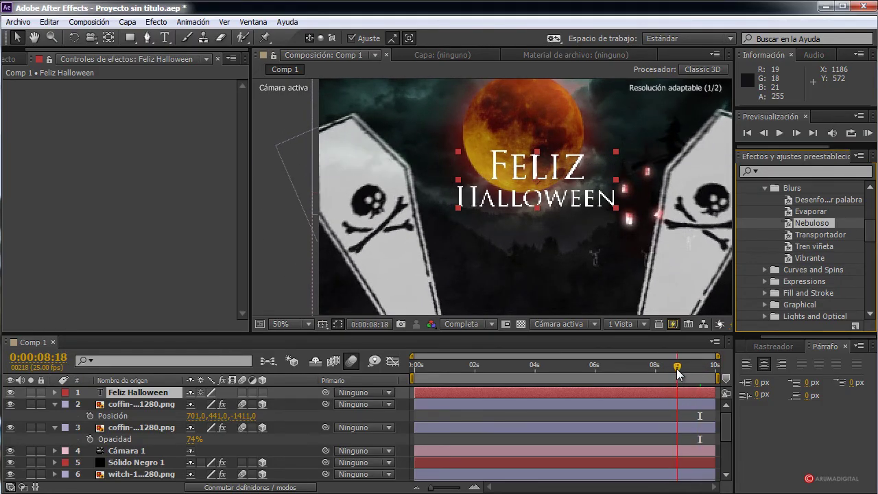
pyautogui.doubleClick(811, 223)
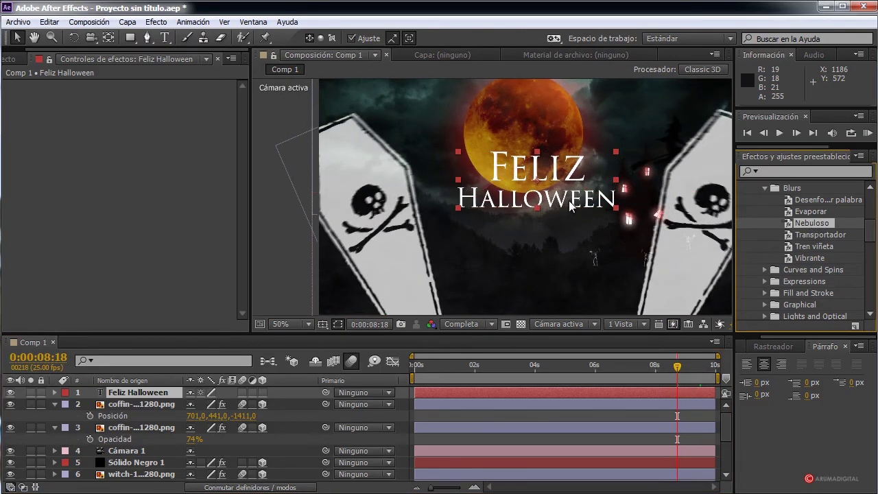
pyautogui.moveTo(677, 366)
pyautogui.mouseDown()
pyautogui.moveTo(716, 371)
pyautogui.moveTo(673, 376)
pyautogui.moveTo(714, 378)
pyautogui.moveTo(693, 379)
pyautogui.mouseUp()
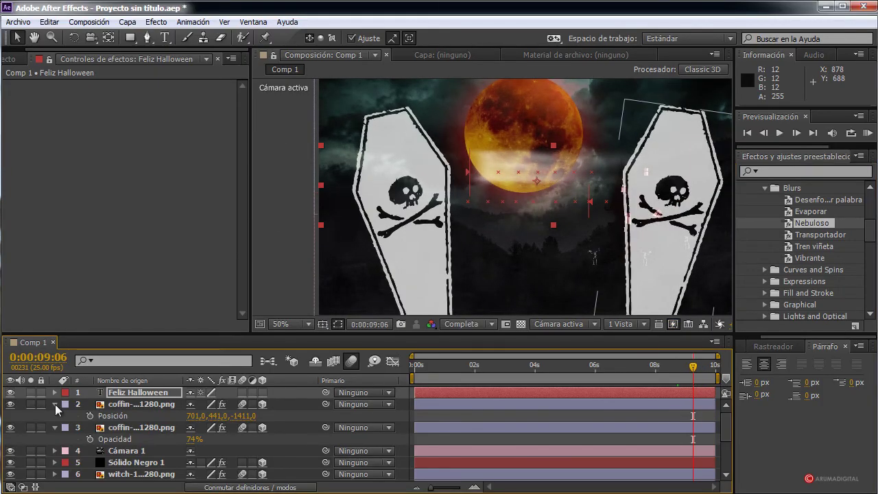
# Reveal the title's Foggy Animator Range Selector 1 and nudge its Desplazamiento keyframe earlier.
pyautogui.click(55, 404)
pyautogui.click(55, 416)
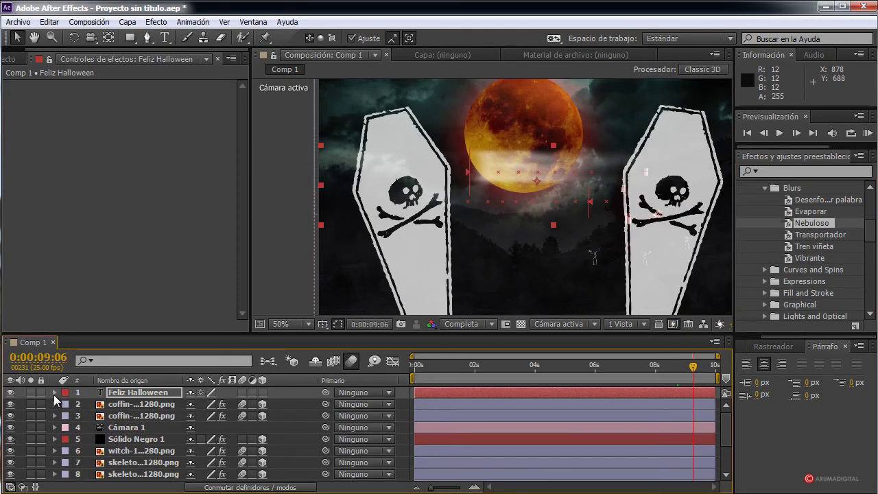
pyautogui.click(54, 393)
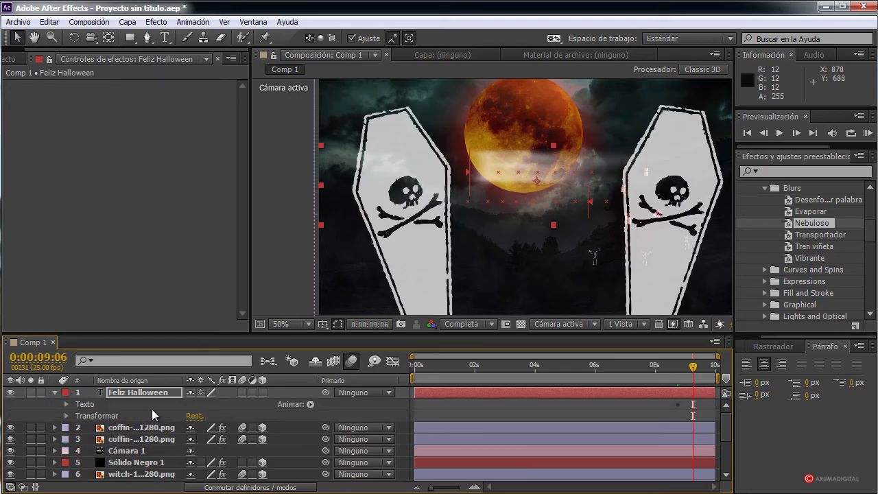
pyautogui.click(66, 402)
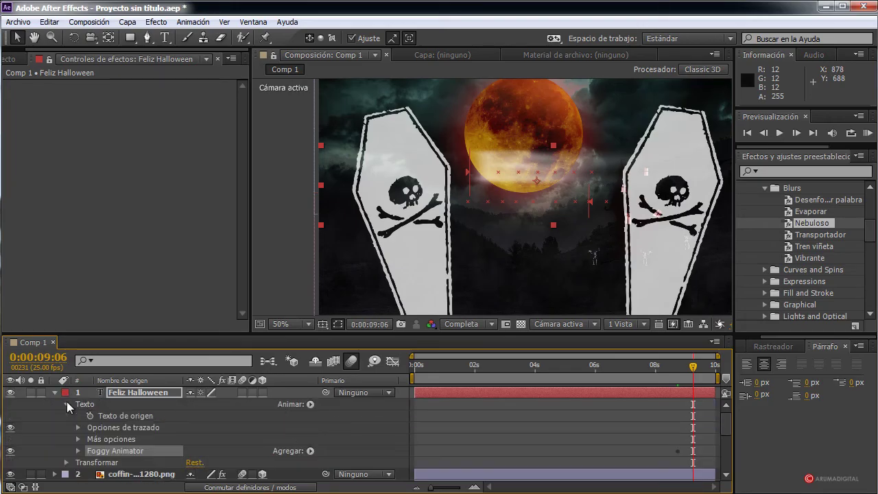
pyautogui.click(79, 451)
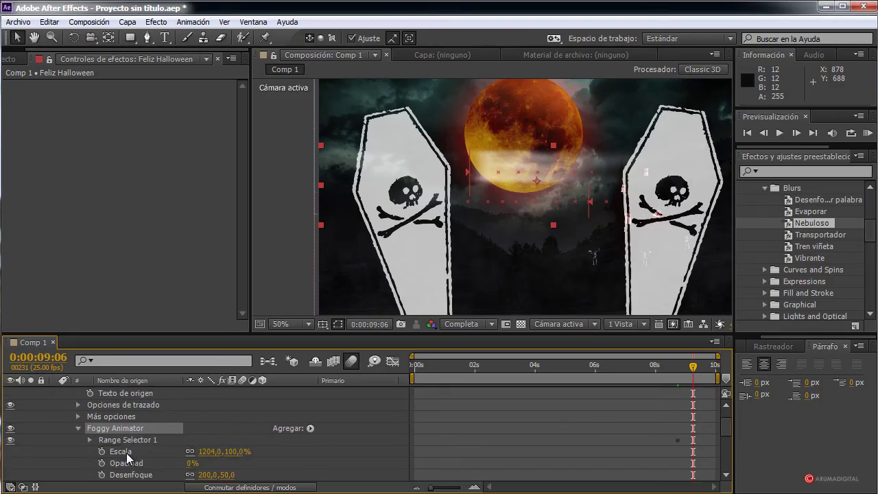
pyautogui.click(90, 439)
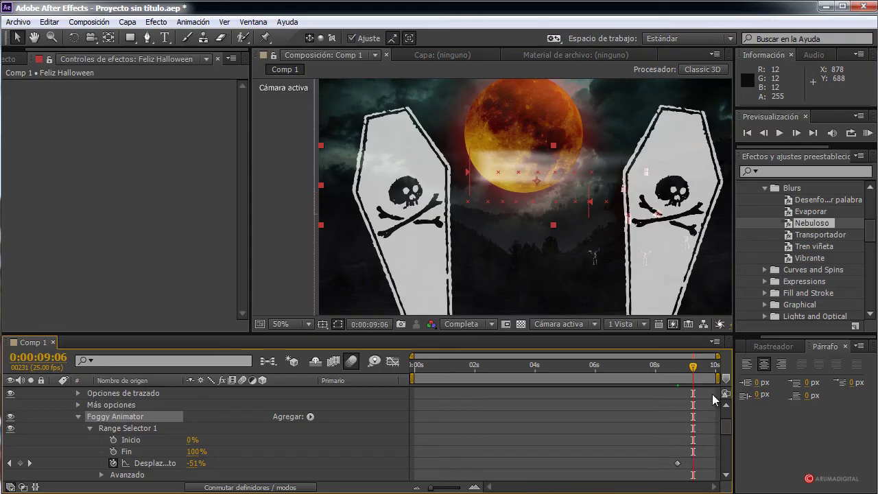
pyautogui.moveTo(678, 463); pyautogui.dragTo(669, 463)
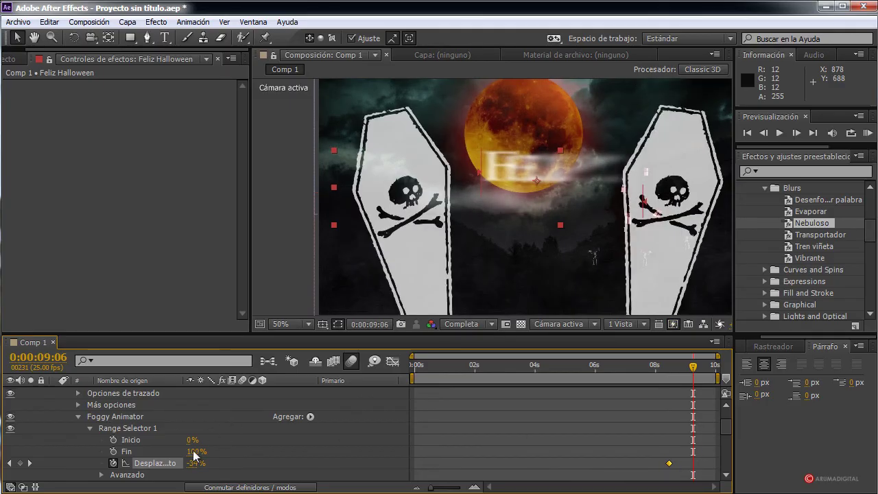
# Delete the Foggy Animator from the Feliz Halloween title.
pyautogui.click(125, 418)
pyautogui.press('Delete')
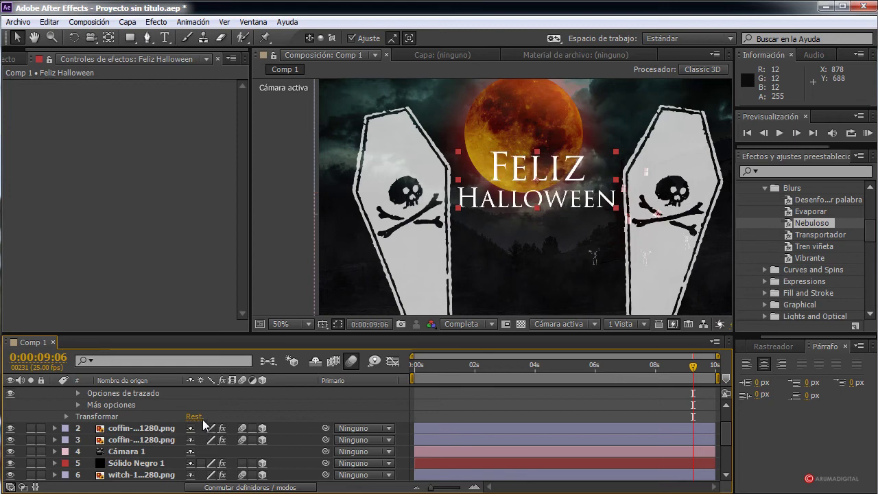
pyautogui.scroll(1, 204, 424)
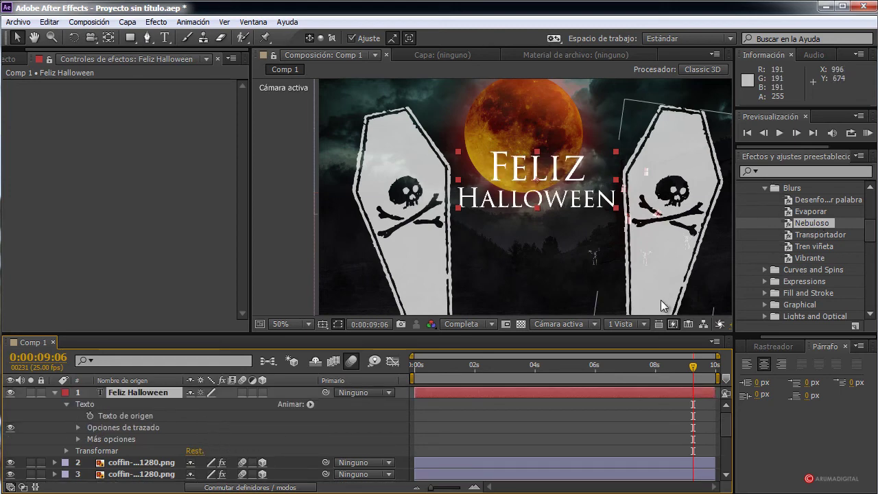
# At about 6.7 seconds, drop Nebuloso onto the Feliz Halloween layer and reveal Range Selector 1.
pyautogui.click(615, 367)
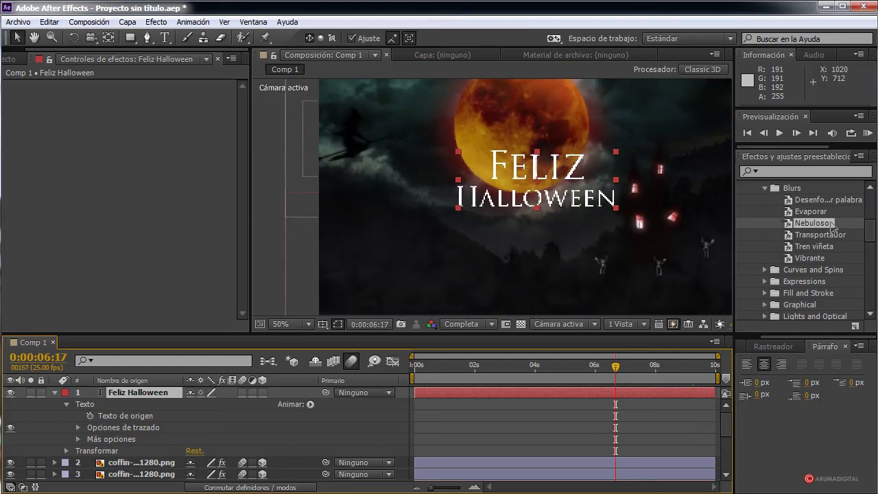
pyautogui.moveTo(813, 223); pyautogui.dragTo(171, 393)
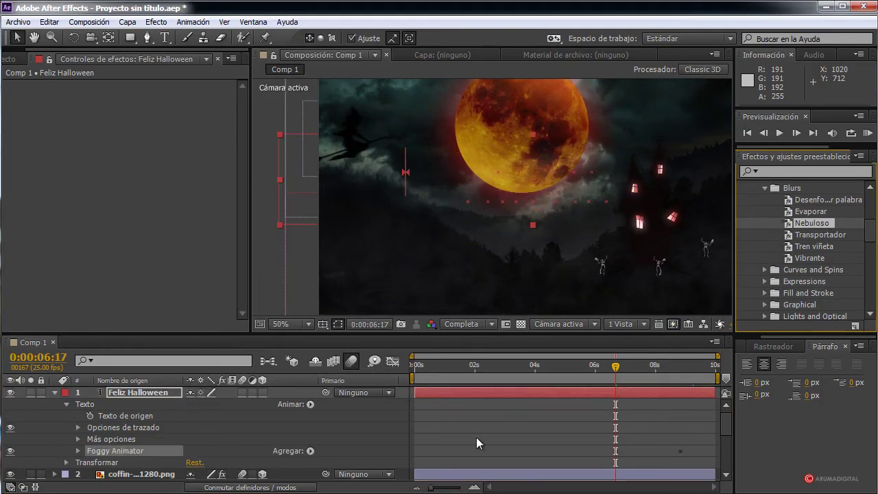
pyautogui.click(77, 450)
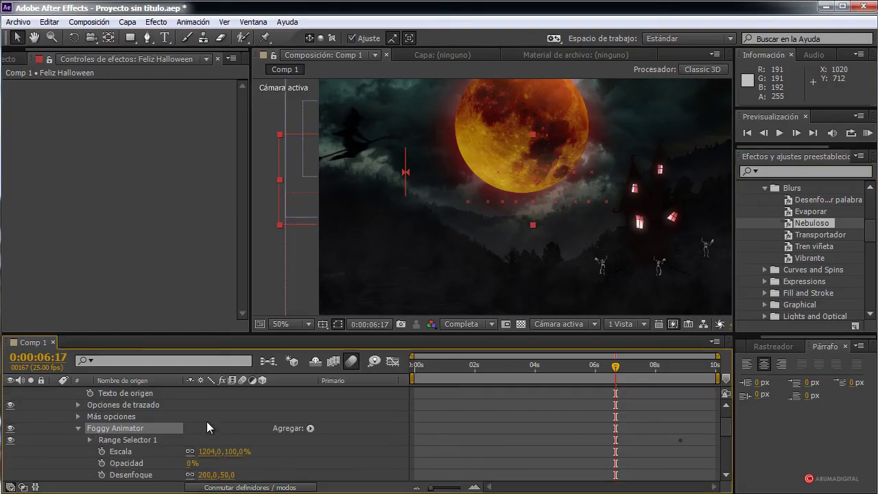
pyautogui.click(90, 439)
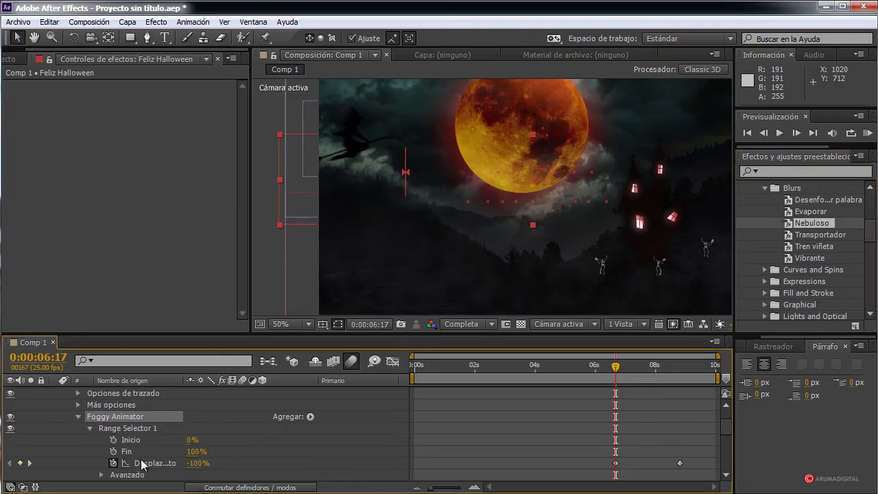
# Move the Desplazamiento offset keyframes later, near the end of the timeline.
pyautogui.click(683, 467)
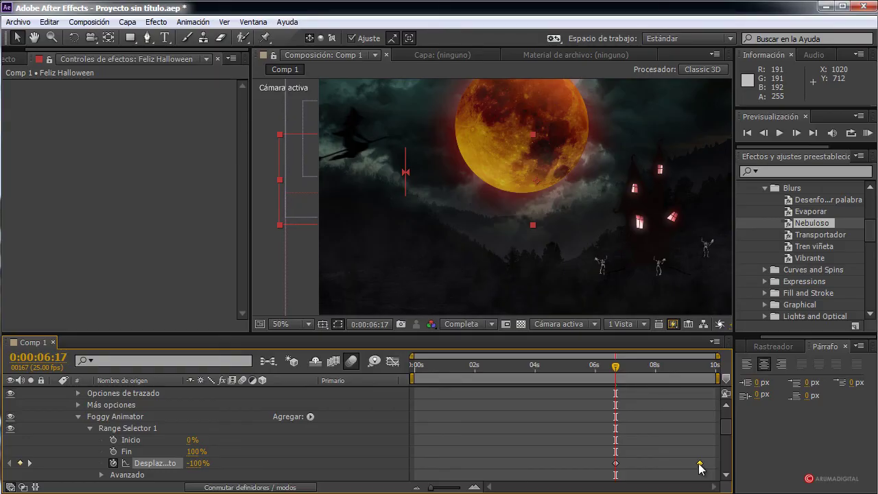
pyautogui.moveTo(617, 464); pyautogui.dragTo(669, 467)
pyautogui.moveTo(618, 369)
pyautogui.mouseDown()
pyautogui.moveTo(707, 374)
pyautogui.moveTo(412, 372)
pyautogui.mouseUp()
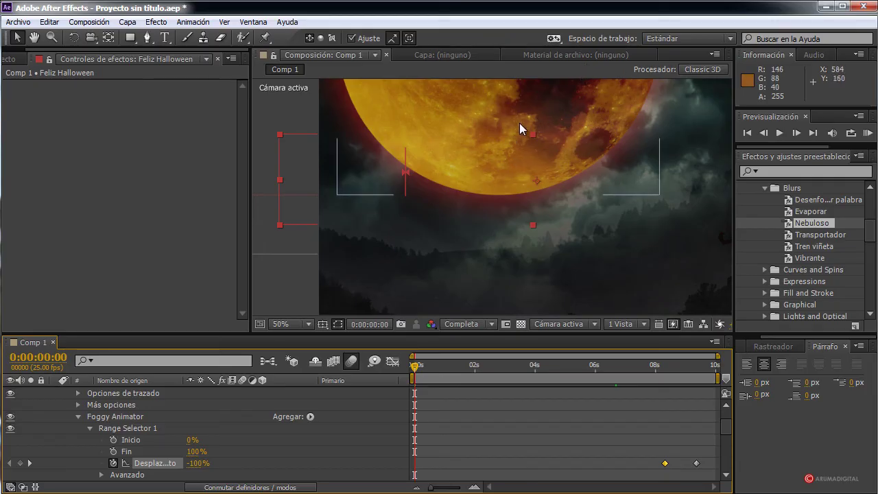
# Collapse the title layer and reveal Cámara 1's Position (640,0, 360,0, -639,8) with P.
pyautogui.click(79, 416)
pyautogui.scroll(1, 52, 412)
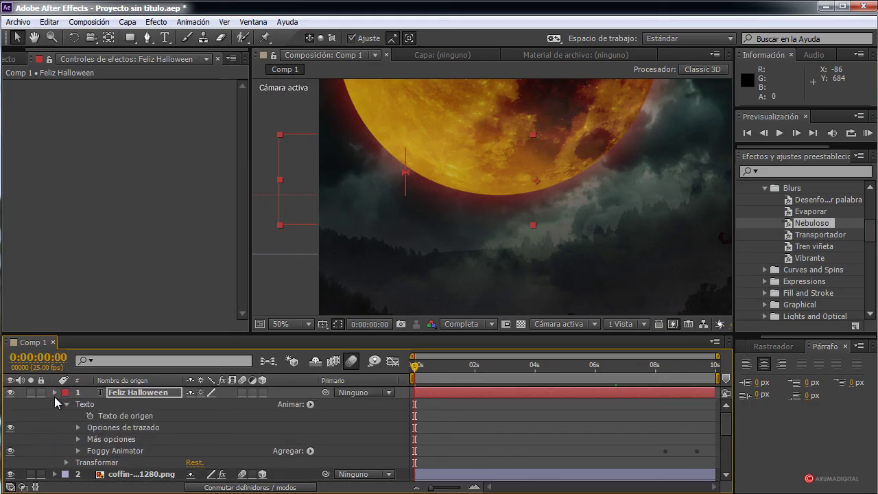
pyautogui.click(55, 394)
pyautogui.click(132, 426)
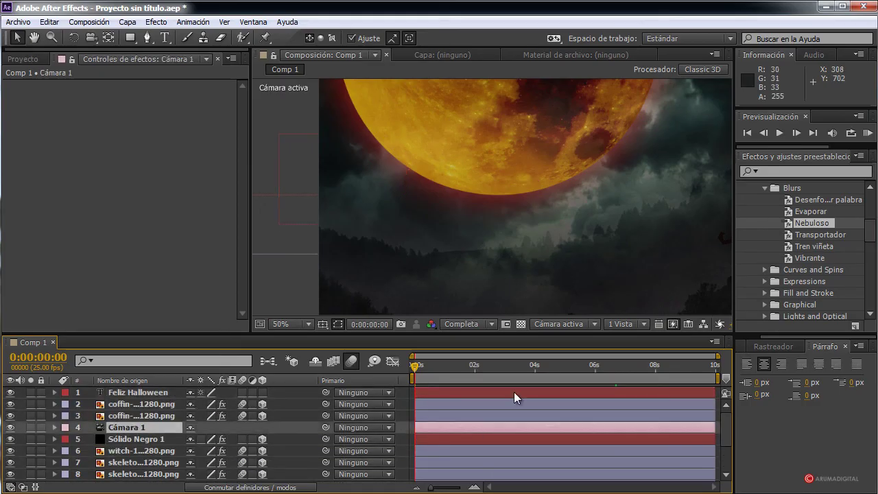
pyautogui.press('p')
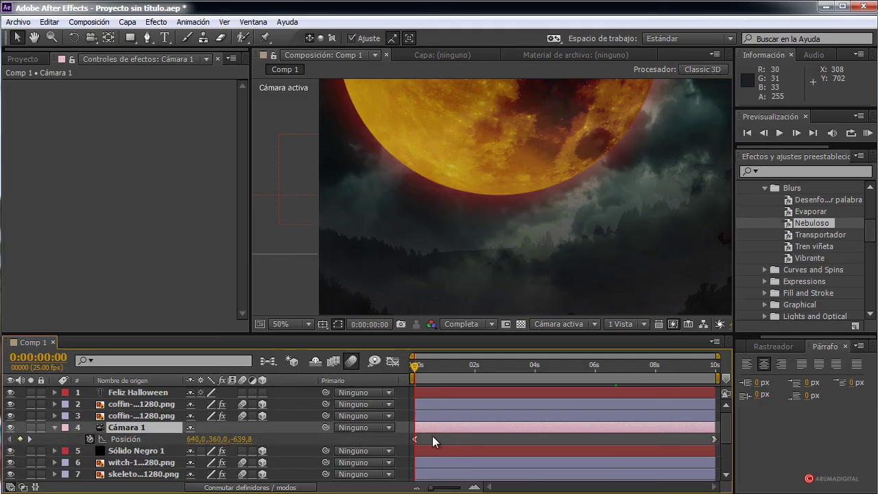